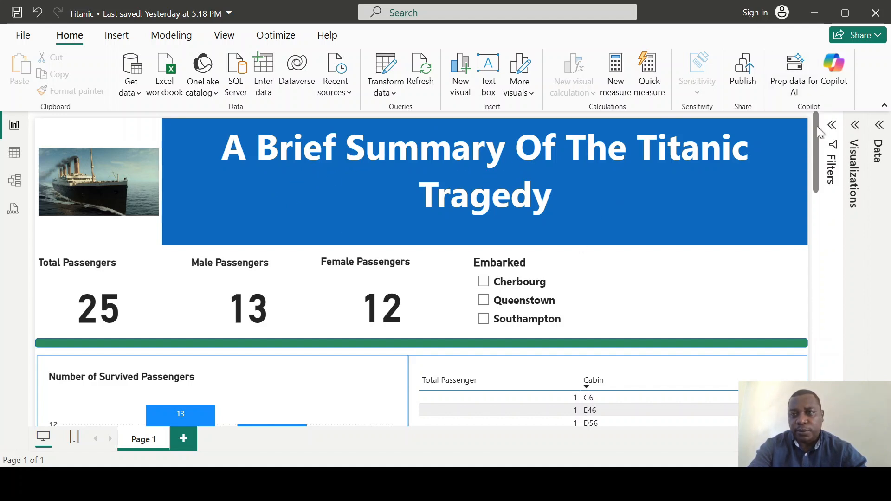
Scroll through the Titanic report page to review its cards, charts and tables.
{"action": "left_click_drag", "start_coordinate": [817, 132], "coordinate": [817, 287]}
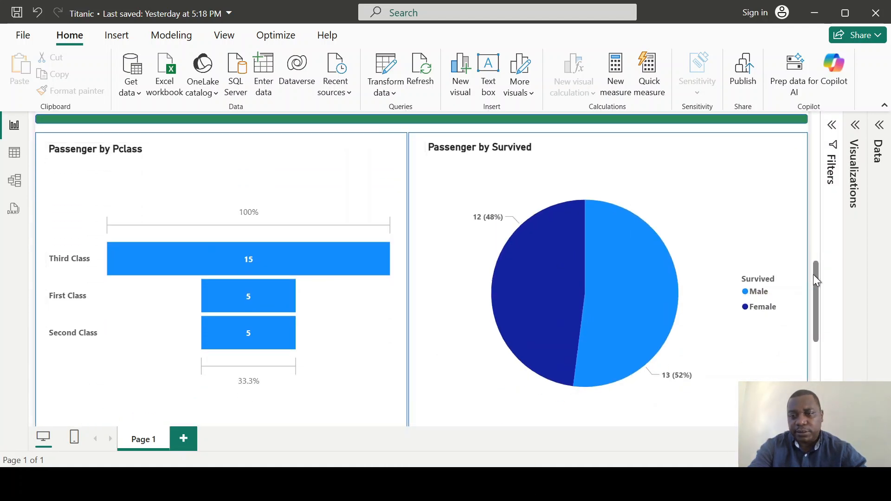
{"action": "left_click_drag", "start_coordinate": [813, 274], "coordinate": [805, 346]}
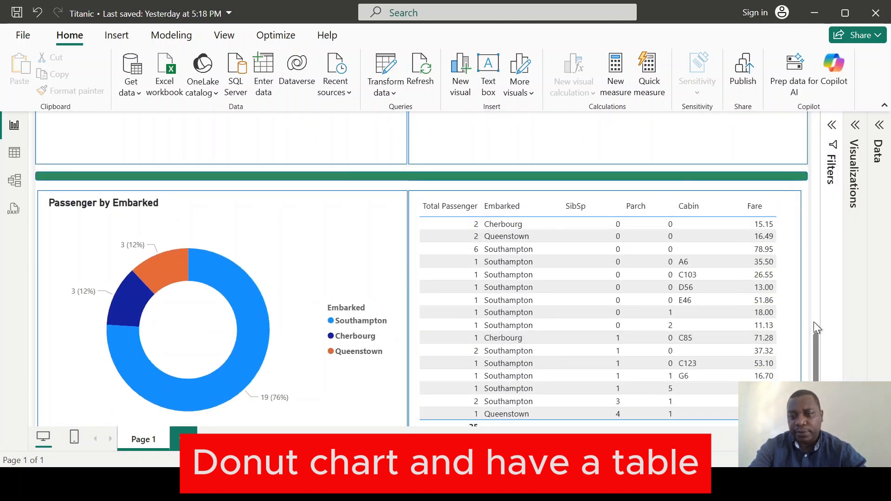
{"action": "left_click_drag", "start_coordinate": [817, 340], "coordinate": [818, 375]}
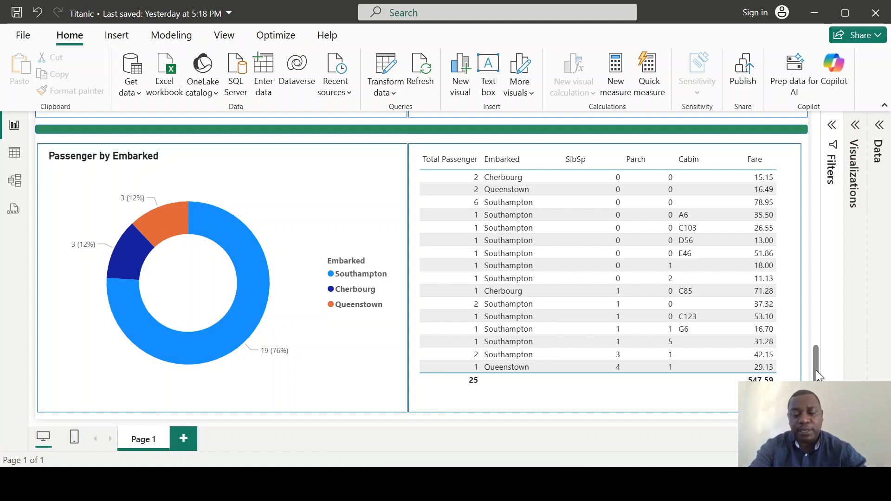
{"action": "left_click_drag", "start_coordinate": [816, 371], "coordinate": [798, 137]}
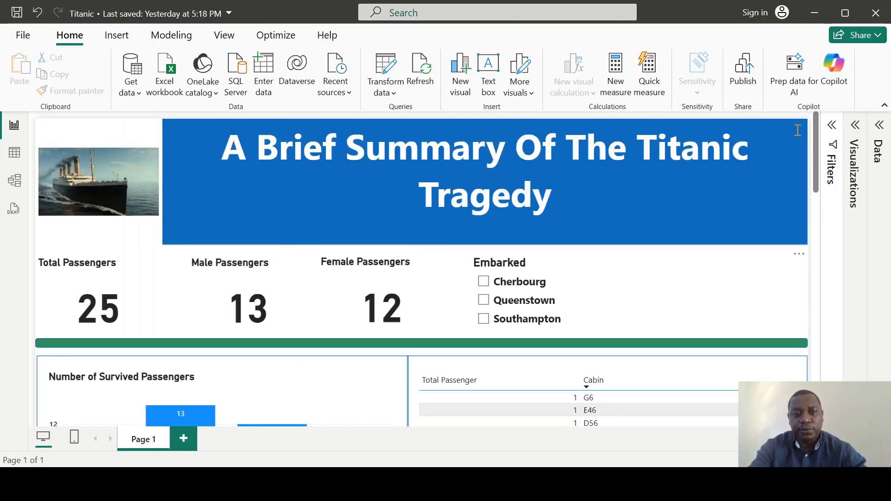
{"action": "left_click_drag", "start_coordinate": [817, 132], "coordinate": [806, 378]}
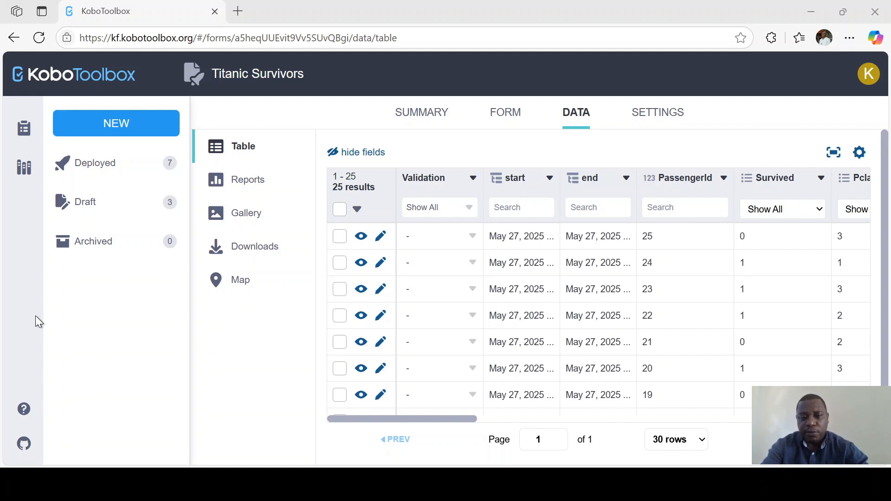
Scroll across the Titanic Survivors submission table in KoboToolbox.
{"action": "left_click", "coordinate": [39, 321]}
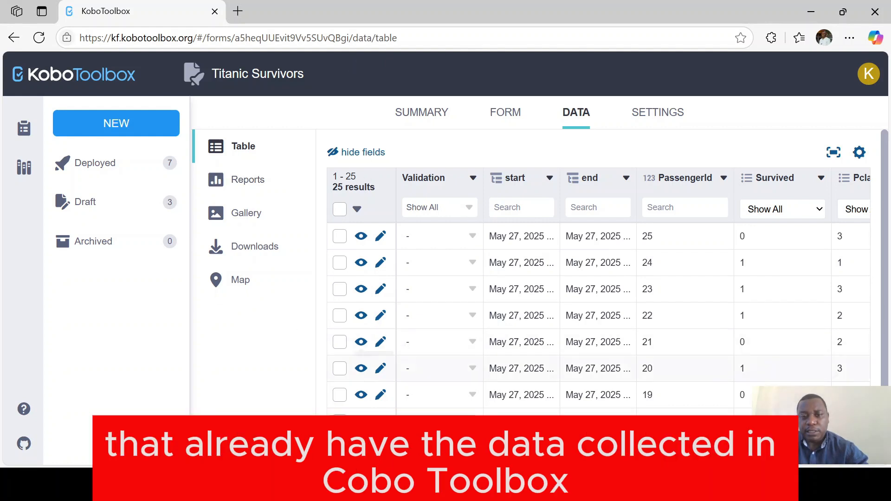
{"action": "left_click_drag", "start_coordinate": [416, 418], "coordinate": [354, 429]}
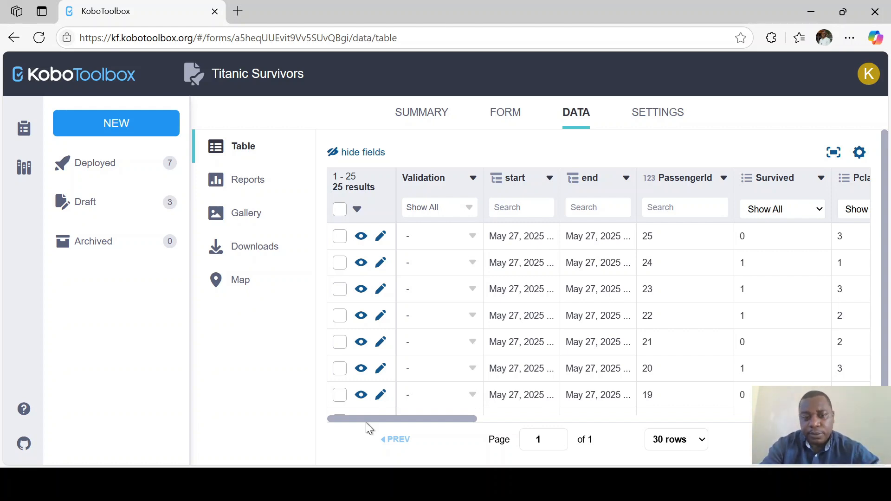
{"action": "left_click_drag", "start_coordinate": [377, 417], "coordinate": [450, 411]}
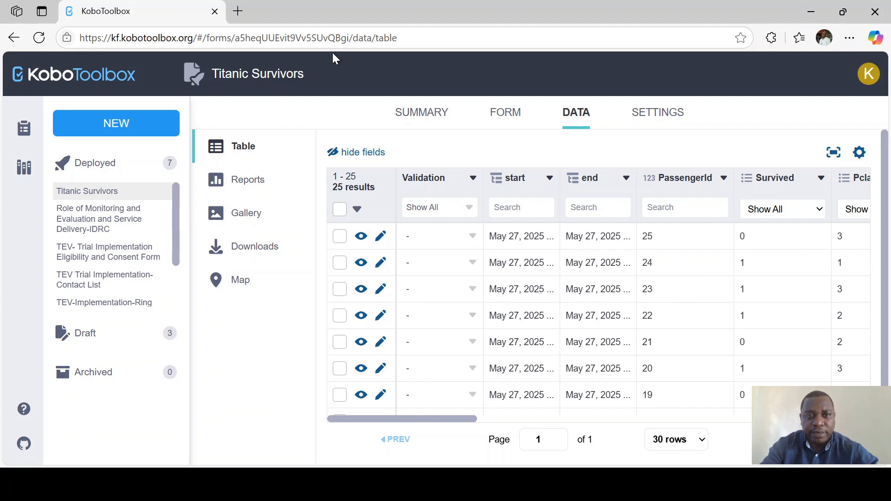
Compare the form ID in the browser address with the FormID value noted in the text file.
{"action": "left_click_drag", "start_coordinate": [349, 37], "coordinate": [246, 37]}
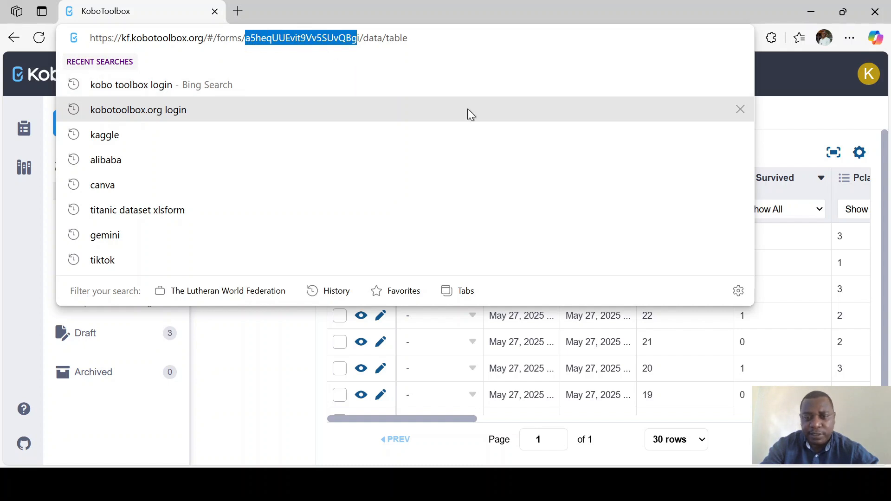
{"action": "left_click", "coordinate": [803, 117]}
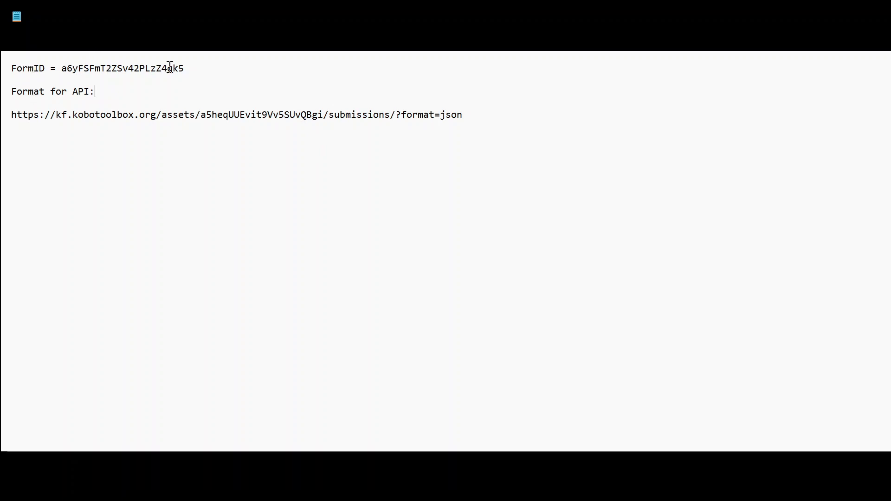
{"action": "left_click_drag", "start_coordinate": [190, 69], "coordinate": [66, 71]}
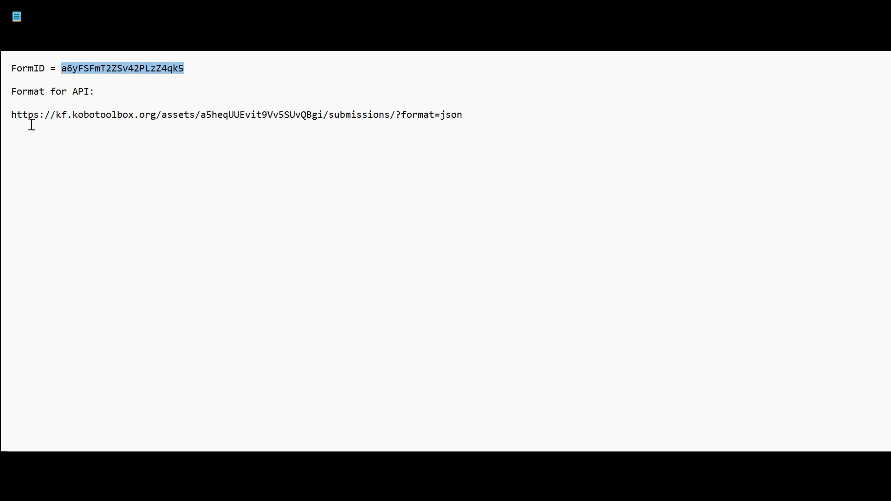
Insert two blank lines below the Format for API line in the notes.
{"action": "left_click", "coordinate": [109, 91]}
{"action": "key", "text": "Return"}
{"action": "key", "text": "Return"}
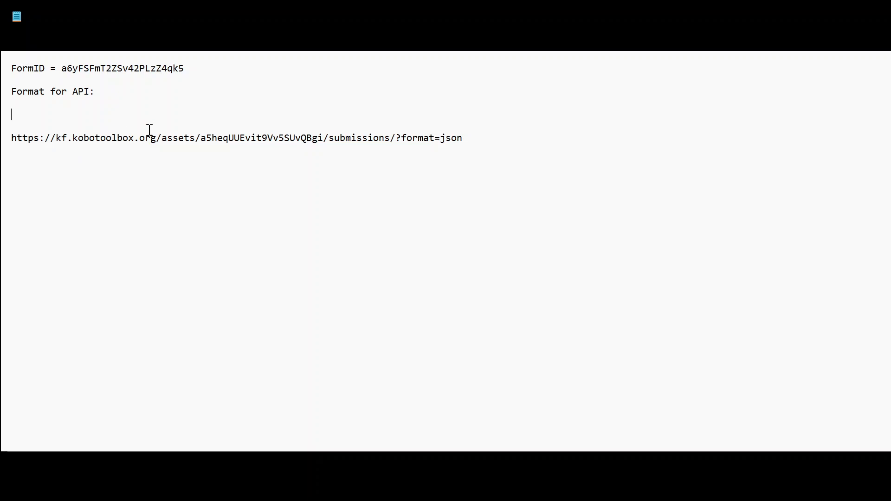
Highlight the server address in the API URL and the FormID value in the notes.
{"action": "left_click_drag", "start_coordinate": [156, 137], "coordinate": [57, 139]}
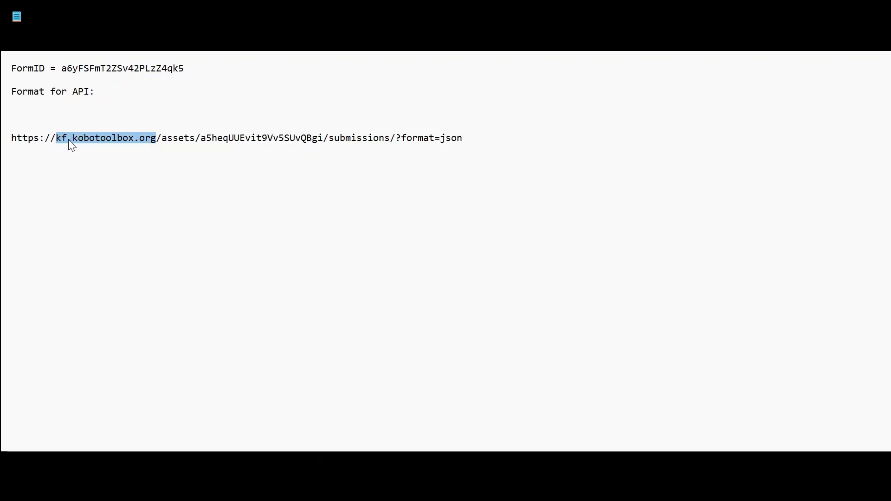
{"action": "left_click", "coordinate": [138, 174]}
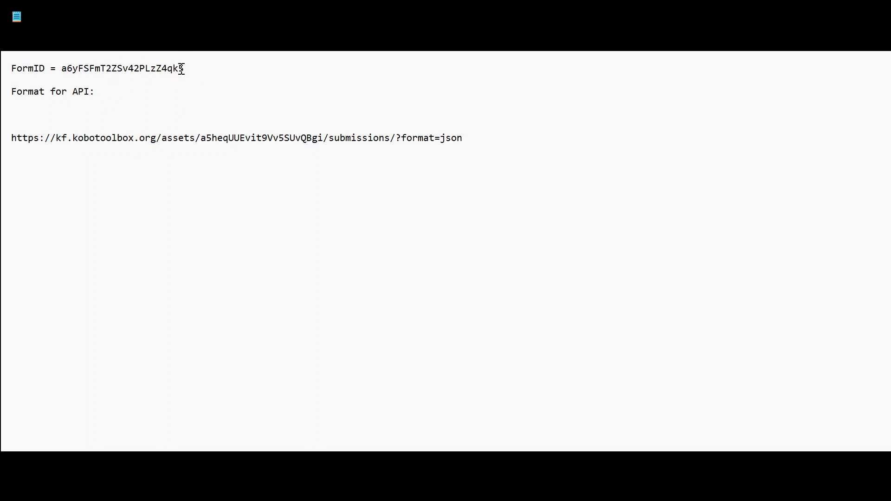
{"action": "left_click_drag", "start_coordinate": [185, 68], "coordinate": [67, 74]}
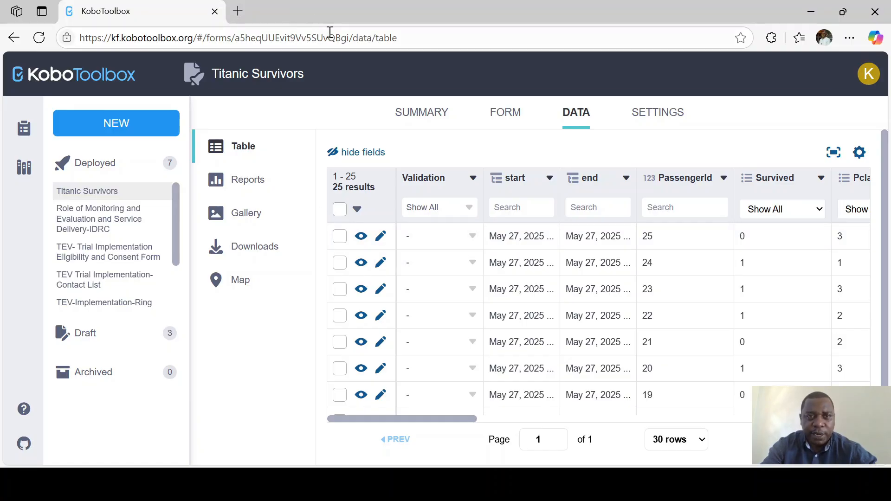
Copy the form ID from the address bar and paste it over the FormID value in the notes.
{"action": "left_click_drag", "start_coordinate": [350, 38], "coordinate": [247, 38]}
{"action": "key", "text": "ctrl+c"}
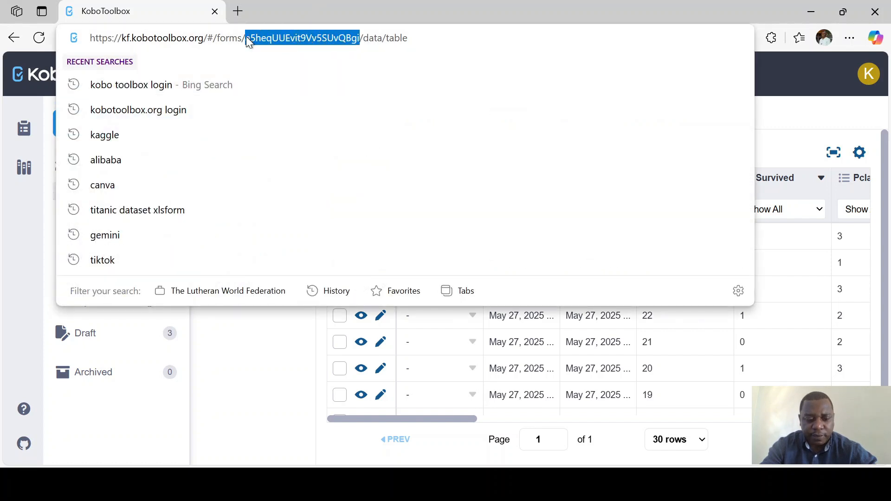
{"action": "left_click", "coordinate": [607, 484]}
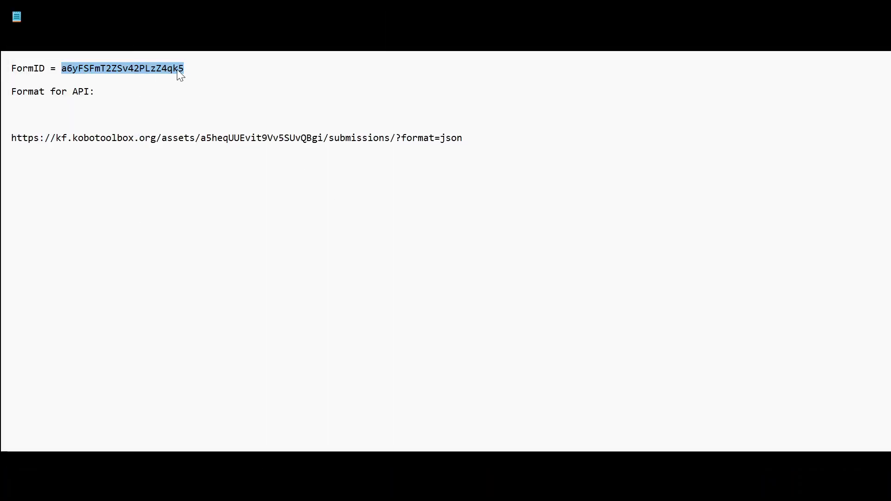
{"action": "left_click", "coordinate": [179, 71]}
{"action": "left_click_drag", "start_coordinate": [186, 68], "coordinate": [64, 67]}
{"action": "key", "text": "ctrl+v"}
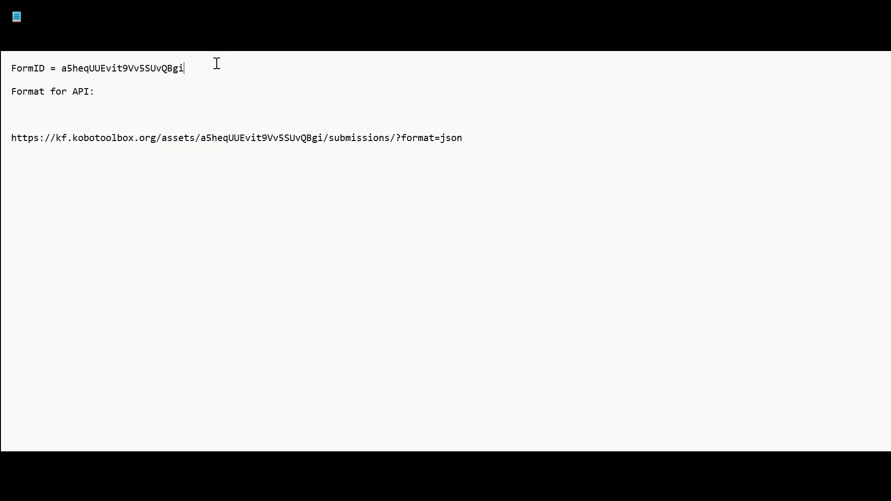
Paste the form ID into the asset segment of the API URL in the notes.
{"action": "left_click_drag", "start_coordinate": [186, 68], "coordinate": [62, 70]}
{"action": "key", "text": "ctrl+c"}
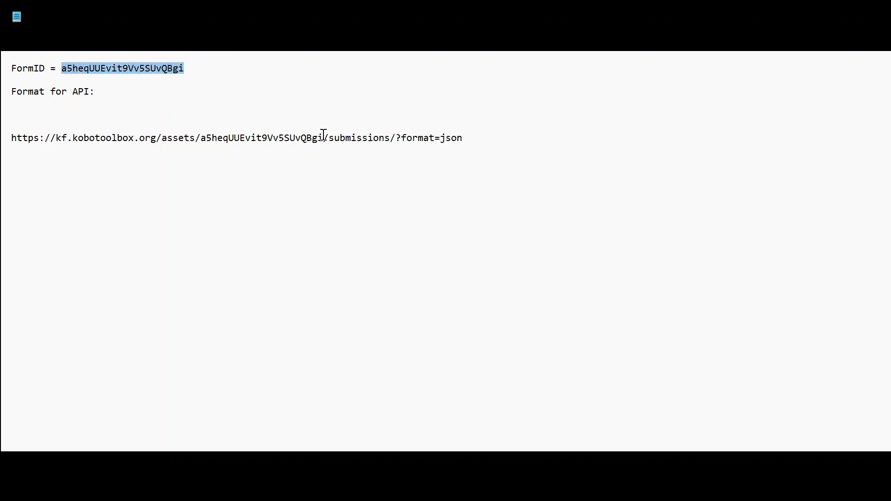
{"action": "left_click_drag", "start_coordinate": [323, 138], "coordinate": [204, 142]}
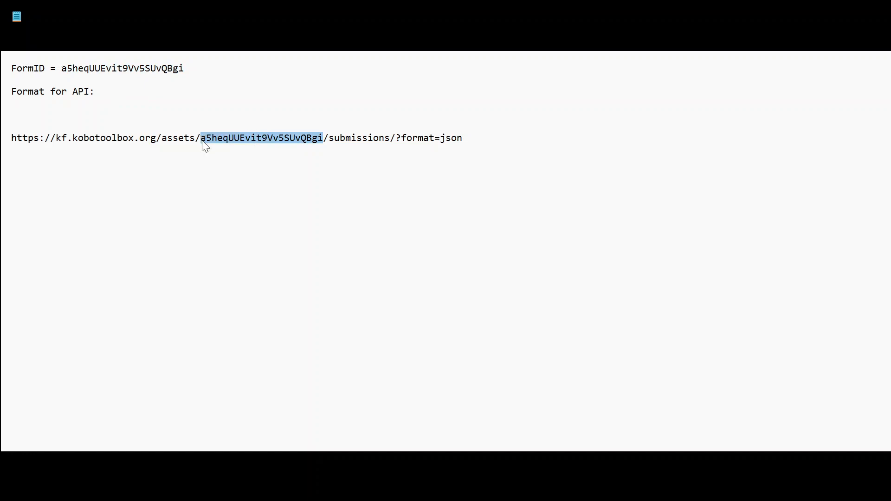
{"action": "key", "text": "ctrl+v"}
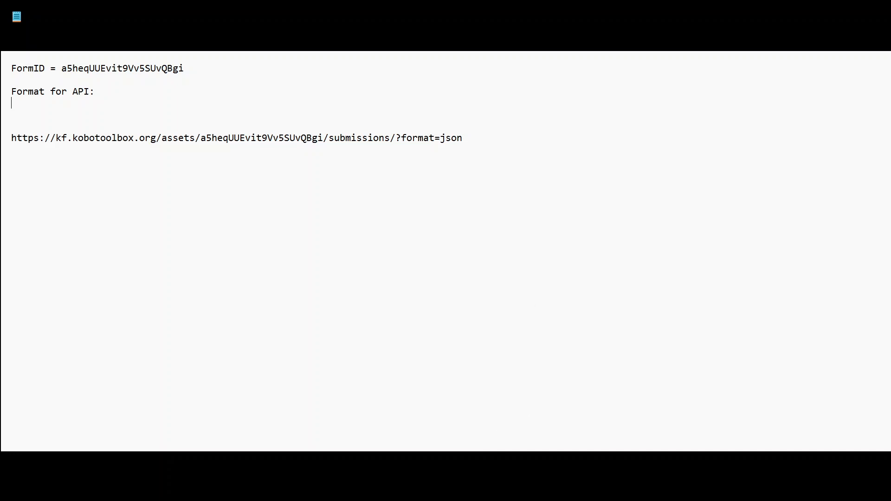
Open the Security section of the KoboToolbox account settings.
{"action": "key", "text": "alt+Tab"}
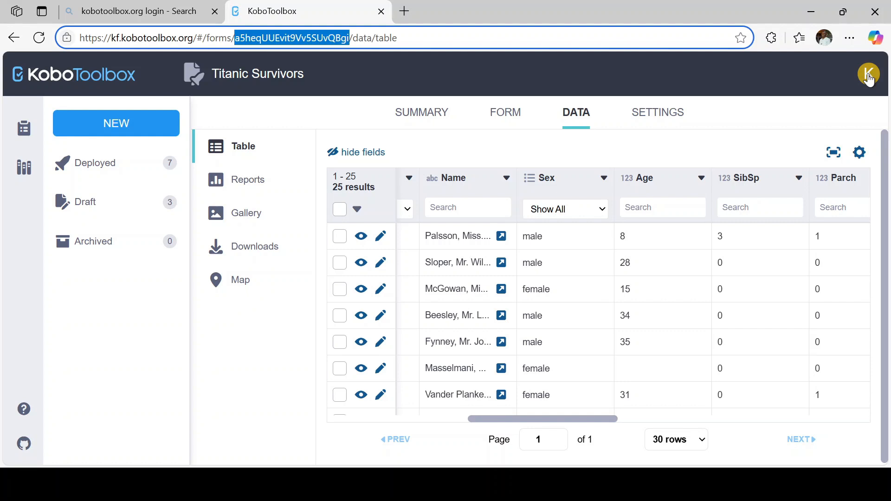
{"action": "left_click", "coordinate": [869, 79]}
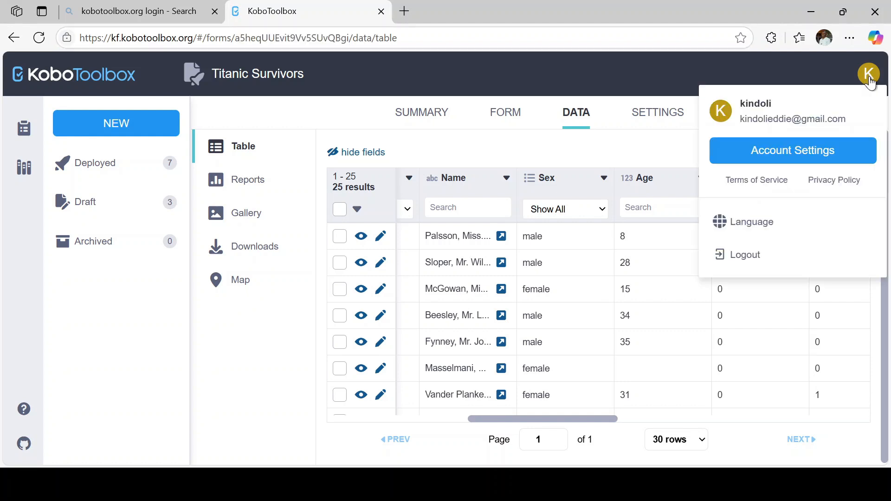
{"action": "left_click", "coordinate": [801, 150]}
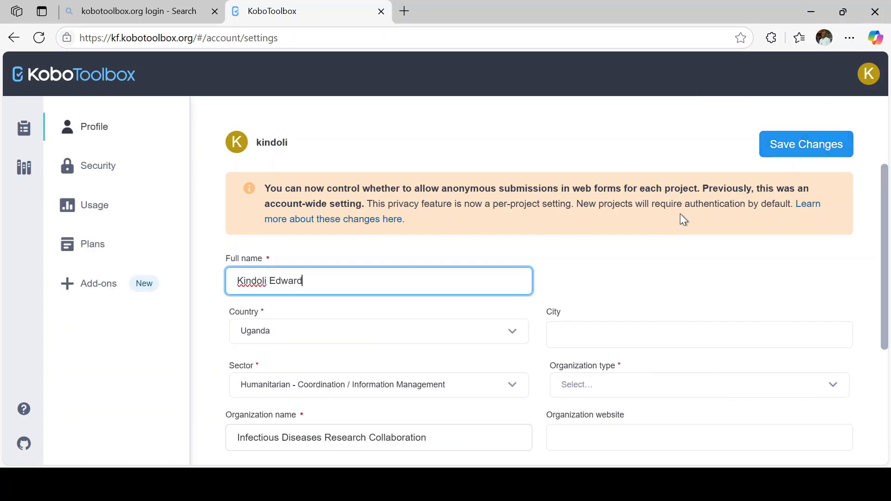
{"action": "left_click", "coordinate": [103, 171]}
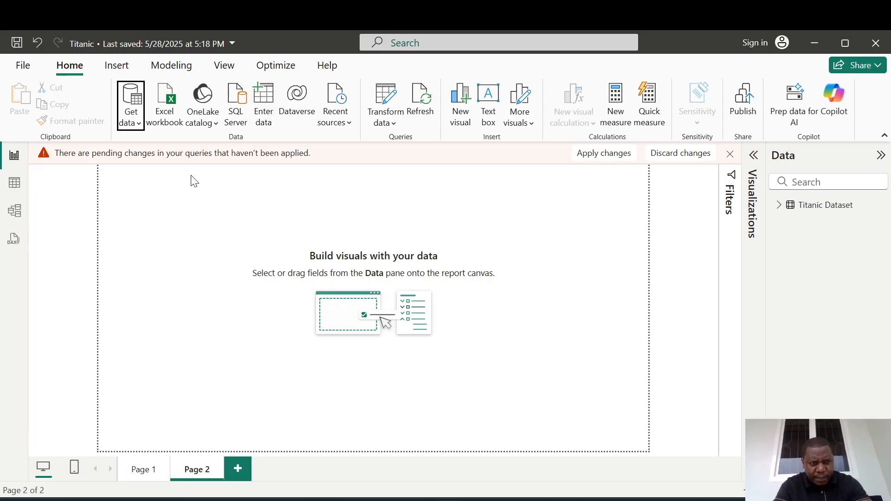
Open Get Data from Web in Advanced mode and paste the KoboToolbox API URL as the first URL part.
{"action": "left_click", "coordinate": [139, 135]}
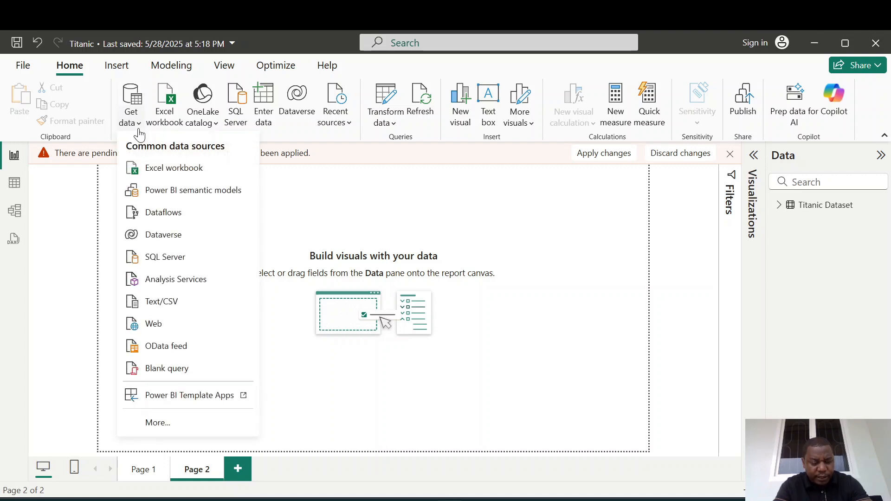
{"action": "left_click", "coordinate": [157, 327]}
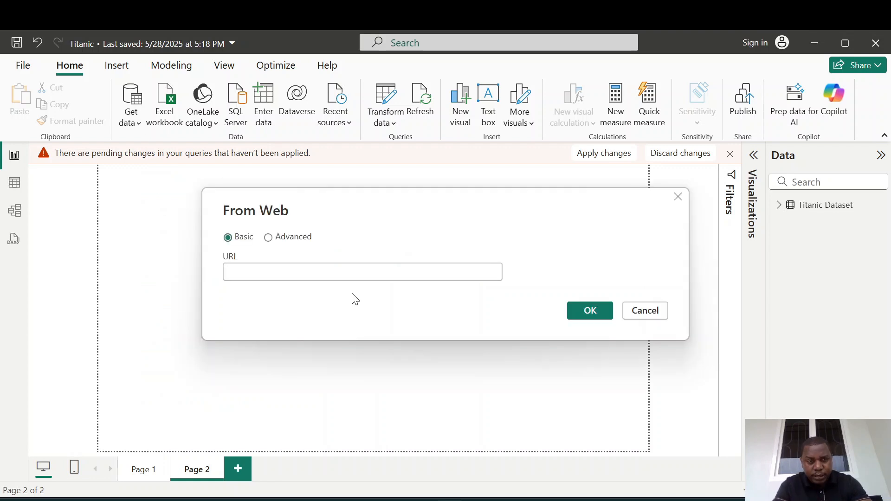
{"action": "left_click", "coordinate": [288, 235]}
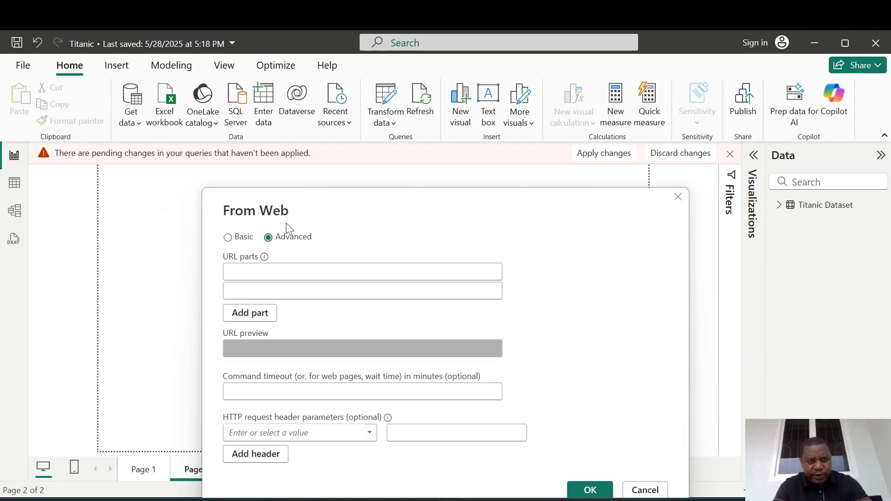
{"action": "left_click", "coordinate": [302, 272]}
{"action": "type", "text": "https://kf.kobotoolbox.org/assets/a5heqUUEvit9Vv5SUvQBgi/submissions/?format=json"}
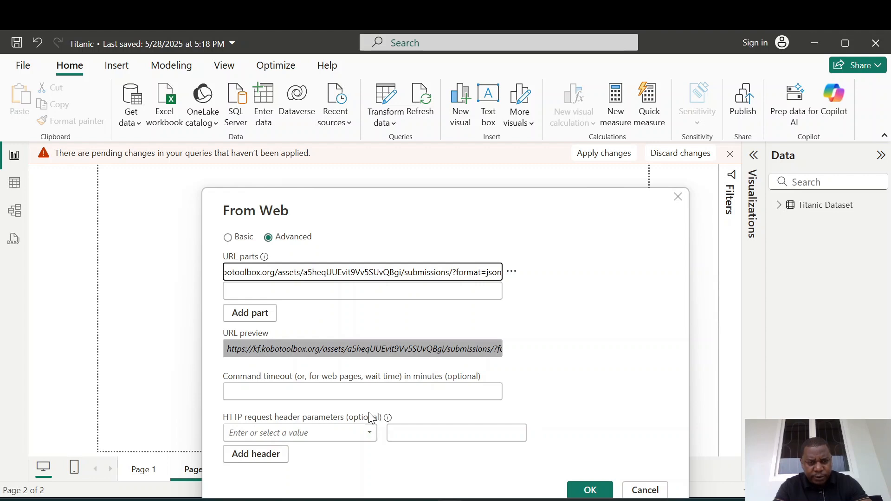
Open the HTTP request header list without choosing a header and confirm the web connection.
{"action": "left_click", "coordinate": [369, 430]}
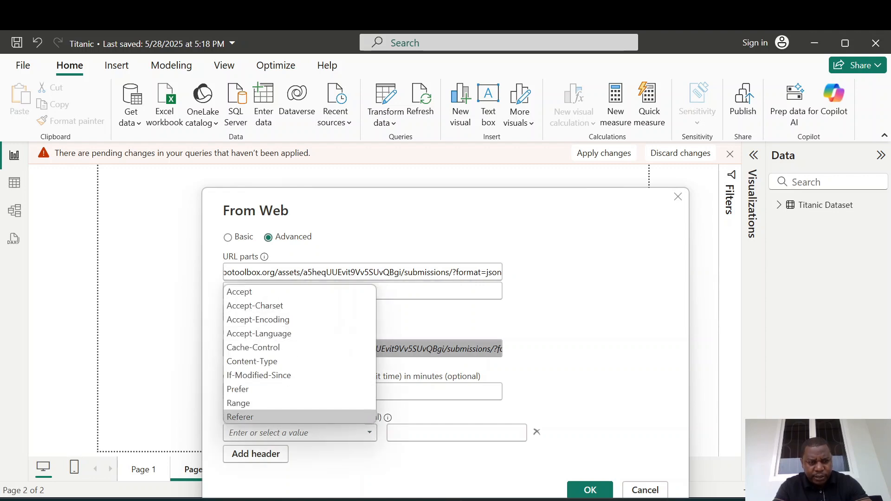
{"action": "left_click", "coordinate": [297, 432]}
{"action": "left_click", "coordinate": [370, 431]}
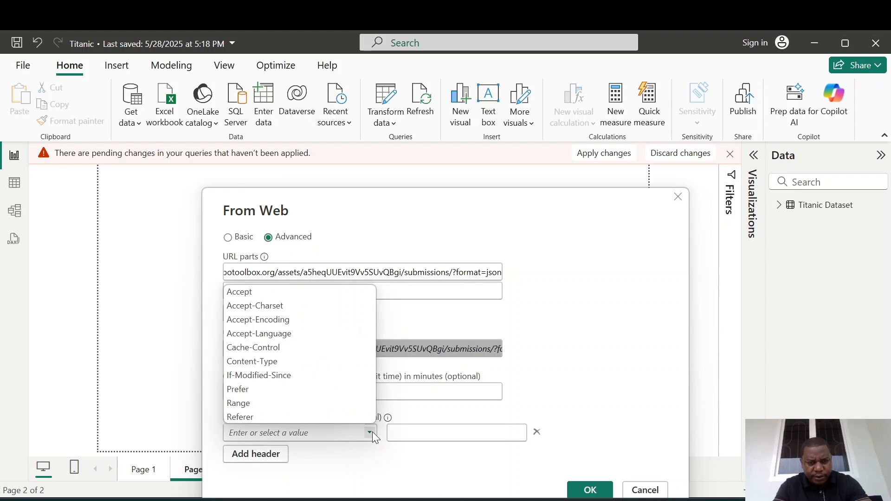
{"action": "left_click", "coordinate": [394, 432]}
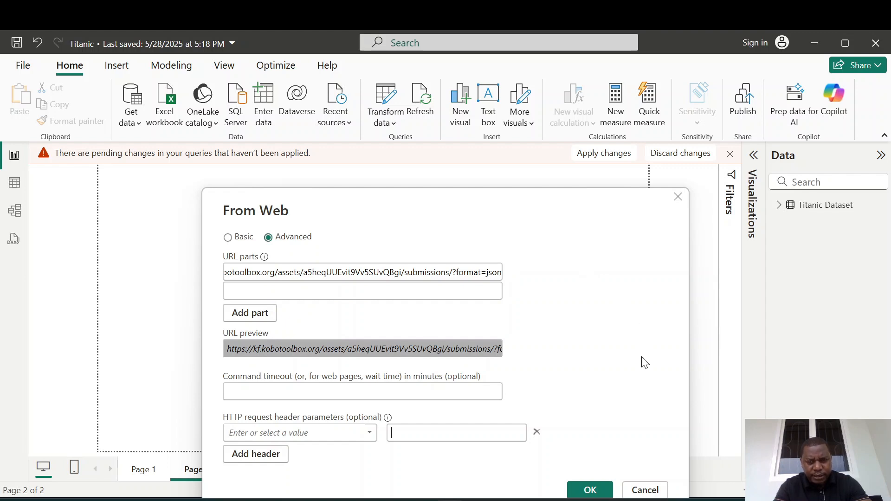
{"action": "left_click", "coordinate": [597, 491]}
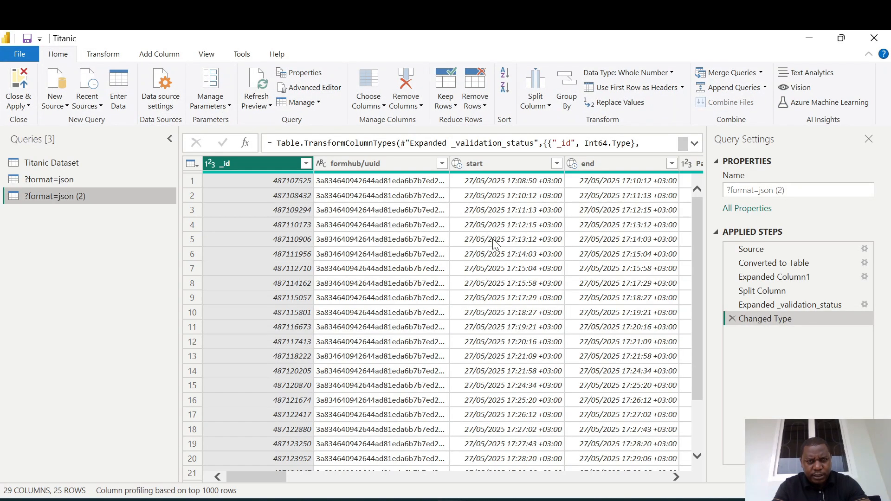
Delete the duplicate ?format=json query in Power Query Editor.
{"action": "left_click", "coordinate": [66, 183]}
{"action": "key", "text": "Delete"}
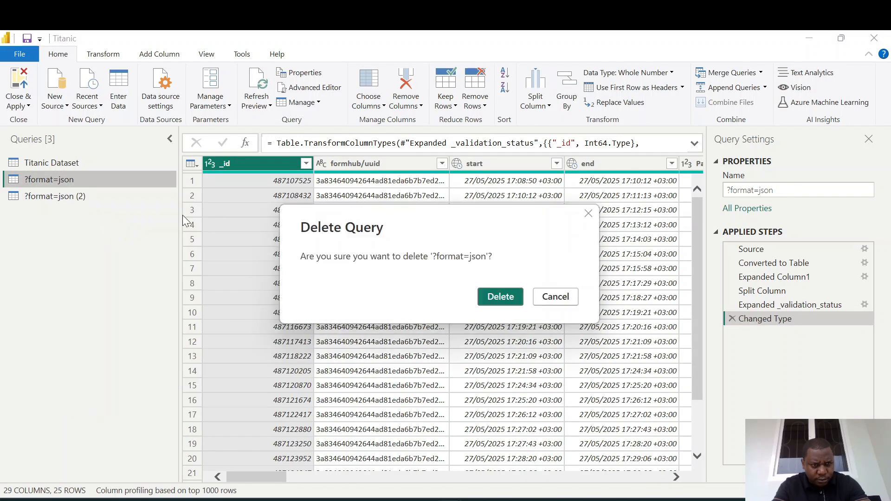
{"action": "left_click", "coordinate": [500, 297]}
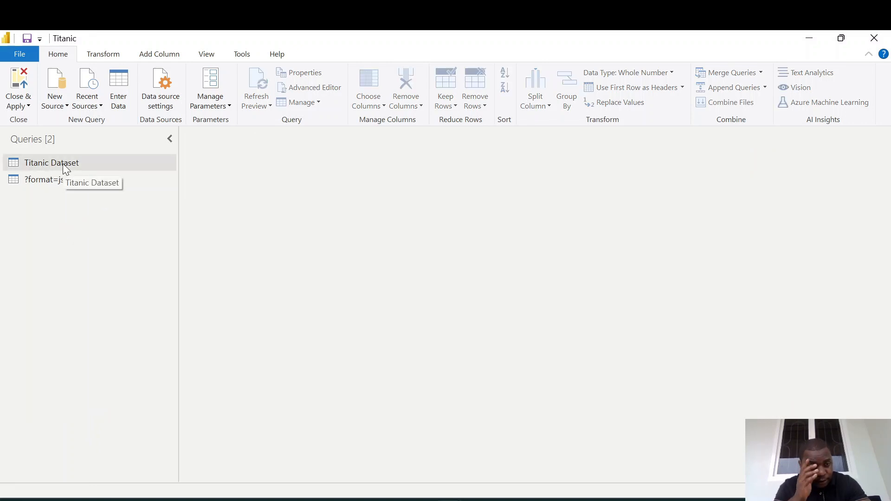
Rename the ?format=json (2) query to Titanic Tragedy.
{"action": "left_click", "coordinate": [56, 177]}
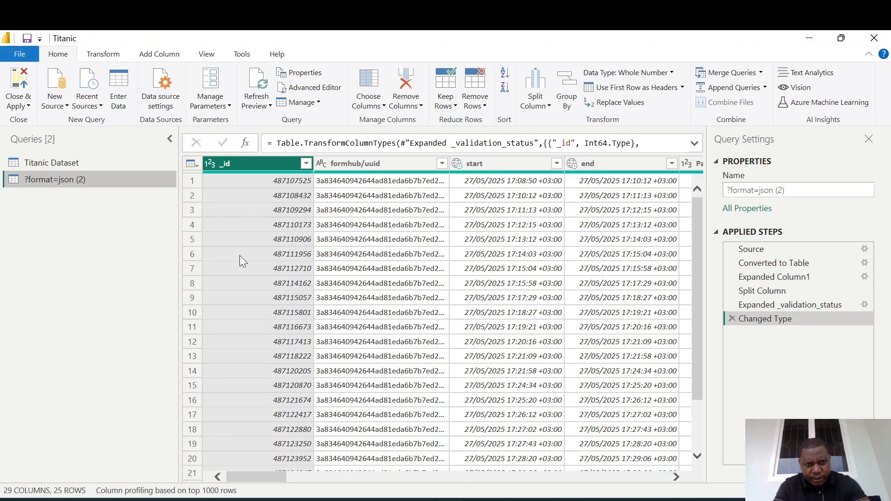
{"action": "left_click", "coordinate": [787, 191]}
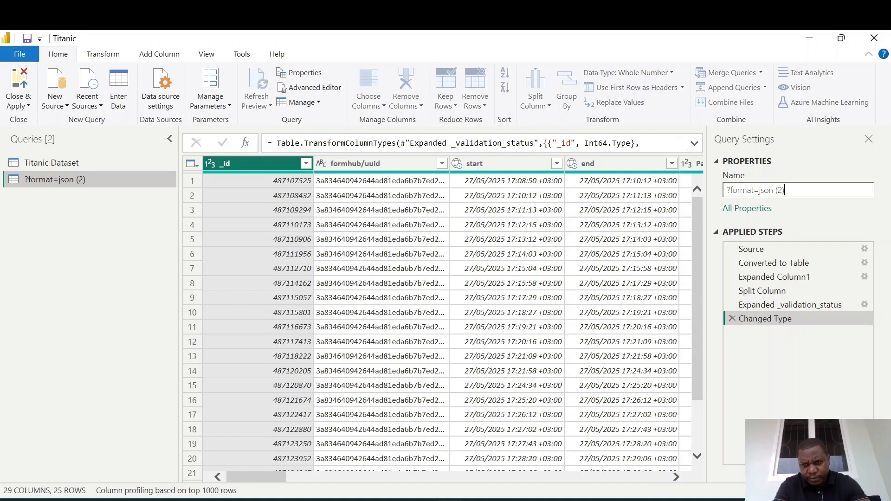
{"action": "type", "text": "Titanic Tragedy"}
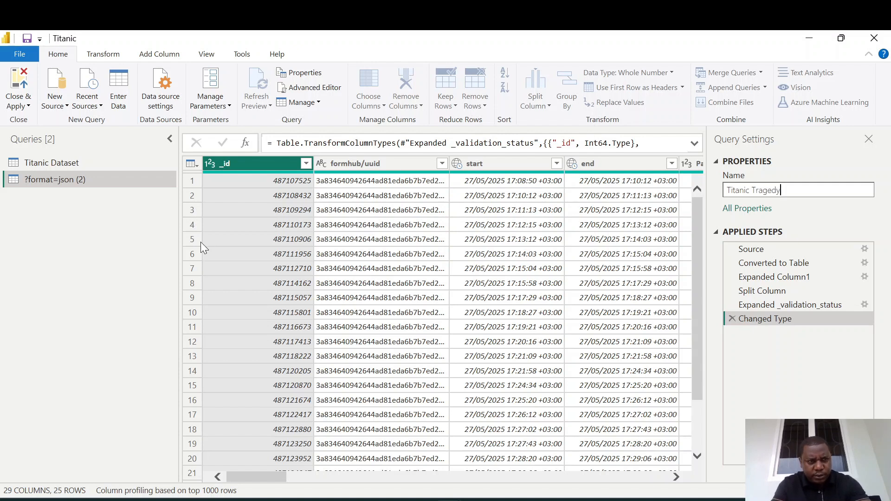
{"action": "key", "text": "Return"}
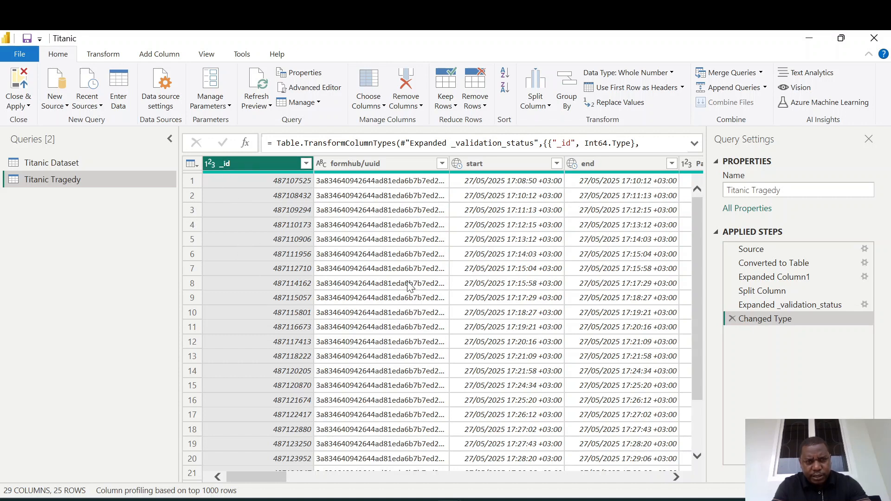
Remove the formhub/uuid, start and end columns.
{"action": "left_click", "coordinate": [389, 164]}
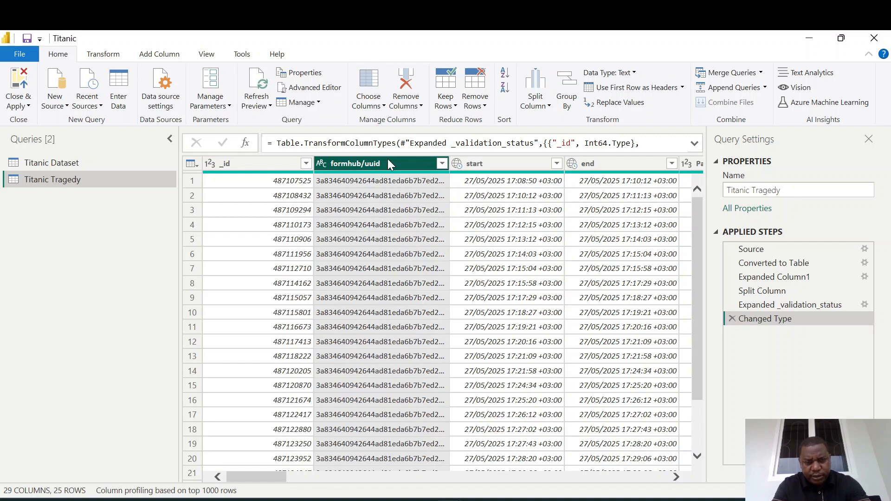
{"action": "left_click", "coordinate": [486, 165], "text": "ctrl"}
{"action": "left_click", "coordinate": [600, 165], "text": "ctrl"}
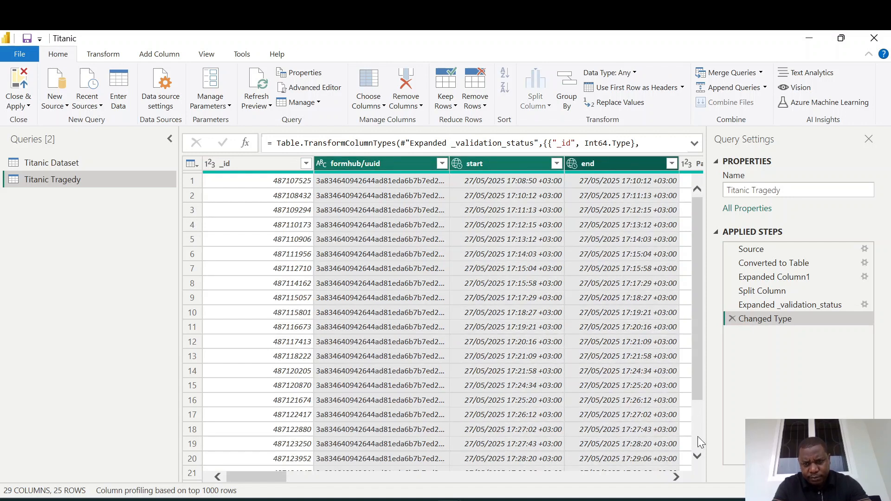
{"action": "left_click", "coordinate": [675, 477]}
{"action": "left_click", "coordinate": [676, 477]}
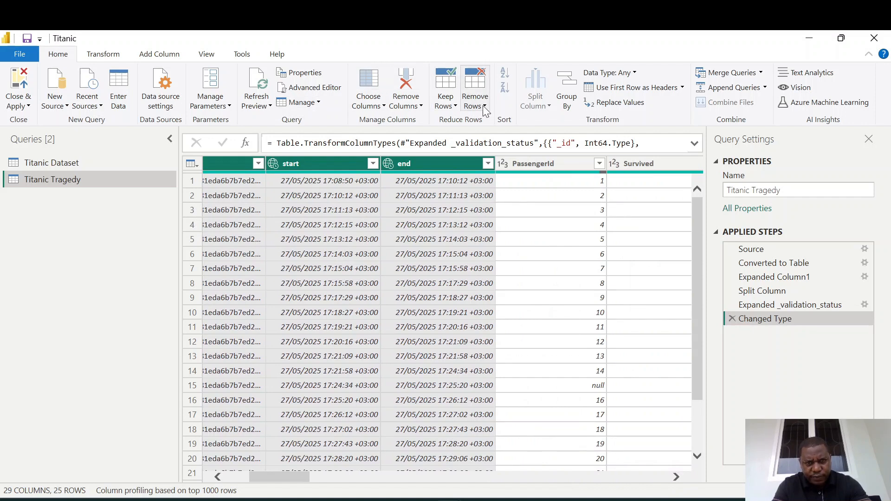
{"action": "left_click", "coordinate": [404, 104]}
{"action": "left_click", "coordinate": [438, 120]}
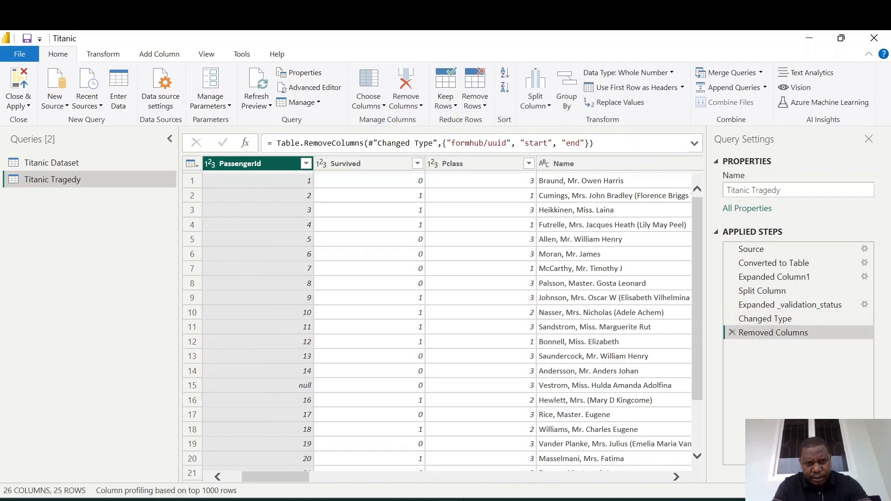
Remove the _submission_time, _tags, _notes and _submitted_by columns.
{"action": "left_click_drag", "start_coordinate": [281, 476], "coordinate": [652, 476]}
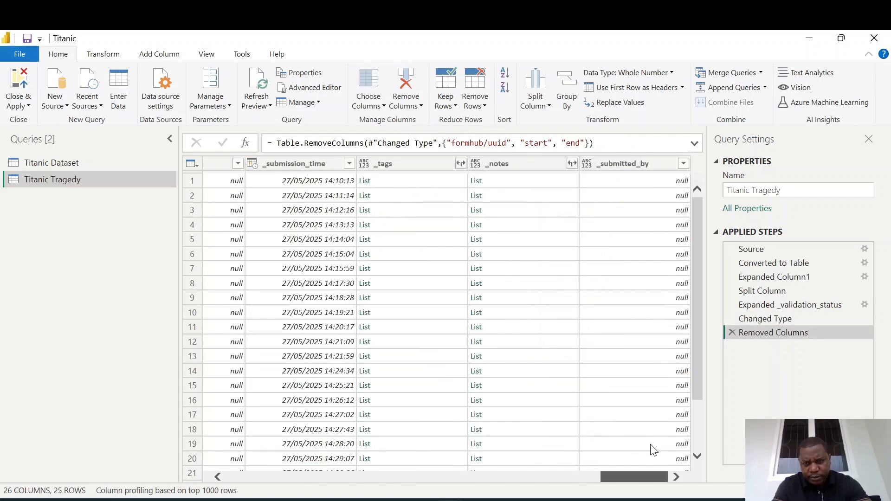
{"action": "left_click", "coordinate": [631, 163]}
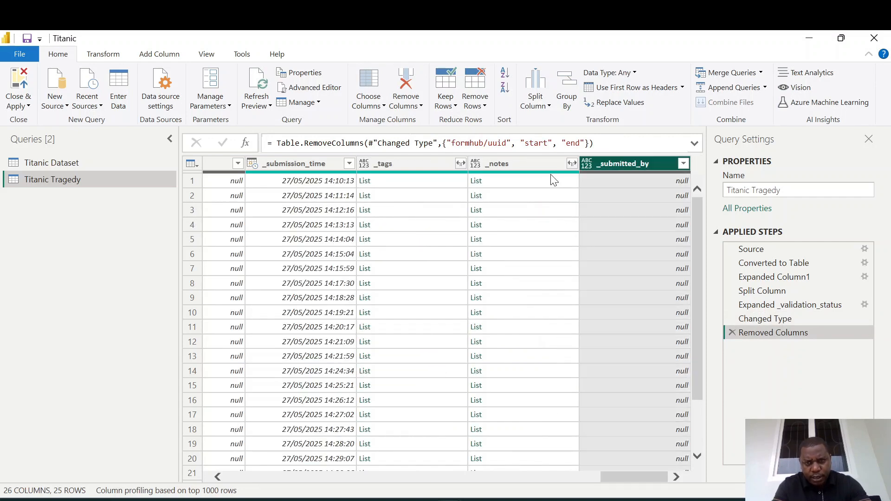
{"action": "left_click", "coordinate": [533, 166], "text": "ctrl"}
{"action": "left_click", "coordinate": [421, 163], "text": "ctrl"}
{"action": "left_click", "coordinate": [319, 163], "text": "ctrl"}
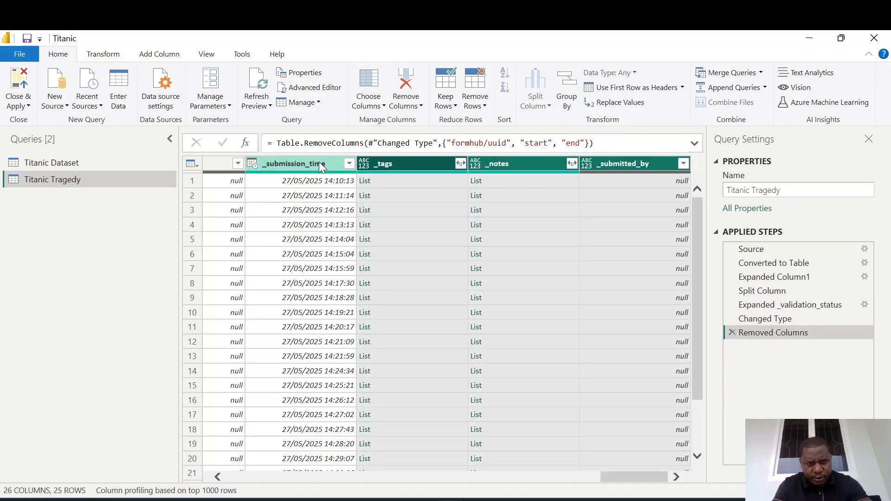
{"action": "right_click", "coordinate": [318, 162]}
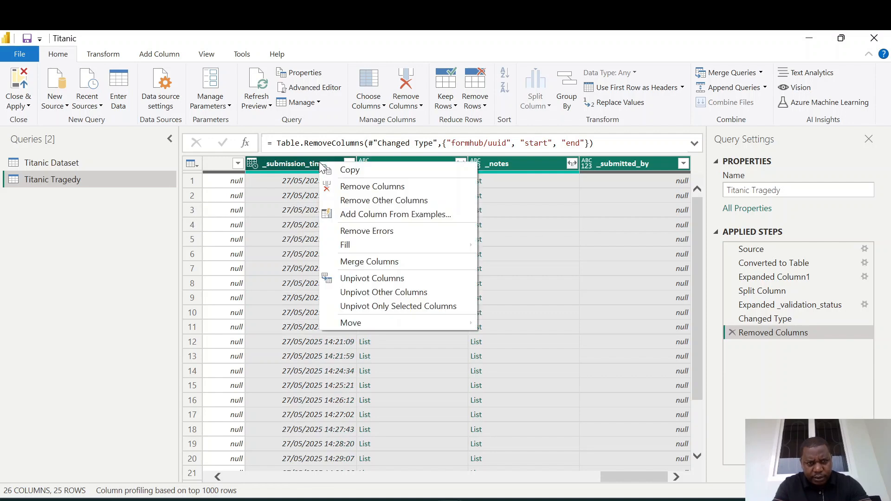
{"action": "left_click", "coordinate": [349, 188]}
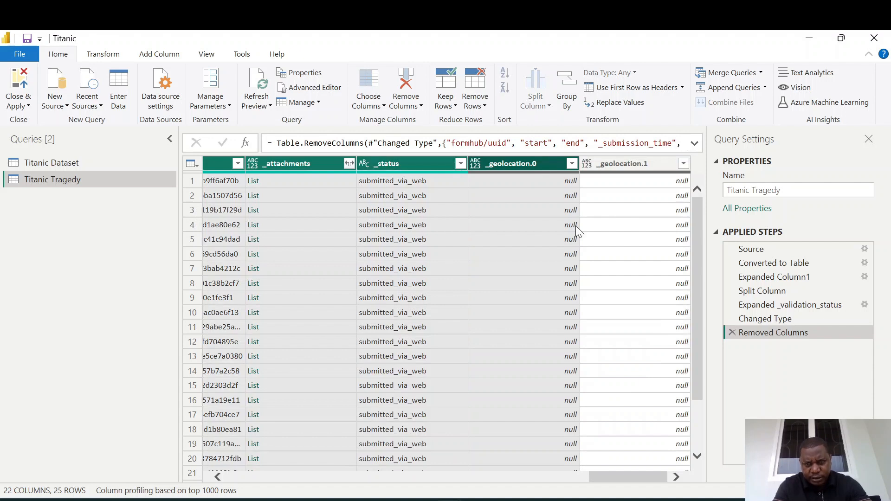
Remove the _attachments, _status, _geolocation.0 and _geolocation.1 columns.
{"action": "left_click", "coordinate": [574, 224]}
{"action": "left_click", "coordinate": [636, 164]}
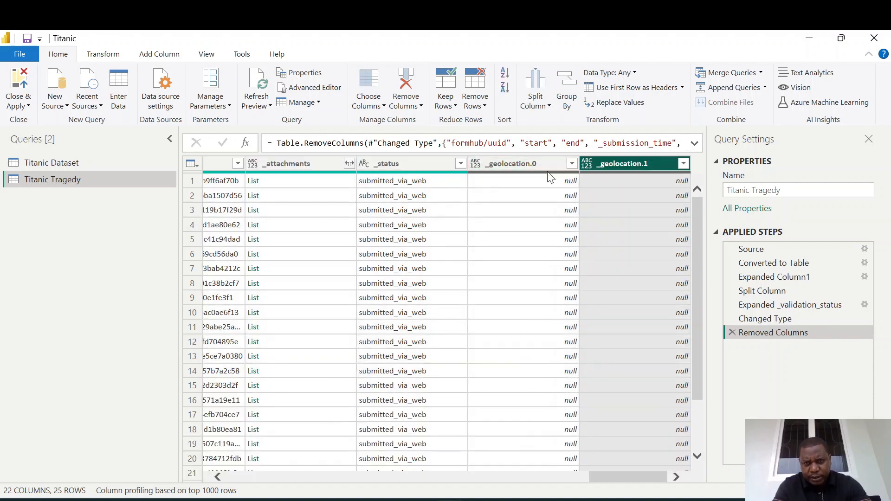
{"action": "left_click", "coordinate": [525, 165], "text": "ctrl"}
{"action": "left_click", "coordinate": [413, 167], "text": "ctrl"}
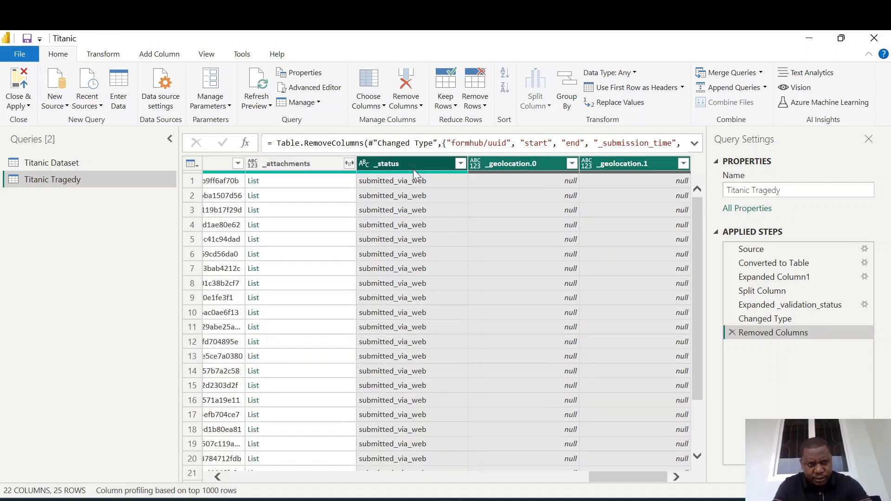
{"action": "left_click", "coordinate": [320, 164], "text": "ctrl"}
{"action": "right_click", "coordinate": [313, 165]}
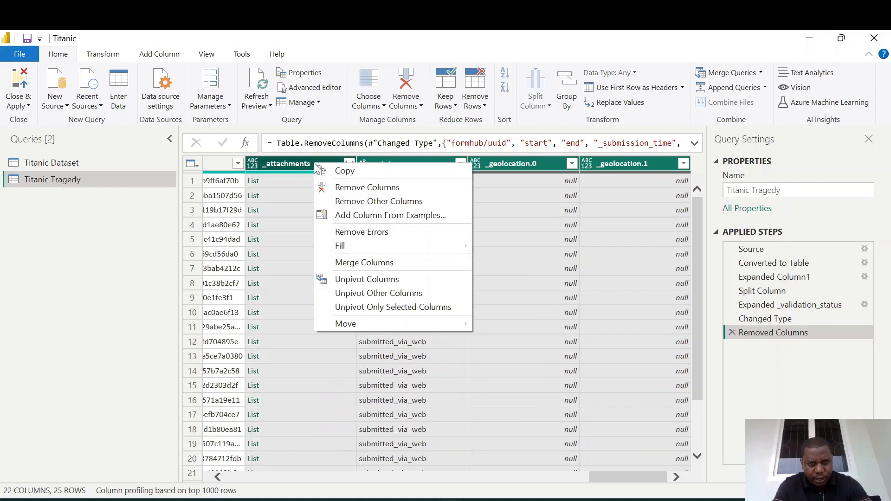
{"action": "left_click", "coordinate": [352, 187]}
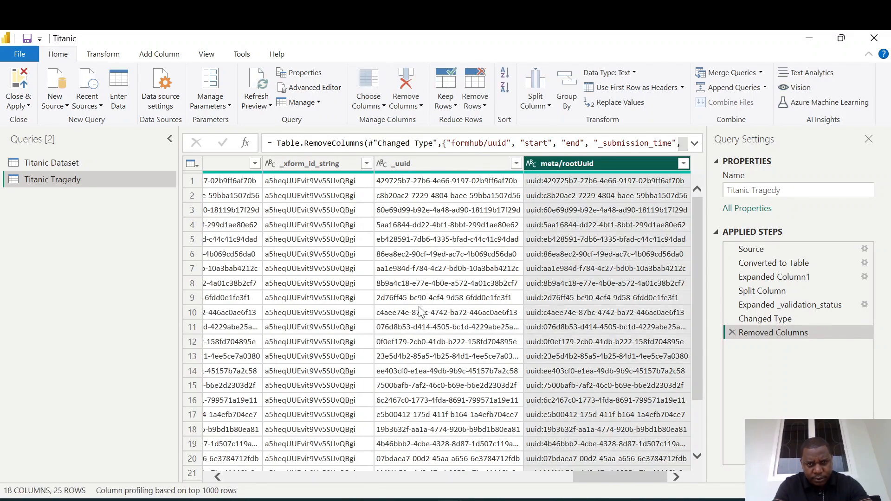
Remove the meta/instanceID, _xform_id_string, _uuid, meta/rootUuid and __version__ columns.
{"action": "left_click", "coordinate": [455, 169], "text": "shift"}
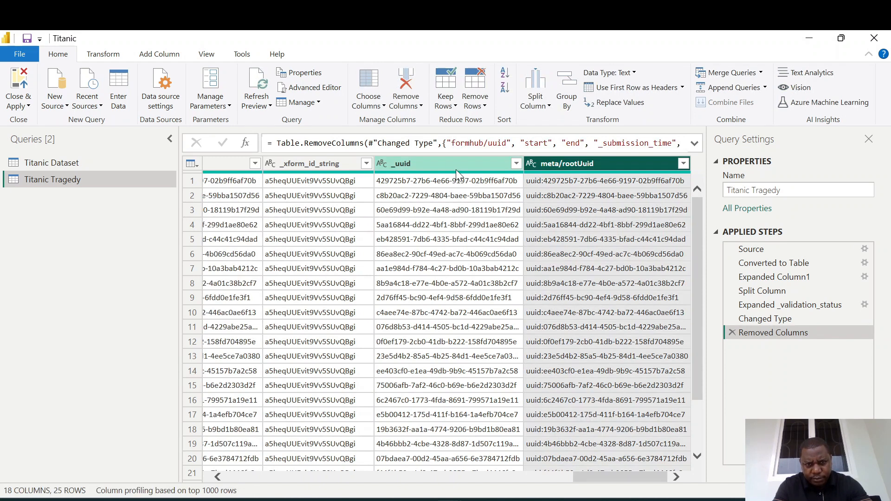
{"action": "left_click", "coordinate": [569, 163]}
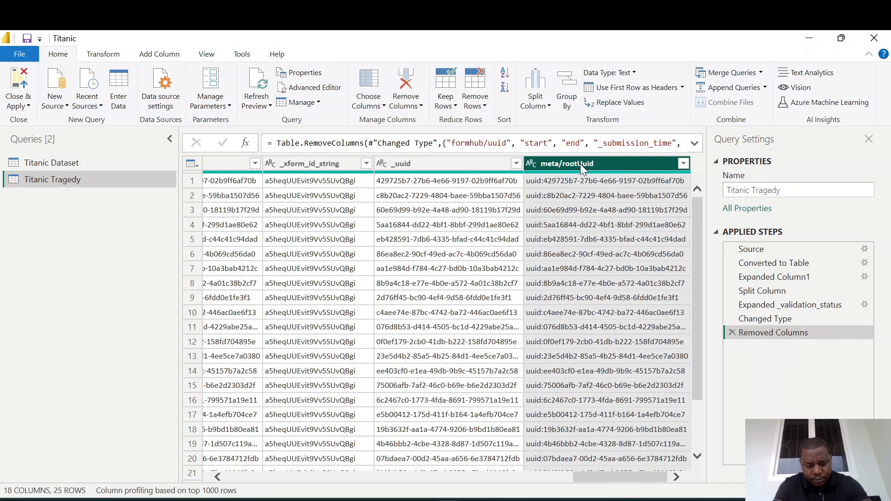
{"action": "left_click", "coordinate": [472, 160], "text": "ctrl"}
{"action": "left_click", "coordinate": [343, 162], "text": "ctrl"}
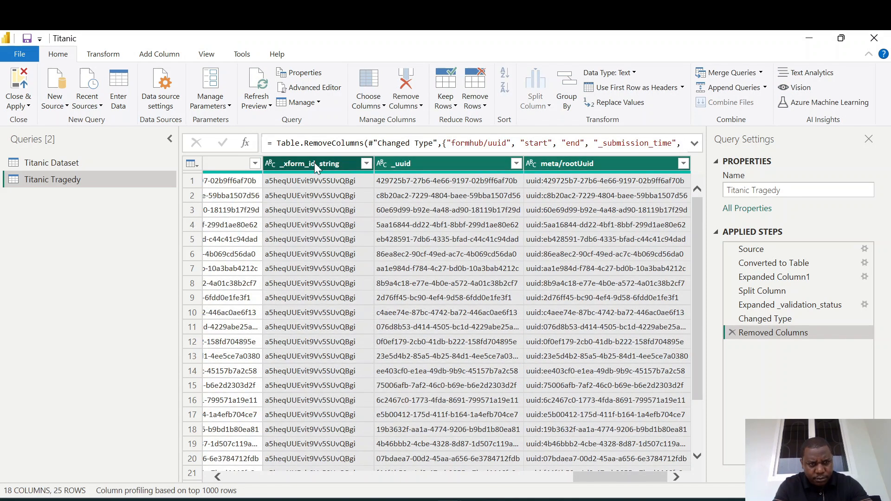
{"action": "left_click", "coordinate": [225, 163], "text": "ctrl"}
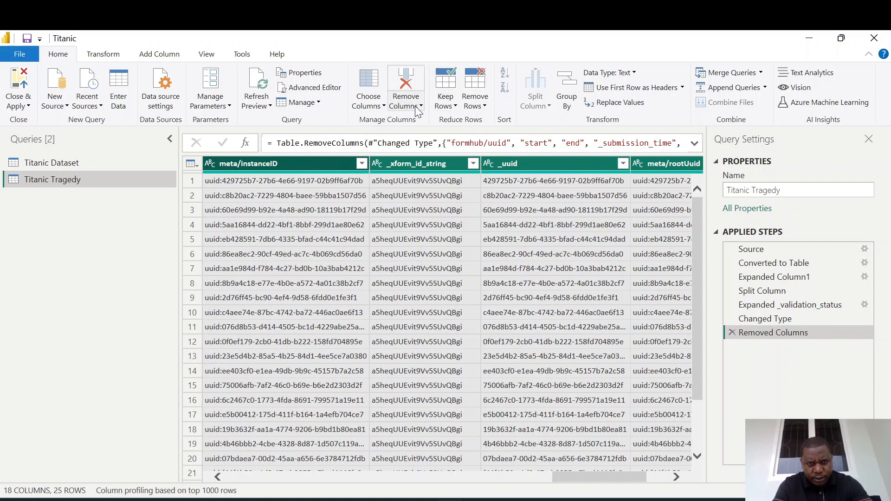
{"action": "left_click", "coordinate": [417, 109]}
{"action": "left_click", "coordinate": [423, 120]}
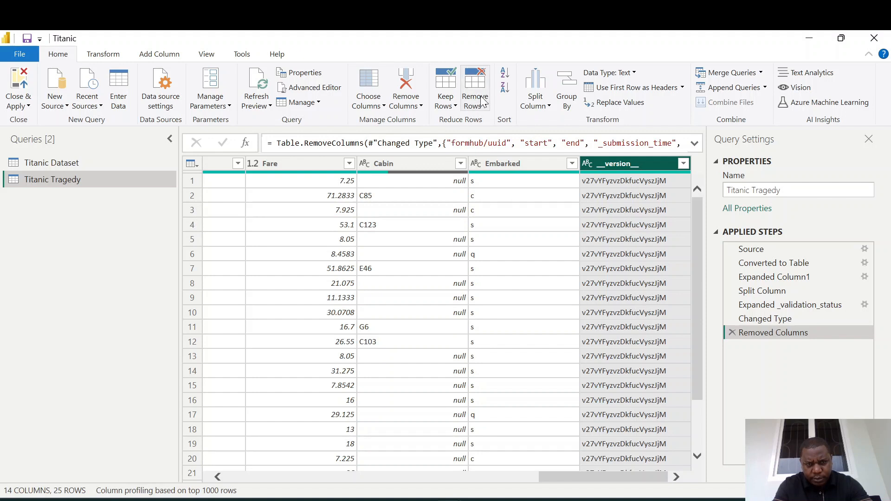
{"action": "left_click", "coordinate": [419, 107]}
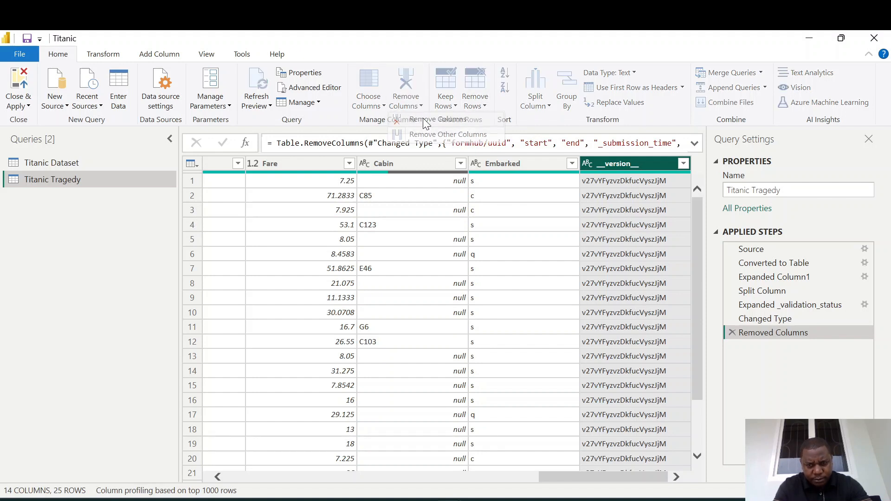
{"action": "left_click", "coordinate": [423, 117]}
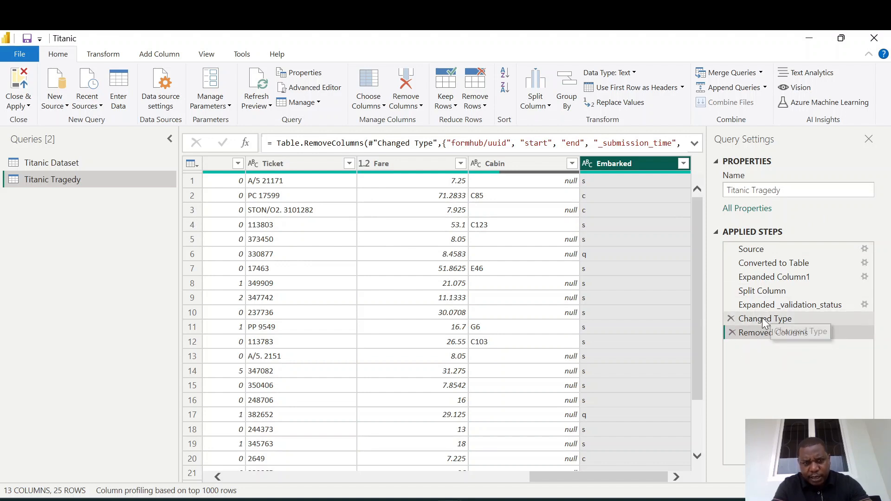
Scroll across the remaining columns of the Titanic Tragedy table to review them.
{"action": "left_click_drag", "start_coordinate": [578, 477], "coordinate": [275, 477]}
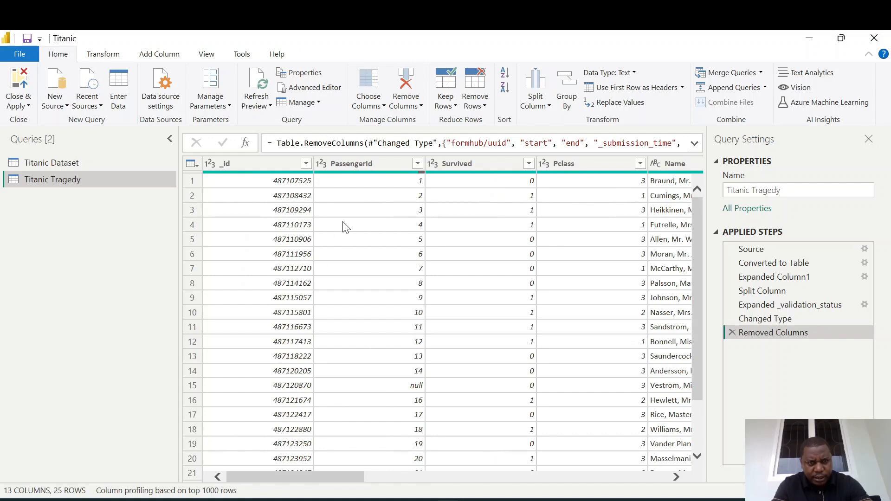
{"action": "left_click", "coordinate": [367, 164]}
{"action": "left_click", "coordinate": [471, 167]}
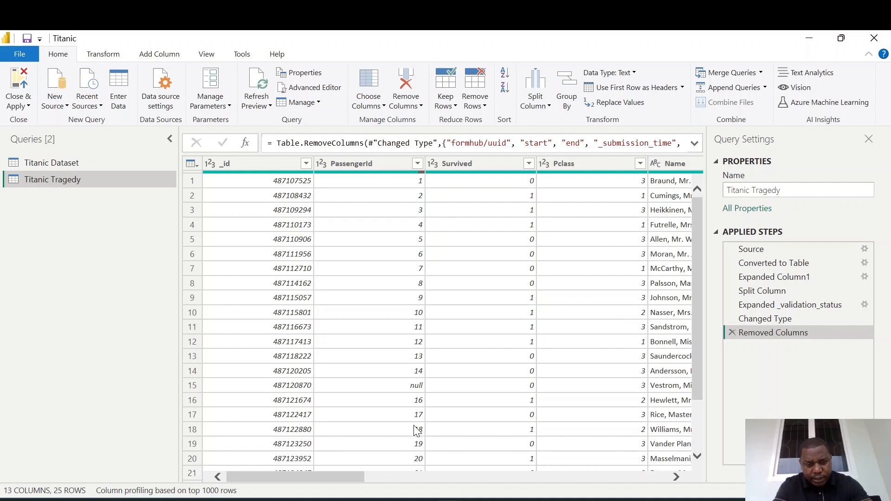
{"action": "left_click_drag", "start_coordinate": [353, 472], "coordinate": [457, 470]}
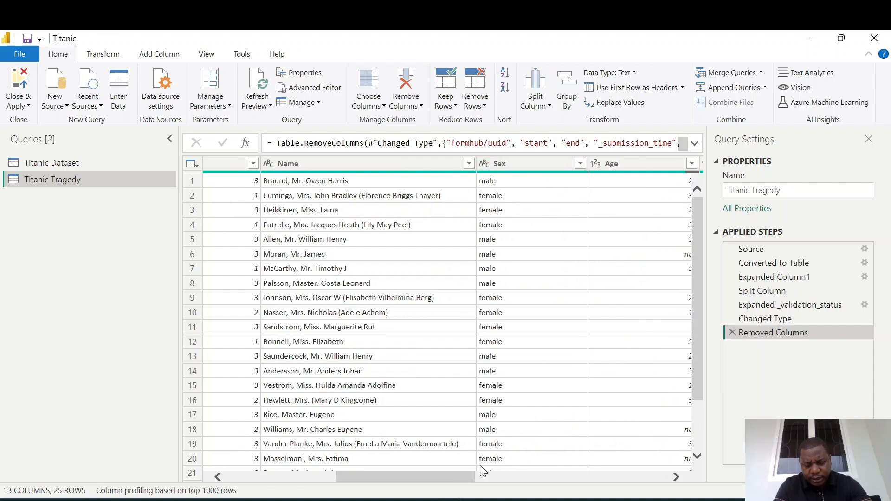
{"action": "left_click_drag", "start_coordinate": [466, 483], "coordinate": [550, 478]}
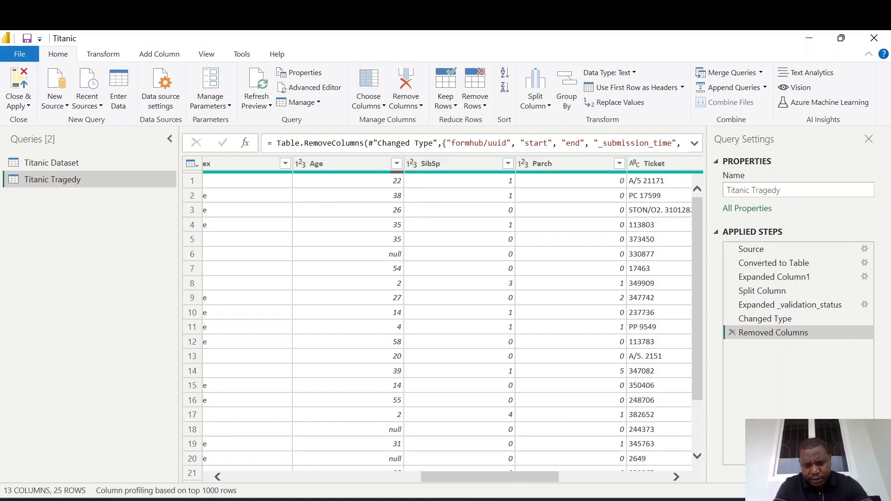
{"action": "left_click_drag", "start_coordinate": [506, 473], "coordinate": [570, 461]}
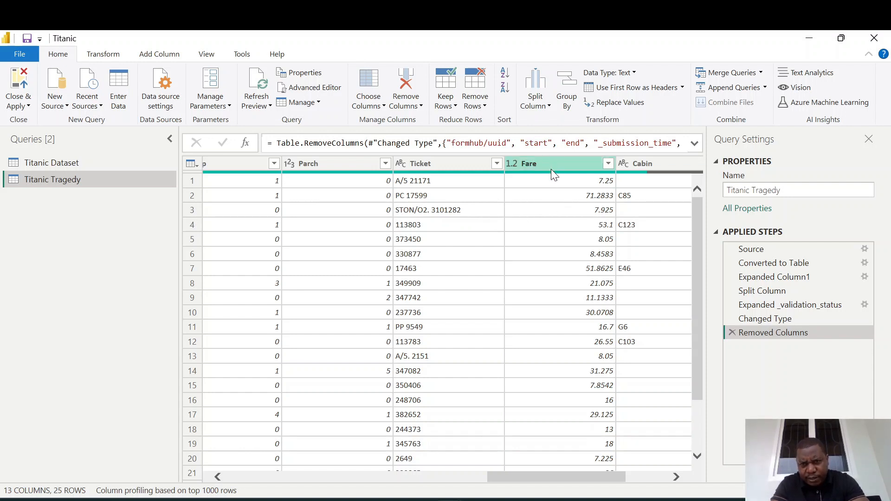
{"action": "left_click_drag", "start_coordinate": [563, 480], "coordinate": [601, 465]}
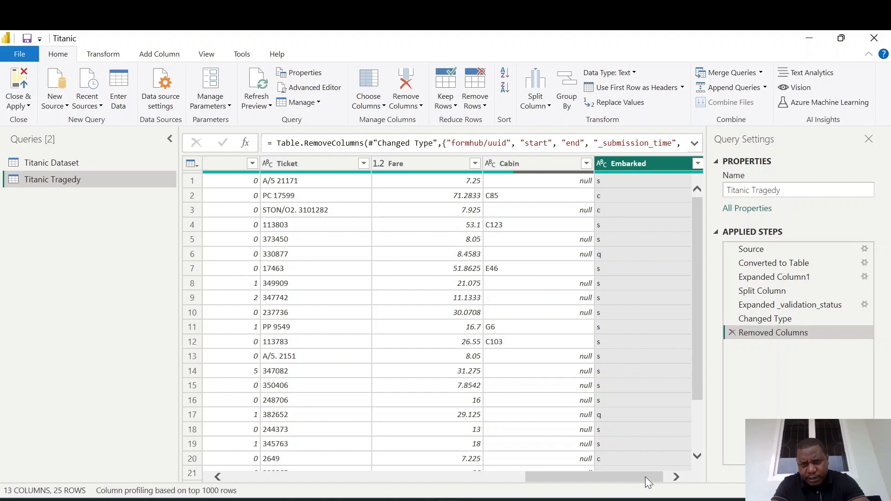
{"action": "left_click_drag", "start_coordinate": [639, 478], "coordinate": [365, 477]}
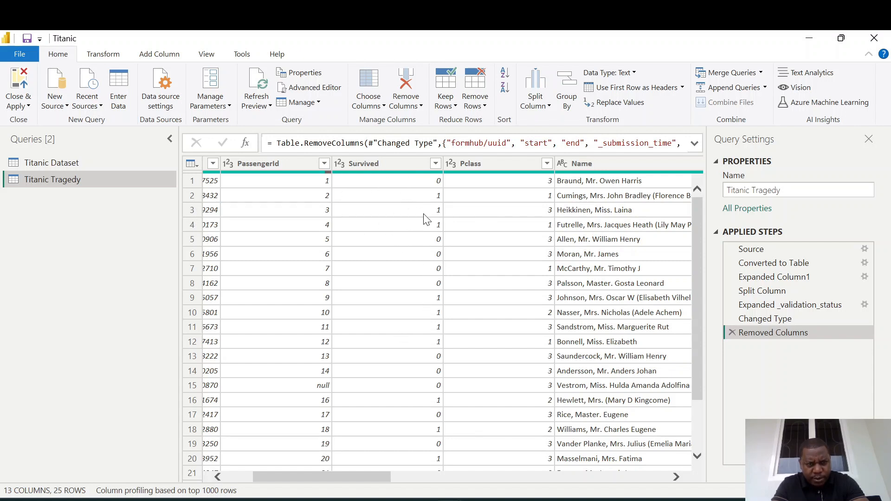
Change the Survived column's data type to Text.
{"action": "left_click", "coordinate": [379, 163]}
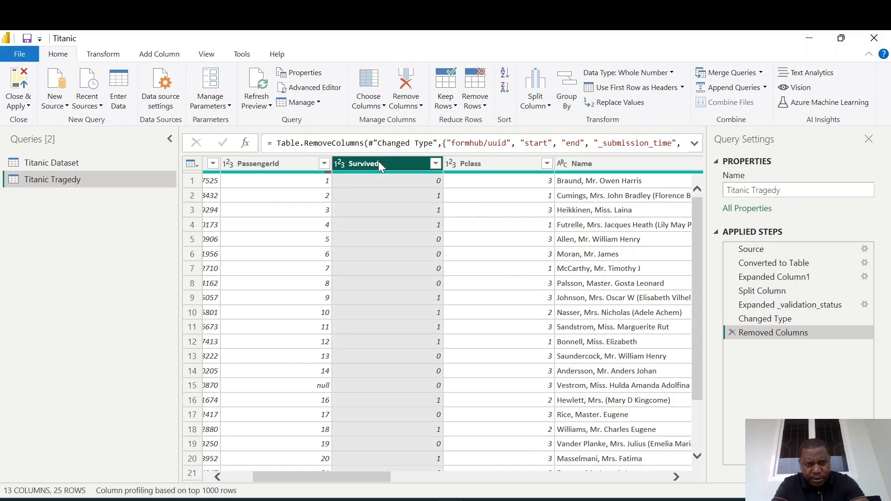
{"action": "right_click", "coordinate": [379, 164]}
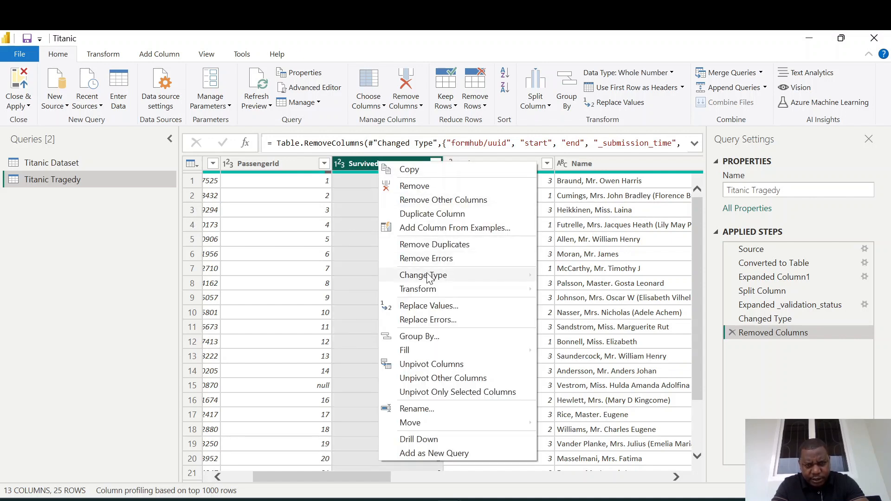
{"action": "mouse_move", "coordinate": [429, 278]}
{"action": "left_click", "coordinate": [570, 412]}
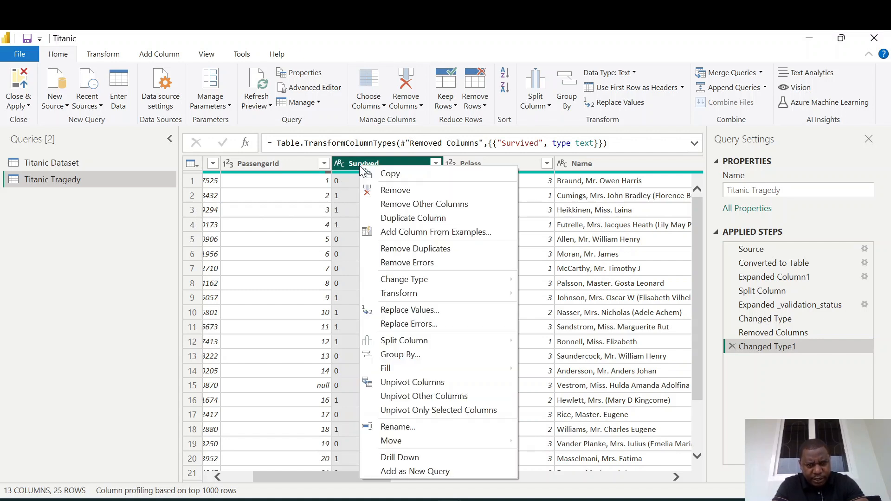
Replace the value 0 with No in the Survived column.
{"action": "right_click", "coordinate": [362, 171]}
{"action": "left_click", "coordinate": [417, 315]}
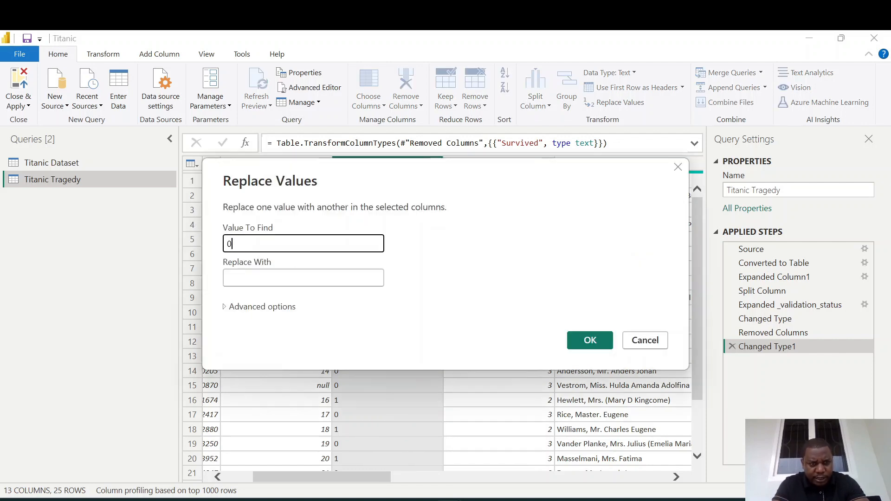
{"action": "left_click", "coordinate": [270, 274]}
{"action": "type", "text": "No"}
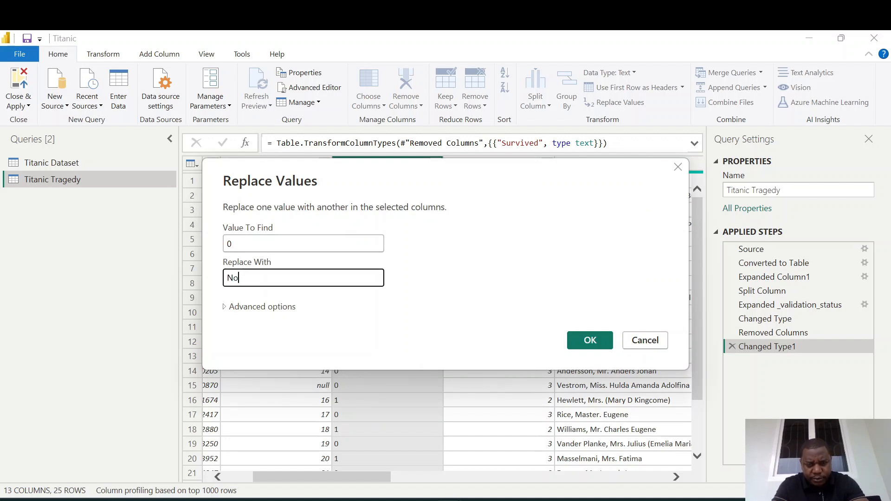
{"action": "left_click", "coordinate": [583, 343]}
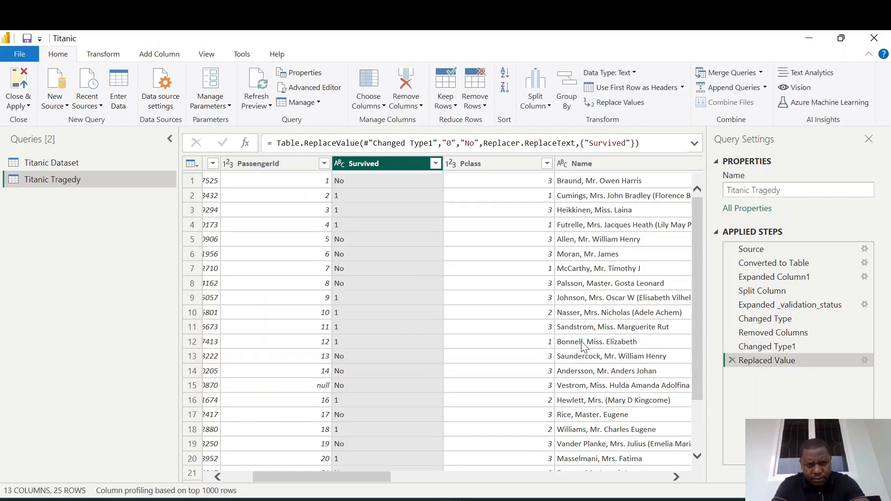
Replace the value 1 with Yes in the Survived column.
{"action": "right_click", "coordinate": [374, 165]}
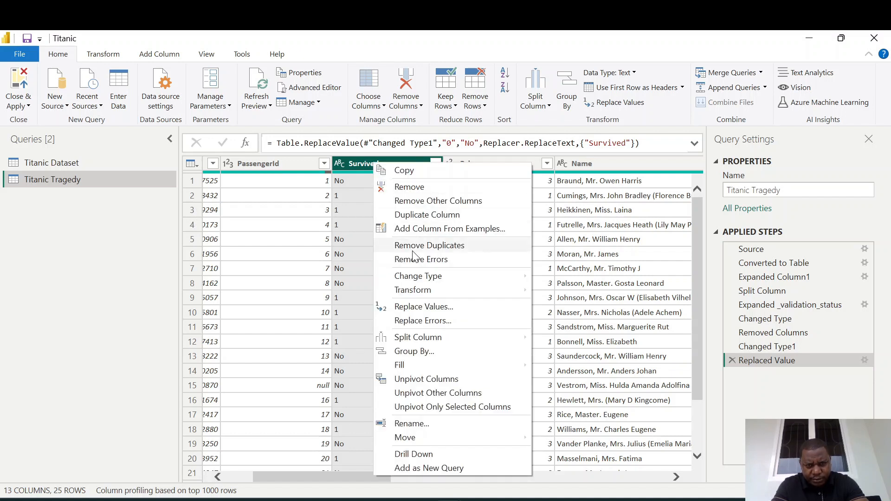
{"action": "left_click", "coordinate": [431, 301]}
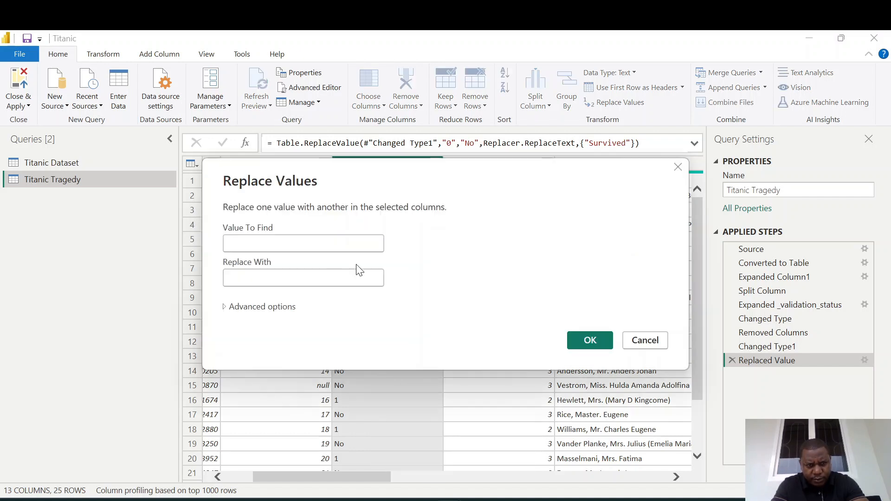
{"action": "type", "text": "1"}
{"action": "key", "text": "Tab"}
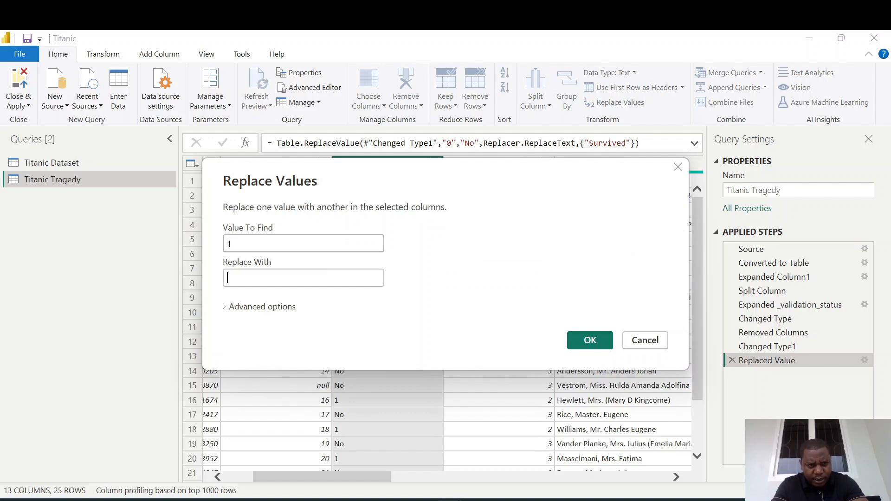
{"action": "type", "text": "Yes"}
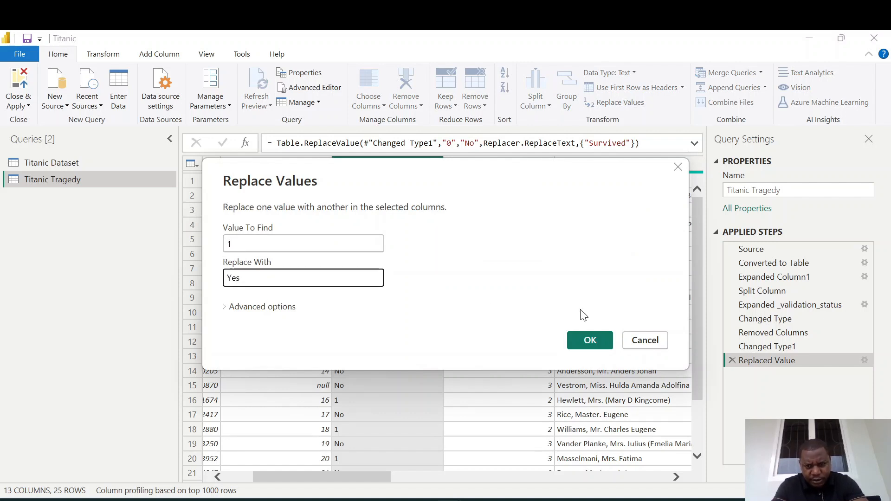
{"action": "left_click", "coordinate": [590, 340]}
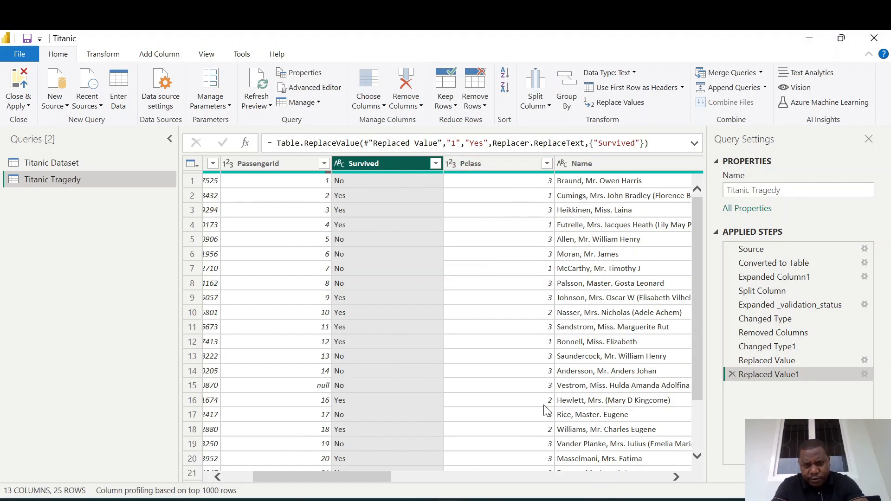
Change the Pclass column's data type to Text.
{"action": "scroll", "coordinate": [429, 176], "scroll_direction": "right", "scroll_amount": 3}
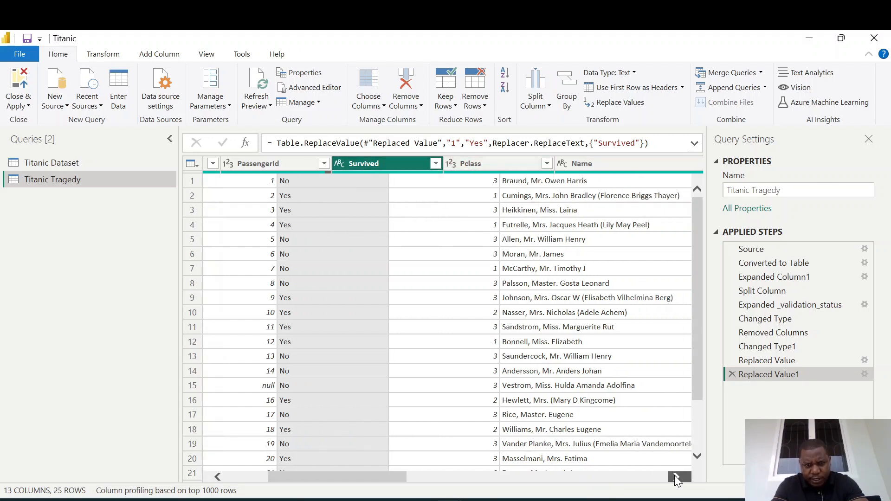
{"action": "left_click", "coordinate": [427, 170]}
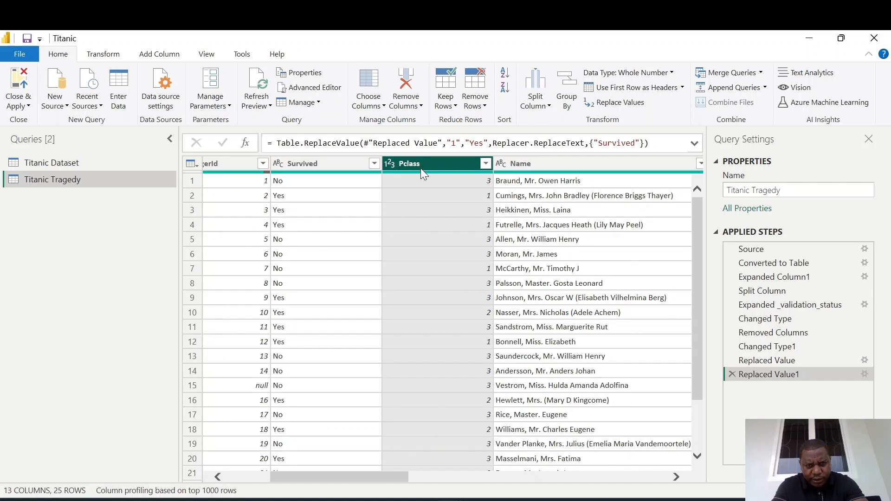
{"action": "right_click", "coordinate": [422, 172]}
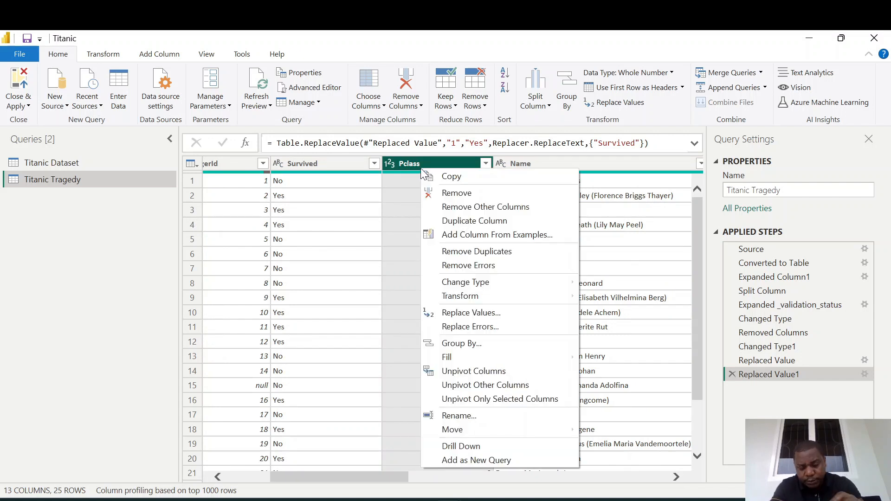
{"action": "mouse_move", "coordinate": [493, 290]}
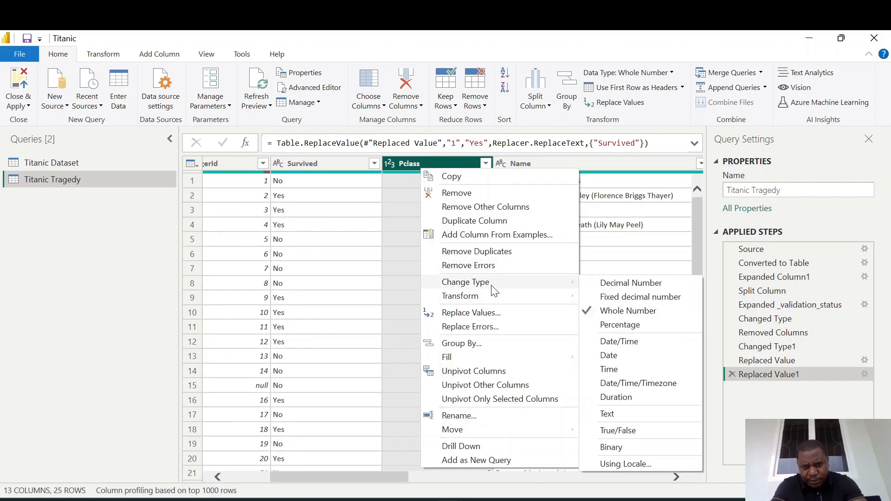
{"action": "left_click", "coordinate": [608, 414]}
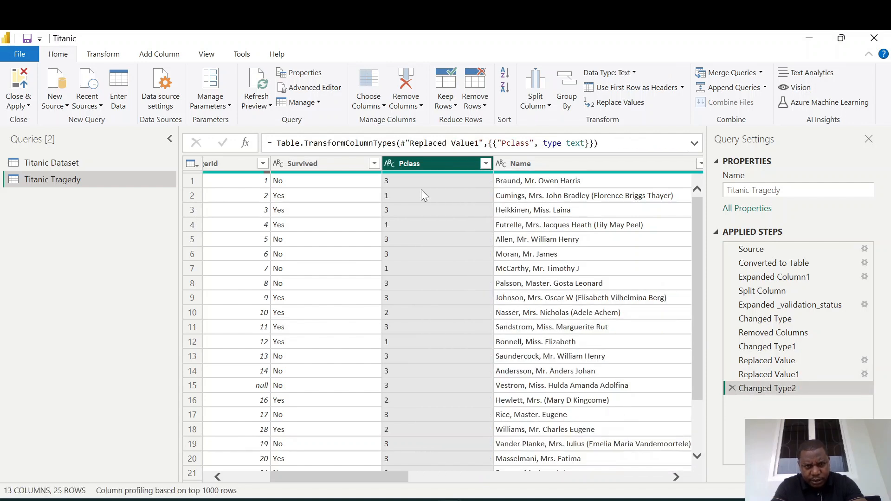
Replace the value 3 with Third Class in the Pclass column.
{"action": "right_click", "coordinate": [405, 166]}
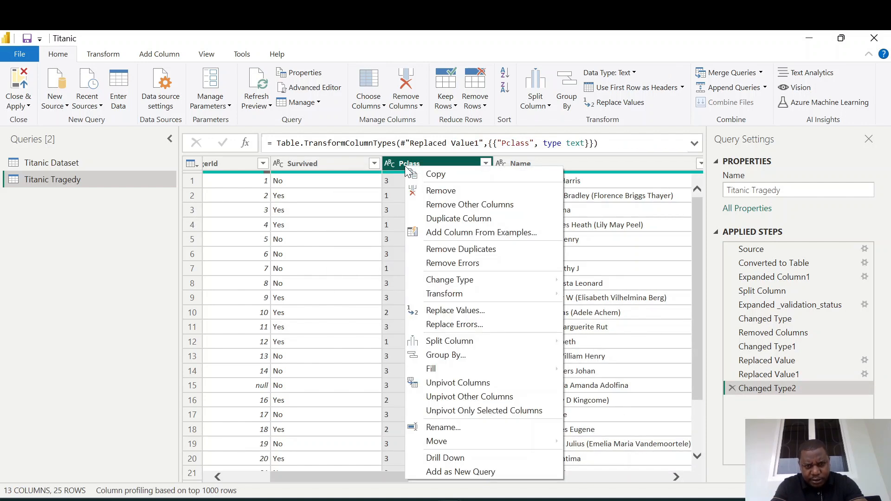
{"action": "left_click", "coordinate": [456, 313]}
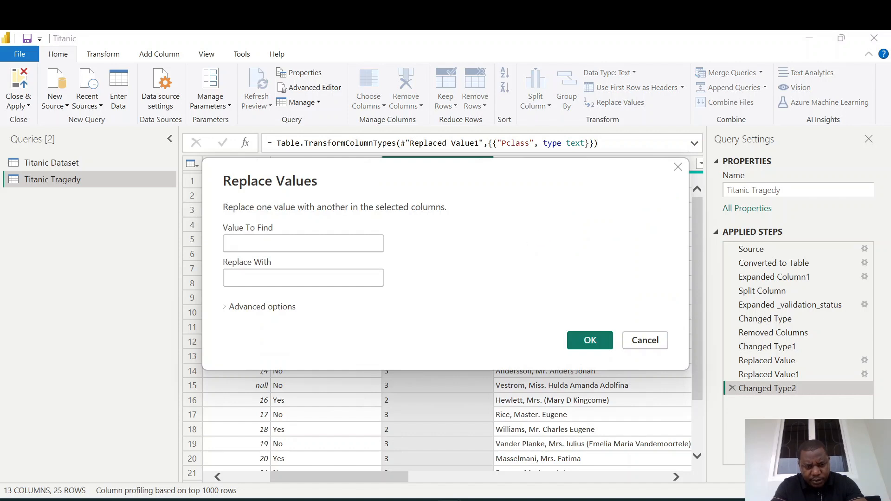
{"action": "type", "text": "3"}
{"action": "key", "text": "Tab"}
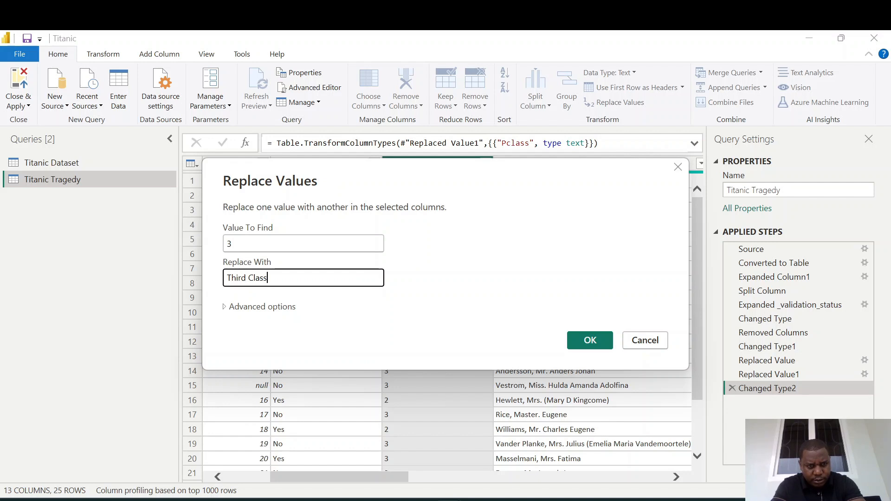
{"action": "left_click", "coordinate": [591, 339]}
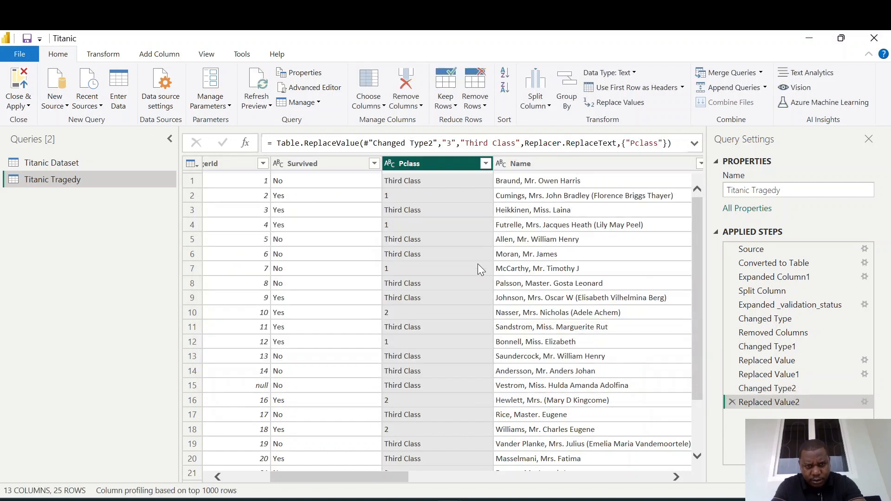
Replace the value 1 with First Class in the Pclass column.
{"action": "right_click", "coordinate": [415, 171]}
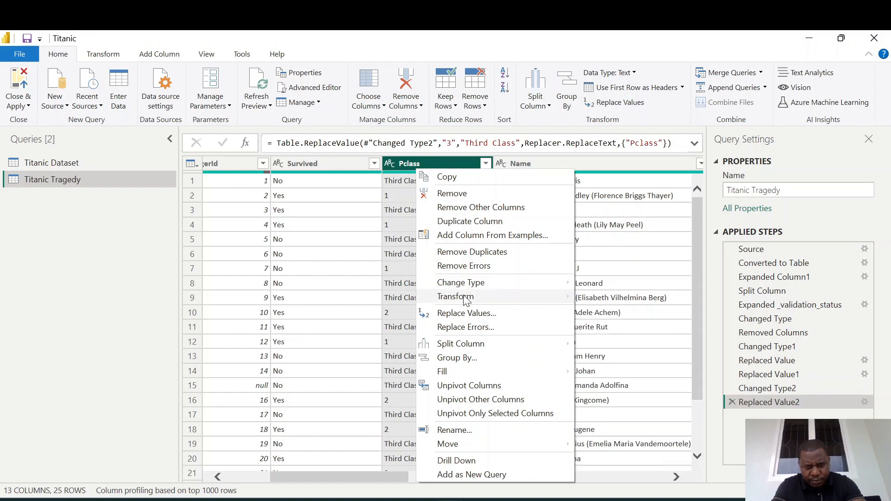
{"action": "left_click", "coordinate": [465, 313]}
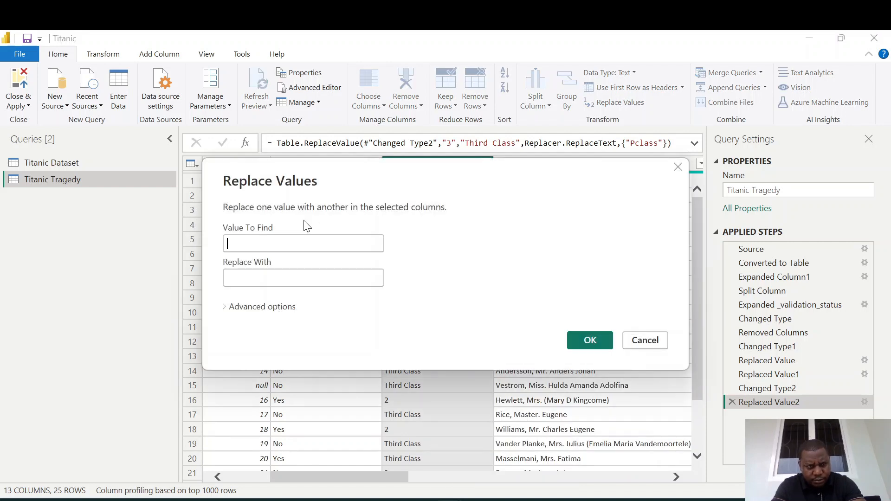
{"action": "left_click", "coordinate": [265, 238]}
{"action": "type", "text": "1"}
{"action": "key", "text": "Tab"}
{"action": "type", "text": "First C"}
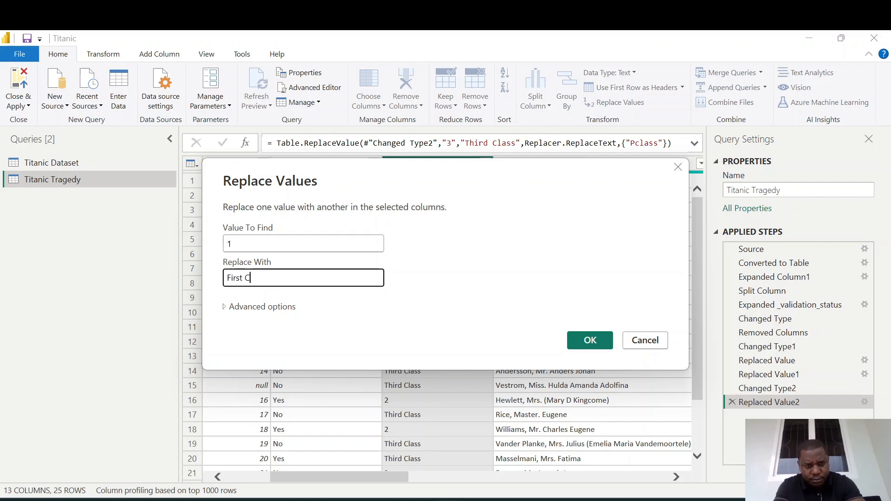
{"action": "type", "text": "lass"}
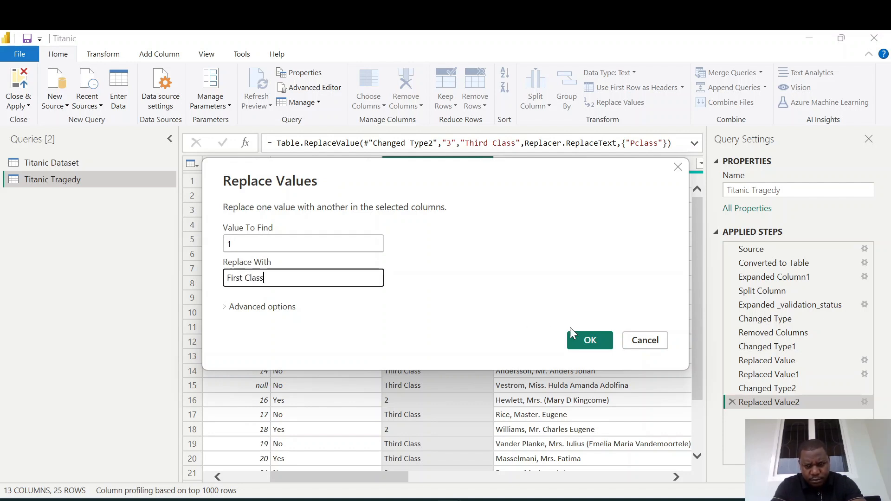
{"action": "left_click", "coordinate": [584, 338]}
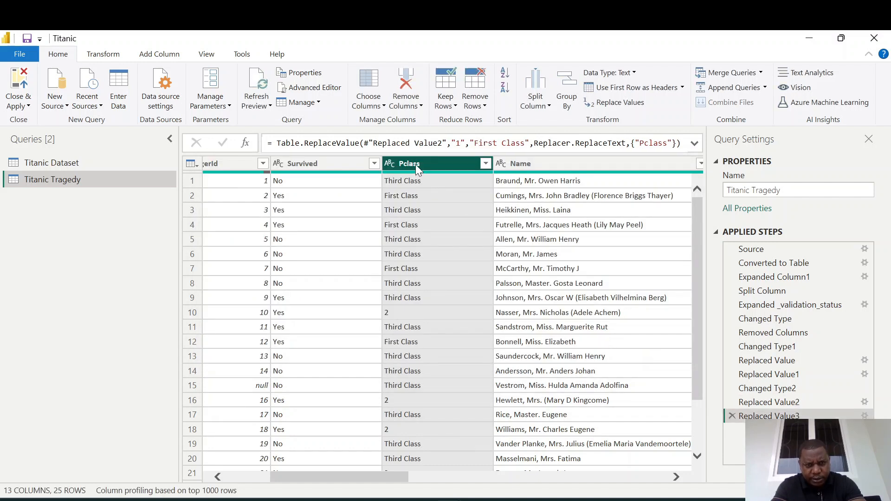
Replace the value 2 with Second Class in the Pclass column.
{"action": "right_click", "coordinate": [416, 164]}
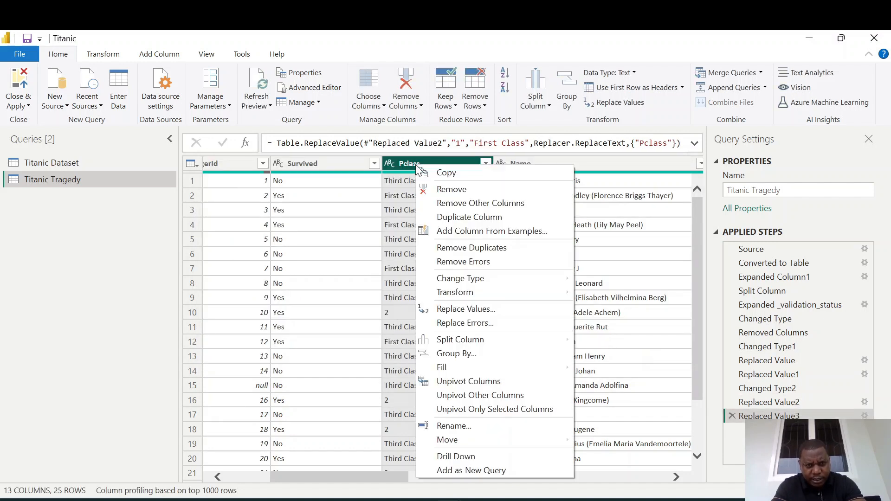
{"action": "left_click", "coordinate": [466, 311]}
{"action": "type", "text": "2"}
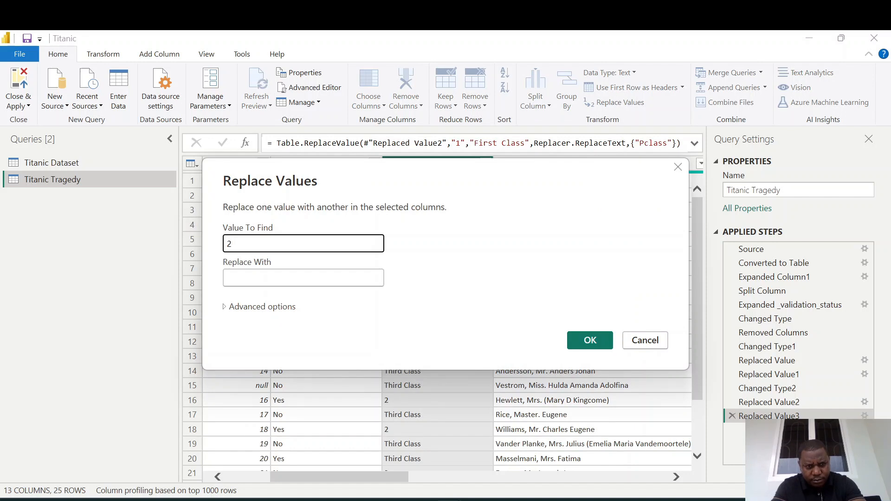
{"action": "key", "text": "Tab"}
{"action": "type", "text": "Se"}
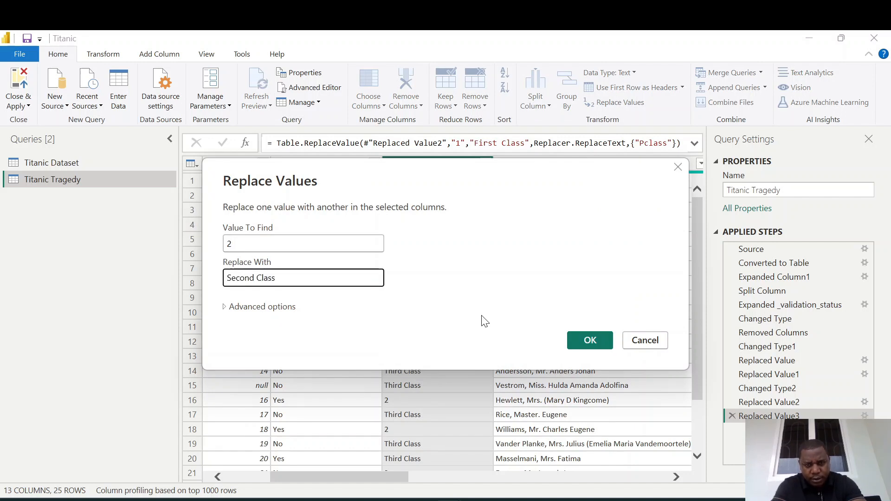
{"action": "left_click", "coordinate": [589, 340]}
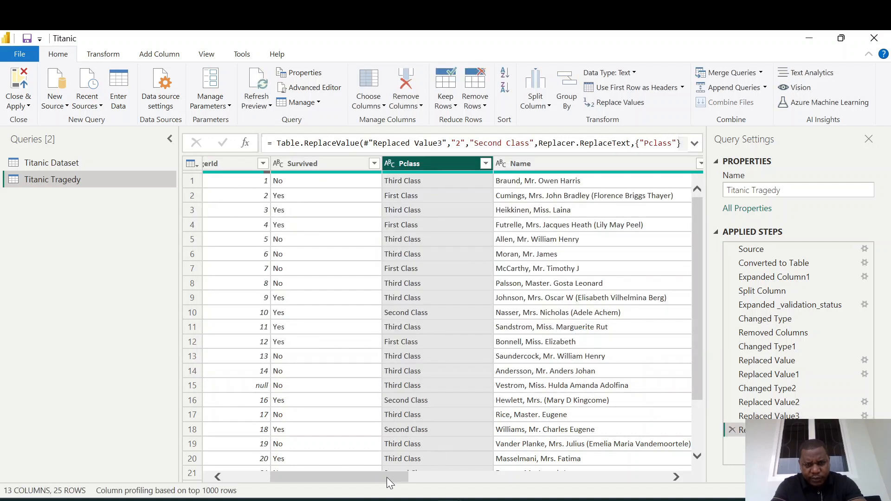
Transform the Sex column to capitalize each word.
{"action": "left_click_drag", "start_coordinate": [386, 477], "coordinate": [452, 475]}
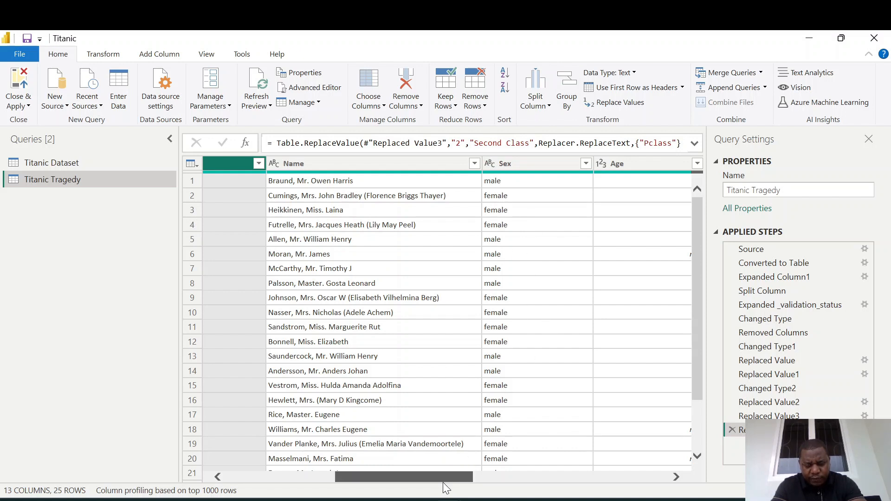
{"action": "left_click_drag", "start_coordinate": [443, 483], "coordinate": [469, 475]}
{"action": "left_click", "coordinate": [411, 163]}
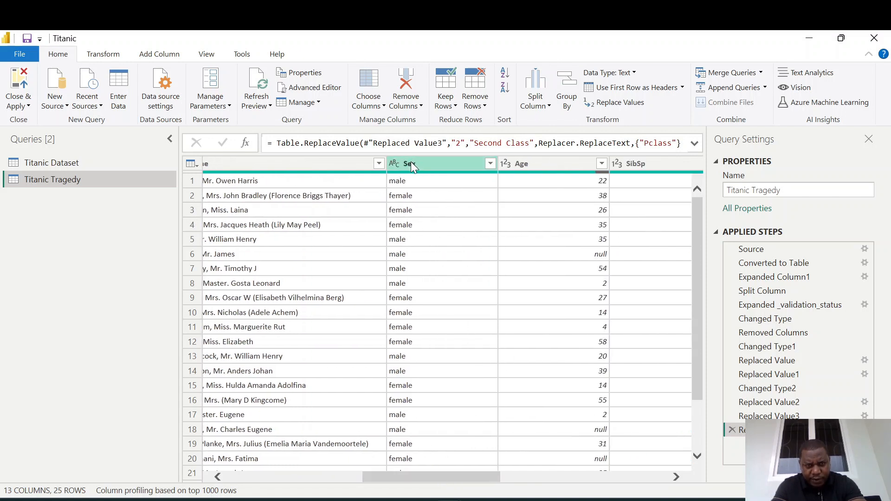
{"action": "right_click", "coordinate": [410, 165]}
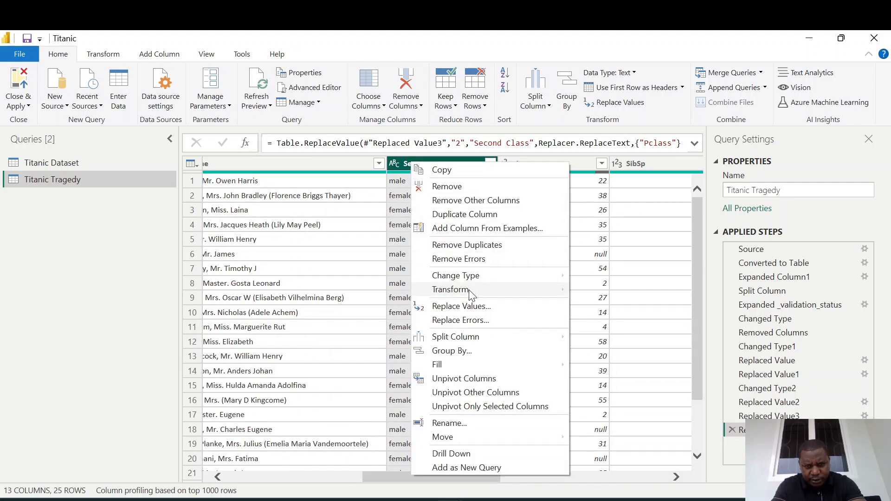
{"action": "mouse_move", "coordinate": [470, 293]}
{"action": "left_click", "coordinate": [617, 320]}
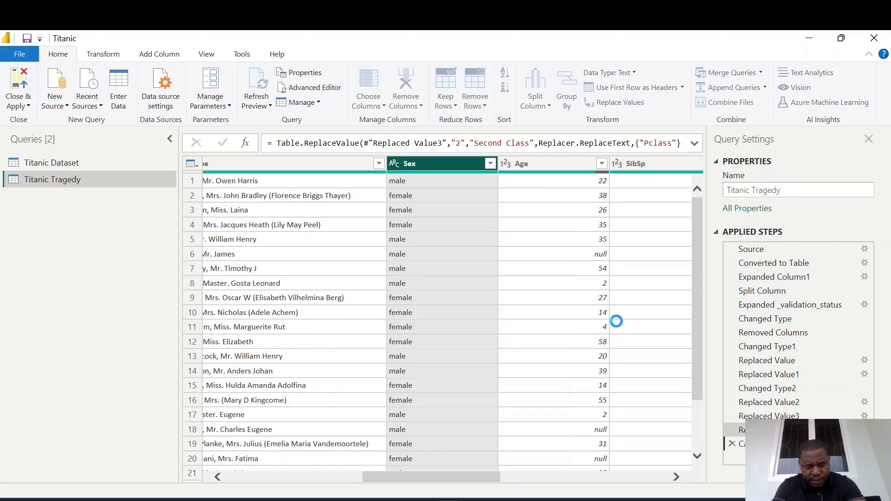
Replace the value s with Southamptin in the Embarked column.
{"action": "left_click_drag", "start_coordinate": [433, 478], "coordinate": [488, 477]}
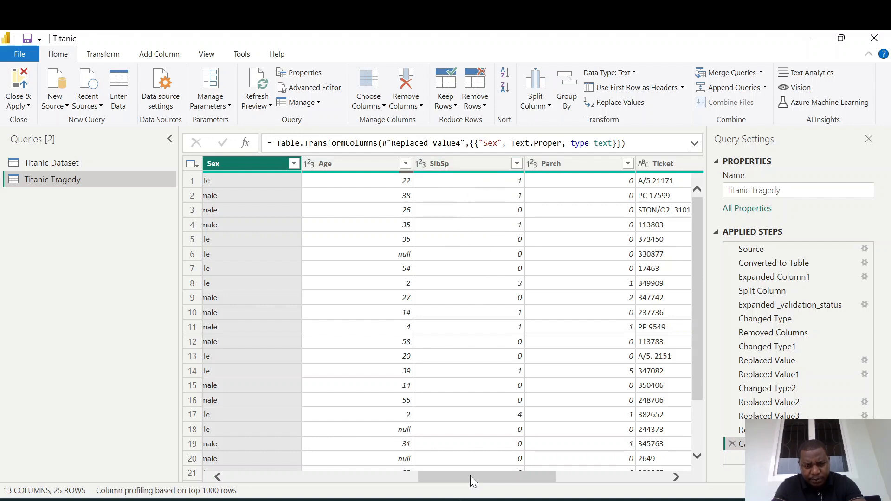
{"action": "left_click_drag", "start_coordinate": [469, 475], "coordinate": [525, 470]}
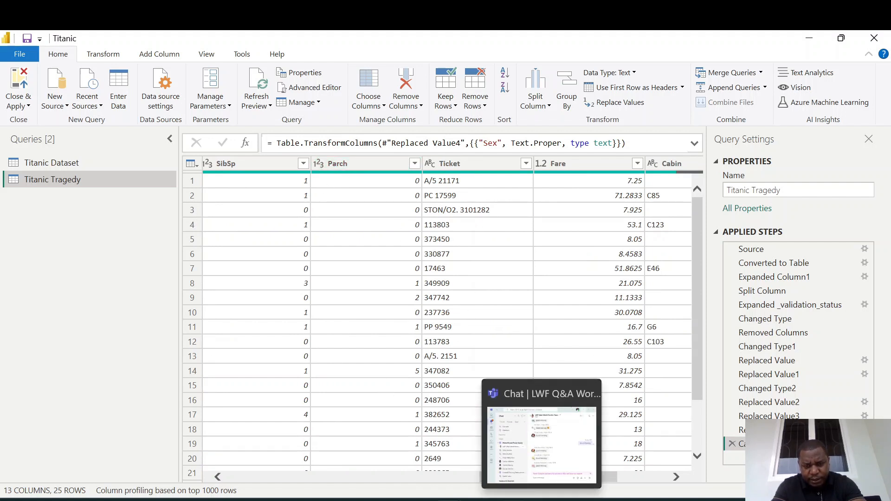
{"action": "left_click_drag", "start_coordinate": [531, 478], "coordinate": [573, 467]}
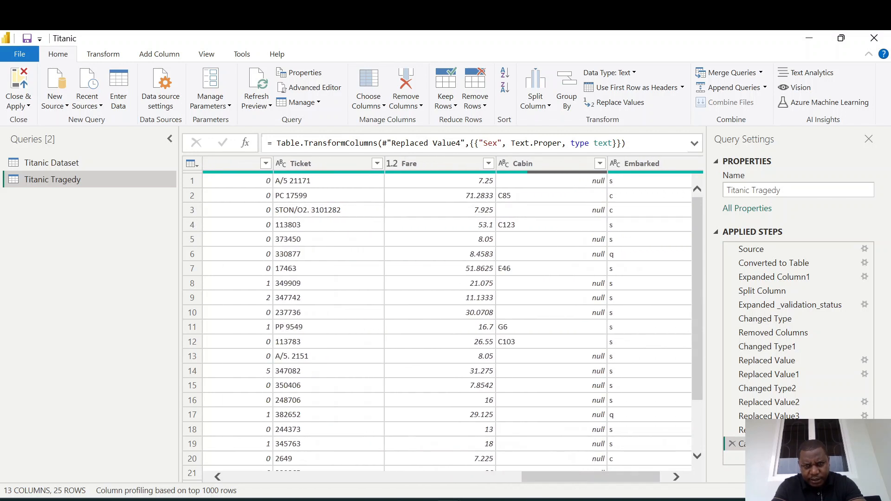
{"action": "left_click_drag", "start_coordinate": [545, 480], "coordinate": [576, 482]}
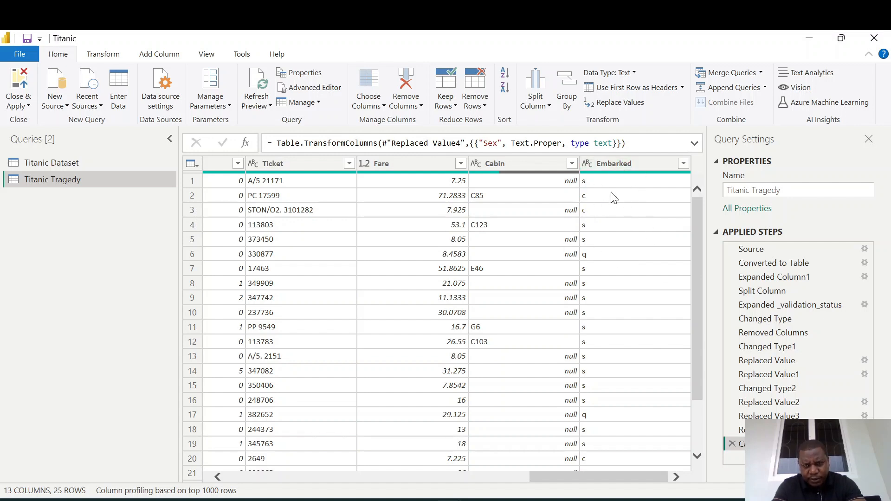
{"action": "right_click", "coordinate": [609, 166]}
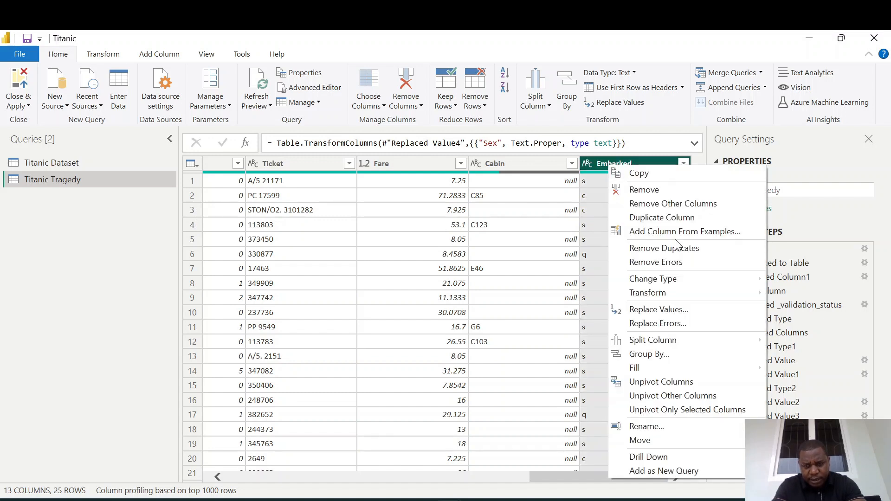
{"action": "left_click", "coordinate": [649, 310]}
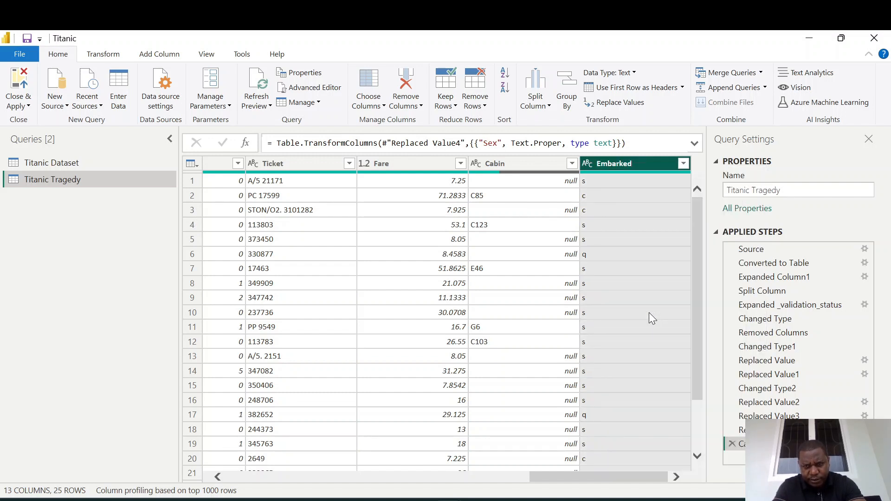
{"action": "type", "text": "s"}
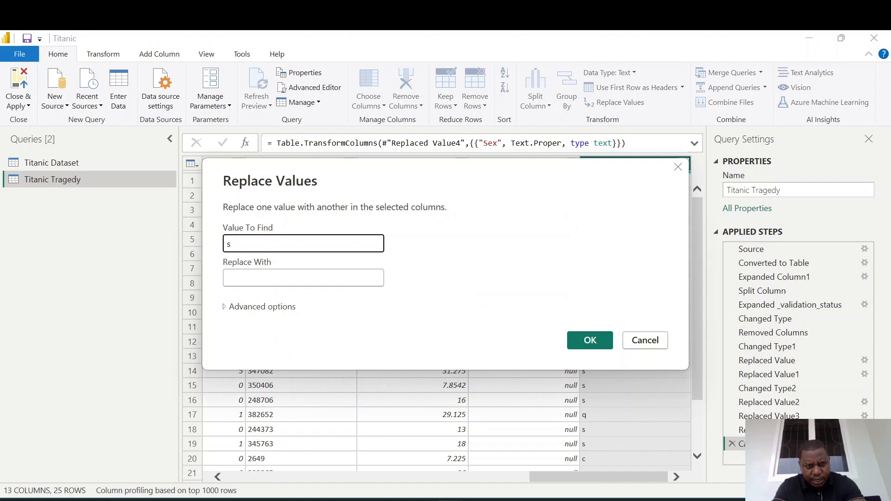
{"action": "key", "text": "Tab"}
{"action": "type", "text": "Sou"}
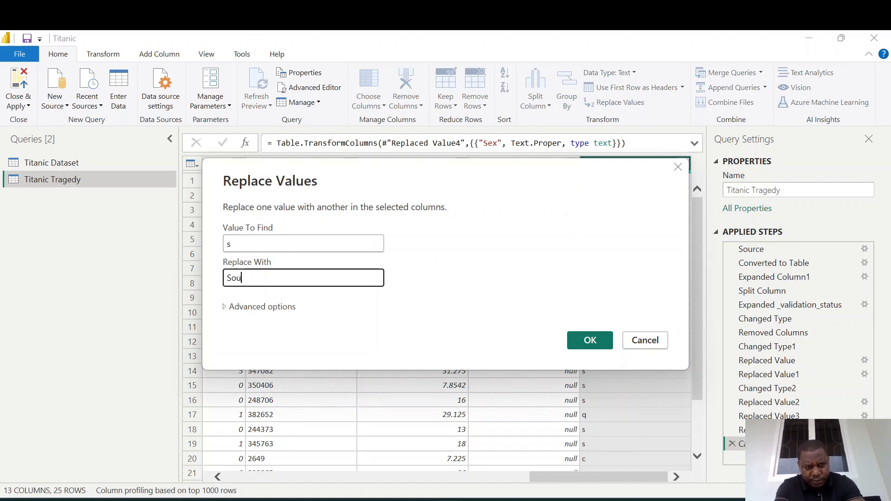
{"action": "type", "text": "tham"}
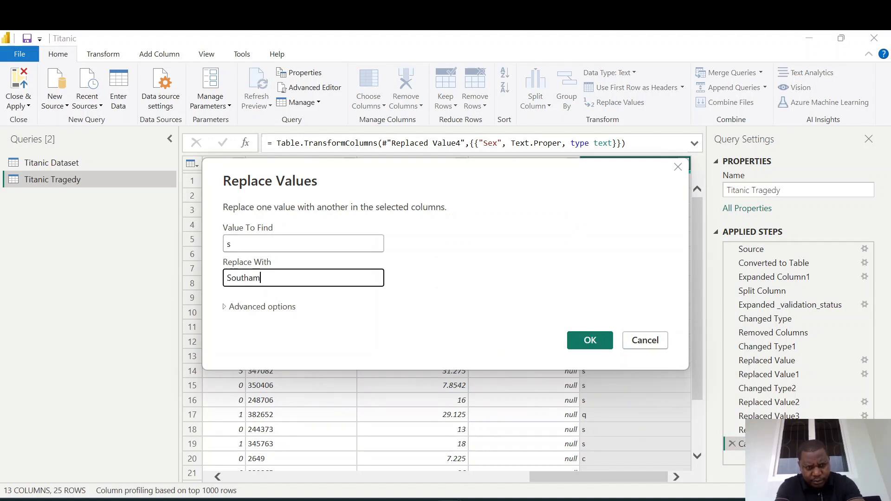
{"action": "type", "text": "ptin"}
{"action": "key", "text": "Return"}
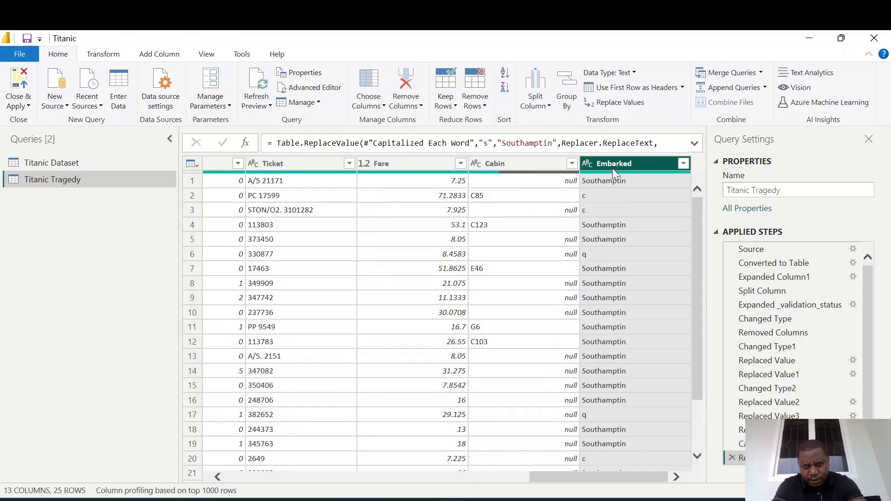
Copy the value Southamptin and replace it with Southampton in the Embarked column.
{"action": "left_click", "coordinate": [607, 187]}
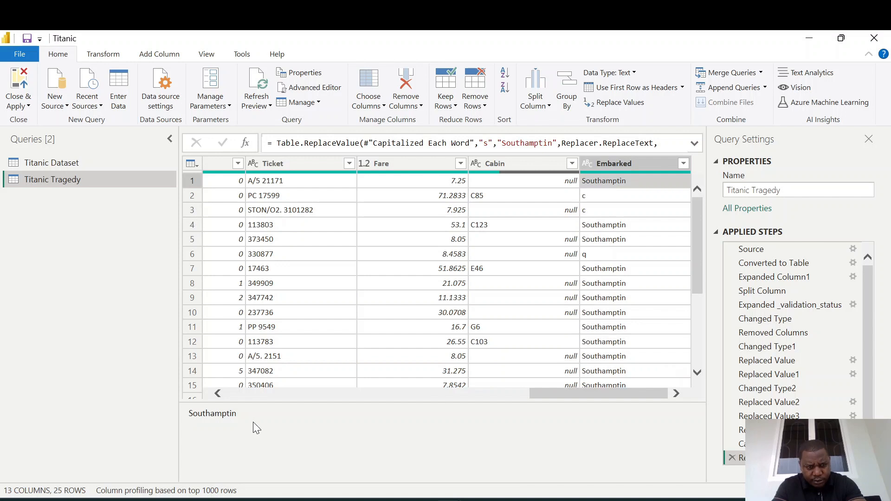
{"action": "left_click", "coordinate": [252, 418]}
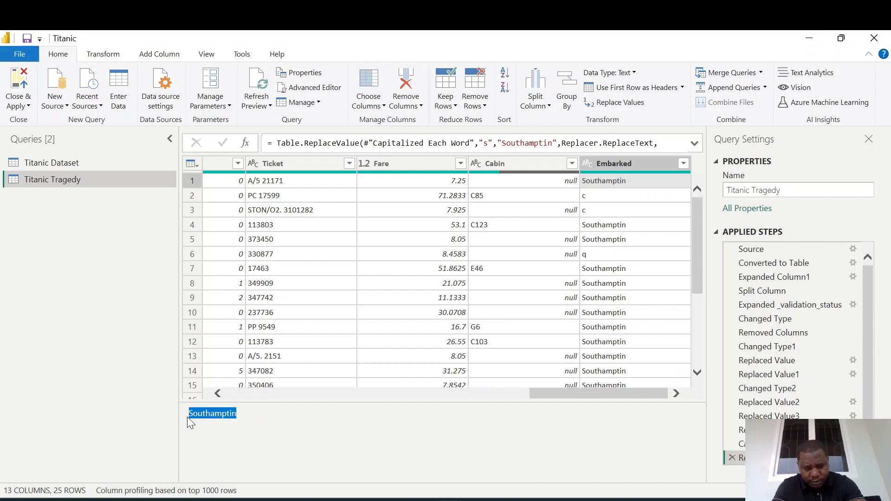
{"action": "right_click", "coordinate": [607, 165]}
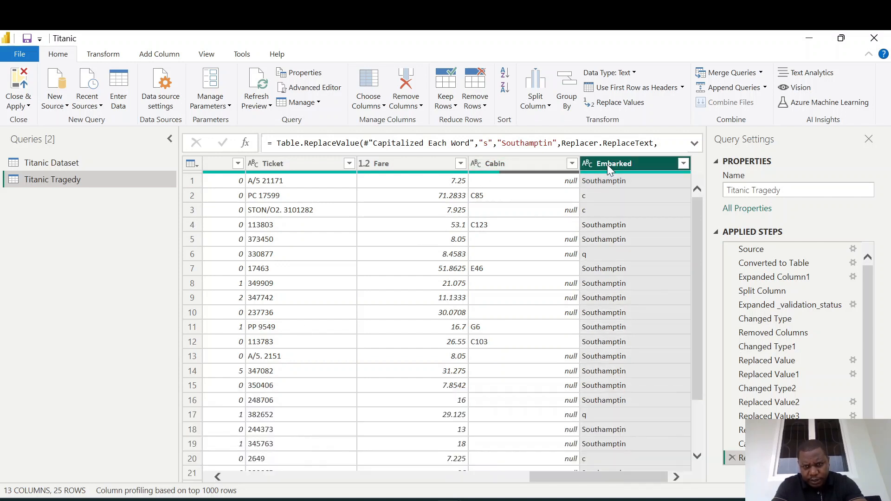
{"action": "left_click", "coordinate": [645, 309]}
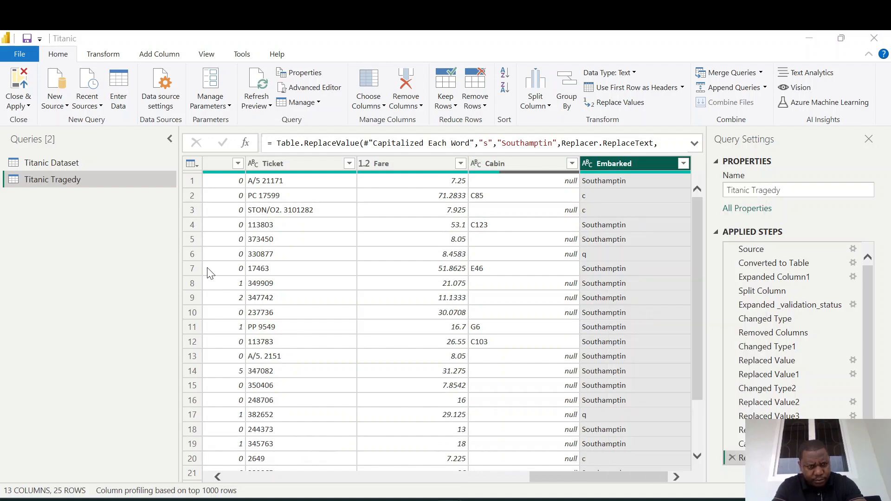
{"action": "type", "text": "Southamptin"}
{"action": "key", "text": "Tab"}
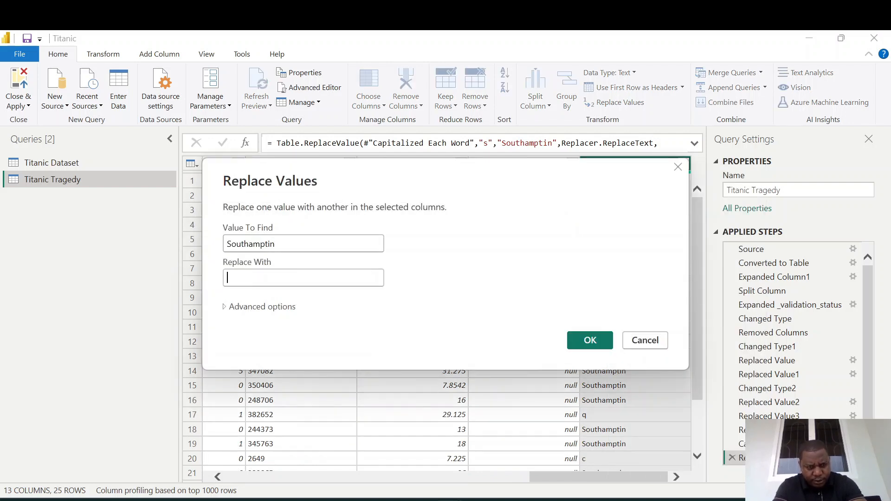
{"action": "type", "text": "Soun"}
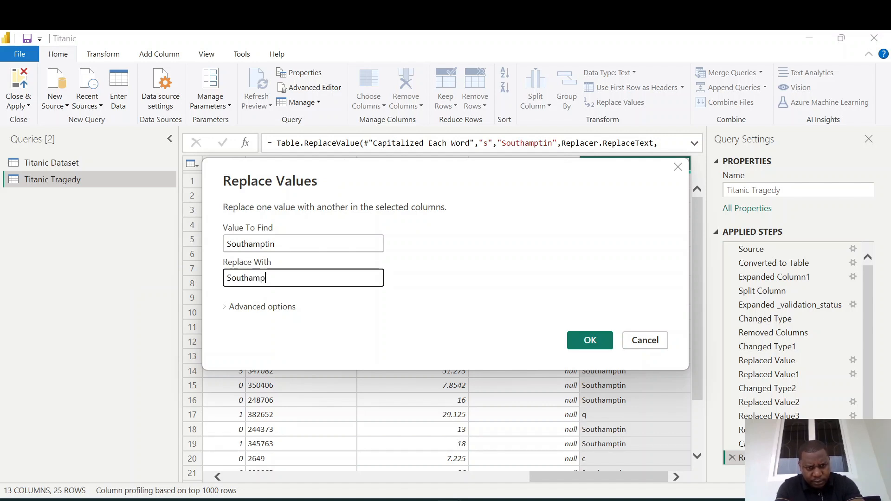
{"action": "left_click", "coordinate": [590, 340]}
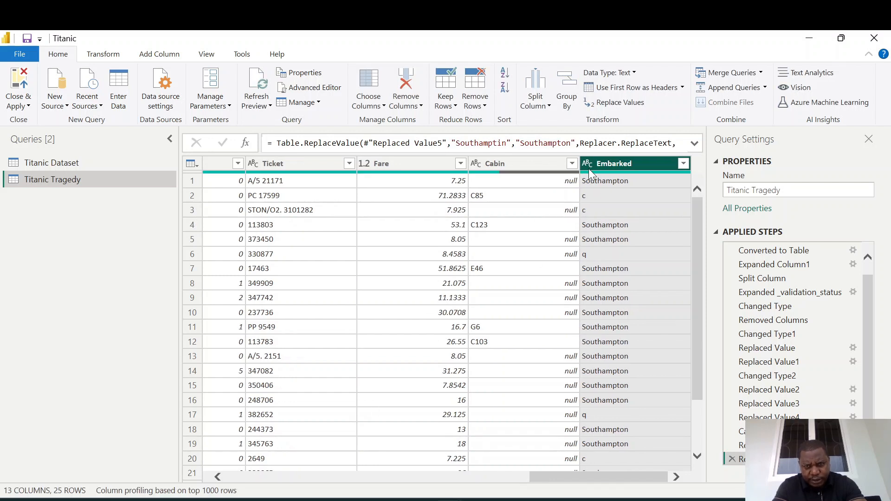
Replace the value c with Cherbourg in the Embarked column.
{"action": "right_click", "coordinate": [608, 167]}
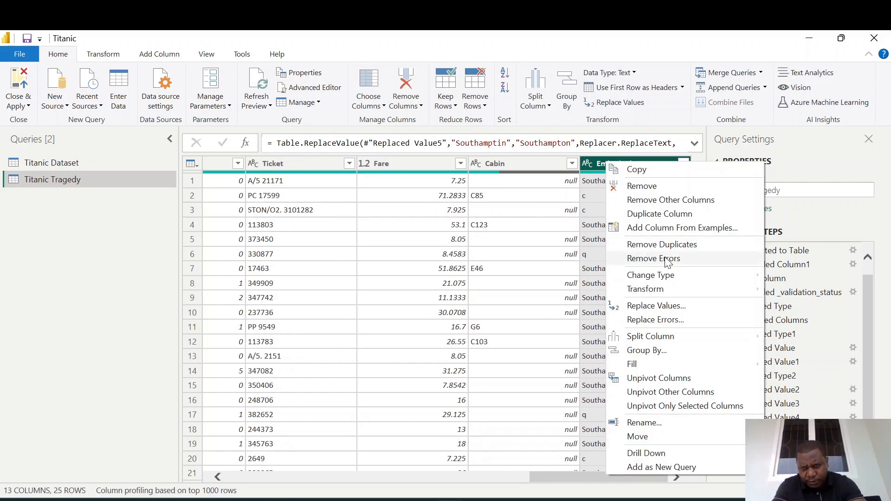
{"action": "left_click", "coordinate": [654, 305]}
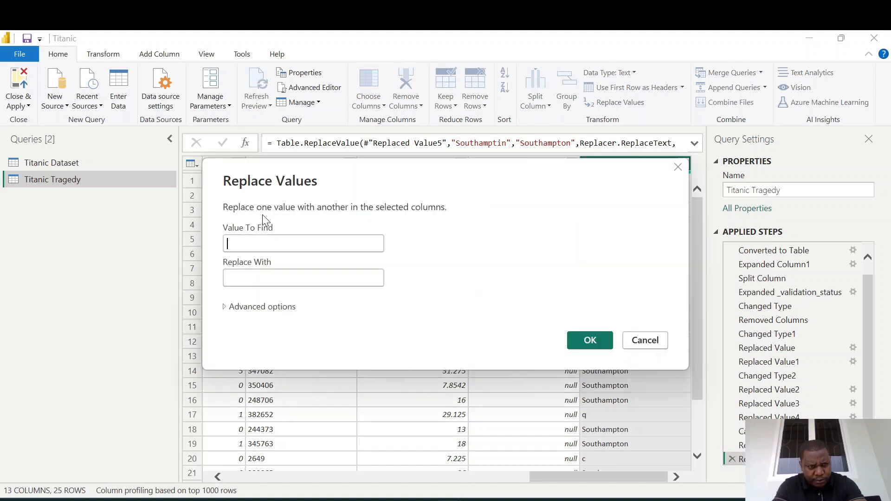
{"action": "type", "text": "c"}
{"action": "key", "text": "Tab"}
{"action": "type", "text": "C"}
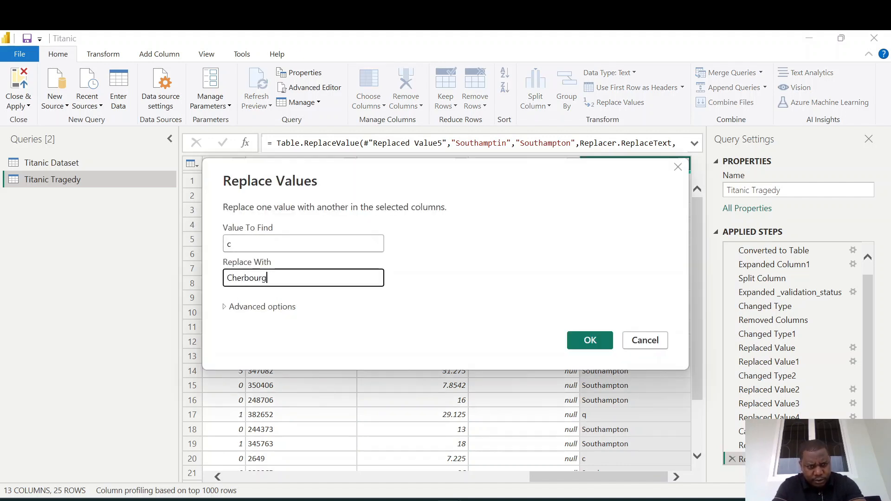
{"action": "left_click", "coordinate": [580, 338]}
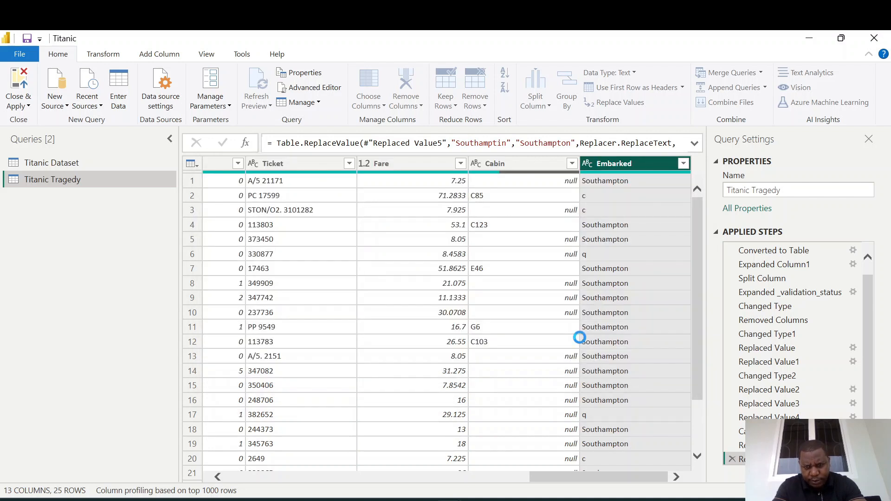
Replace the value q with Queenstown in the Embarked column.
{"action": "right_click", "coordinate": [615, 167]}
{"action": "mouse_move", "coordinate": [666, 283]}
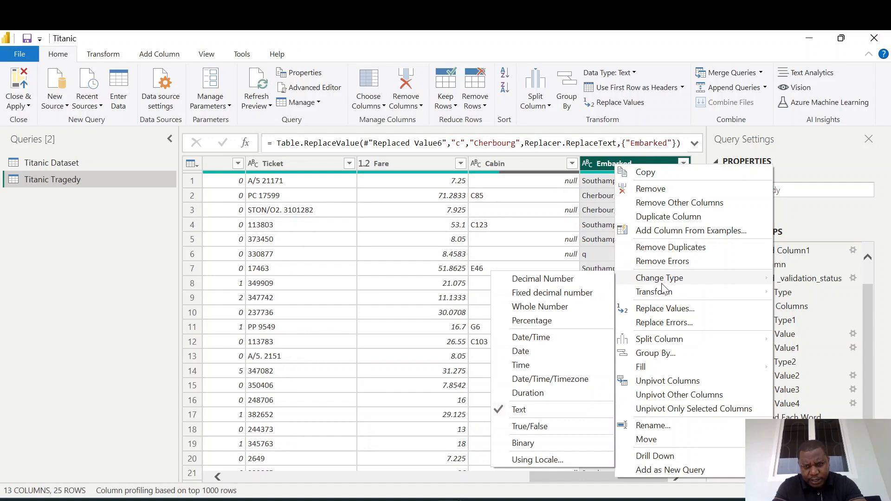
{"action": "left_click", "coordinate": [661, 308]}
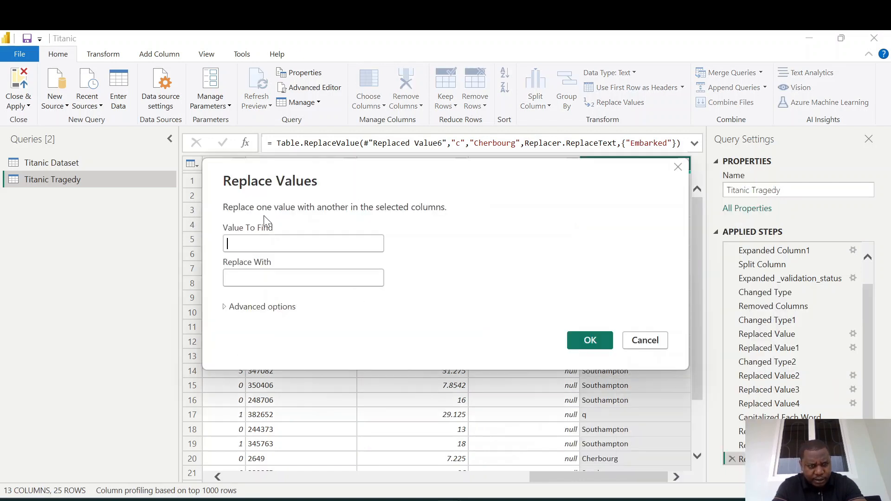
{"action": "type", "text": "q"}
{"action": "left_click", "coordinate": [242, 277]}
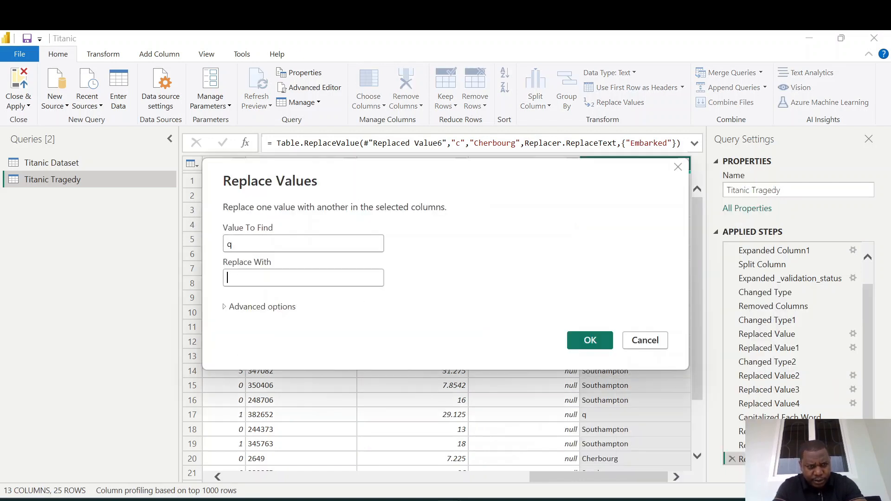
{"action": "type", "text": "Qu"}
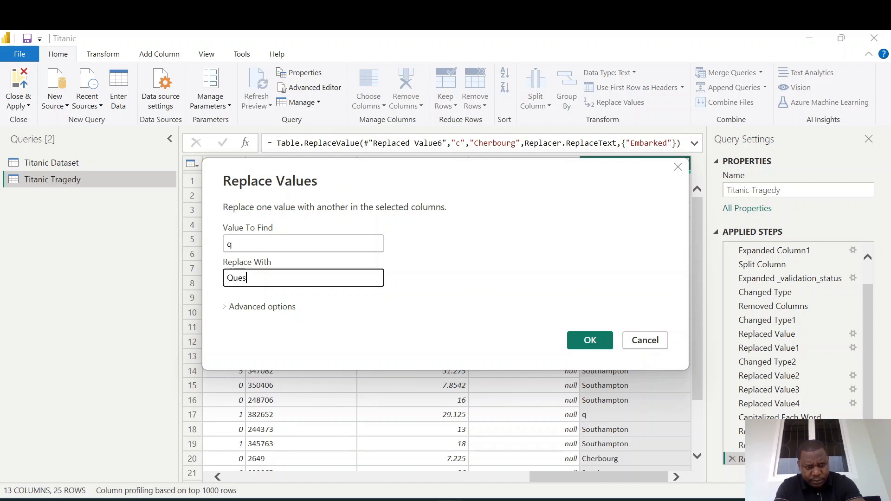
{"action": "type", "text": "eens"}
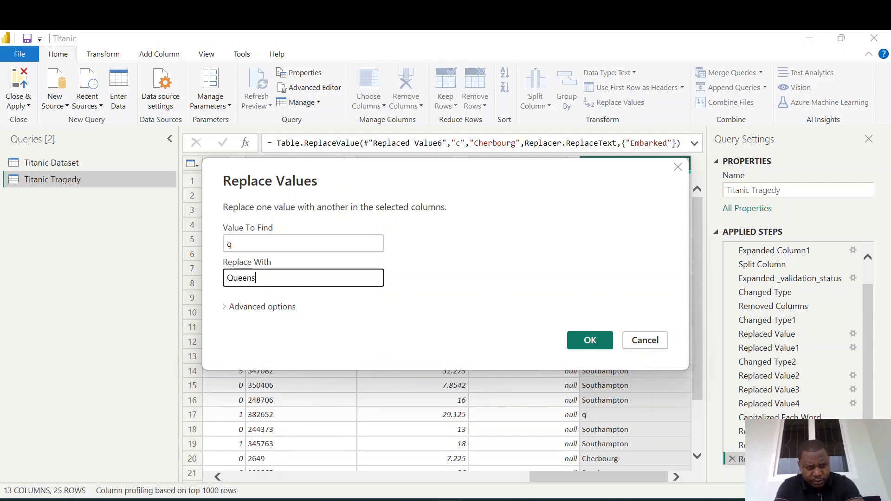
{"action": "type", "text": "town"}
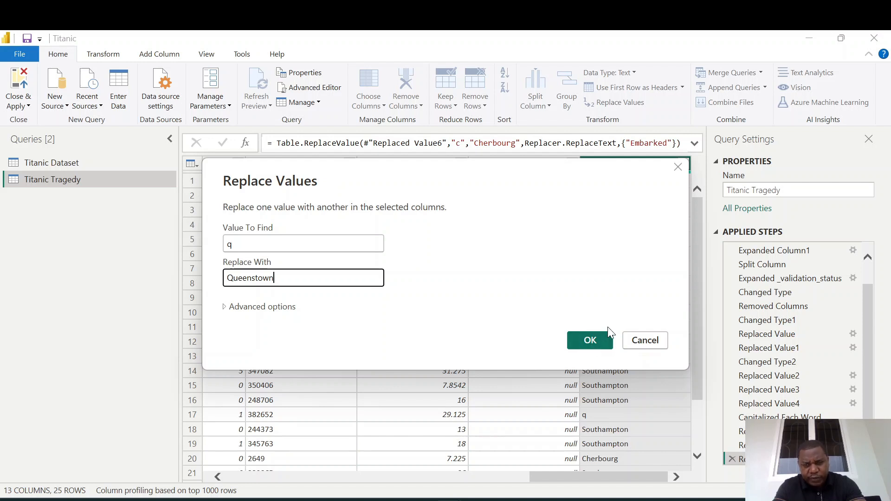
{"action": "left_click", "coordinate": [596, 342]}
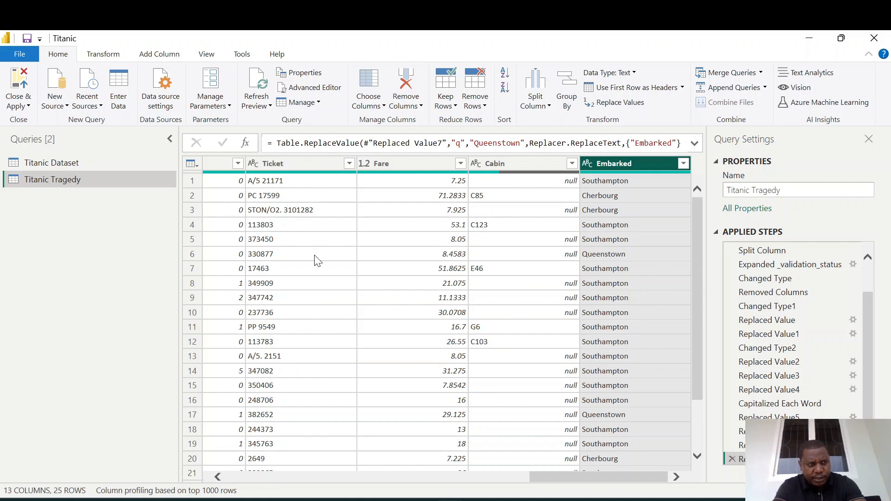
Close the query editor, apply the pending query changes, and expand the Titanic Tragedy table's fields.
{"action": "left_click", "coordinate": [28, 106]}
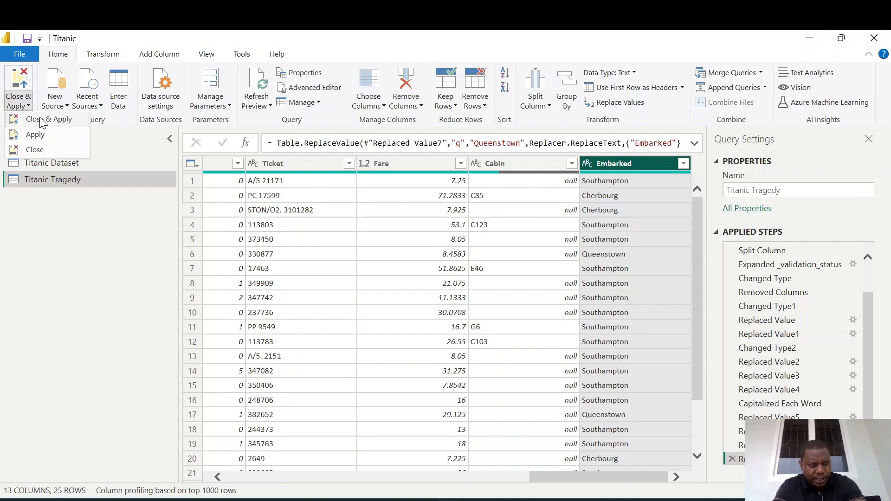
{"action": "left_click", "coordinate": [41, 120]}
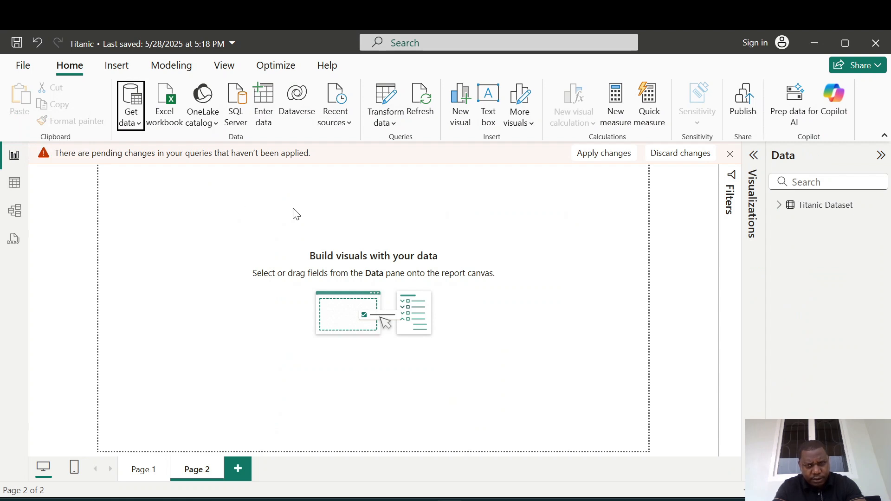
{"action": "left_click", "coordinate": [605, 153]}
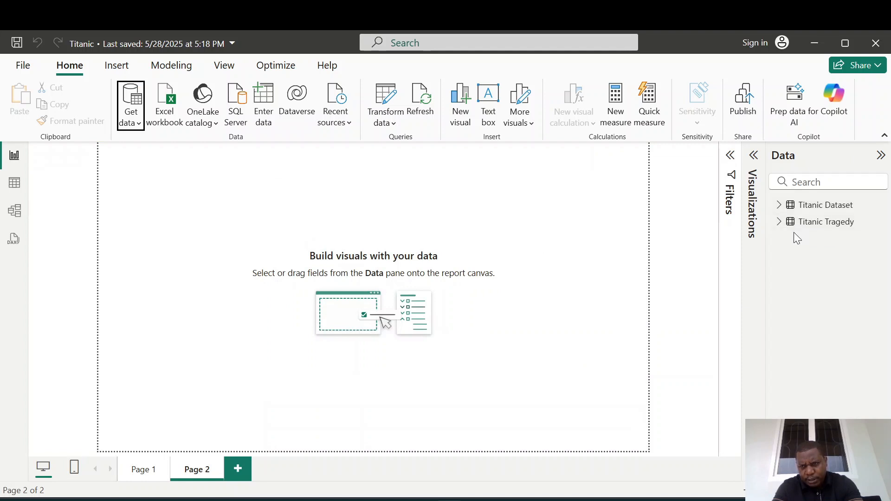
{"action": "left_click", "coordinate": [779, 222]}
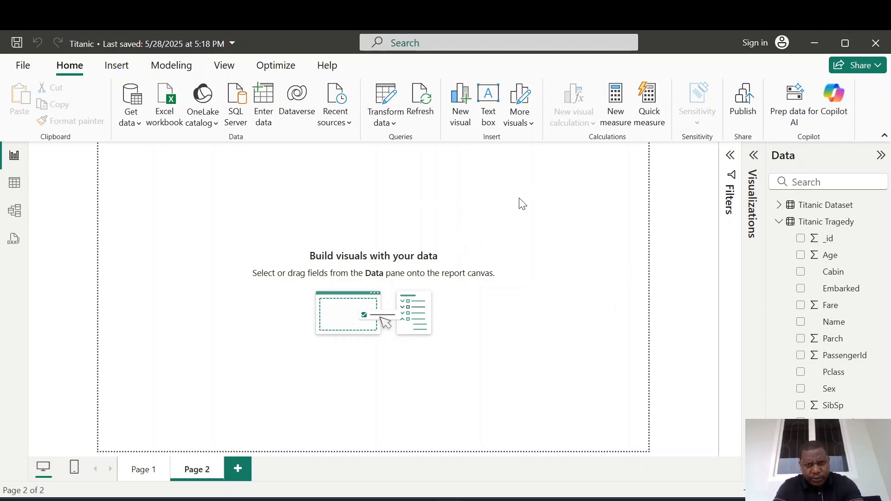
Set Page 2's canvas settings to a Custom type with a height of 2500 px.
{"action": "left_click", "coordinate": [753, 155]}
{"action": "left_click", "coordinate": [701, 204]}
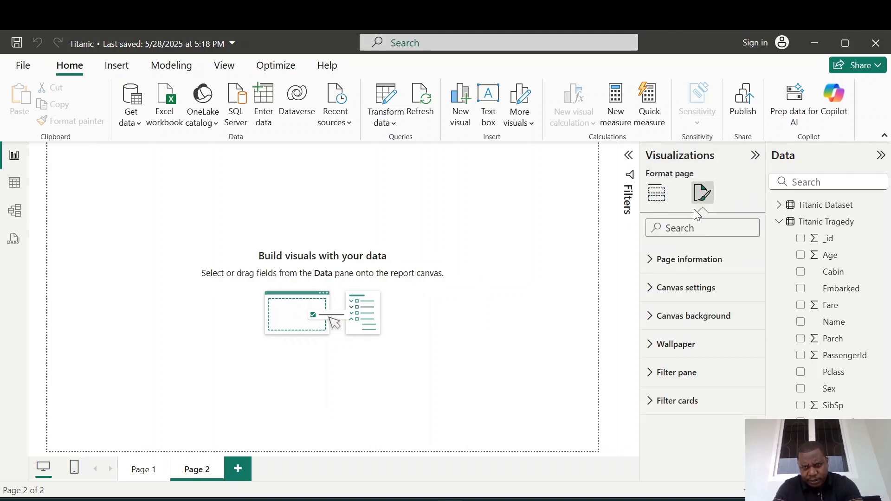
{"action": "left_click", "coordinate": [649, 292]}
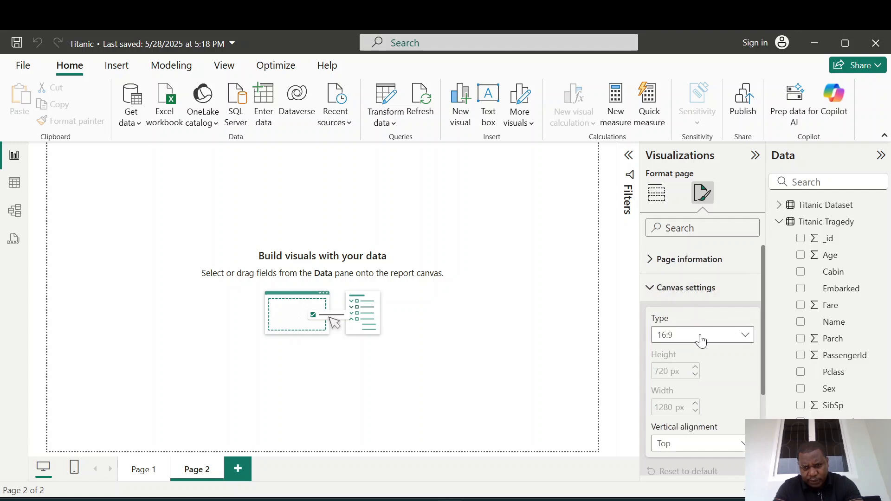
{"action": "left_click", "coordinate": [746, 342]}
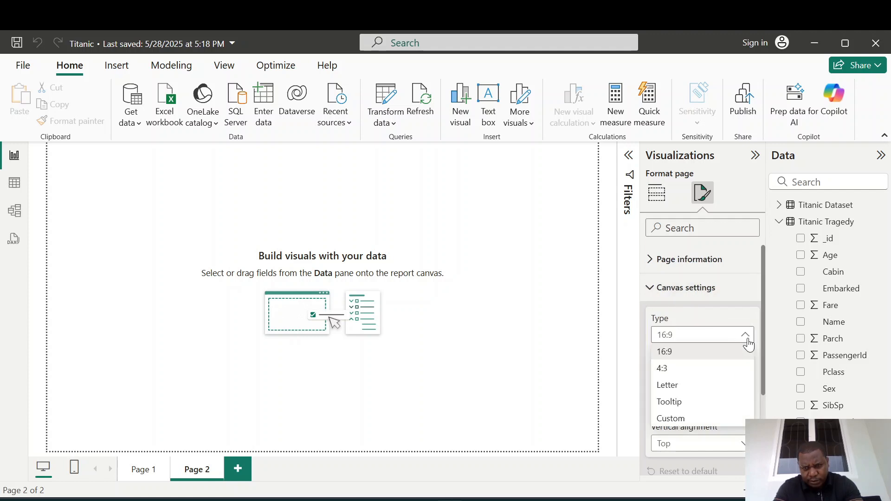
{"action": "left_click", "coordinate": [672, 418]}
{"action": "double_click", "coordinate": [661, 371]}
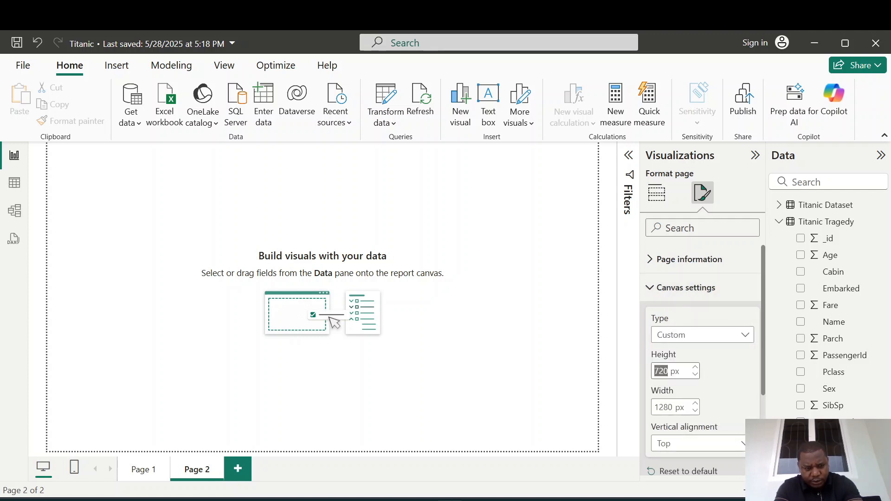
{"action": "type", "text": "2550"}
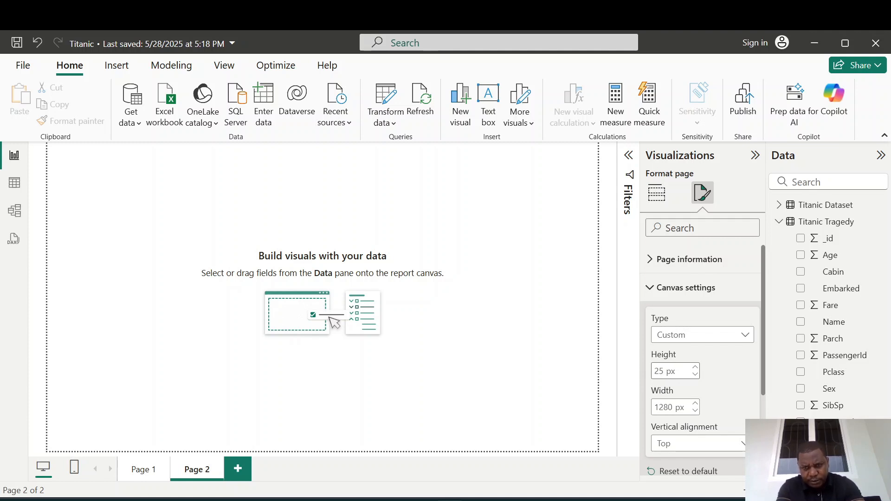
{"action": "key", "text": "Return"}
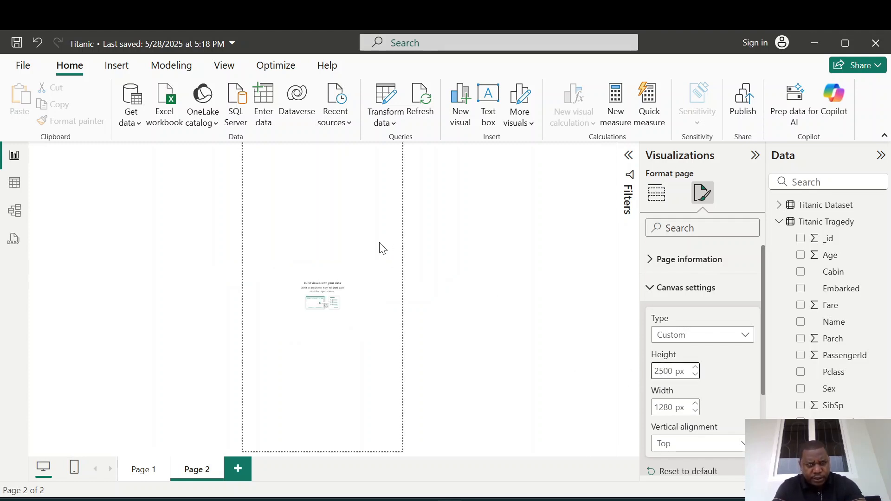
Change the page view to fit to width.
{"action": "left_click", "coordinate": [224, 66]}
{"action": "left_click", "coordinate": [363, 118]}
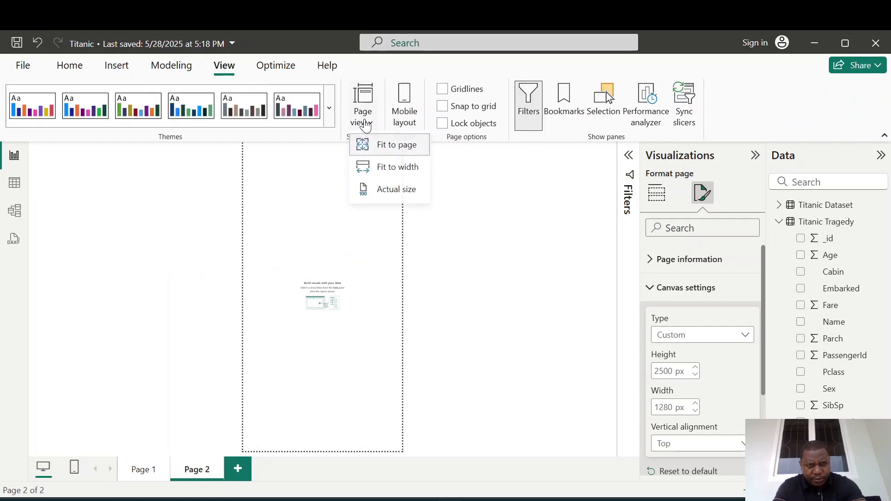
{"action": "left_click", "coordinate": [395, 176]}
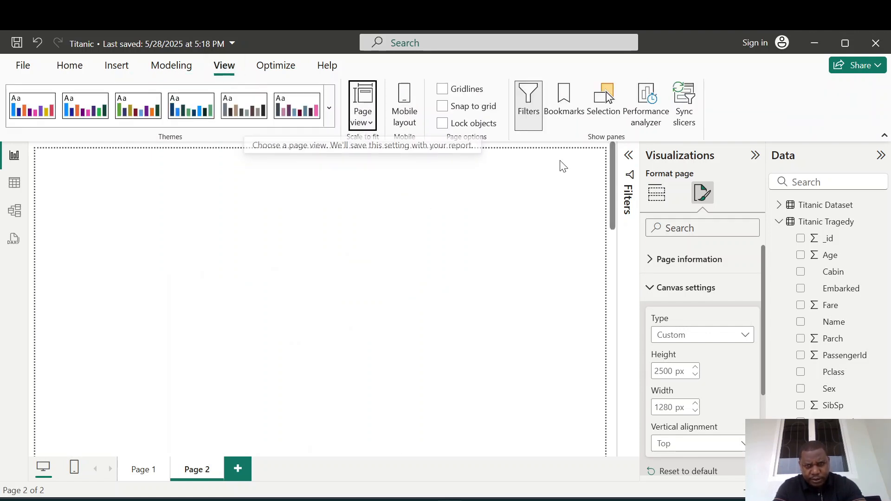
{"action": "mouse_move", "coordinate": [611, 148]}
{"action": "left_mouse_down"}
{"action": "mouse_move", "coordinate": [606, 403]}
{"action": "mouse_move", "coordinate": [612, 140]}
{"action": "left_mouse_up"}
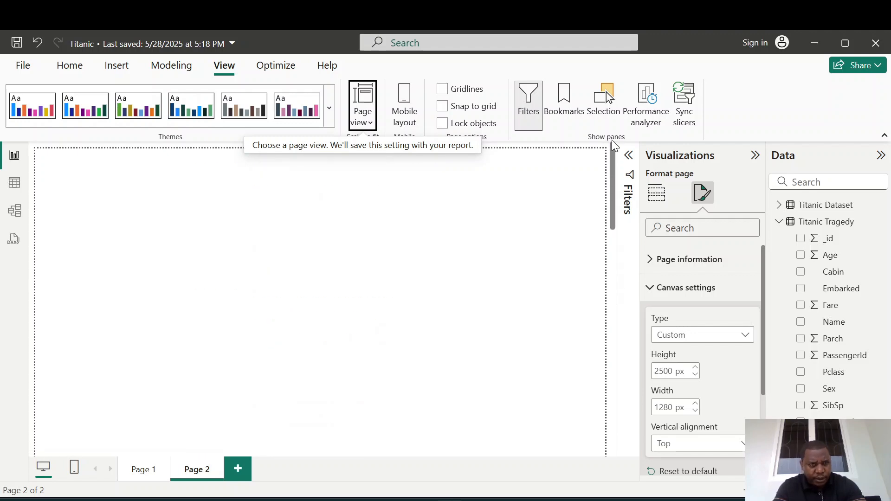
{"action": "left_click", "coordinate": [325, 211]}
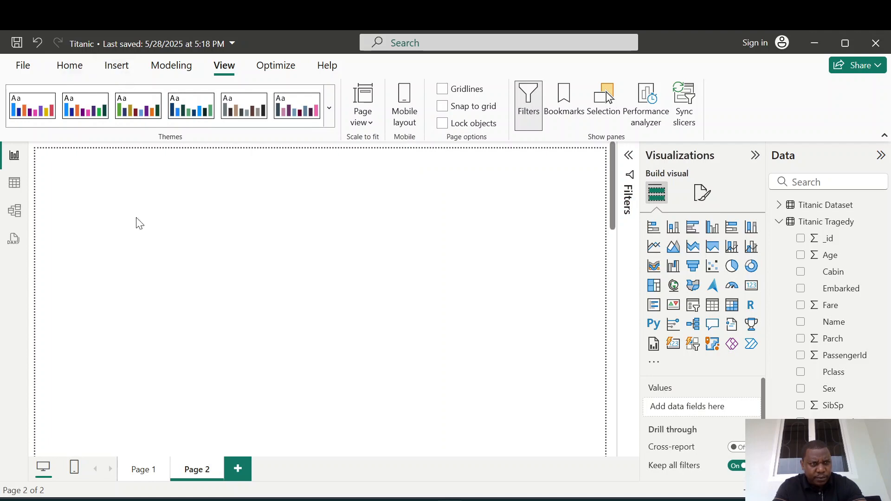
Insert the Titanic picture onto the page and resize it smaller in the top corner.
{"action": "left_click", "coordinate": [106, 70]}
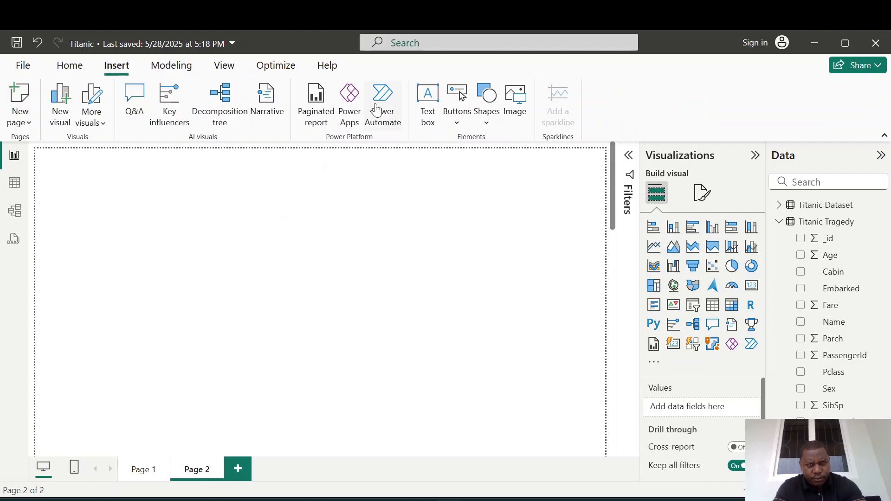
{"action": "left_click", "coordinate": [525, 117]}
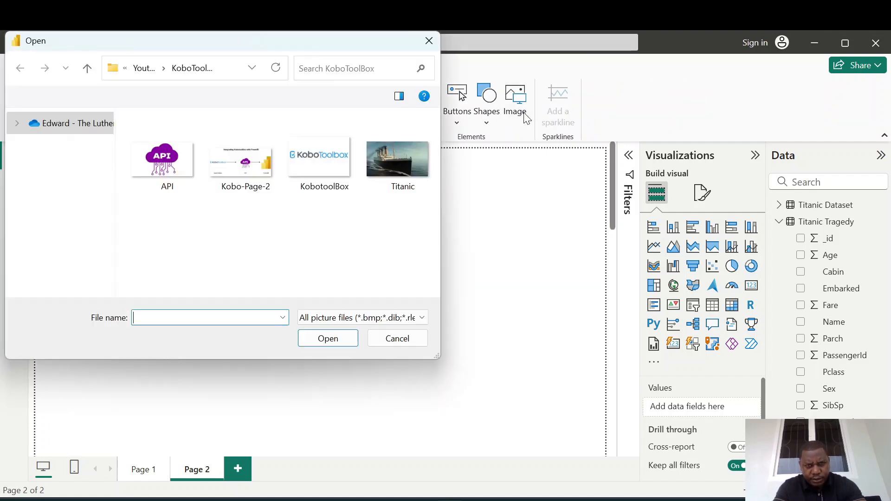
{"action": "left_click", "coordinate": [399, 169]}
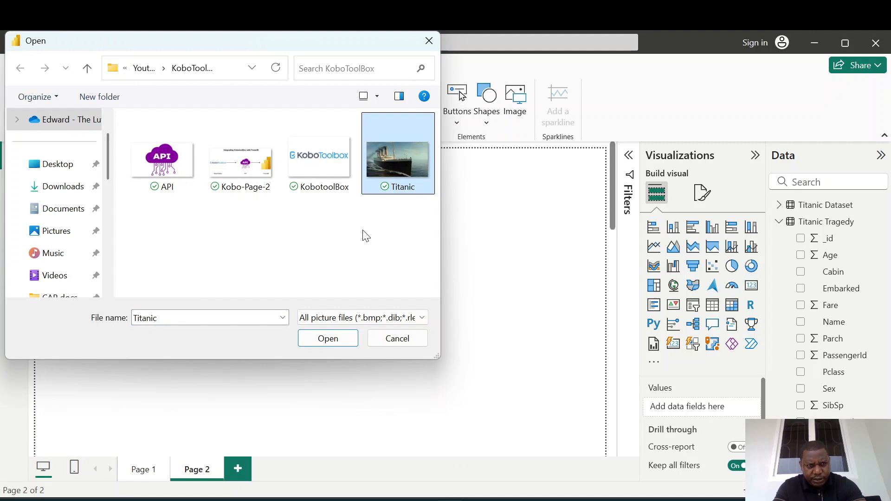
{"action": "left_click", "coordinate": [328, 338]}
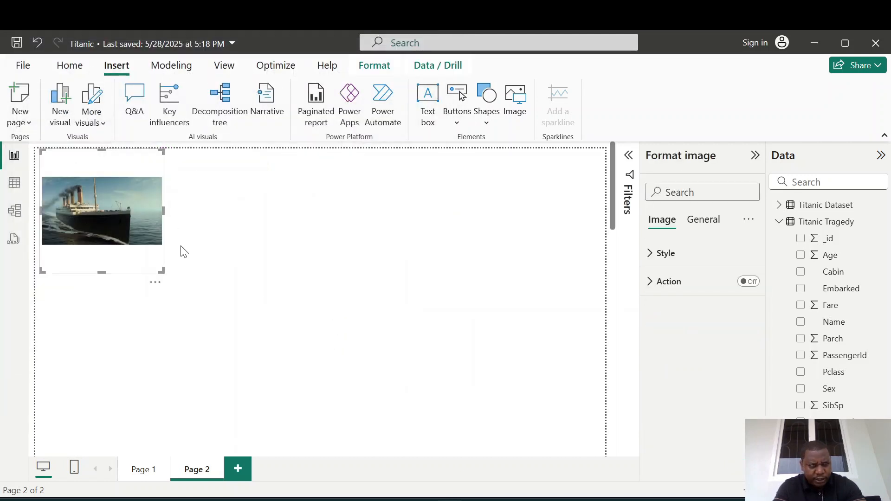
{"action": "left_click_drag", "start_coordinate": [160, 268], "coordinate": [145, 254]}
{"action": "left_click", "coordinate": [245, 211]}
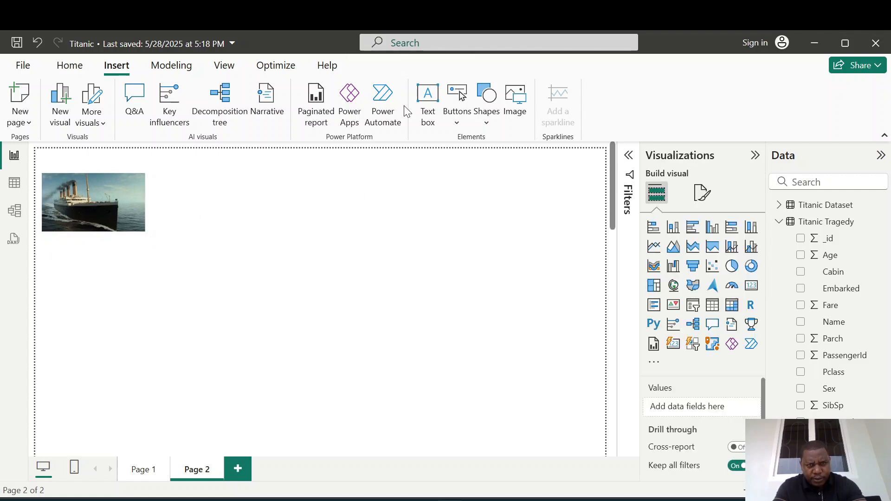
Add a text box reading "A Brief Summary Of The Titanic Tragedy".
{"action": "left_click", "coordinate": [426, 111]}
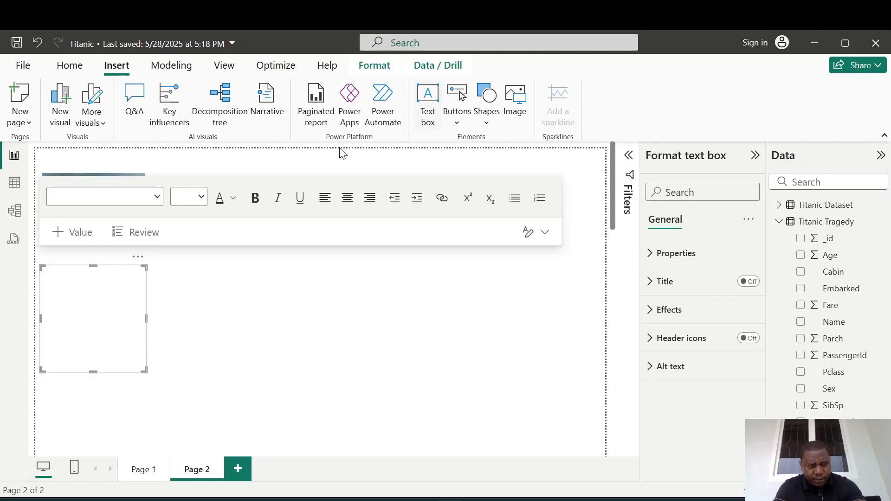
{"action": "left_click", "coordinate": [79, 284]}
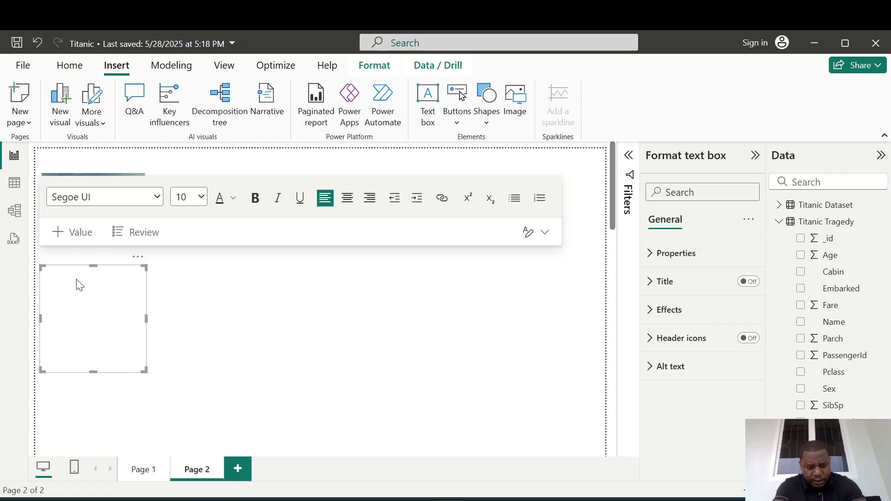
{"action": "type", "text": "A Bur"}
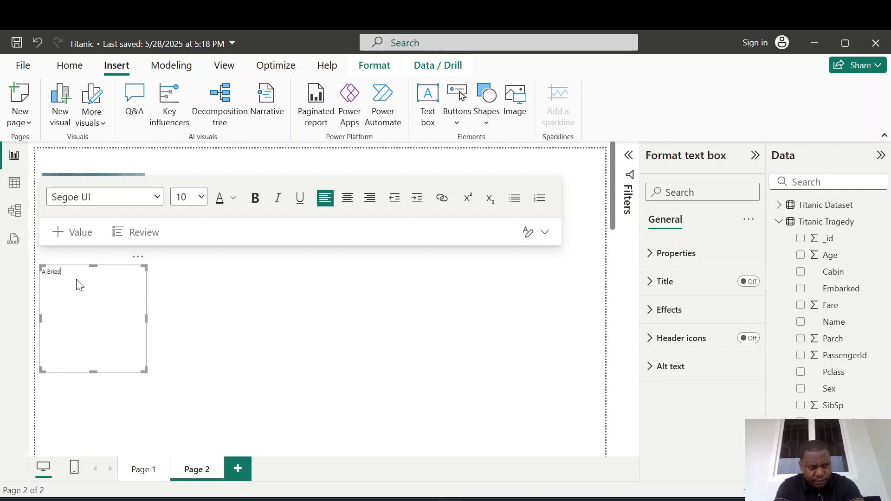
{"action": "type", "text": "ef Summar"}
{"action": "key", "text": "BackSpace"}
{"action": "type", "text": "t"}
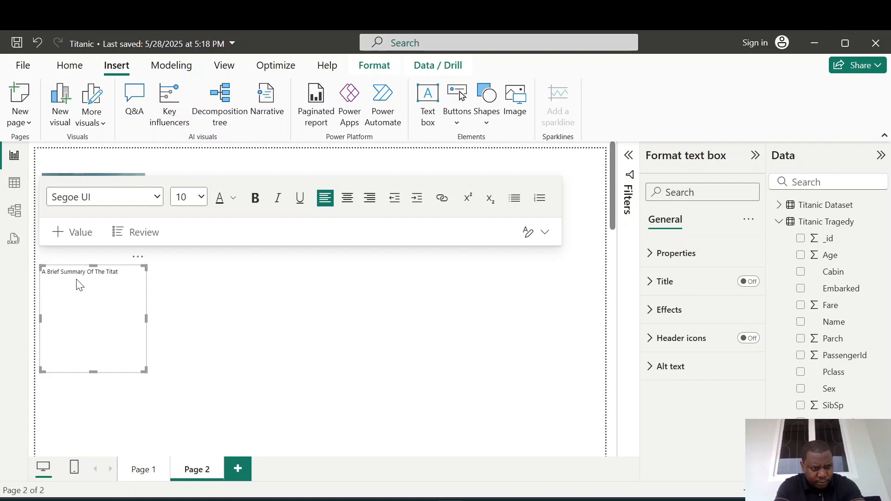
{"action": "key", "text": "BackSpace"}
{"action": "type", "text": "nic"}
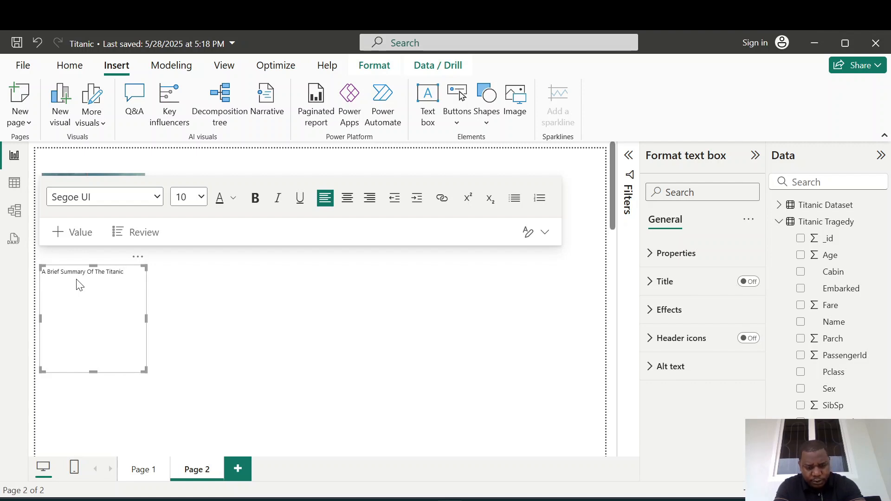
{"action": "type", "text": " Tragedy"}
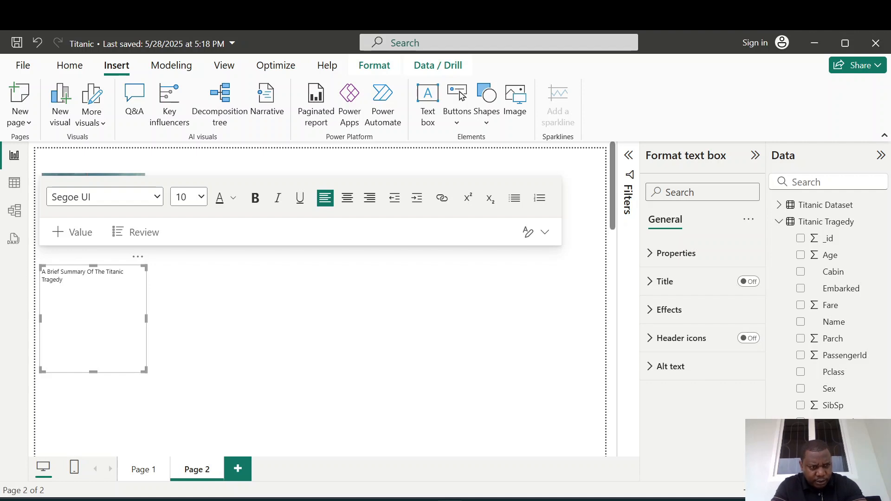
{"action": "key", "text": "ctrl+a"}
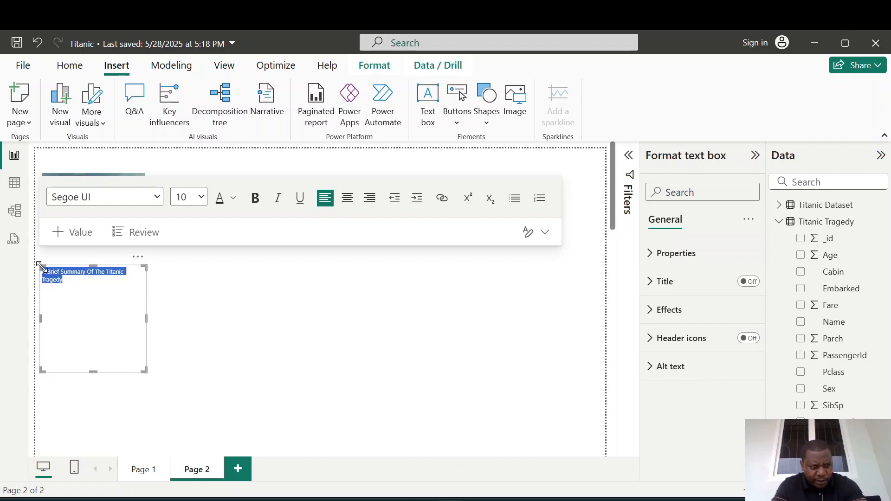
{"action": "left_click", "coordinate": [202, 197]}
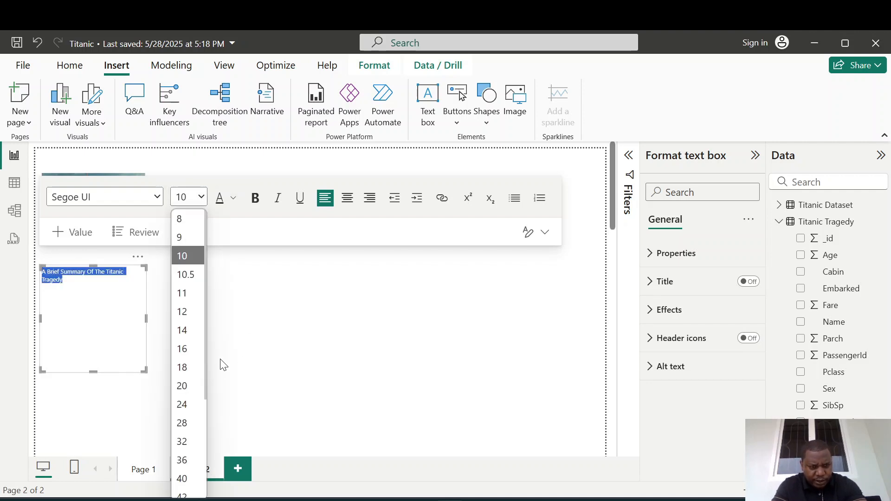
{"action": "left_click", "coordinate": [208, 323]}
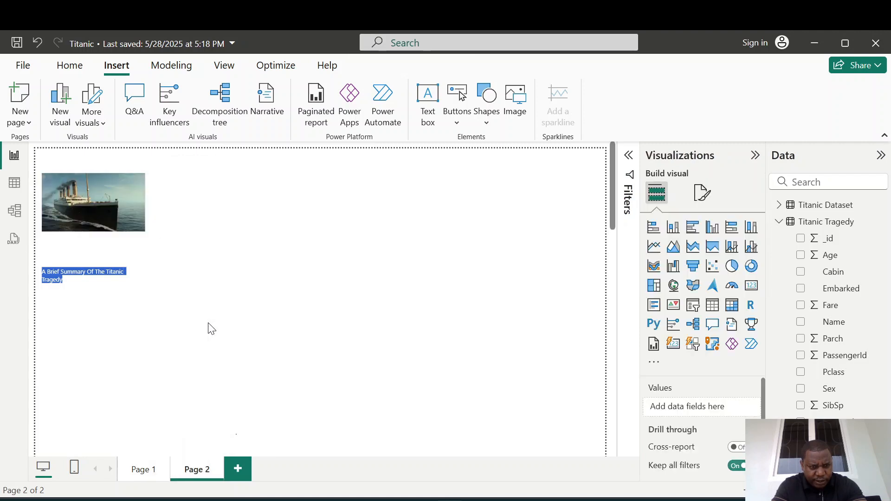
Set the title text's font size to 44.
{"action": "left_click", "coordinate": [96, 290]}
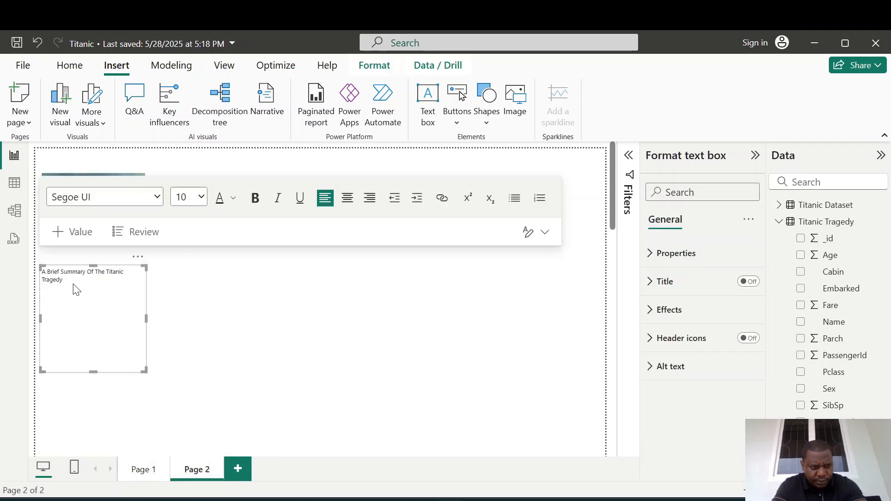
{"action": "left_click_drag", "start_coordinate": [74, 289], "coordinate": [41, 271]}
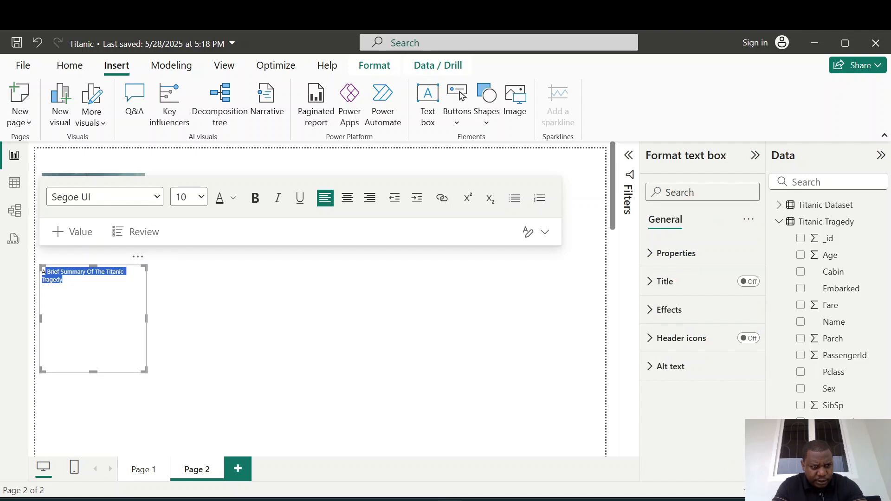
{"action": "left_click", "coordinate": [199, 197]}
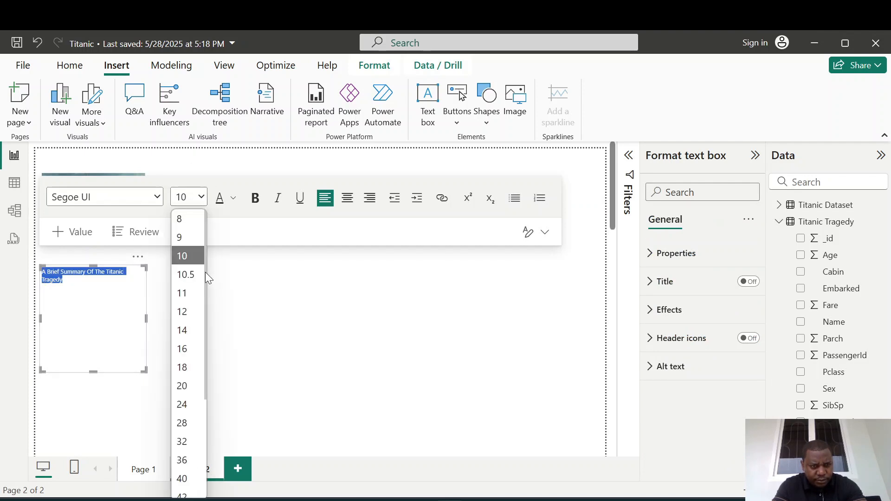
{"action": "left_click_drag", "start_coordinate": [206, 273], "coordinate": [208, 343]}
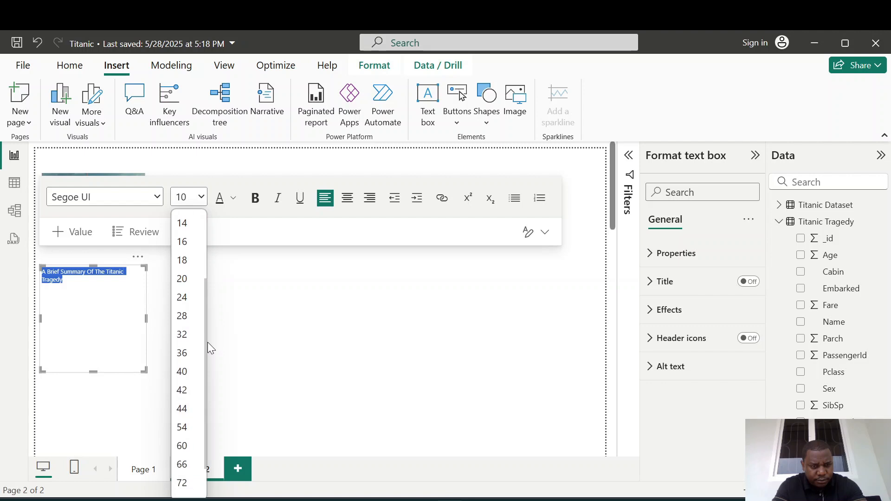
{"action": "left_click", "coordinate": [185, 408]}
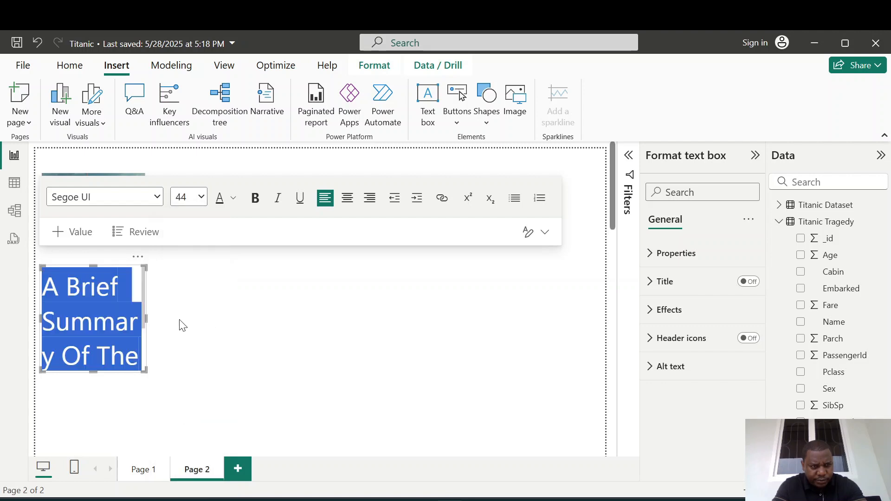
Widen the title text box and center-align its text.
{"action": "left_click_drag", "start_coordinate": [145, 369], "coordinate": [404, 347]}
{"action": "left_click", "coordinate": [351, 204]}
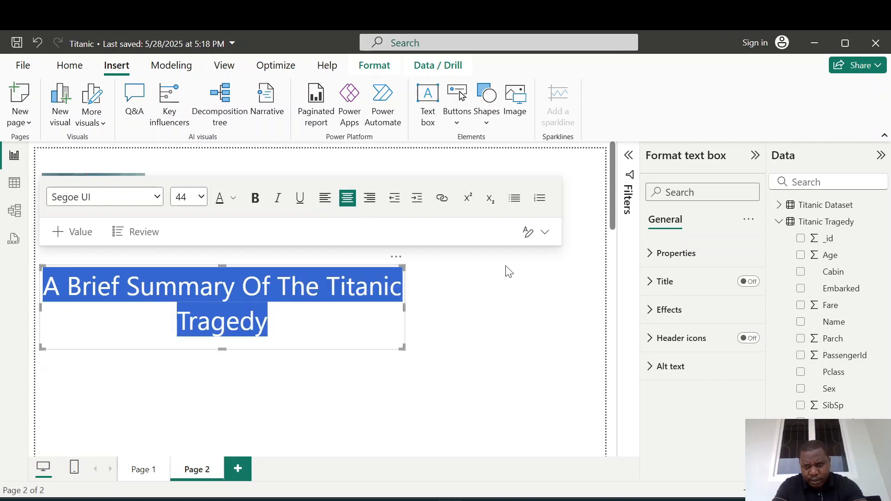
Give the title text box a blue background color.
{"action": "left_click", "coordinate": [649, 319]}
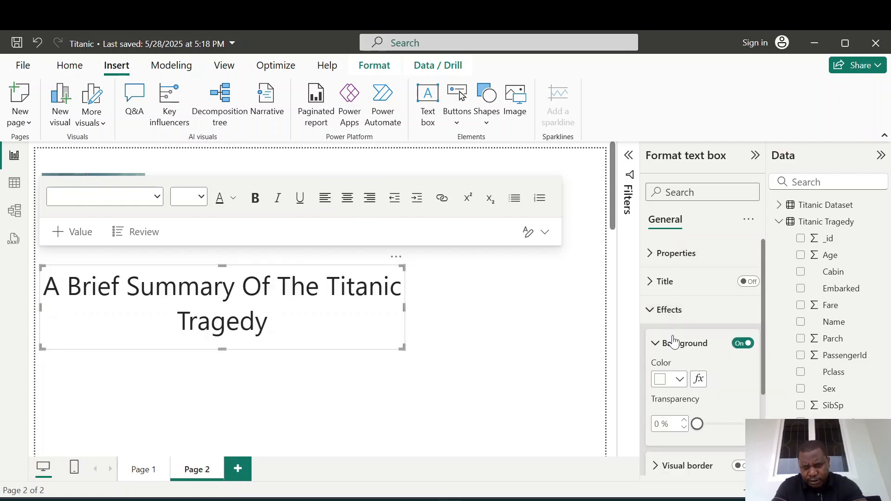
{"action": "left_click", "coordinate": [673, 378]}
{"action": "left_click", "coordinate": [709, 233]}
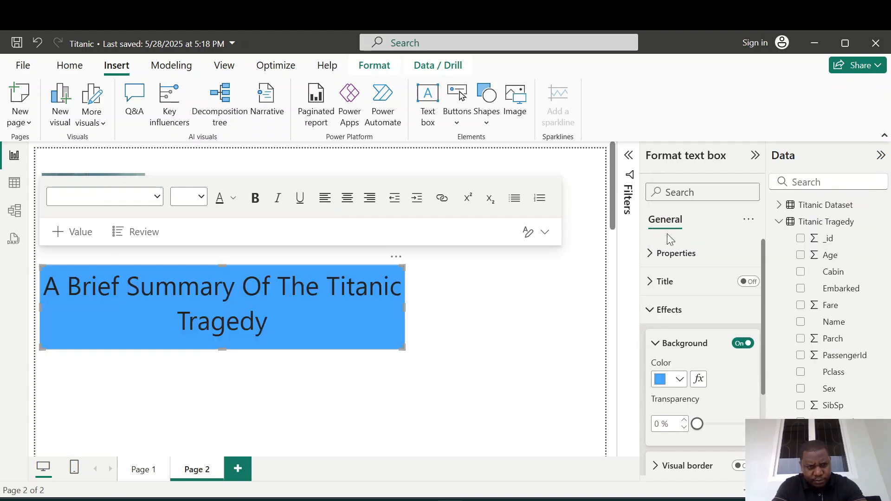
Make the title text bold and set its font color to white.
{"action": "left_click", "coordinate": [269, 320]}
{"action": "left_click_drag", "start_coordinate": [268, 321], "coordinate": [43, 286]}
{"action": "left_click", "coordinate": [255, 197]}
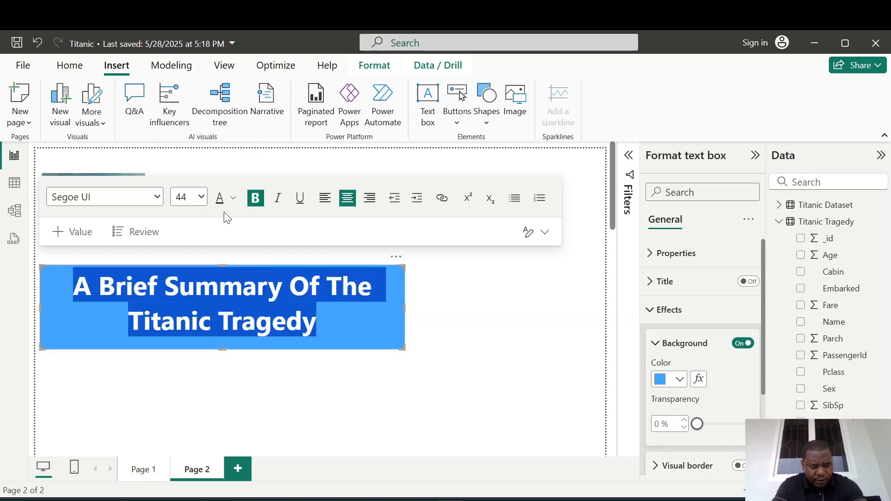
{"action": "left_click", "coordinate": [232, 198]}
{"action": "left_click", "coordinate": [245, 249]}
{"action": "left_click", "coordinate": [466, 334]}
{"action": "left_click_drag", "start_coordinate": [317, 325], "coordinate": [72, 285]}
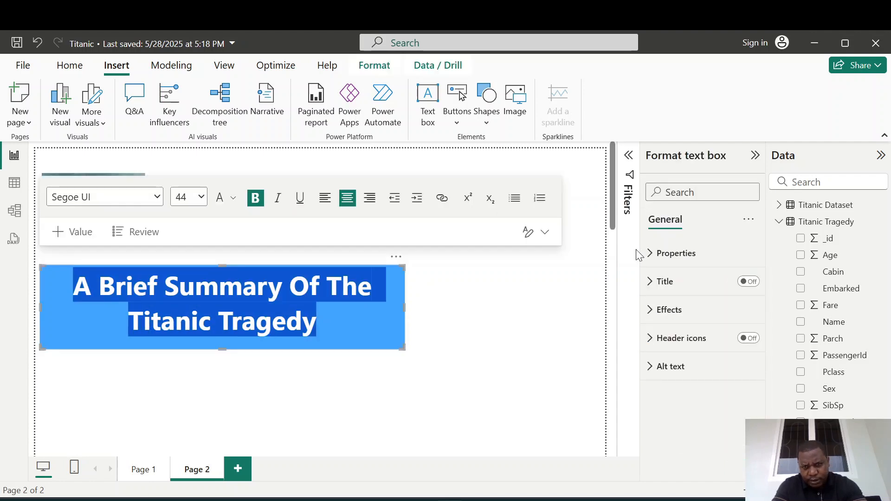
Change the title text box's background color to a darker blue.
{"action": "left_click", "coordinate": [651, 309]}
{"action": "left_click", "coordinate": [678, 380]}
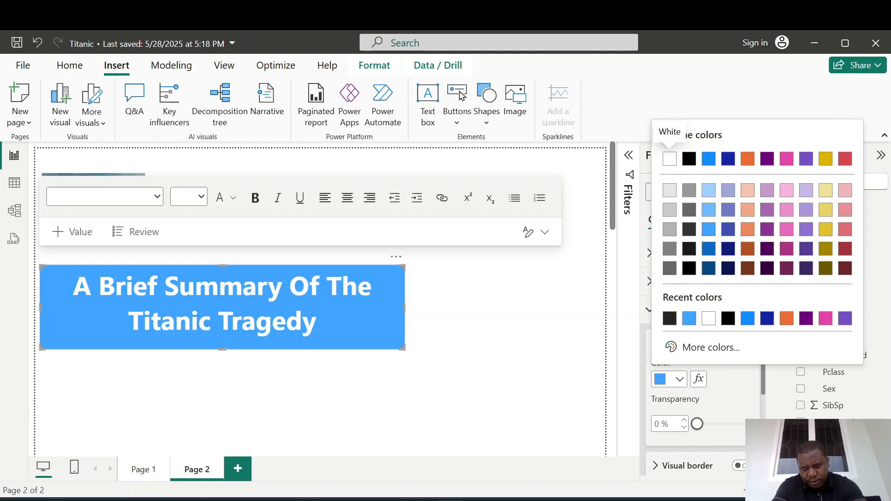
{"action": "left_click", "coordinate": [709, 256]}
{"action": "left_click", "coordinate": [552, 301]}
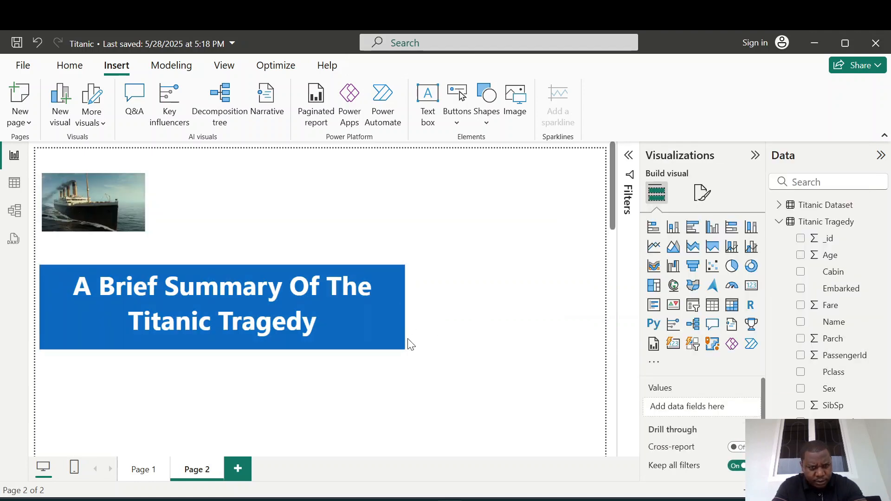
Resize the title text box so it spans the top of the page beside the Titanic image.
{"action": "left_click_drag", "start_coordinate": [73, 285], "coordinate": [125, 286]}
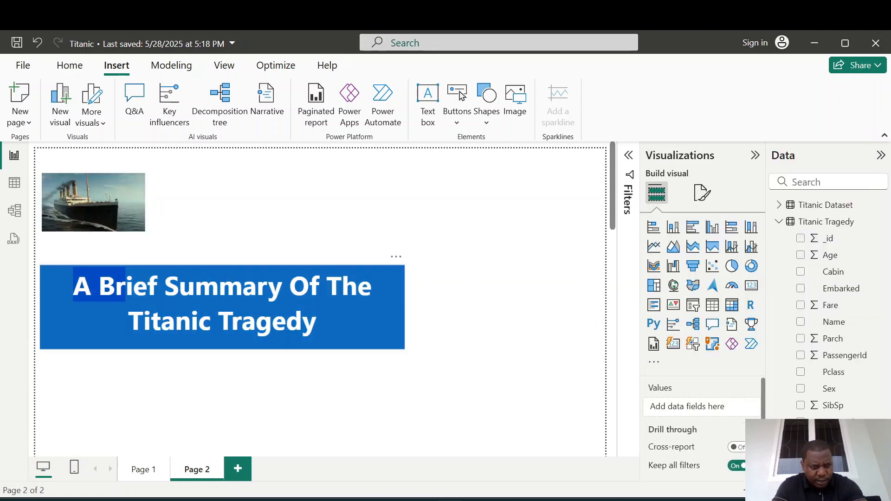
{"action": "left_click_drag", "start_coordinate": [402, 346], "coordinate": [597, 324]}
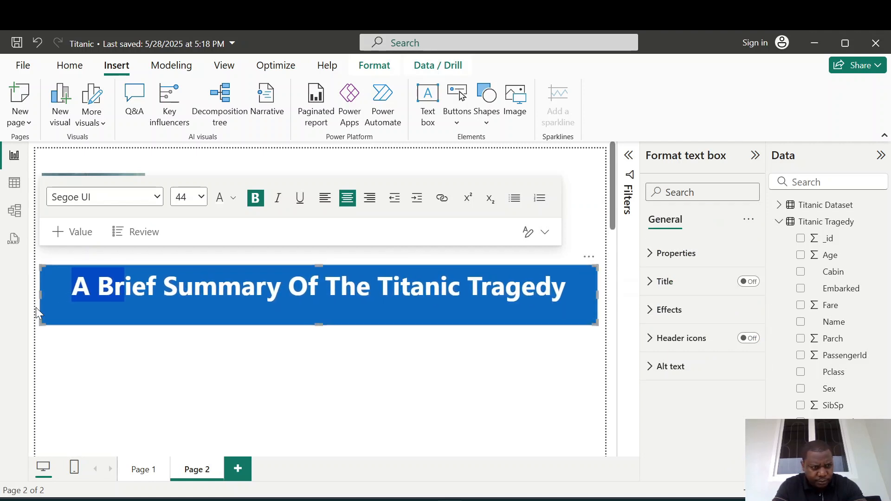
{"action": "left_click", "coordinate": [39, 294]}
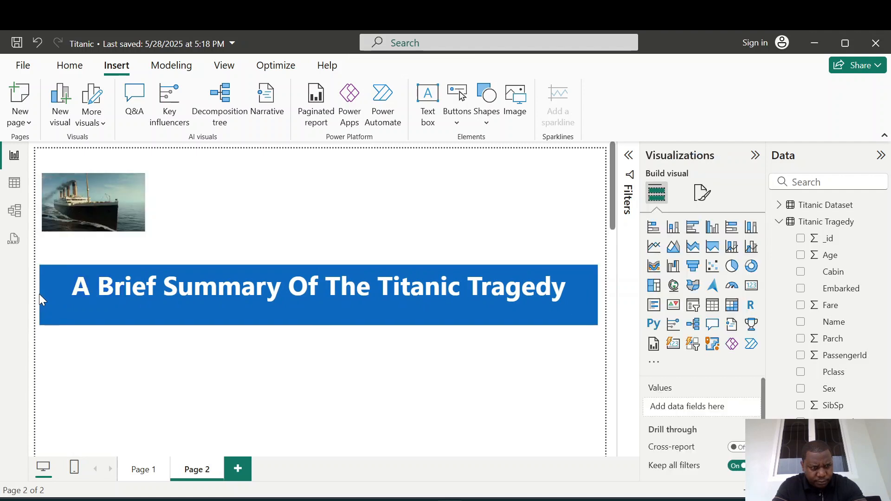
{"action": "left_click", "coordinate": [41, 295]}
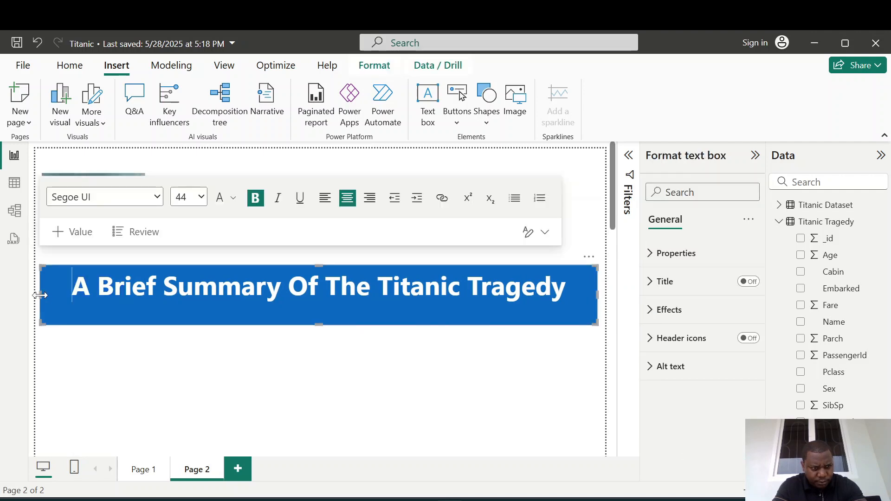
{"action": "left_click_drag", "start_coordinate": [39, 295], "coordinate": [148, 295]}
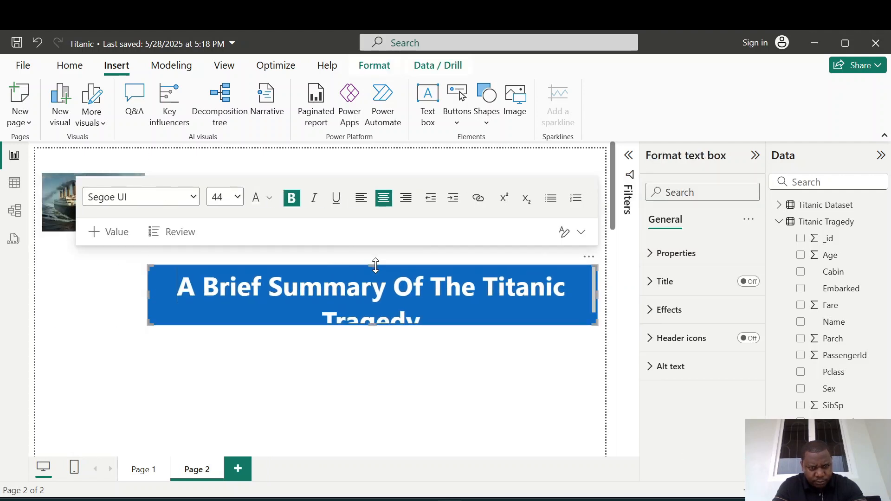
{"action": "left_click_drag", "start_coordinate": [374, 263], "coordinate": [393, 150]}
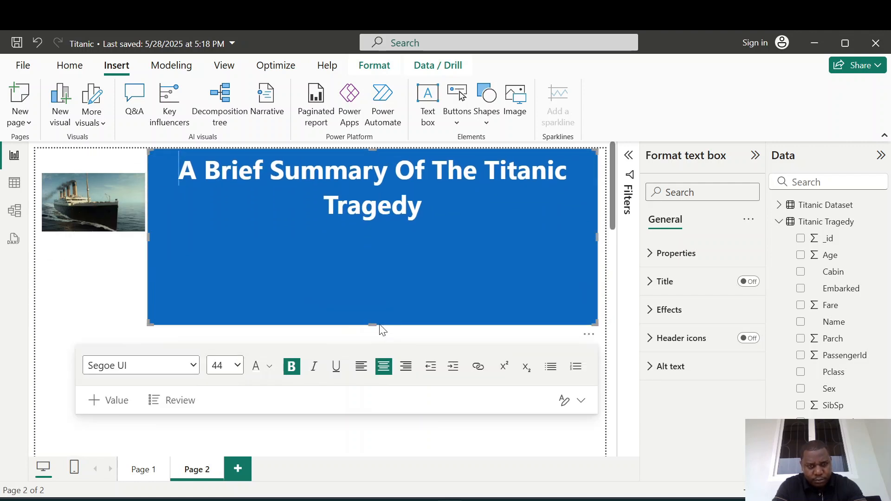
{"action": "left_click_drag", "start_coordinate": [381, 328], "coordinate": [379, 249]}
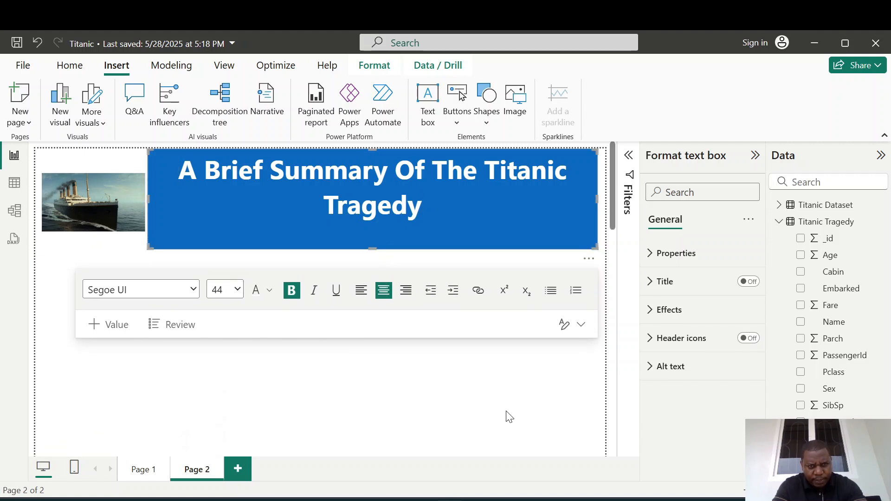
{"action": "left_click", "coordinate": [533, 307]}
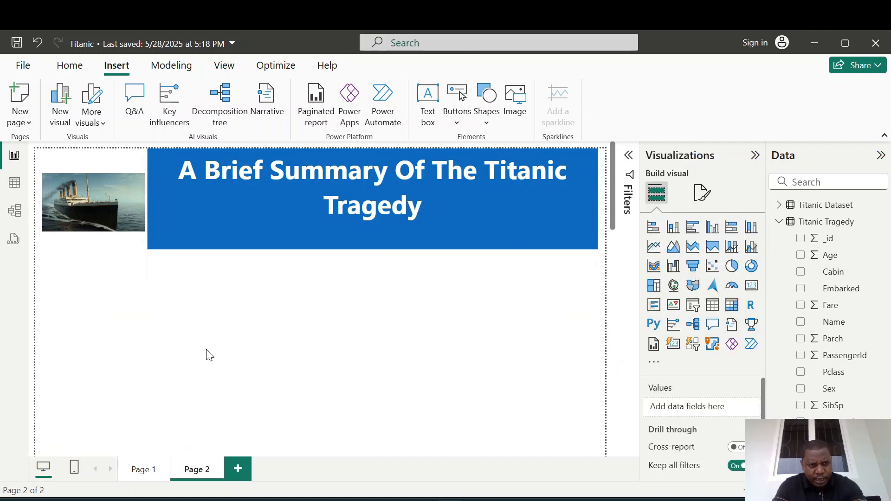
Create a new measure on the Titanic Tragedy table: Total Passengers = COUNTROWS('Titanic Tragedy').
{"action": "left_click", "coordinate": [103, 162]}
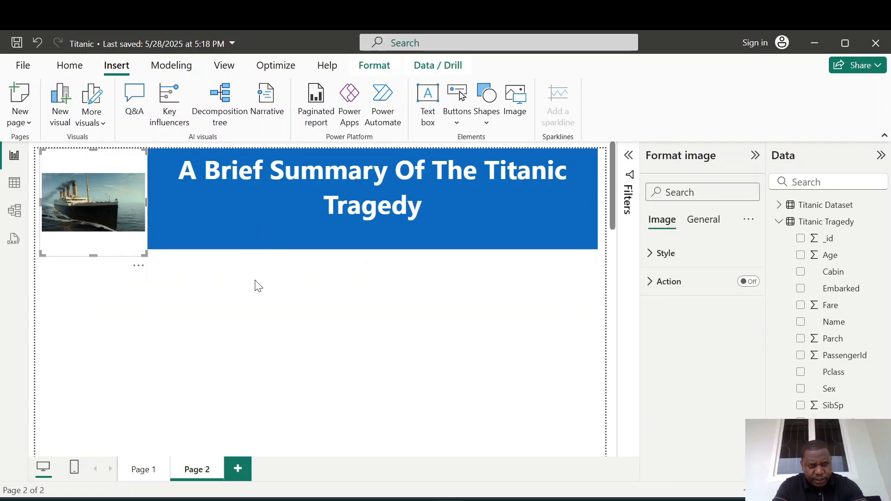
{"action": "left_click", "coordinate": [315, 302]}
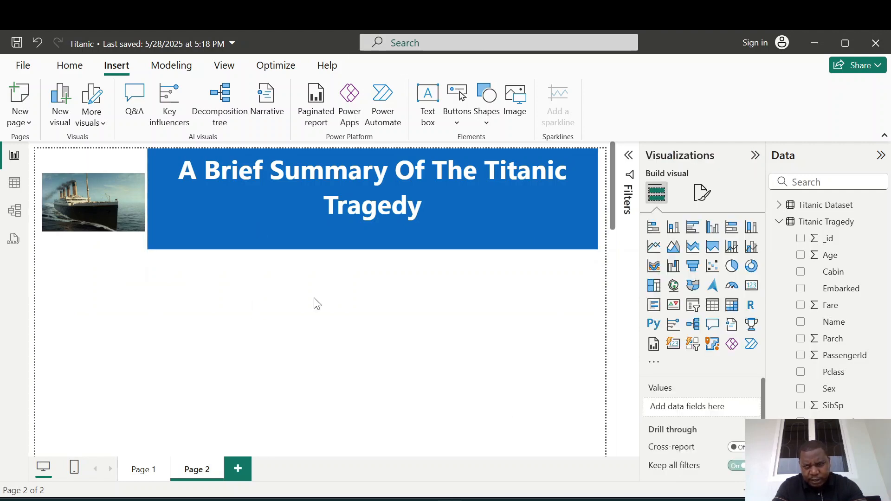
{"action": "right_click", "coordinate": [802, 224]}
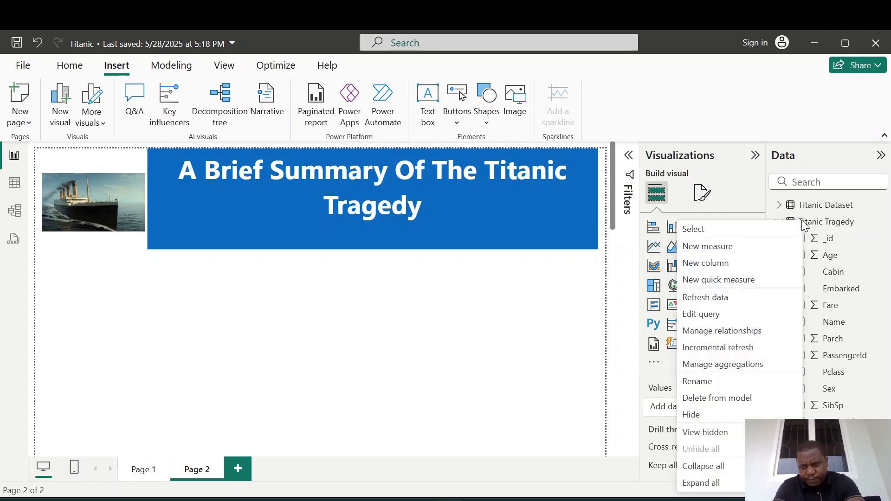
{"action": "left_click", "coordinate": [715, 250]}
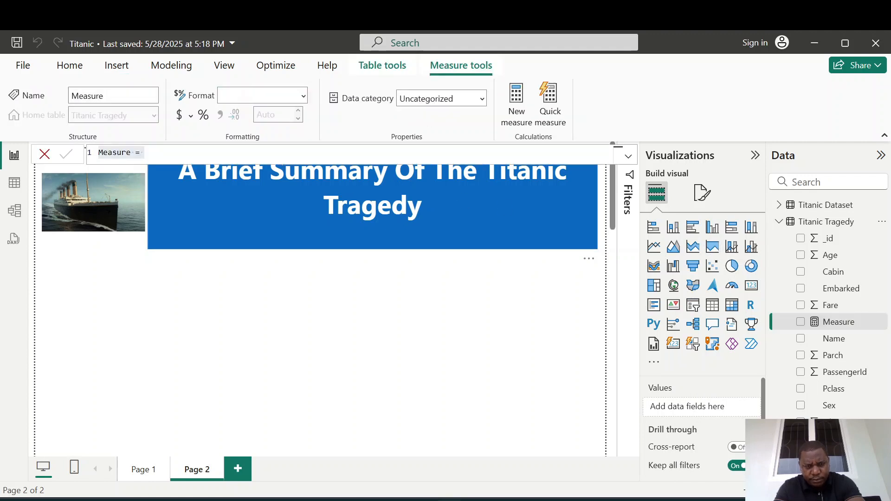
{"action": "type", "text": "Total"}
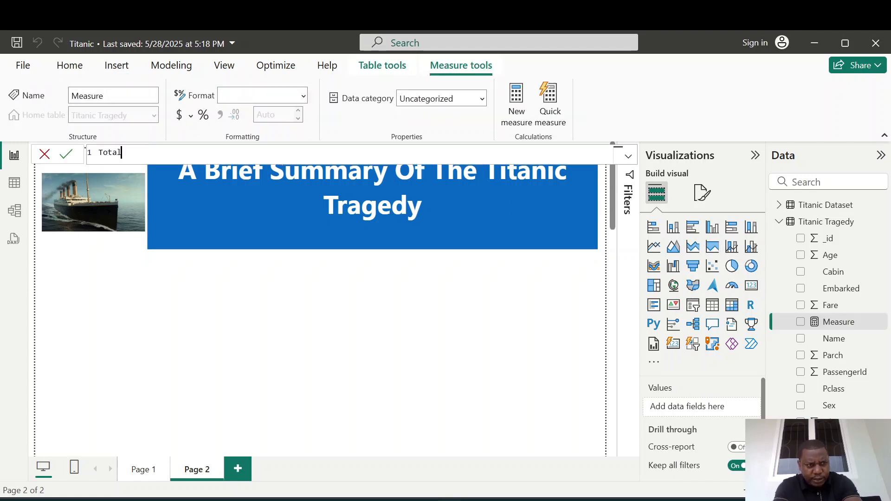
{"action": "key", "text": "BackSpace"}
{"action": "key", "text": "BackSpace"}
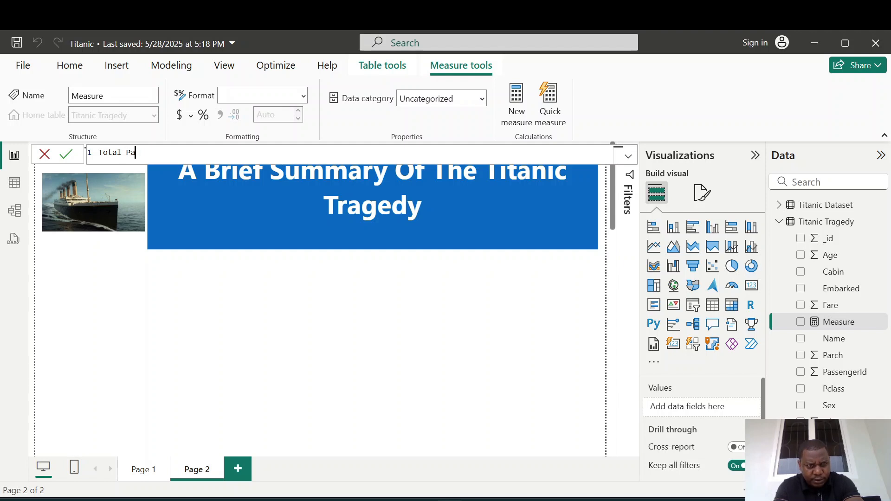
{"action": "type", "text": "Passengers "}
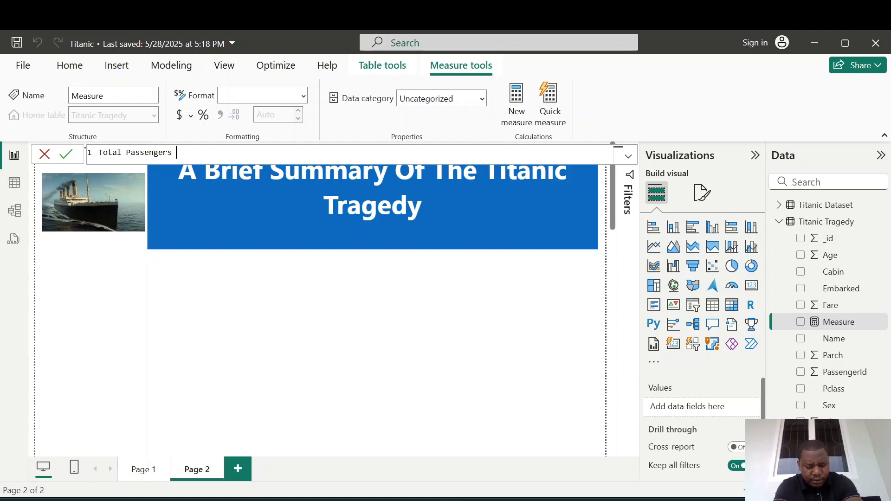
{"action": "type", "text": "= count"}
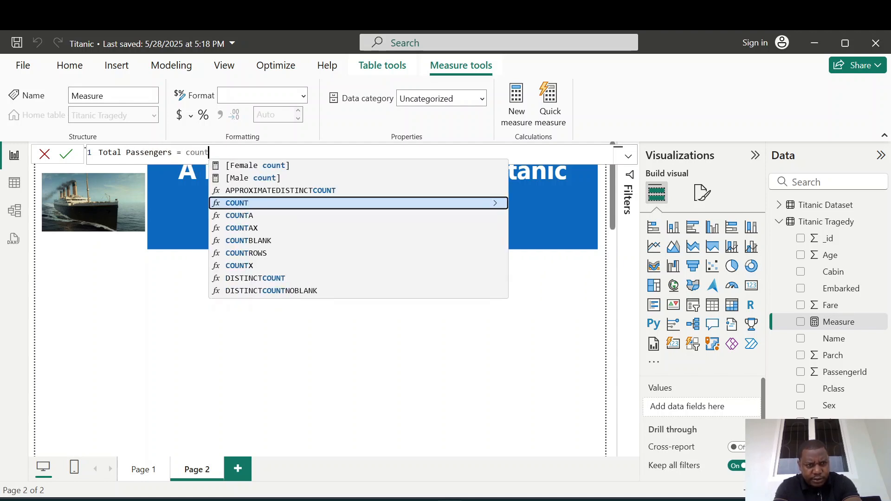
{"action": "key", "text": "Down"}
{"action": "key", "text": "Down"}
{"action": "key", "text": "Down"}
{"action": "key", "text": "Down"}
{"action": "key", "text": "Tab"}
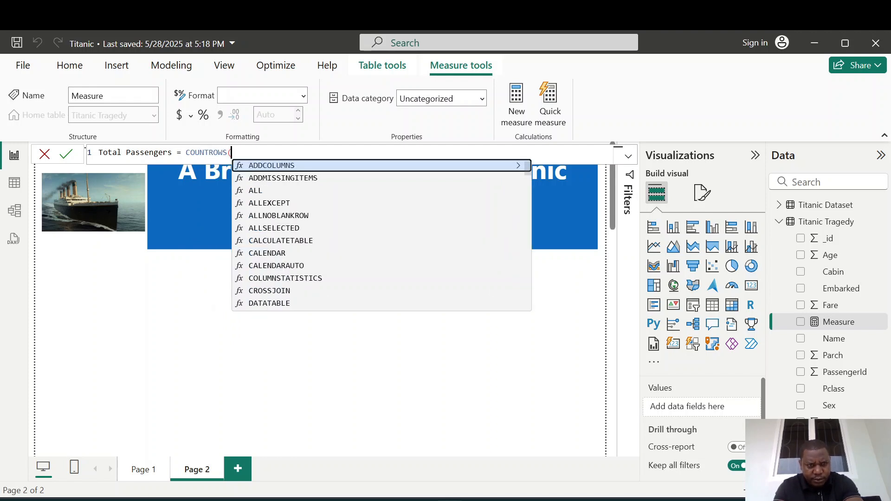
{"action": "type", "text": "'"}
{"action": "key", "text": "Down"}
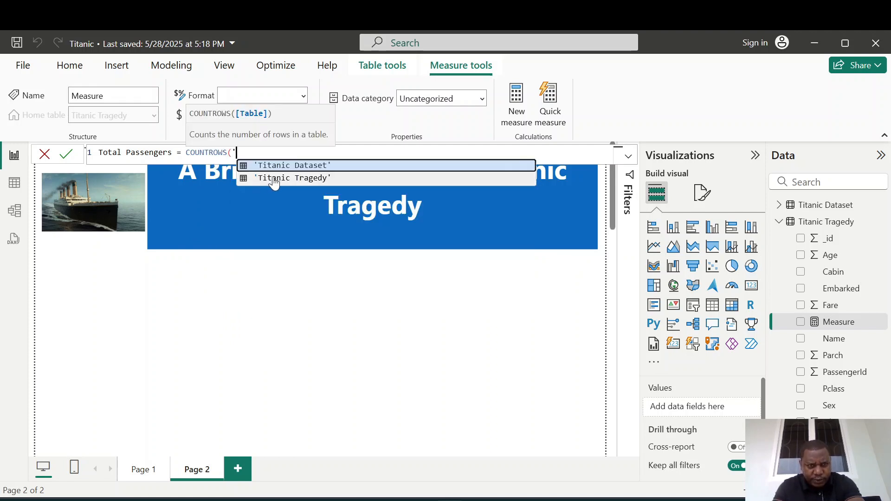
{"action": "key", "text": "Tab"}
{"action": "type", "text": ")"}
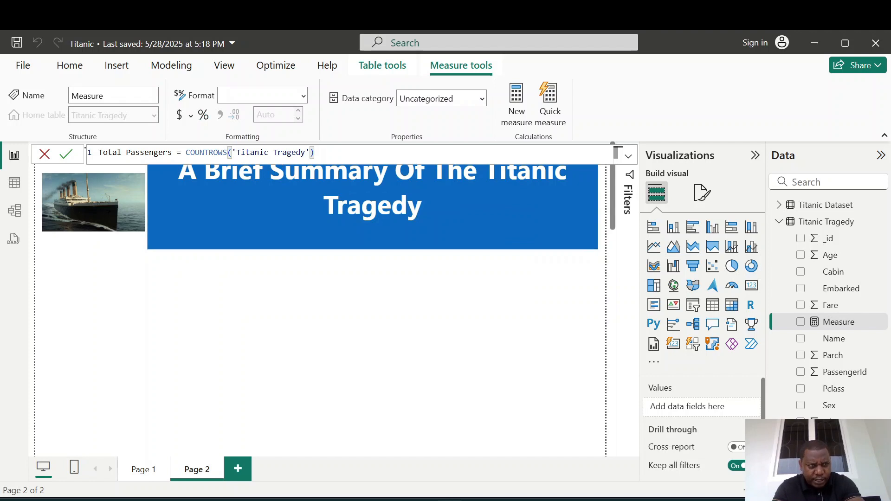
{"action": "left_click", "coordinate": [66, 156]}
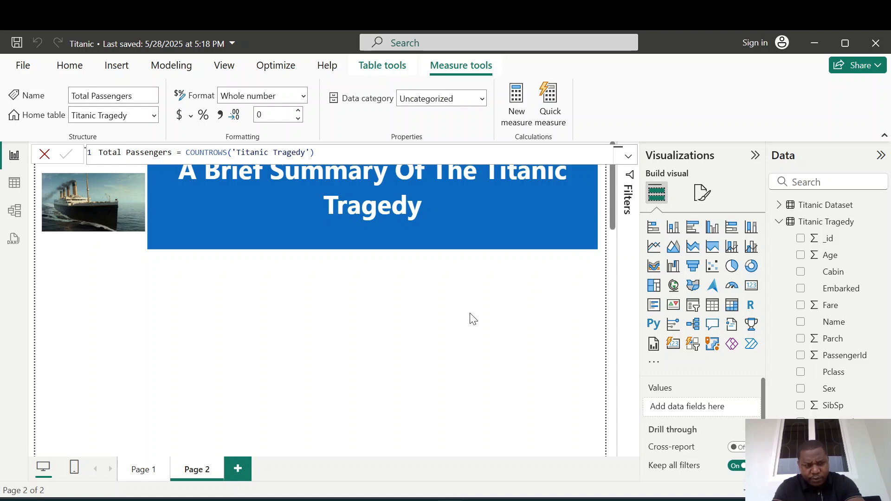
Add a card visual and put the Total Passengers measure in its fields.
{"action": "left_click", "coordinate": [748, 294]}
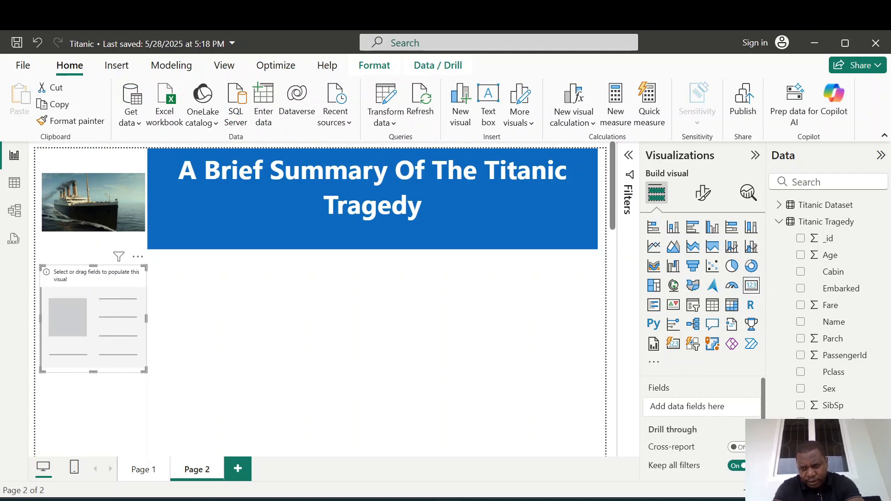
{"action": "left_click", "coordinate": [845, 455]}
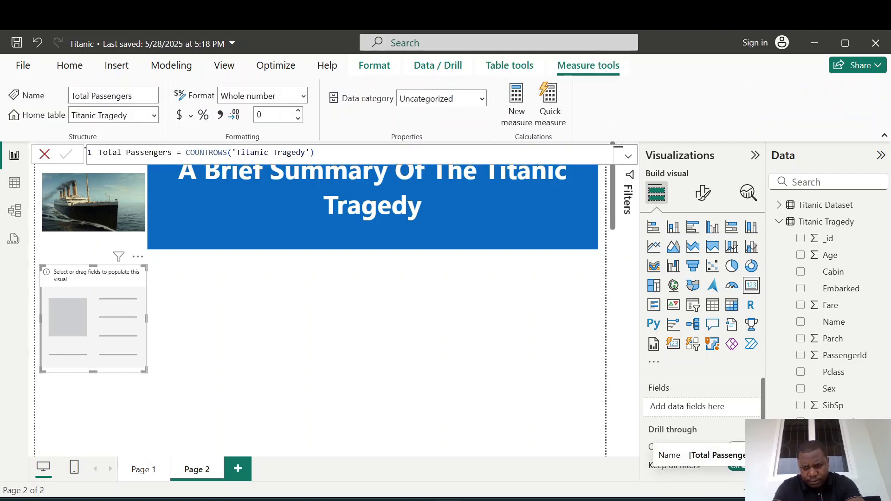
{"action": "left_click_drag", "start_coordinate": [649, 446], "coordinate": [673, 407]}
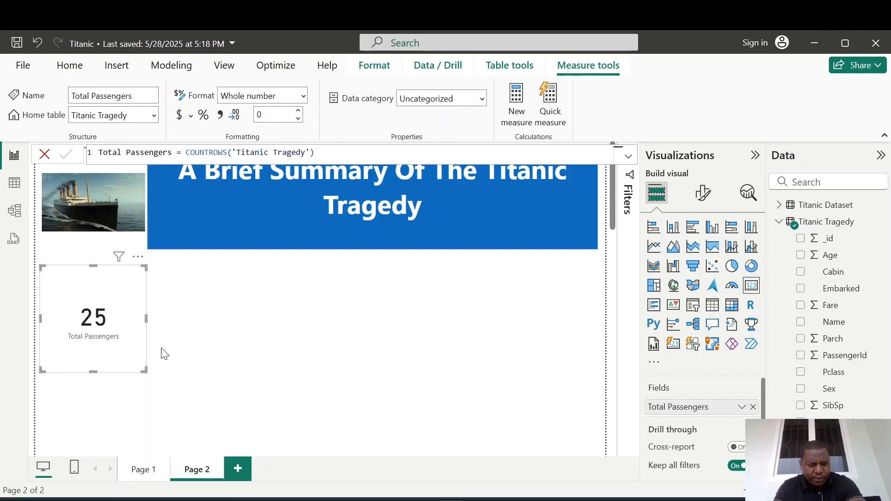
Shrink the Total Passengers card and place it just below the image.
{"action": "left_click_drag", "start_coordinate": [144, 371], "coordinate": [140, 321]}
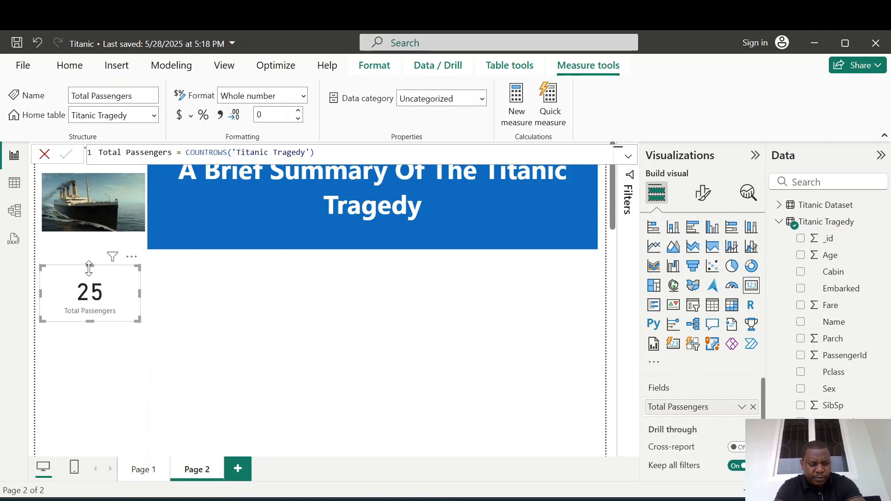
{"action": "left_click_drag", "start_coordinate": [88, 268], "coordinate": [91, 260]}
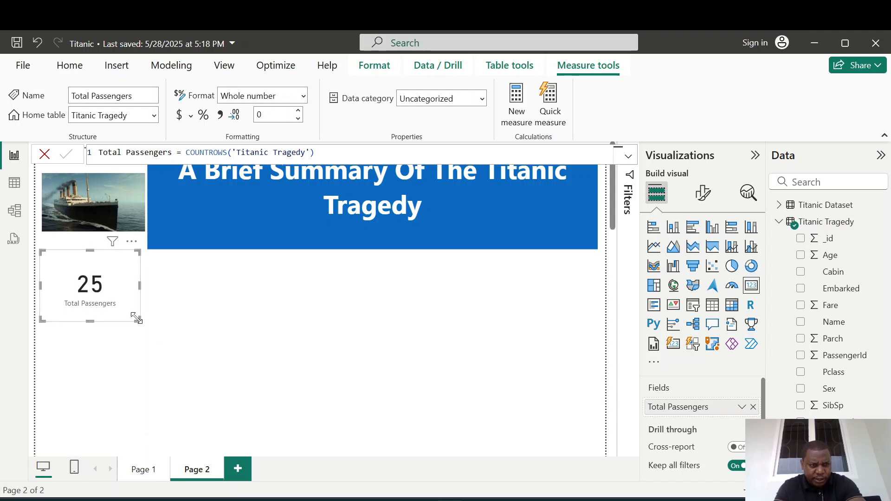
{"action": "mouse_move", "coordinate": [136, 318]}
{"action": "left_mouse_down"}
{"action": "mouse_move", "coordinate": [147, 304]}
{"action": "mouse_move", "coordinate": [136, 310]}
{"action": "left_mouse_up"}
{"action": "left_click_drag", "start_coordinate": [89, 260], "coordinate": [83, 269]}
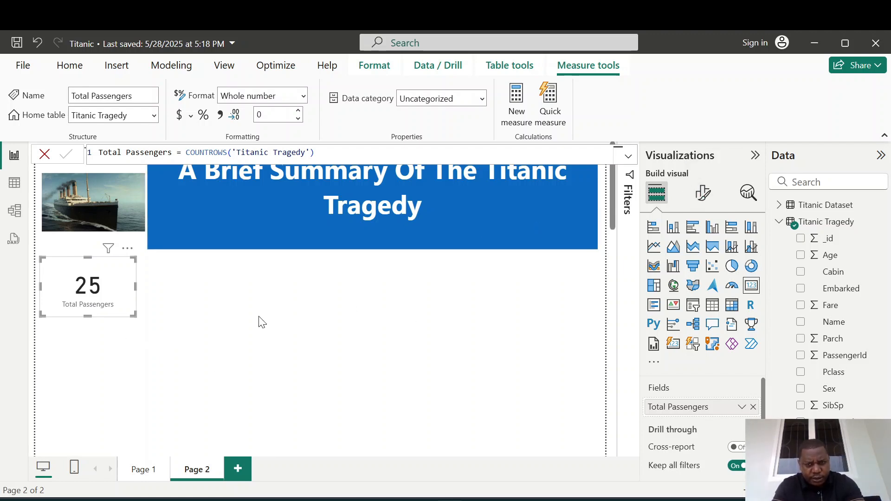
Turn off the card's category label and make its callout value bold with font size 50.
{"action": "left_click", "coordinate": [701, 192]}
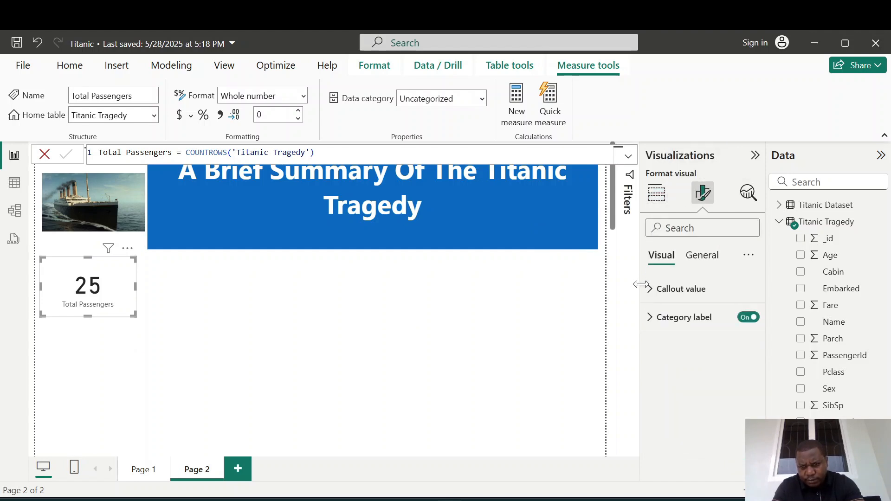
{"action": "left_click", "coordinate": [741, 320]}
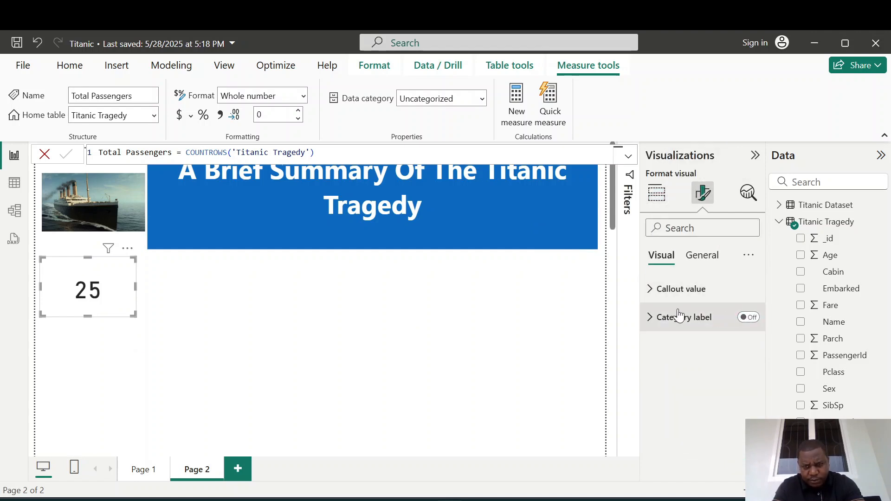
{"action": "left_click", "coordinate": [655, 295]}
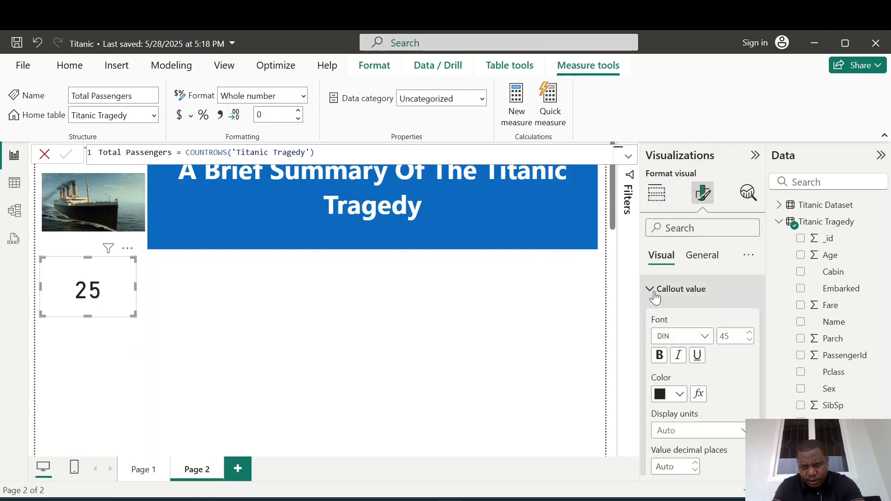
{"action": "left_click", "coordinate": [659, 355]}
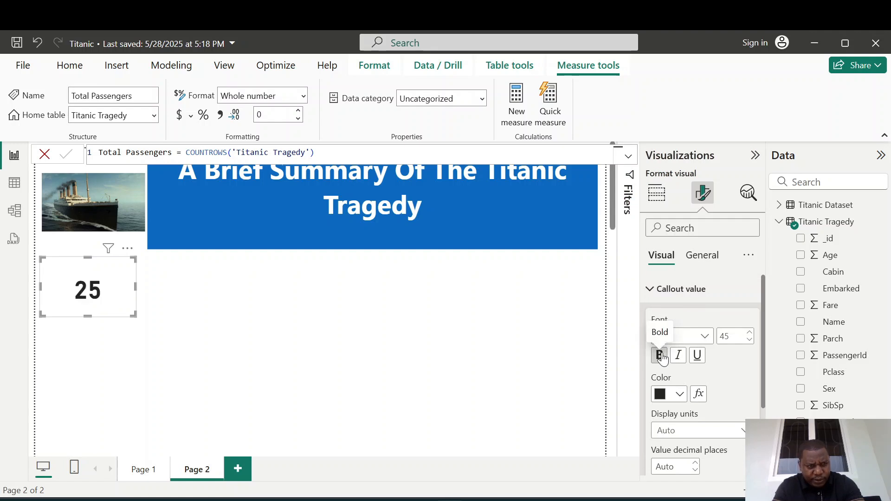
{"action": "left_click", "coordinate": [748, 334]}
{"action": "left_click", "coordinate": [748, 334]}
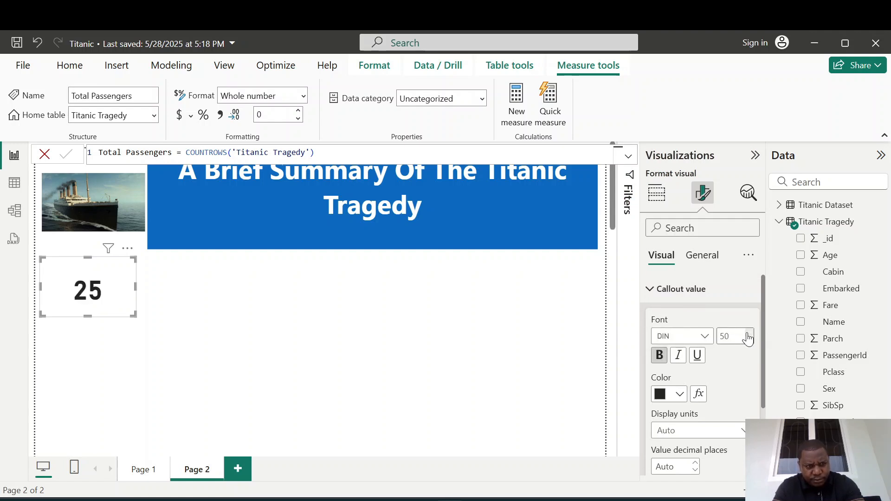
Turn on the card's title in its general format settings.
{"action": "left_click", "coordinate": [702, 255]}
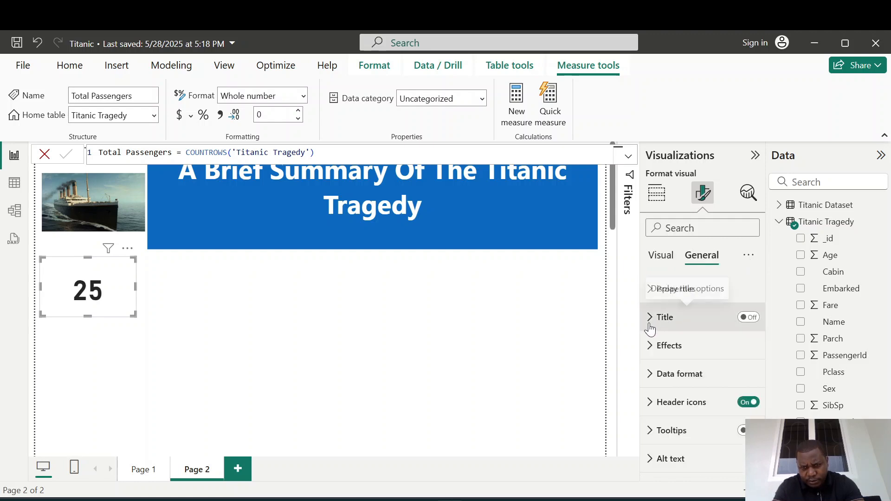
{"action": "left_click", "coordinate": [649, 325]}
{"action": "left_click", "coordinate": [748, 317]}
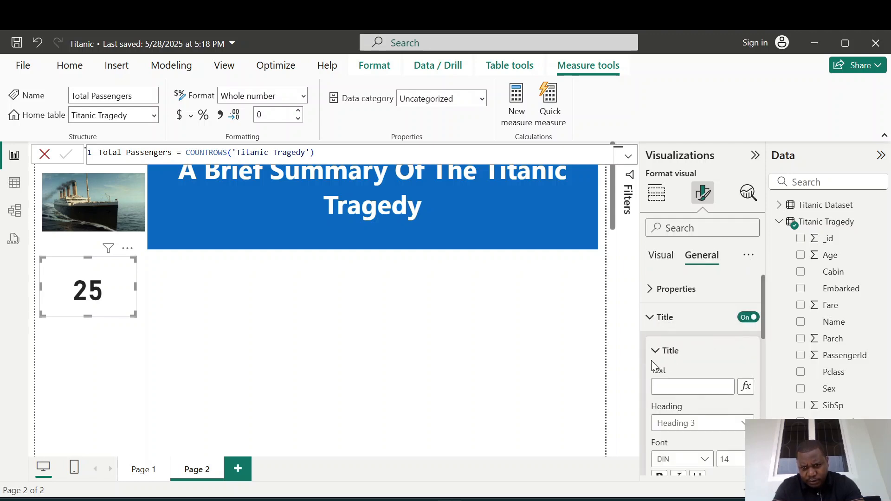
Set the card's title text to "Total Passengers".
{"action": "left_click", "coordinate": [673, 387]}
{"action": "type", "text": "Tot"}
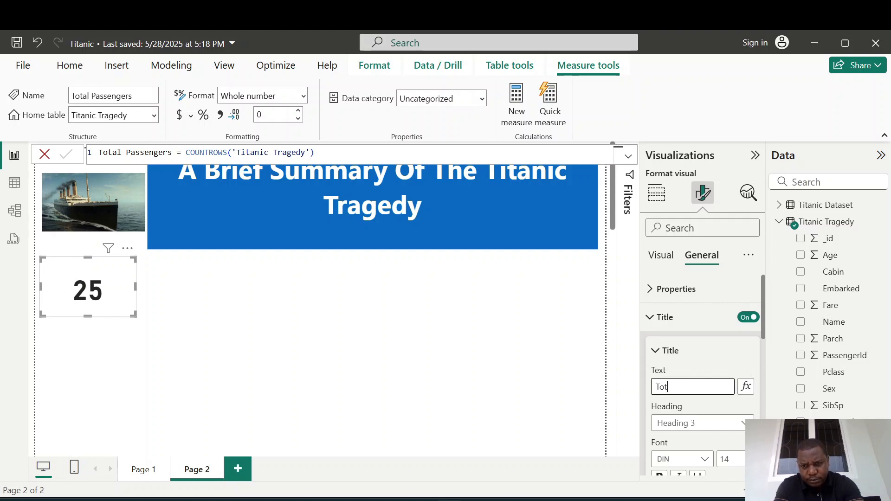
{"action": "type", "text": "al O"}
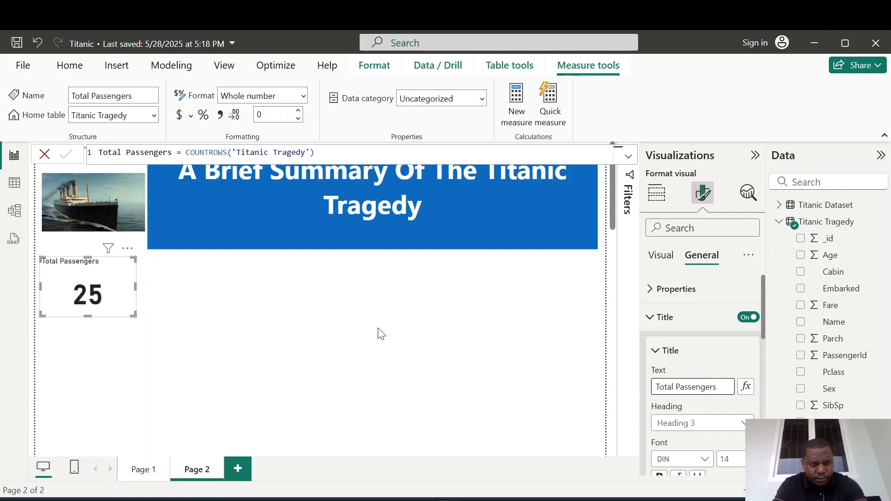
{"action": "left_click", "coordinate": [264, 312]}
Nudge the Total Passengers card slightly down and make its title text bold.
{"action": "left_click_drag", "start_coordinate": [113, 267], "coordinate": [113, 279]}
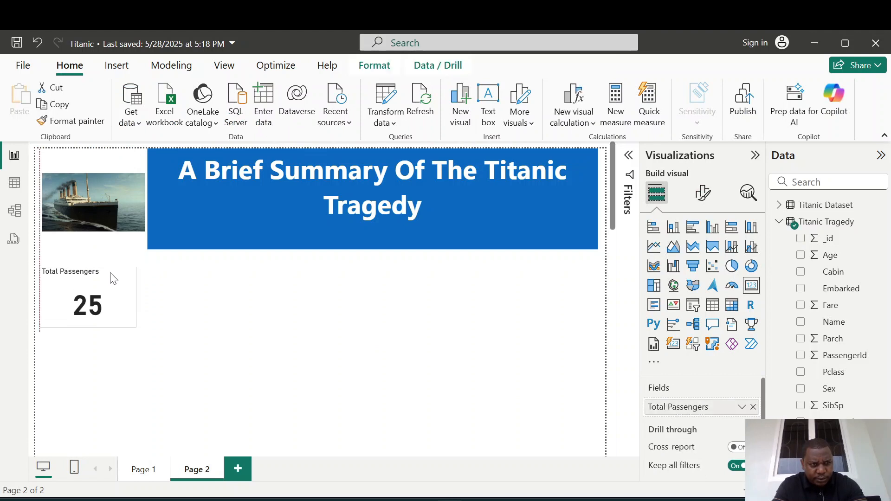
{"action": "left_click", "coordinate": [701, 193]}
{"action": "left_click", "coordinate": [647, 289]}
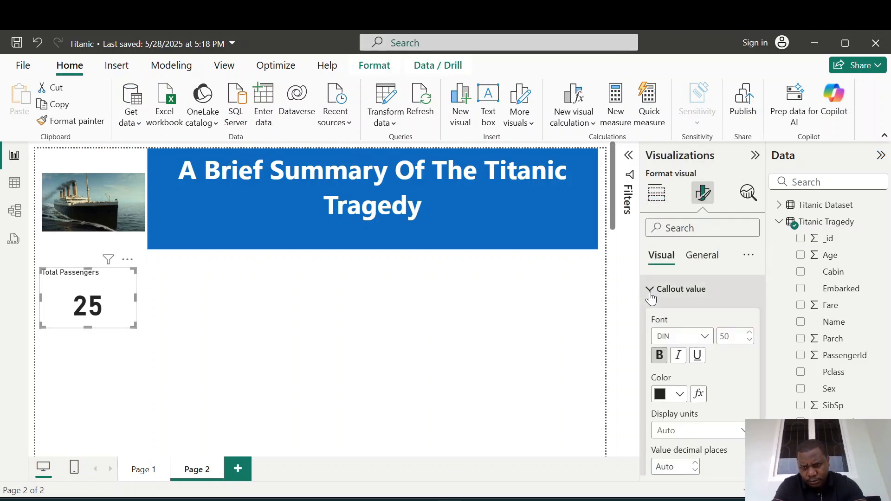
{"action": "left_click", "coordinate": [697, 268]}
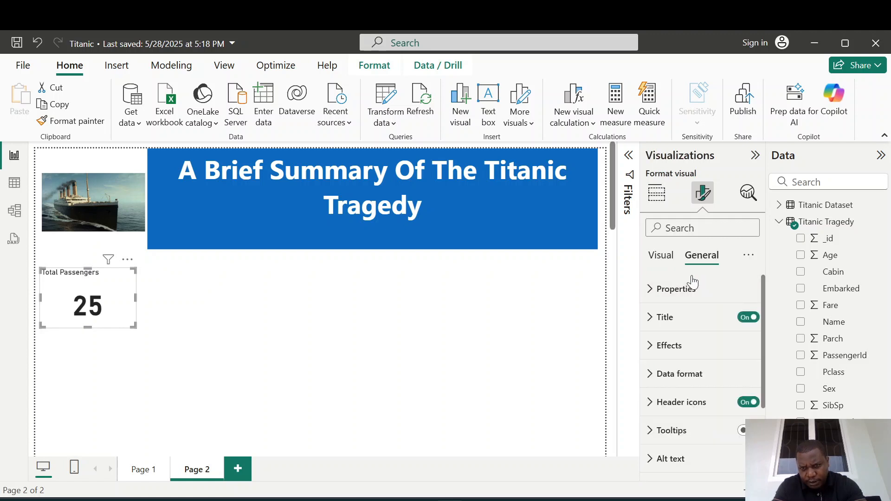
{"action": "left_click", "coordinate": [650, 319]}
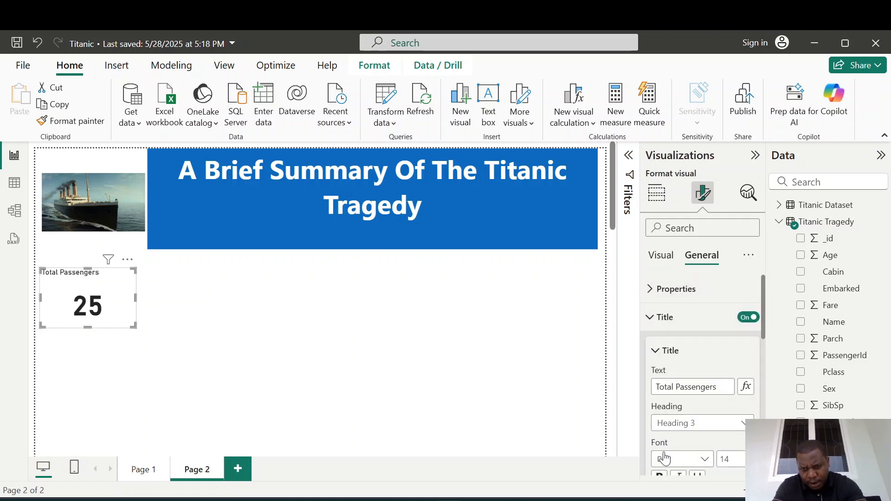
{"action": "left_click", "coordinate": [658, 476]}
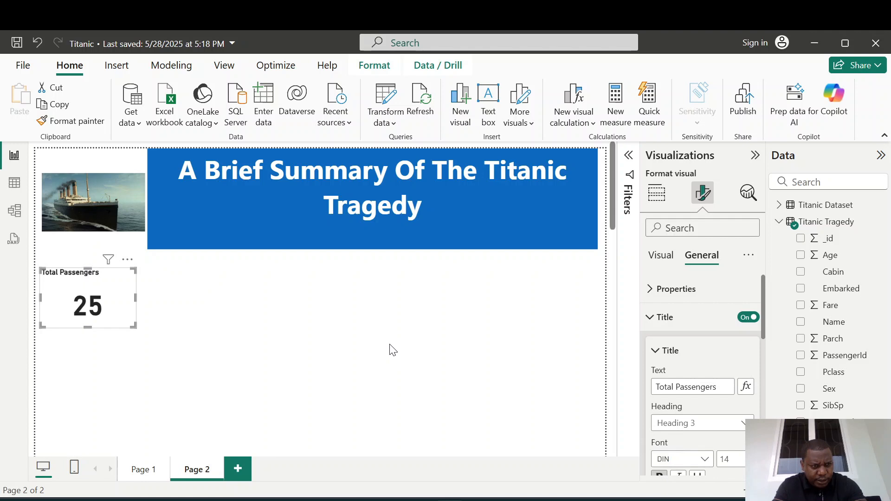
{"action": "left_click", "coordinate": [230, 288]}
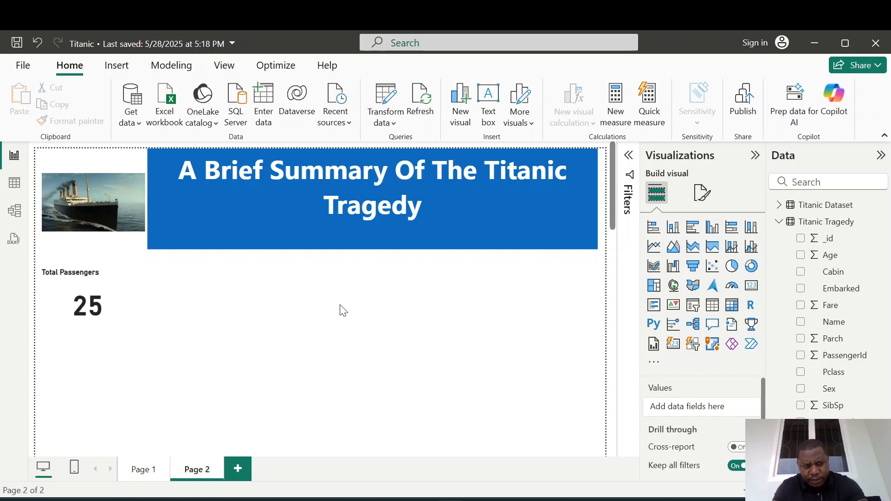
Create a measure in Titanic Tragedy: count male = CALCULATE(COUNTROWS('Titanic Tragedy'), 'Titanic Tragedy'[Sex]="Male").
{"action": "right_click", "coordinate": [808, 226]}
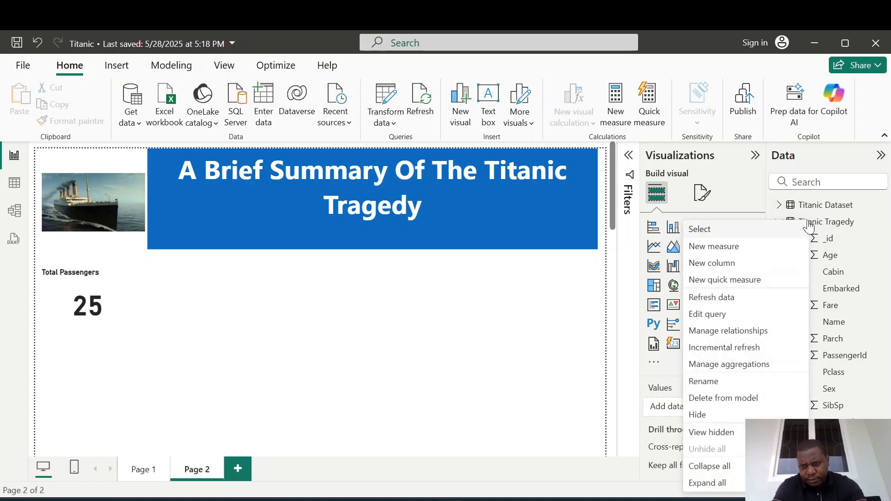
{"action": "left_click", "coordinate": [712, 248]}
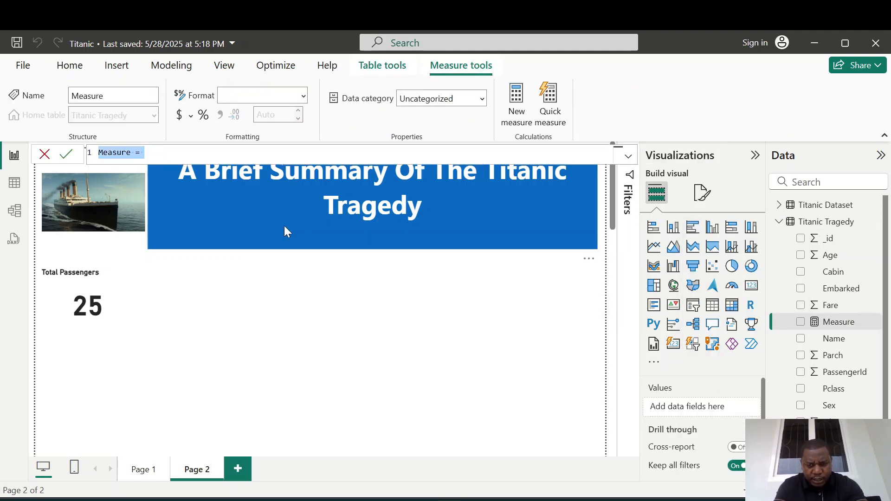
{"action": "type", "text": "count "}
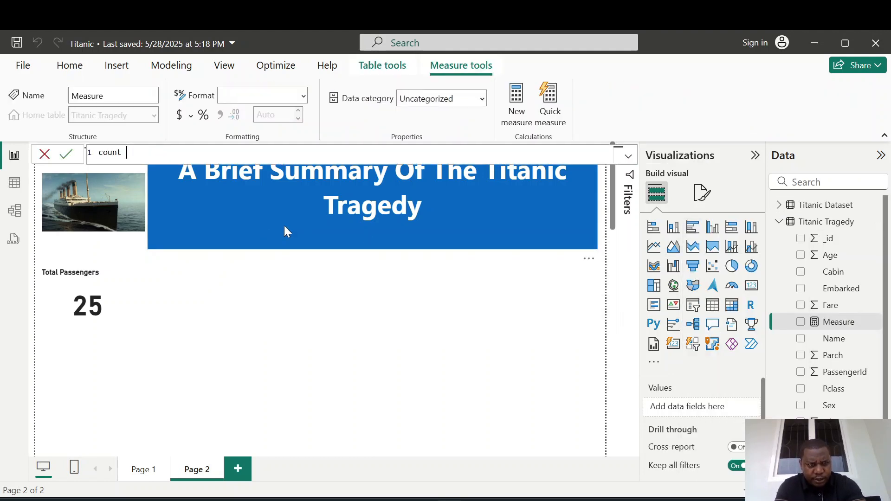
{"action": "type", "text": "male"}
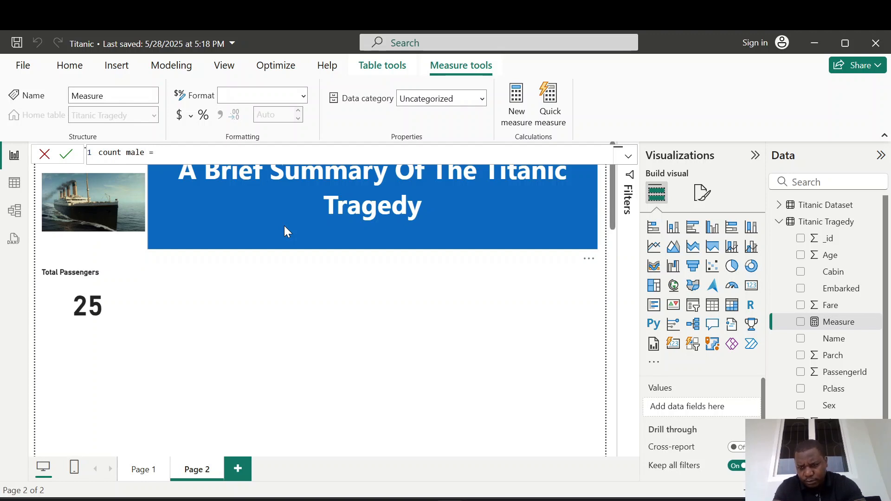
{"action": "type", "text": " = CALCULATE("}
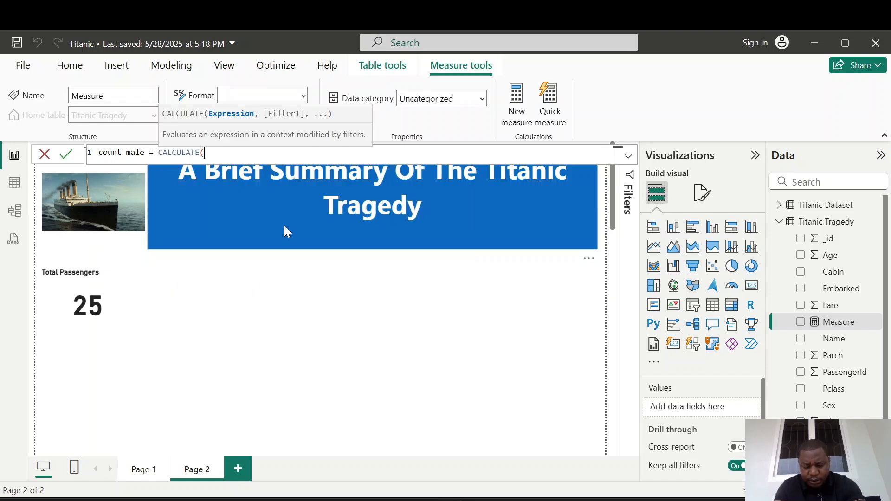
{"action": "type", "text": "'"}
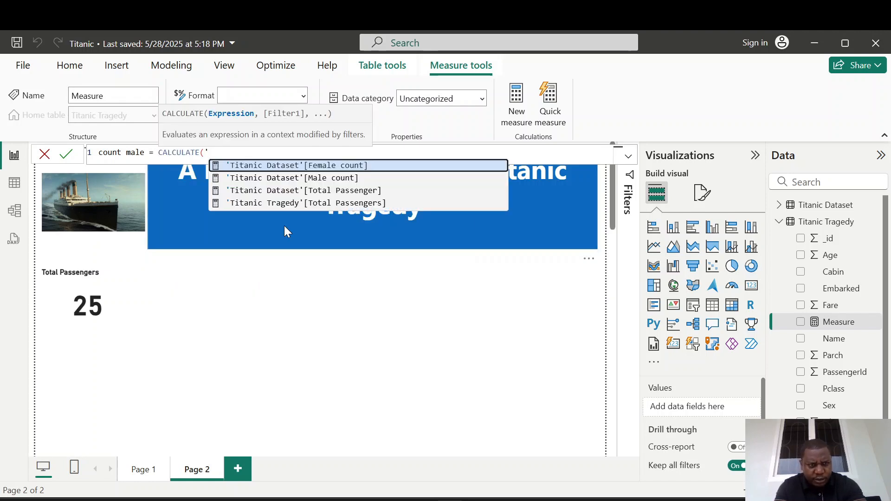
{"action": "key", "text": "BackSpace"}
{"action": "type", "text": "cou"}
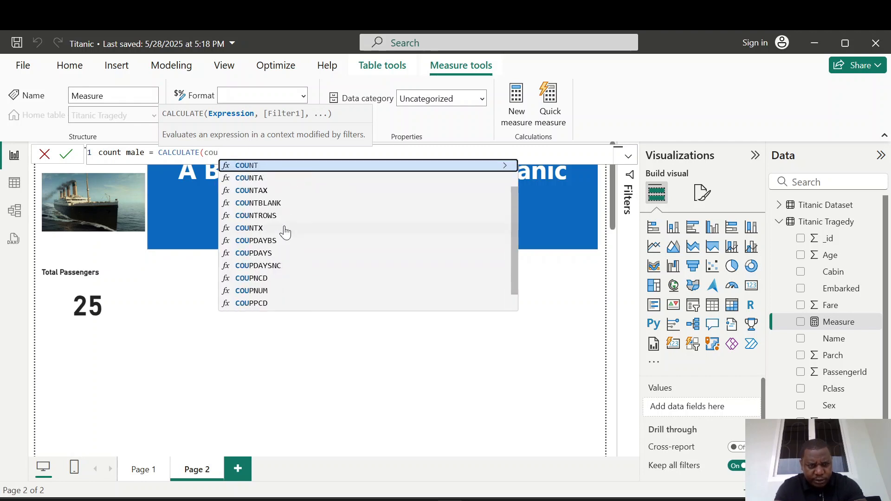
{"action": "key", "text": "Down"}
{"action": "key", "text": "Down"}
{"action": "key", "text": "Down"}
{"action": "key", "text": "Down"}
{"action": "key", "text": "Tab"}
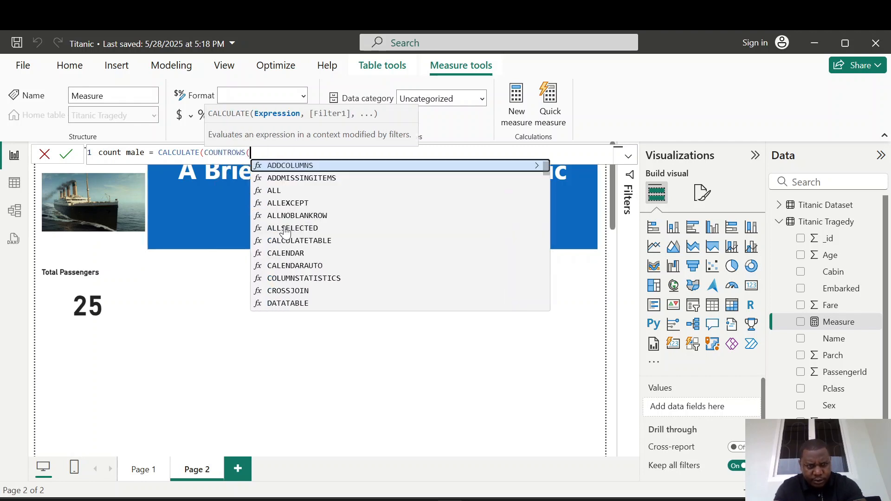
{"action": "type", "text": "'"}
{"action": "key", "text": "Down"}
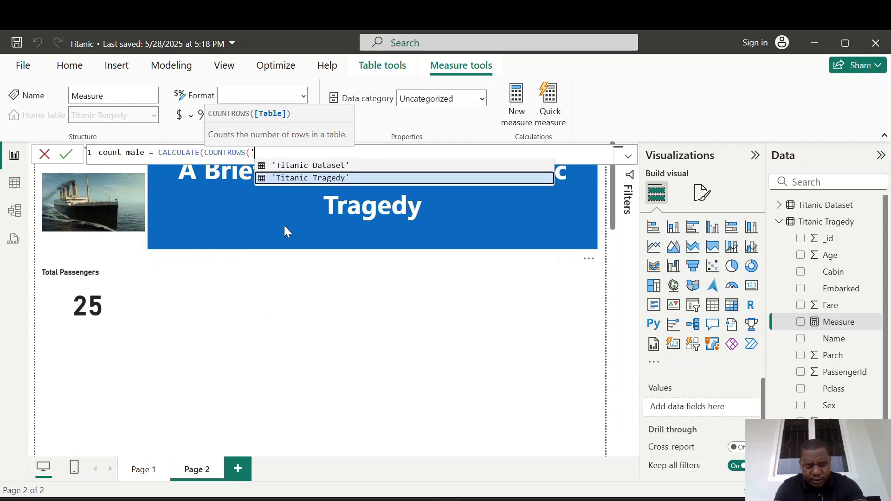
{"action": "key", "text": "Tab"}
{"action": "type", "text": ")"}
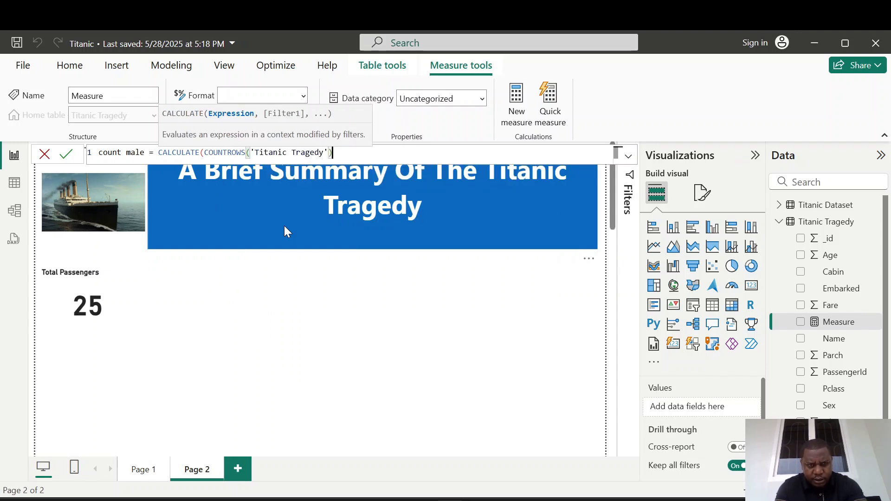
{"action": "type", "text": ", "}
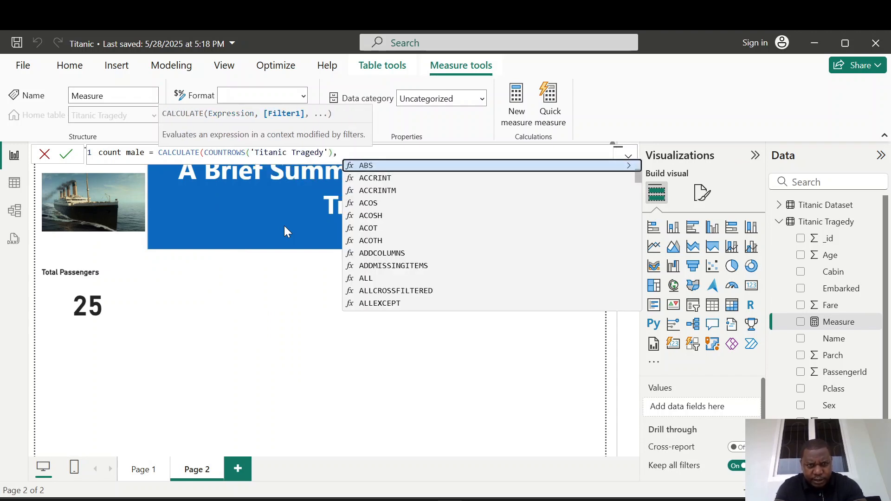
{"action": "type", "text": "'"}
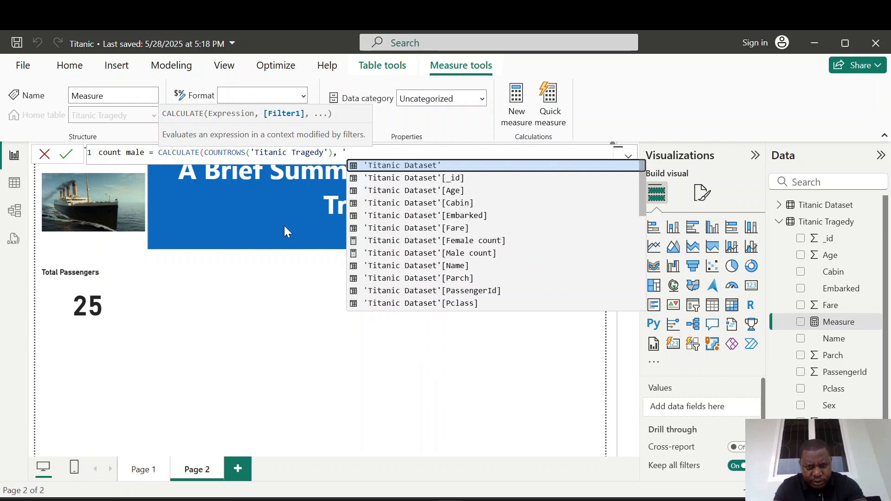
{"action": "key", "text": "Down"}
{"action": "key", "text": "Down"}
{"action": "key", "text": "Down"}
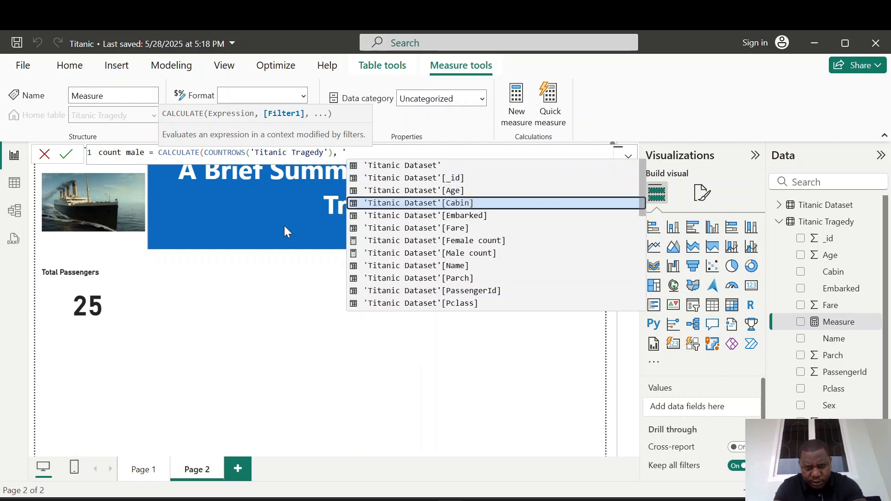
{"action": "key", "text": "Down"}
{"action": "key", "text": "Down"}
{"action": "key", "text": "Down"}
{"action": "key", "text": "Down"}
{"action": "key", "text": "Down"}
{"action": "key", "text": "Down"}
{"action": "key", "text": "Down"}
{"action": "key", "text": "Down"}
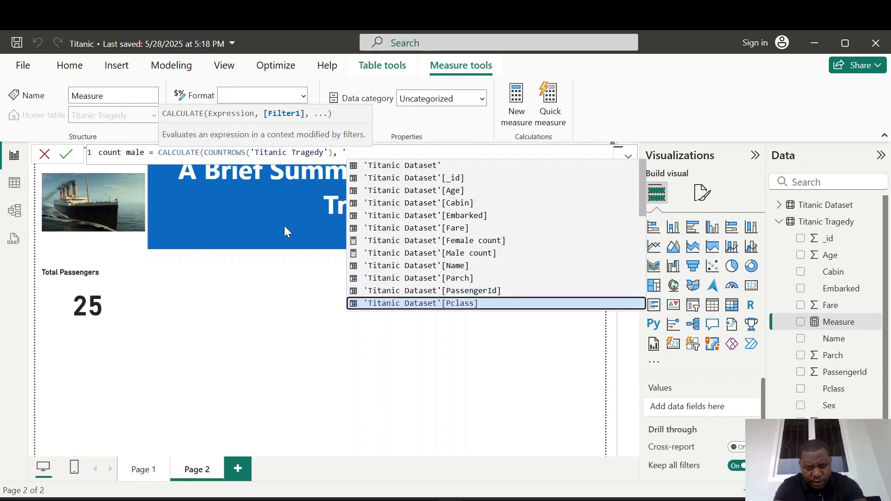
{"action": "key", "text": "Down"}
{"action": "key", "text": "Tab"}
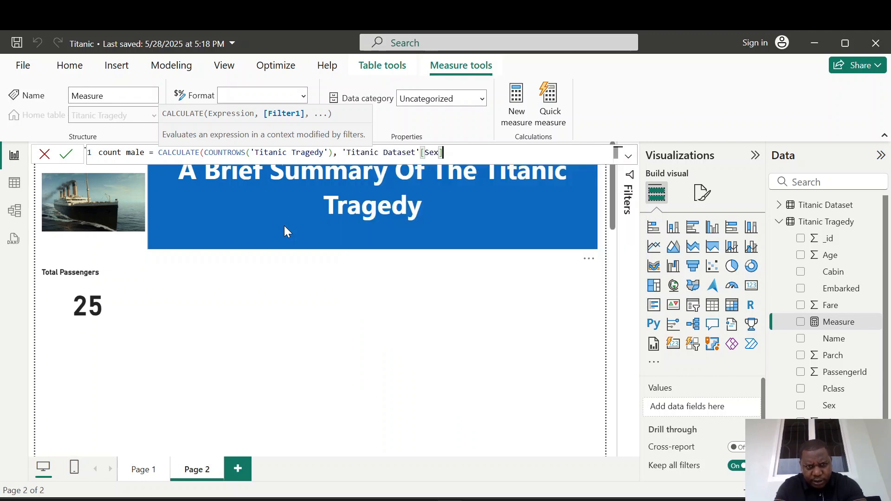
{"action": "key", "text": "BackSpace"}
{"action": "key", "text": "BackSpace"}
{"action": "key", "text": "BackSpace"}
{"action": "key", "text": "BackSpace"}
{"action": "key", "text": "BackSpace"}
{"action": "key", "text": "BackSpace"}
{"action": "key", "text": "BackSpace"}
{"action": "key", "text": "BackSpace"}
{"action": "key", "text": "BackSpace"}
{"action": "key", "text": "BackSpace"}
{"action": "key", "text": "BackSpace"}
{"action": "key", "text": "BackSpace"}
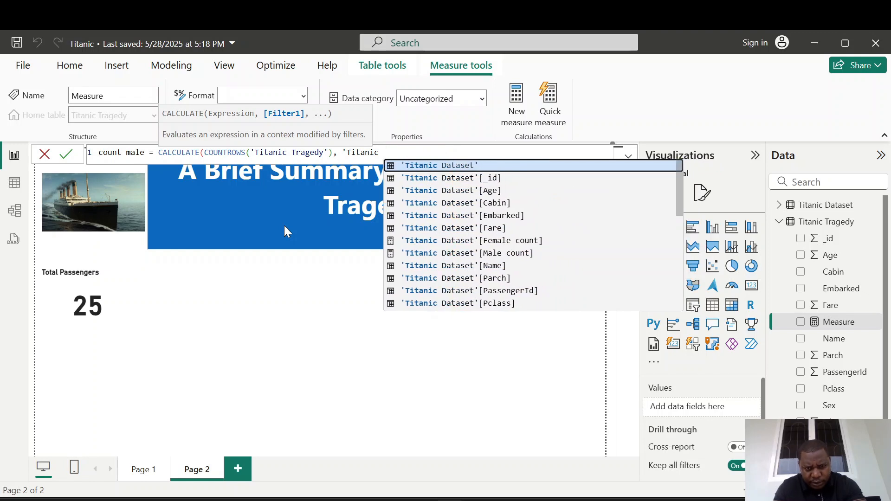
{"action": "key", "text": "BackSpace"}
{"action": "key", "text": "BackSpace"}
{"action": "key", "text": "BackSpace"}
{"action": "key", "text": "BackSpace"}
{"action": "key", "text": "BackSpace"}
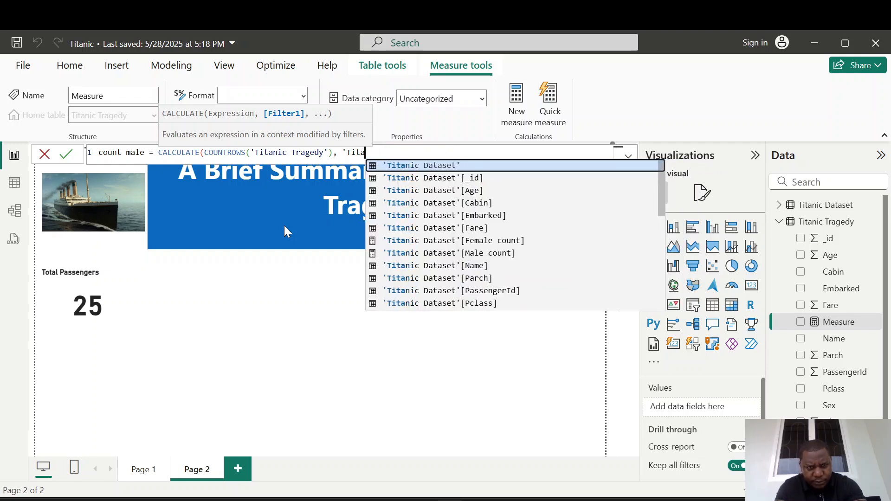
{"action": "key", "text": "Down"}
{"action": "key", "text": "Down"}
{"action": "key", "text": "Down"}
{"action": "key", "text": "Down"}
{"action": "key", "text": "Down"}
{"action": "key", "text": "Down"}
{"action": "key", "text": "Down"}
{"action": "key", "text": "Down"}
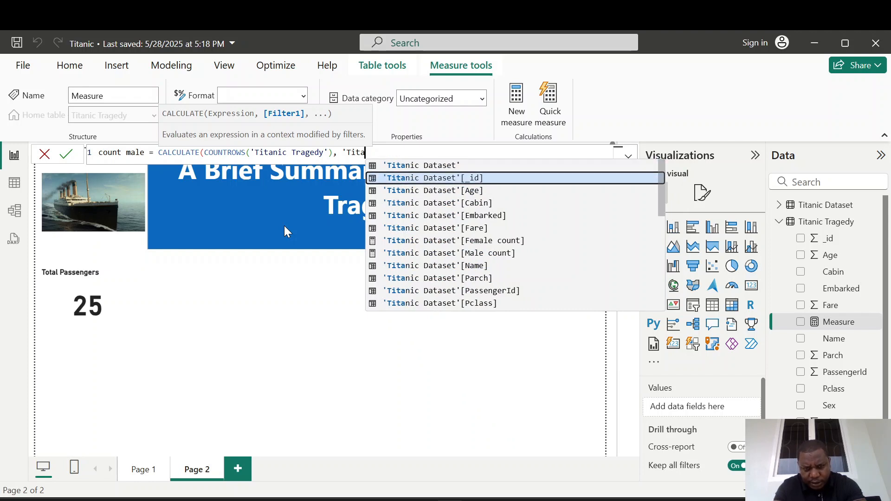
{"action": "key", "text": "Down"}
{"action": "key", "text": "Down"}
{"action": "key", "text": "Down"}
{"action": "key", "text": "Down"}
{"action": "key", "text": "Down"}
{"action": "key", "text": "Down"}
{"action": "key", "text": "Down"}
{"action": "key", "text": "Down"}
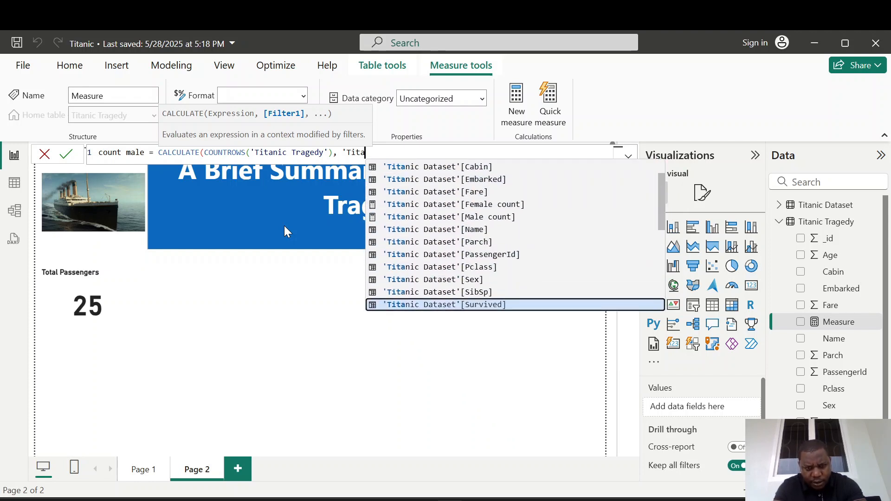
{"action": "key", "text": "Down"}
{"action": "key", "text": "Down"}
{"action": "key", "text": "Down"}
{"action": "key", "text": "Down"}
{"action": "key", "text": "Down"}
{"action": "key", "text": "Down"}
{"action": "key", "text": "Down"}
{"action": "key", "text": "Down"}
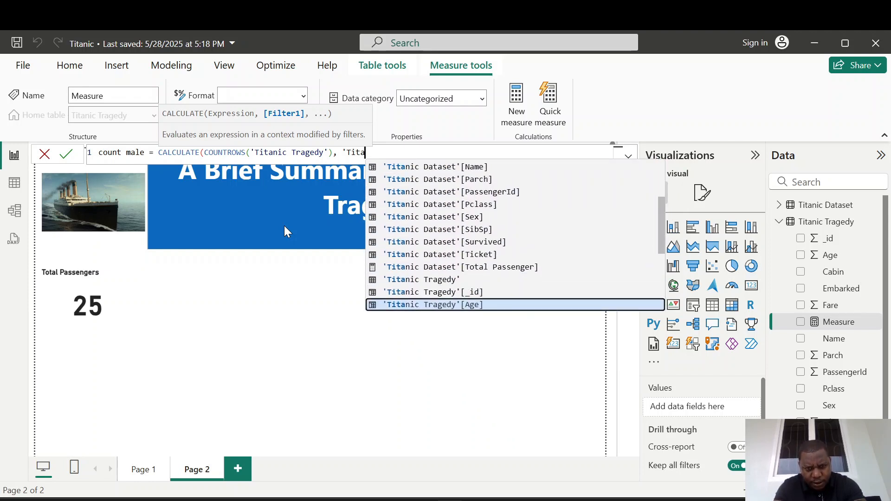
{"action": "key", "text": "Down"}
{"action": "key", "text": "Down"}
{"action": "key", "text": "Down"}
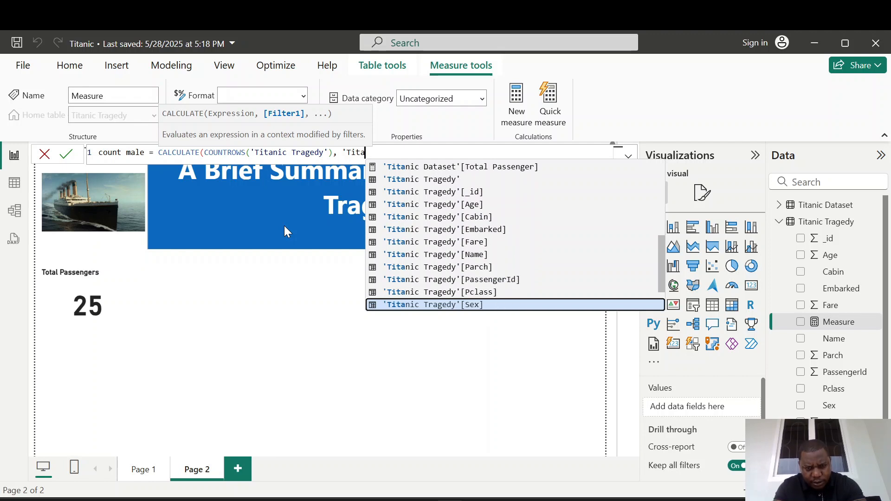
{"action": "key", "text": "Tab"}
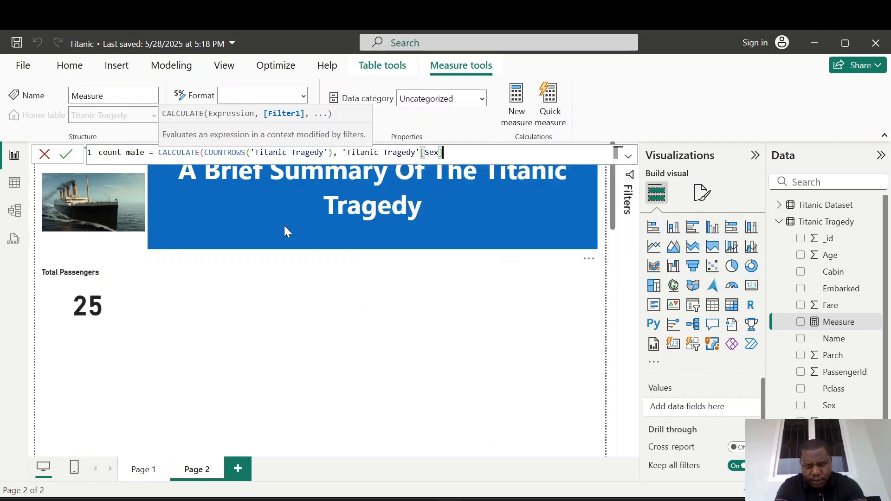
{"action": "type", "text": "=\""}
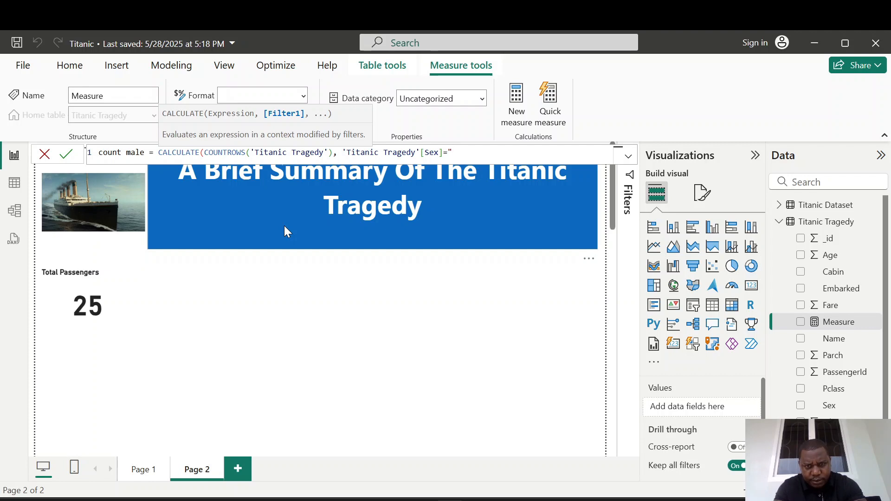
{"action": "type", "text": "Male"}
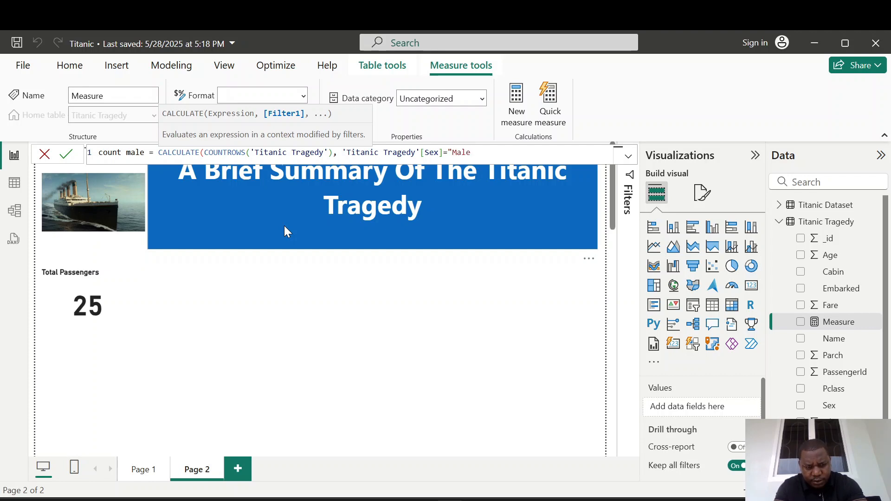
{"action": "type", "text": "\")"}
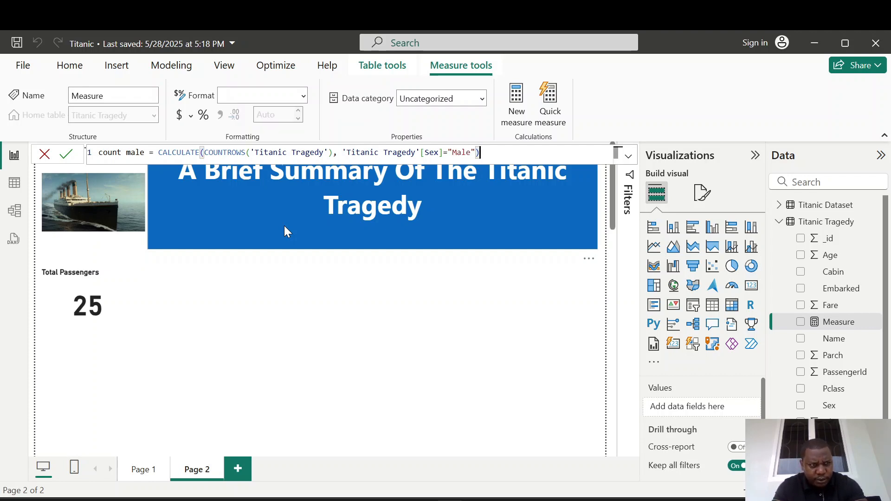
{"action": "left_click", "coordinate": [66, 154]}
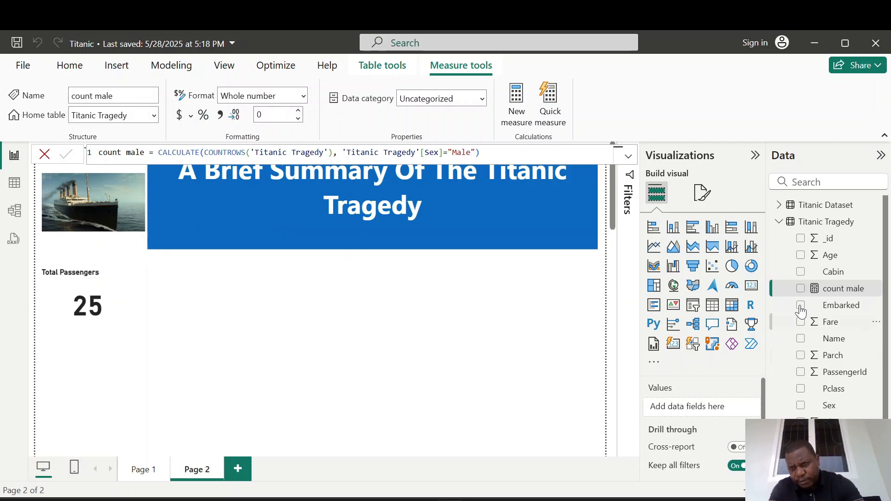
{"action": "left_click", "coordinate": [372, 338]}
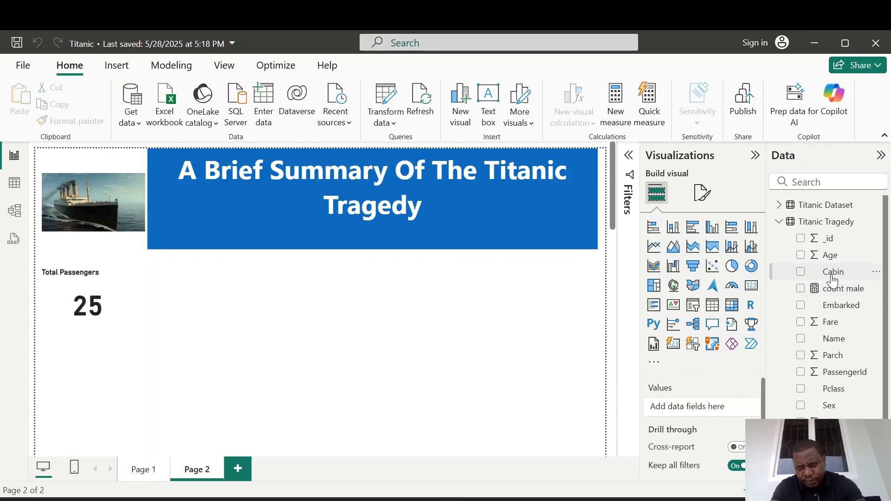
Add a card visual showing the count male measure and move it beside the Total Passengers card.
{"action": "left_click", "coordinate": [750, 286]}
{"action": "left_click", "coordinate": [801, 289]}
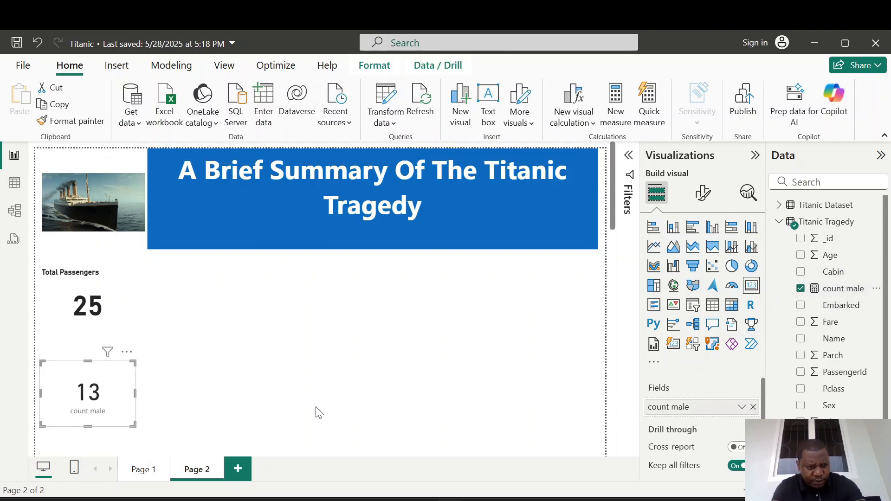
{"action": "left_click_drag", "start_coordinate": [66, 374], "coordinate": [185, 278]}
Copy the Total Passengers card's formatting onto the count male card with Format Painter.
{"action": "left_click", "coordinate": [105, 280]}
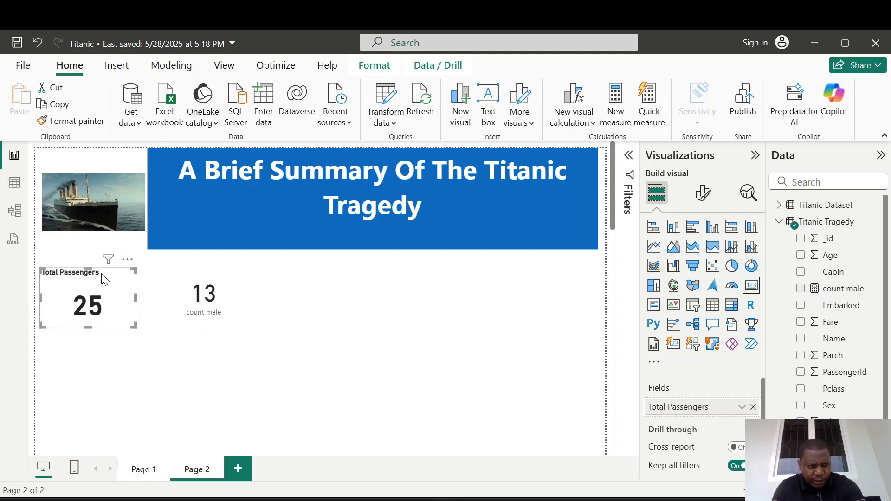
{"action": "left_click", "coordinate": [71, 120]}
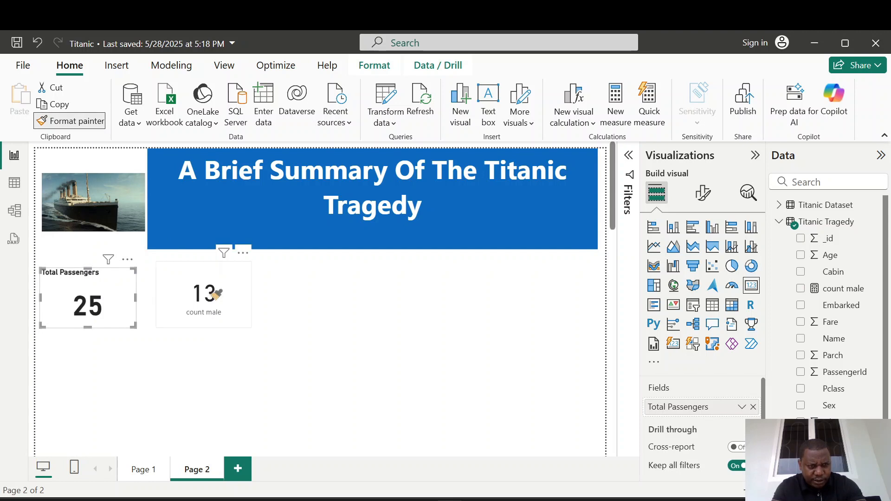
{"action": "left_click", "coordinate": [210, 296]}
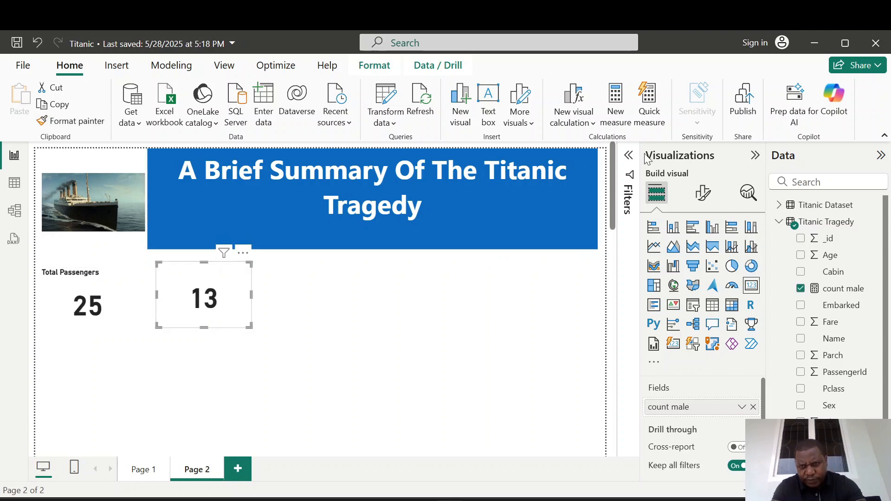
Set the count male card's title text to "Total Male Passengers".
{"action": "left_click", "coordinate": [703, 193]}
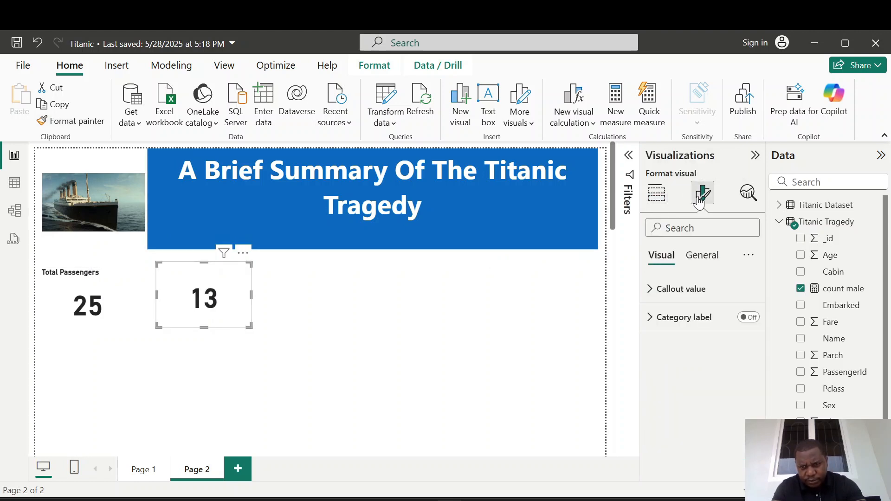
{"action": "left_click", "coordinate": [701, 255]}
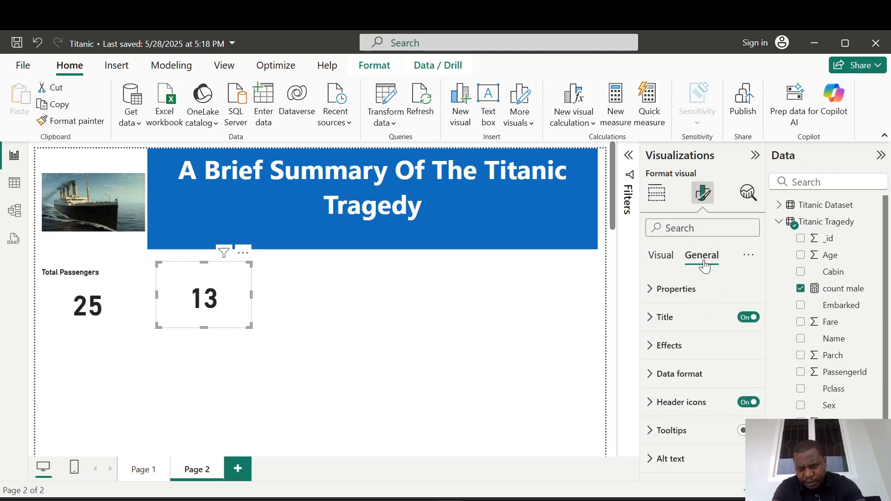
{"action": "left_click", "coordinate": [650, 319]}
{"action": "left_click", "coordinate": [682, 386]}
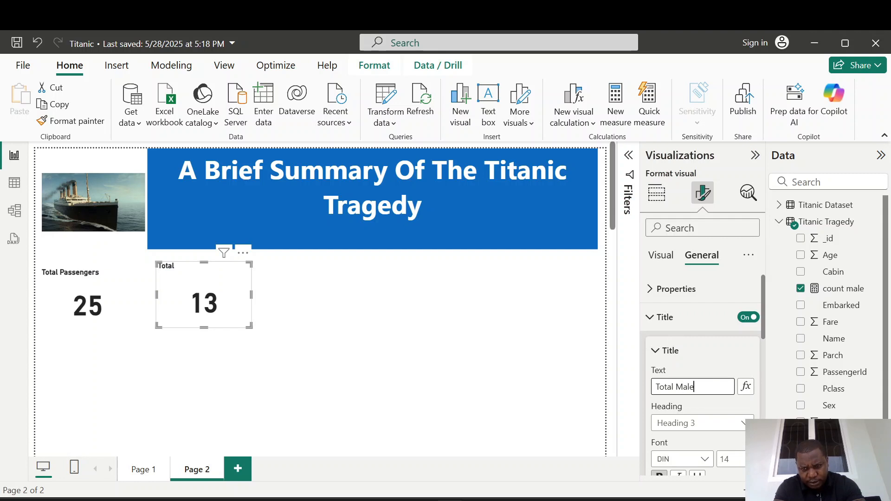
{"action": "type", "text": "Total Male Passenge"}
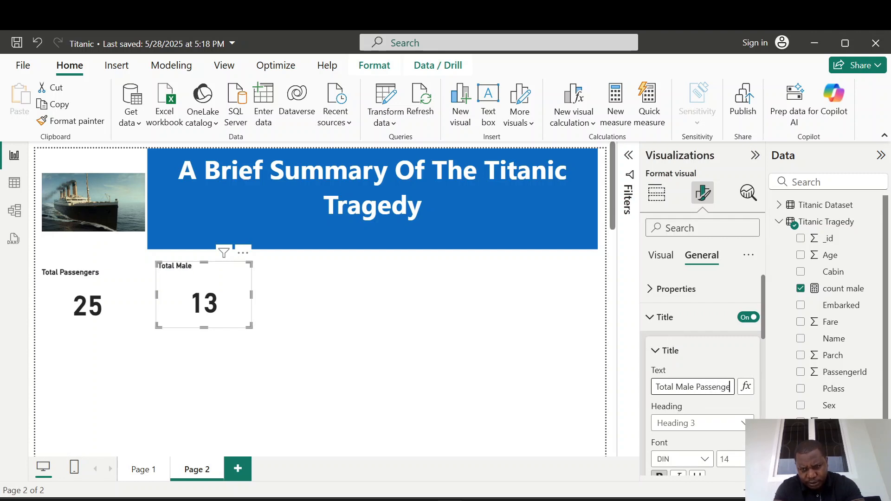
{"action": "type", "text": "rs"}
{"action": "left_click", "coordinate": [518, 369]}
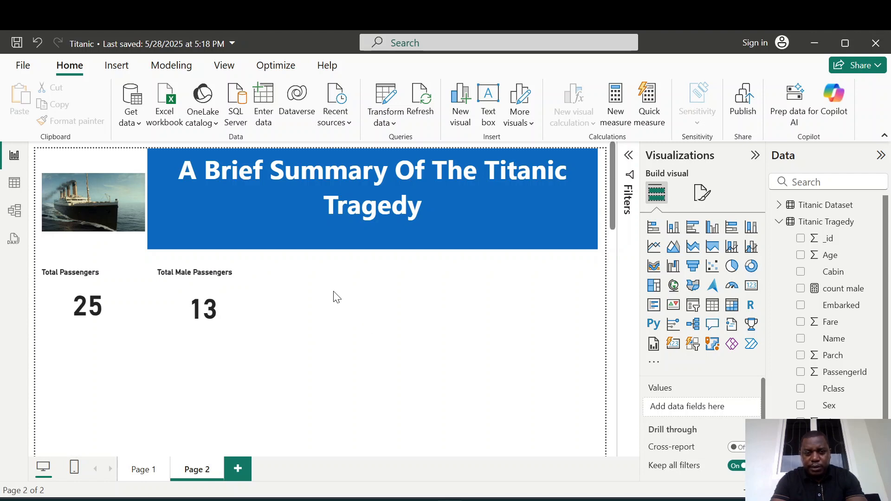
Create a measure in Titanic Tragedy: Count Female = CALCULATE(COUNTROWS('Titanic Tragedy'),'Titanic Tragedy'[Sex]="Female").
{"action": "right_click", "coordinate": [819, 229]}
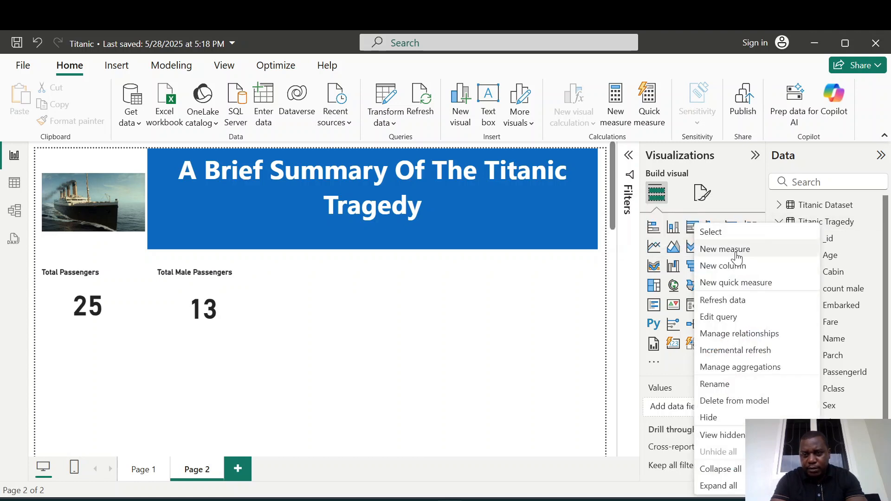
{"action": "left_click", "coordinate": [737, 250]}
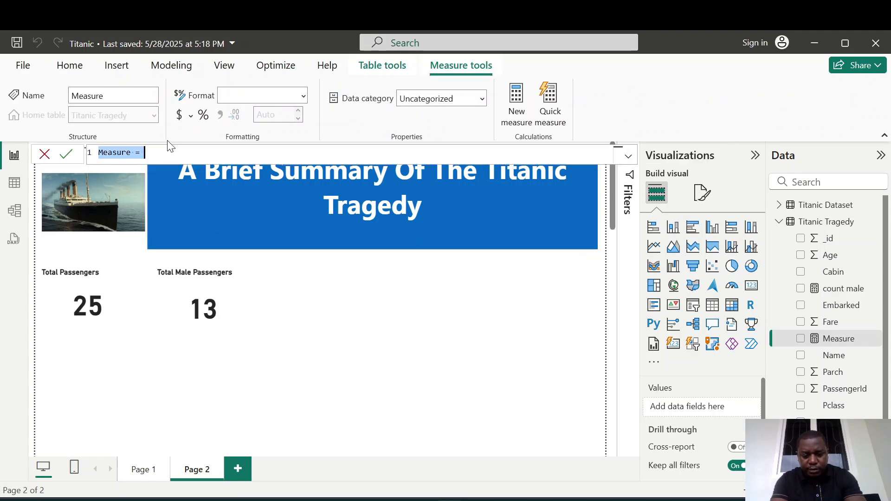
{"action": "type", "text": "Count Fem"}
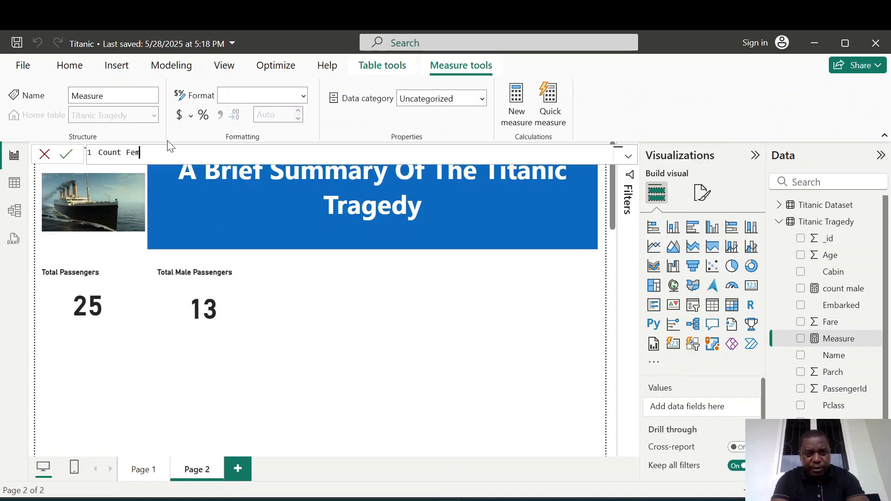
{"action": "type", "text": "ale "}
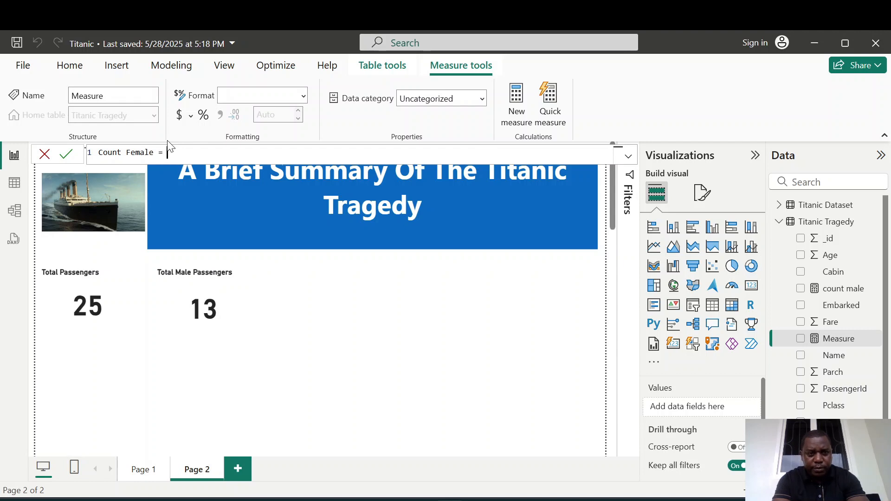
{"action": "type", "text": "= "}
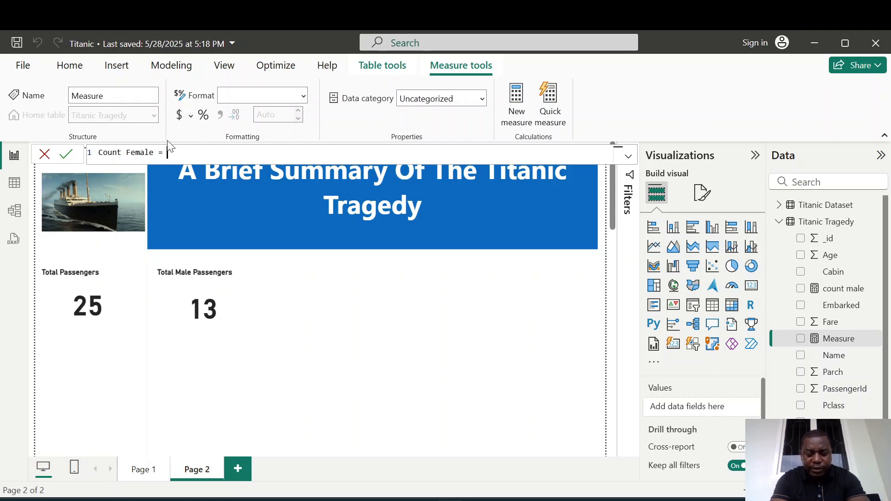
{"action": "type", "text": "CALCULATE("}
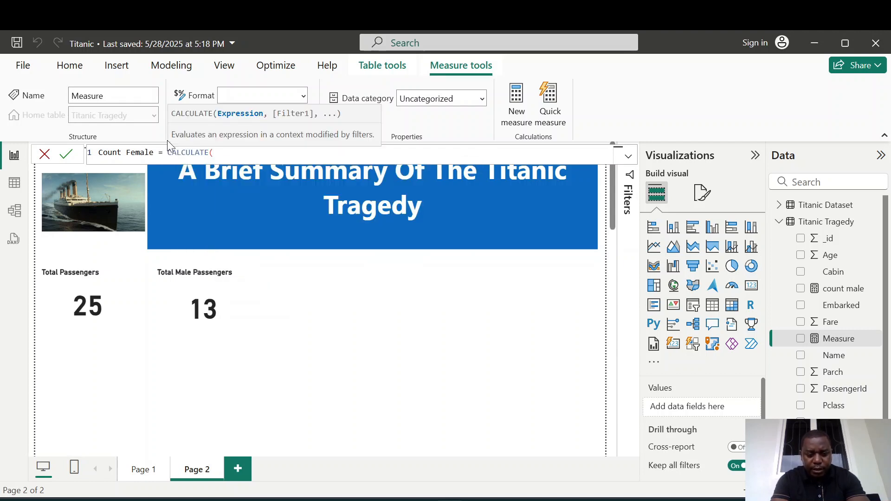
{"action": "type", "text": "coun"}
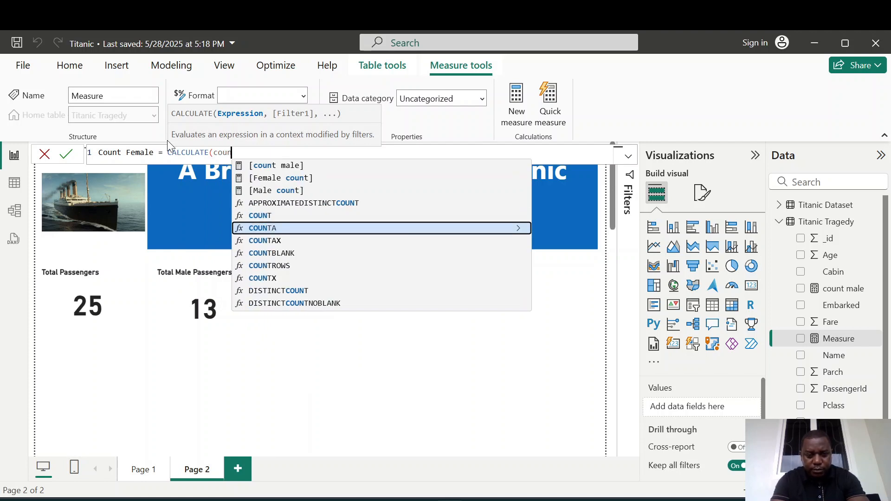
{"action": "key", "text": "Down"}
{"action": "key", "text": "Down"}
{"action": "key", "text": "Down"}
{"action": "key", "text": "Tab"}
{"action": "type", "text": "'"}
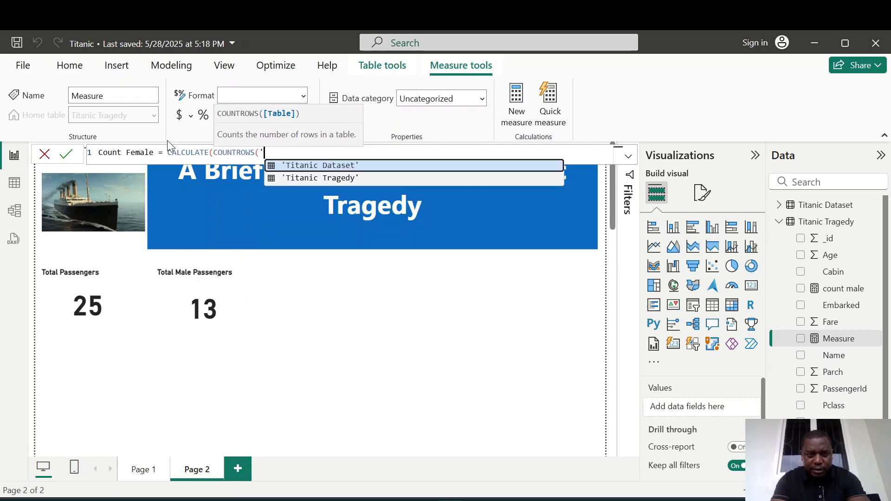
{"action": "key", "text": "Down"}
{"action": "key", "text": "Tab"}
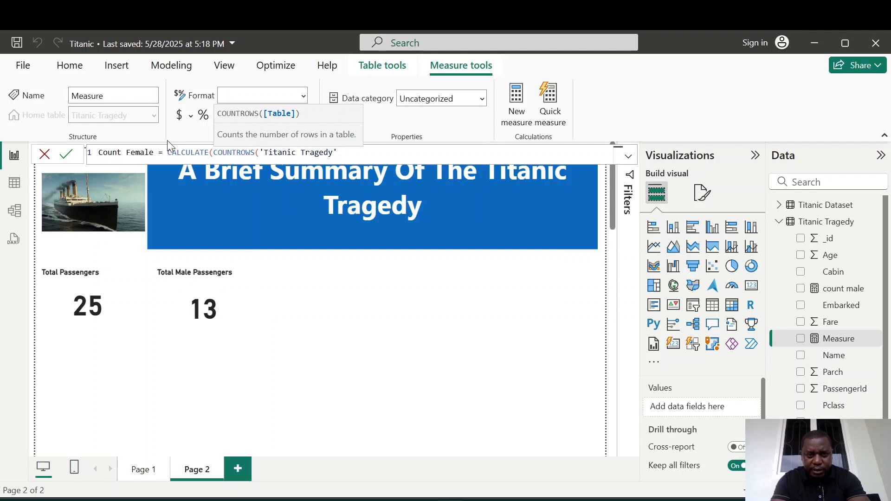
{"action": "type", "text": "),"}
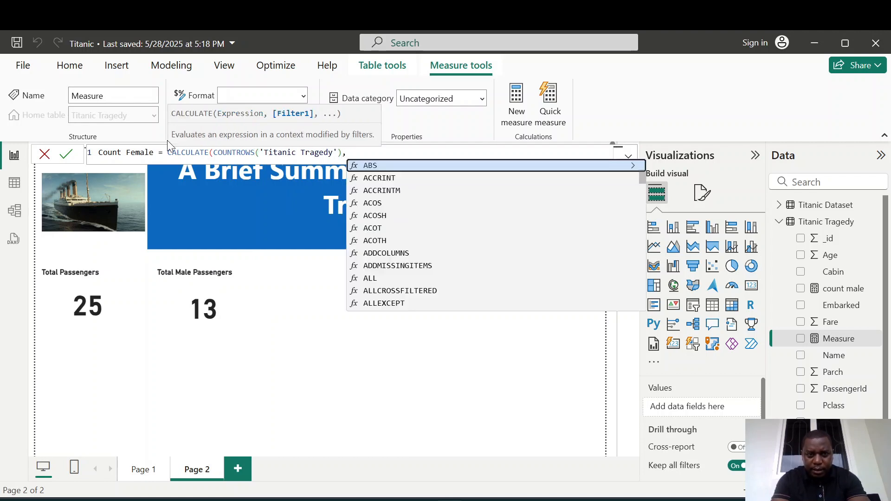
{"action": "type", "text": "'"}
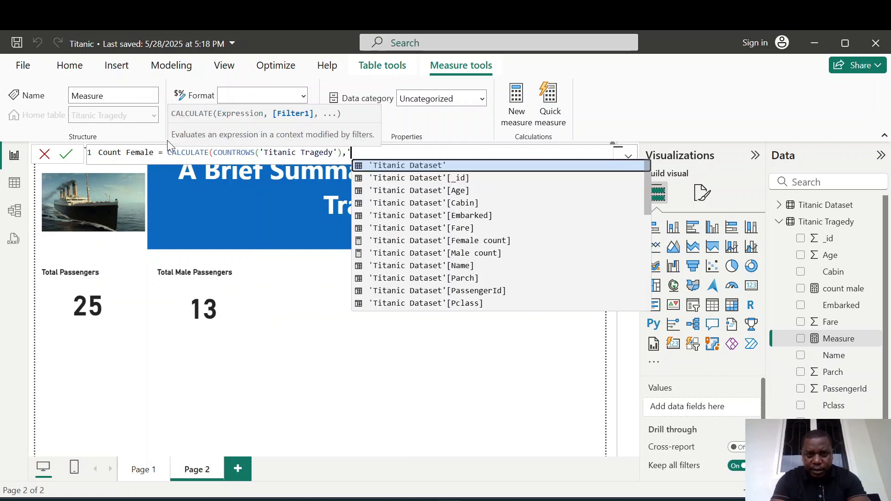
{"action": "key", "text": "Down"}
{"action": "key", "text": "Down"}
{"action": "key", "text": "Down"}
{"action": "key", "text": "Down"}
{"action": "key", "text": "Down"}
{"action": "key", "text": "Down"}
{"action": "key", "text": "Down"}
{"action": "key", "text": "Down"}
{"action": "key", "text": "Down"}
{"action": "key", "text": "Down"}
{"action": "key", "text": "Down"}
{"action": "key", "text": "Down"}
{"action": "key", "text": "Down"}
{"action": "key", "text": "Down"}
{"action": "key", "text": "Down"}
{"action": "key", "text": "Down"}
{"action": "key", "text": "Down"}
{"action": "key", "text": "Down"}
{"action": "key", "text": "Down"}
{"action": "key", "text": "Down"}
{"action": "key", "text": "Down"}
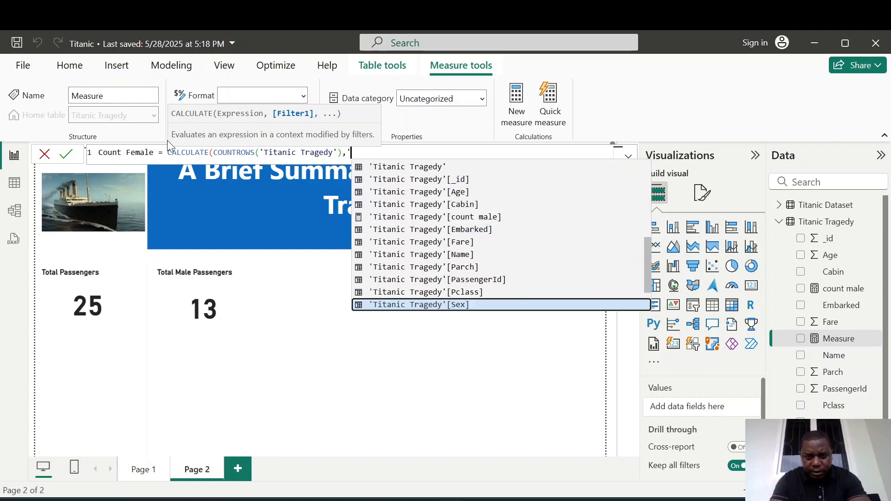
{"action": "key", "text": "Tab"}
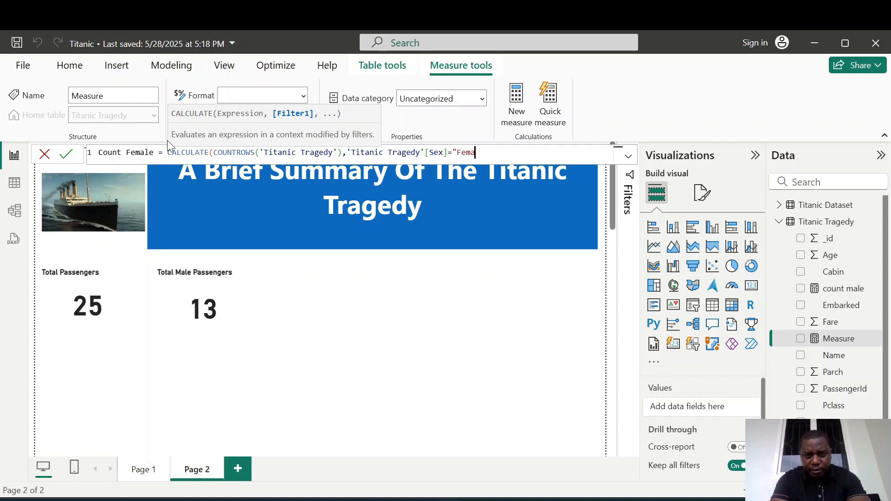
{"action": "type", "text": "\")"}
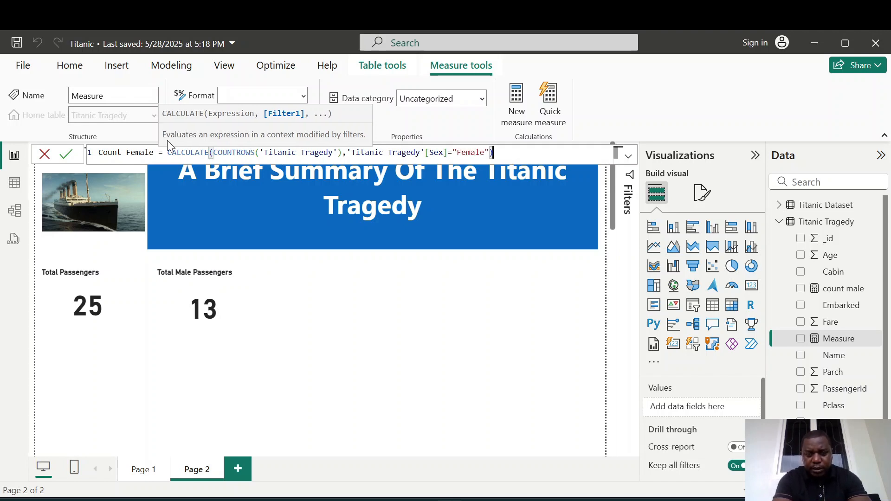
{"action": "left_click", "coordinate": [69, 156]}
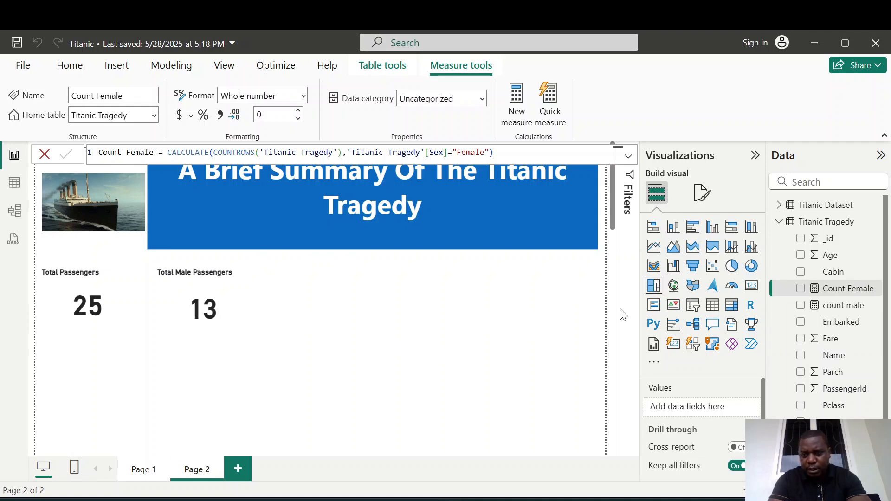
Add a card visual showing Count Female and move it beside the Total Male Passengers card.
{"action": "left_click", "coordinate": [749, 287]}
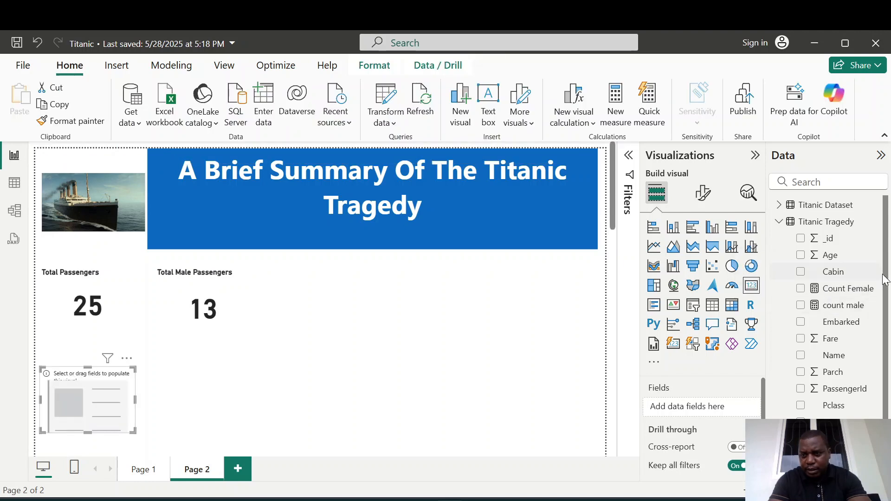
{"action": "left_click", "coordinate": [801, 289]}
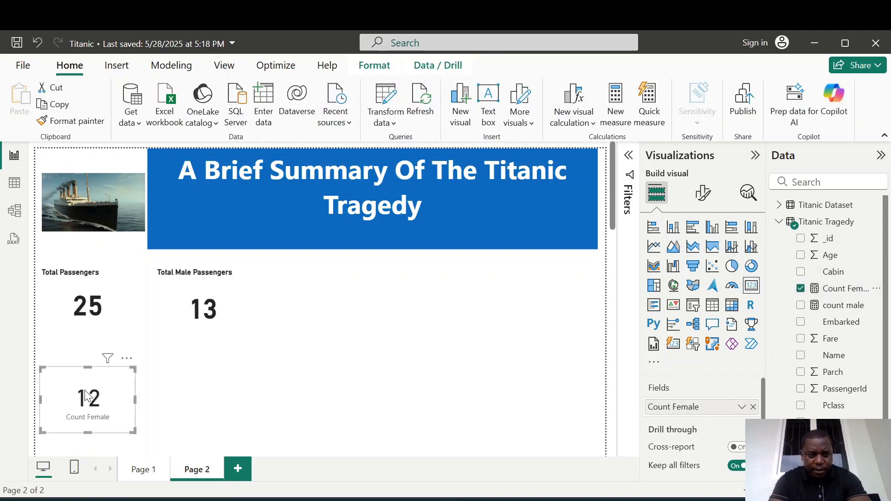
{"action": "left_click_drag", "start_coordinate": [65, 379], "coordinate": [301, 278]}
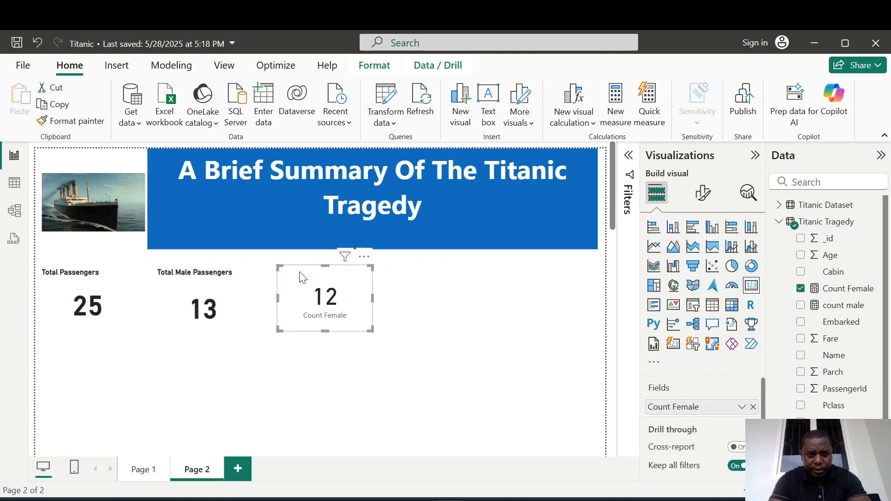
Copy the Total Male Passengers card's formatting onto the Count Female card and nudge that card slightly left.
{"action": "left_click", "coordinate": [214, 288]}
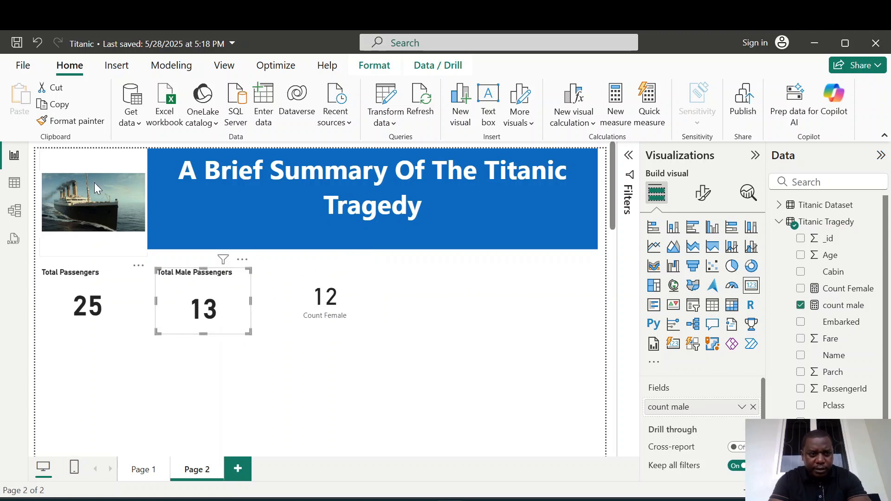
{"action": "left_click", "coordinate": [67, 123]}
{"action": "left_click", "coordinate": [351, 283]}
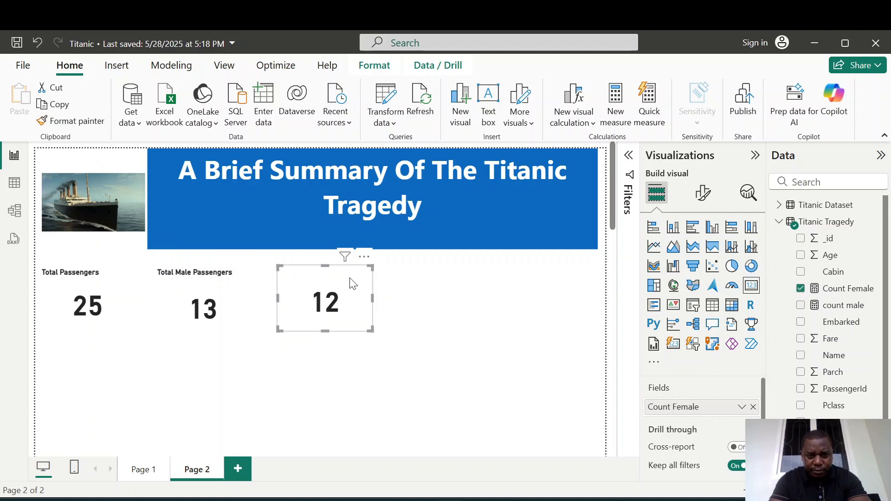
{"action": "left_click_drag", "start_coordinate": [340, 276], "coordinate": [330, 276]}
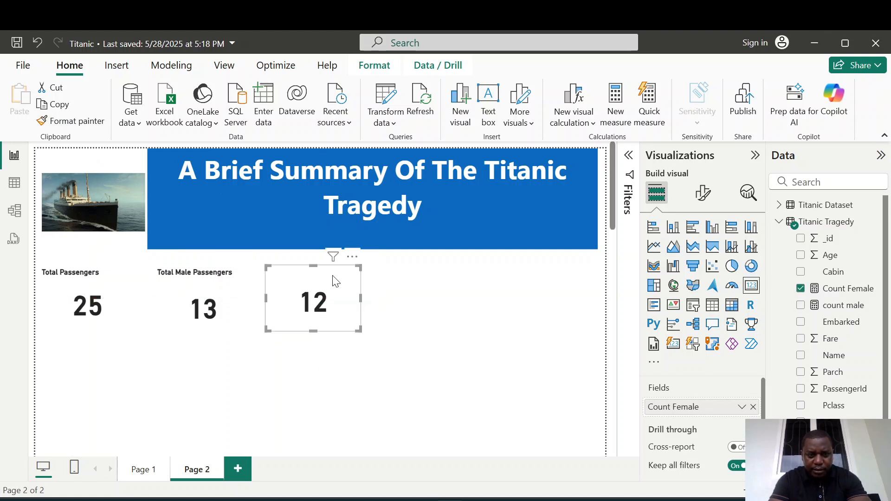
{"action": "left_click", "coordinate": [223, 276]}
{"action": "left_click", "coordinate": [302, 282]}
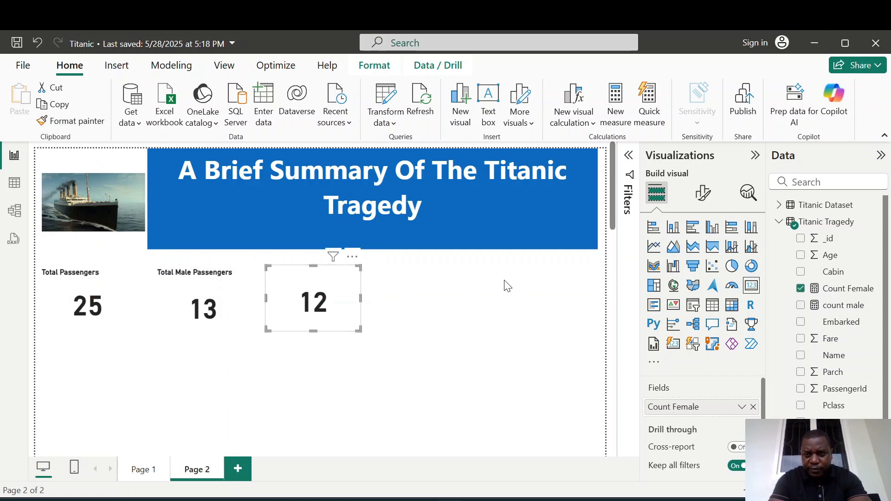
Set the Count Female card's title text to "Total Female Passengers".
{"action": "left_click", "coordinate": [703, 195]}
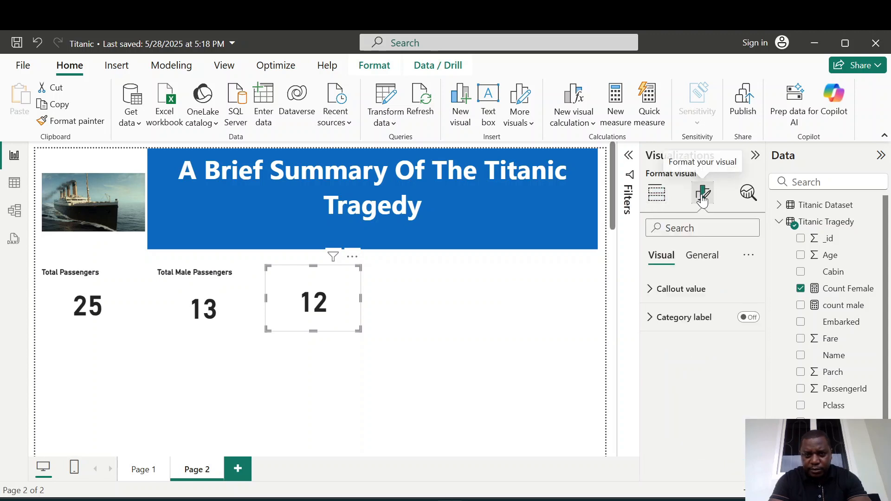
{"action": "left_click", "coordinate": [702, 256]}
{"action": "left_click", "coordinate": [659, 317]}
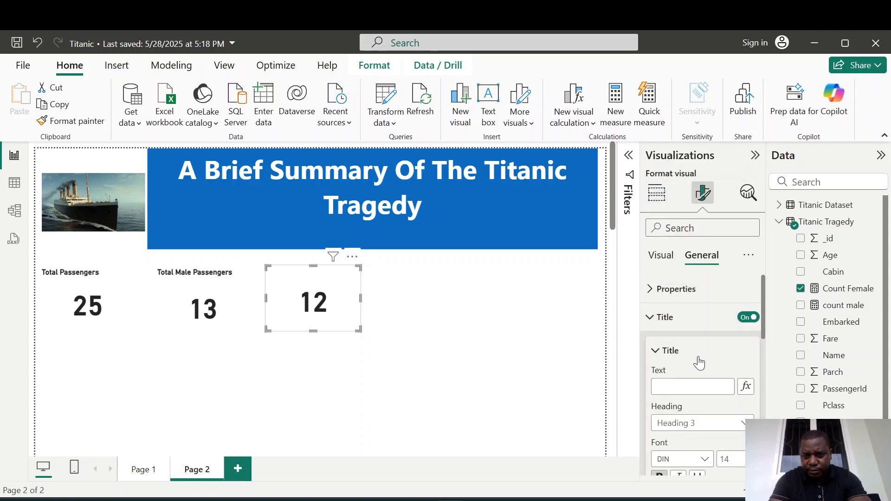
{"action": "type", "text": "F"}
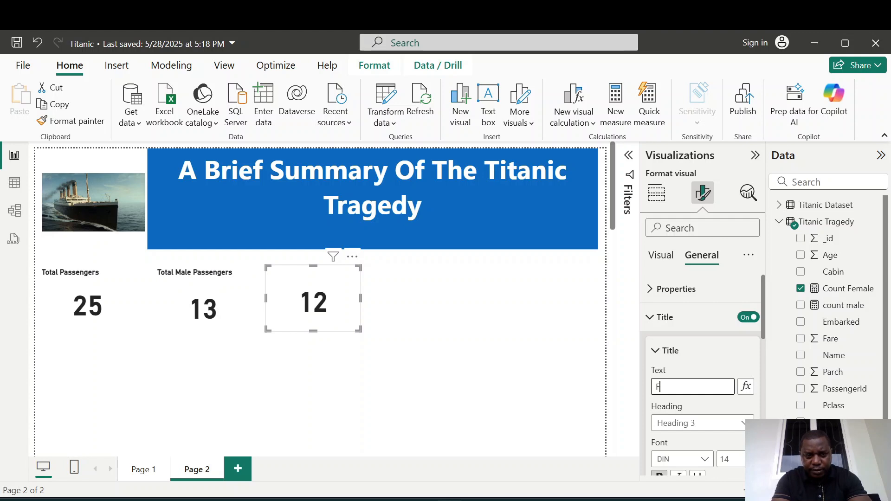
{"action": "key", "text": "BackSpace"}
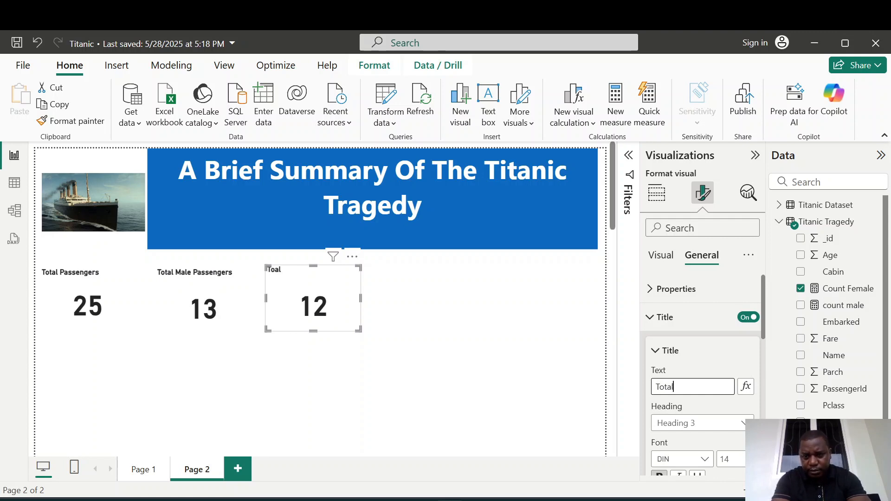
{"action": "type", "text": "Female P"}
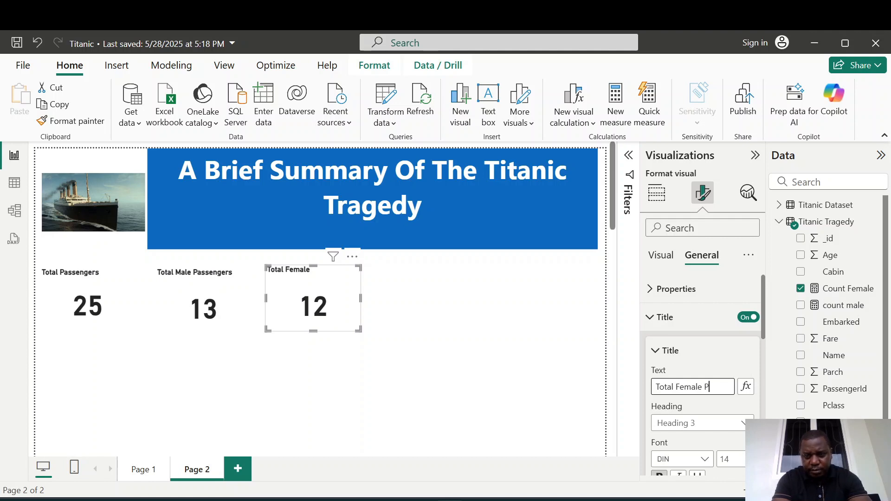
{"action": "type", "text": "assengers"}
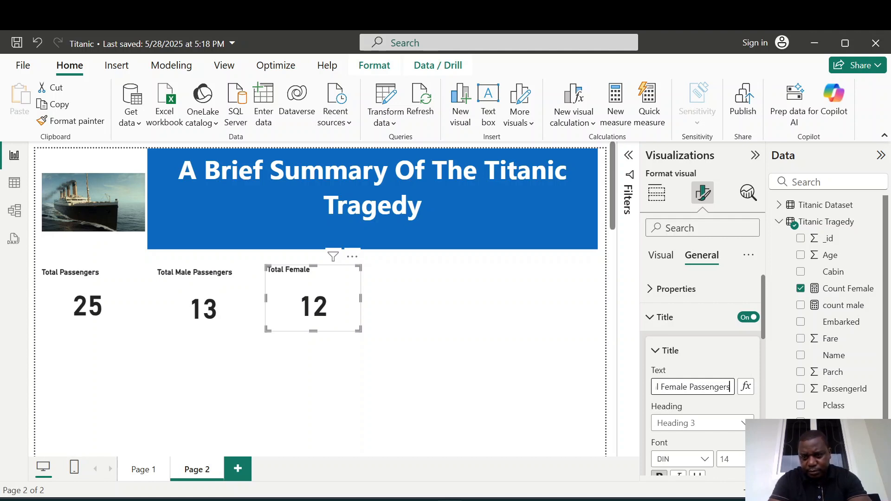
{"action": "left_click", "coordinate": [518, 300]}
{"action": "left_click_drag", "start_coordinate": [612, 209], "coordinate": [611, 217]}
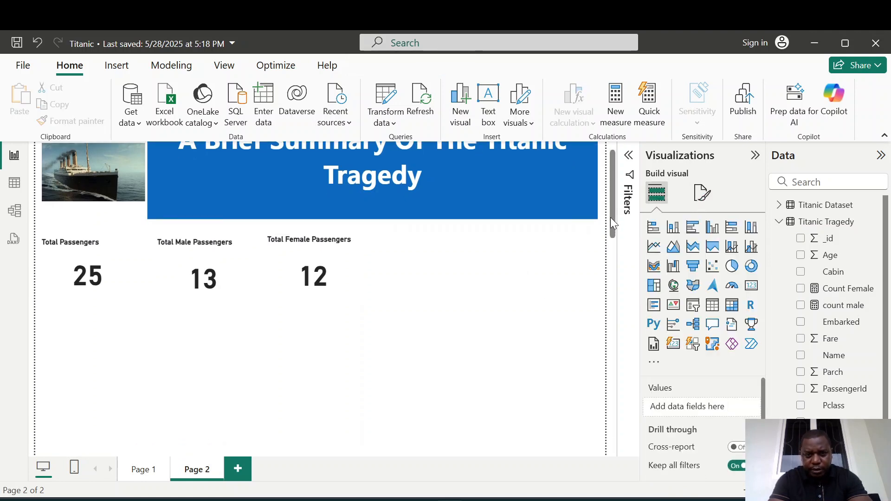
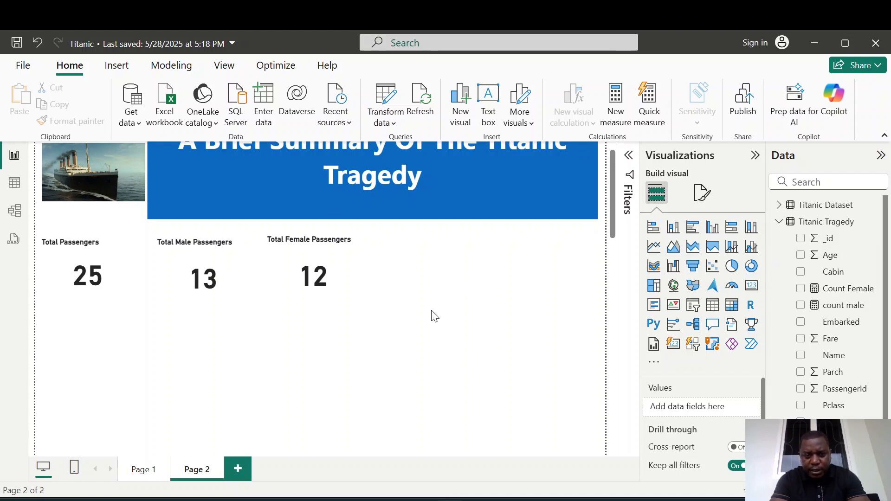
Add a slicer for the Survived field and try filtering the passenger cards by No and Yes.
{"action": "left_click", "coordinate": [694, 311]}
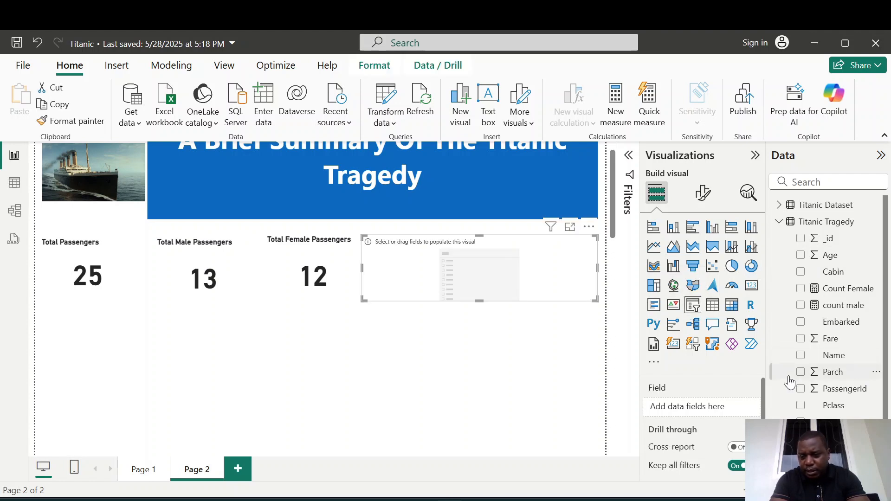
{"action": "left_click", "coordinate": [801, 455]}
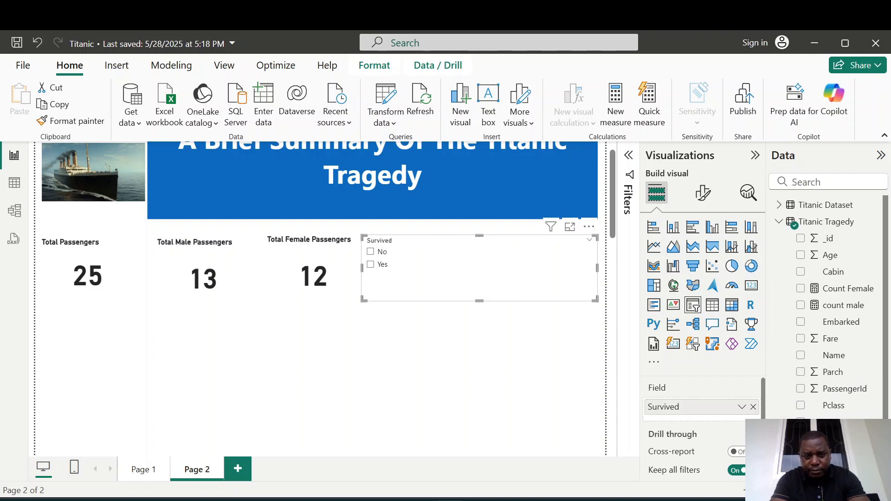
{"action": "left_click", "coordinate": [370, 252]}
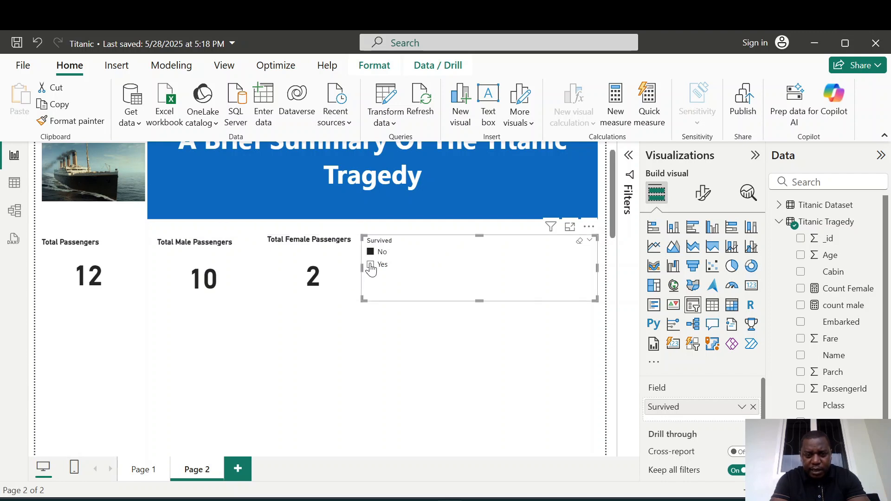
{"action": "left_click", "coordinate": [370, 264]}
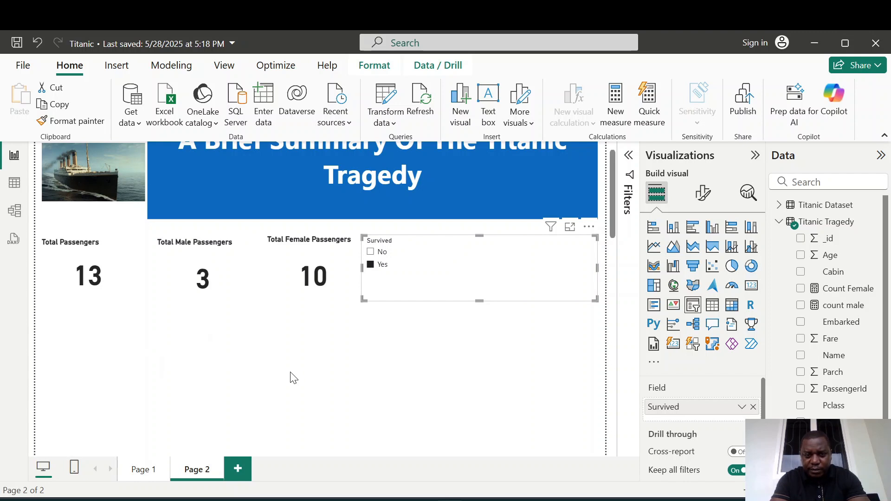
{"action": "left_click", "coordinate": [427, 405]}
{"action": "left_click", "coordinate": [416, 256]}
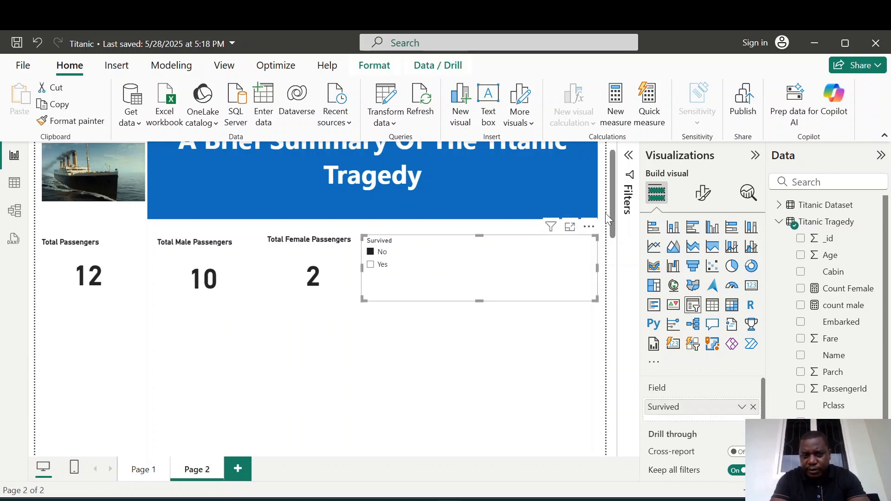
{"action": "left_click", "coordinate": [388, 252]}
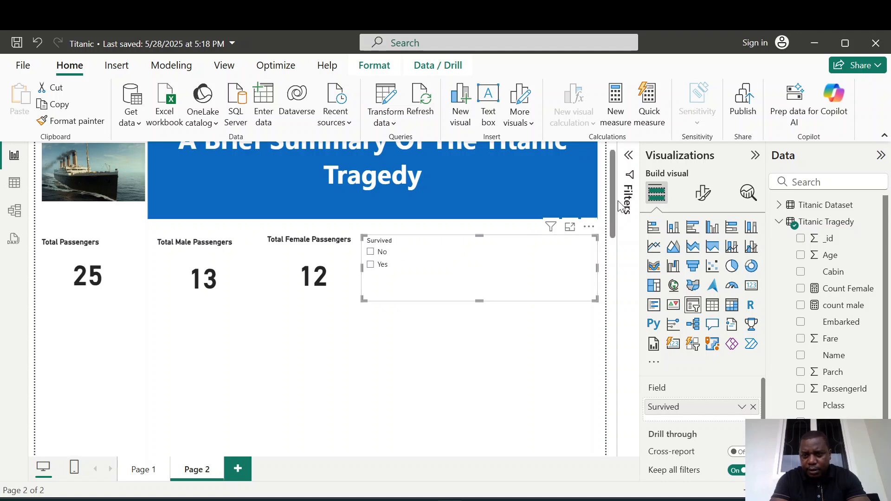
Turn off the slicer header and give the slicer a bold title reading "Survived Passengers".
{"action": "left_click", "coordinate": [703, 192]}
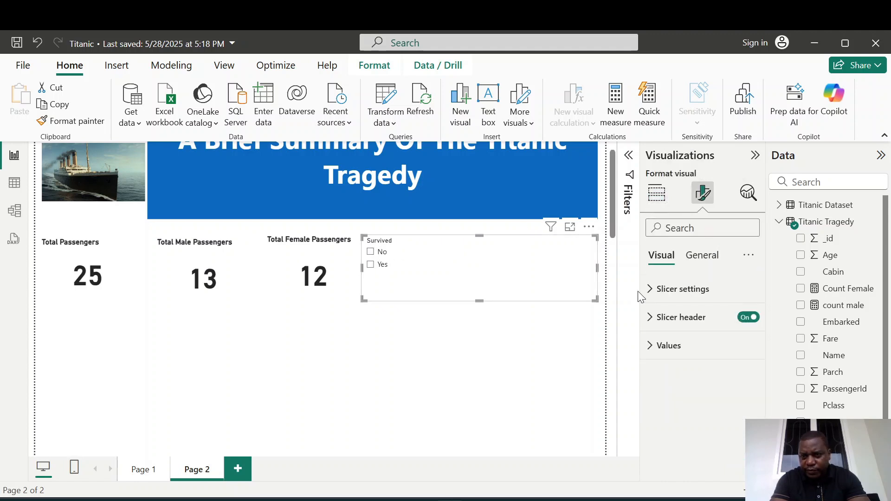
{"action": "left_click", "coordinate": [743, 318]}
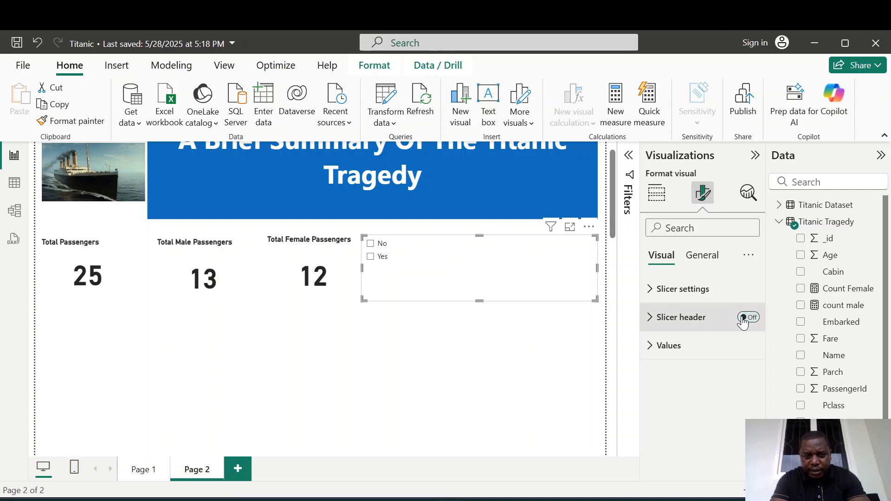
{"action": "left_click", "coordinate": [711, 258]}
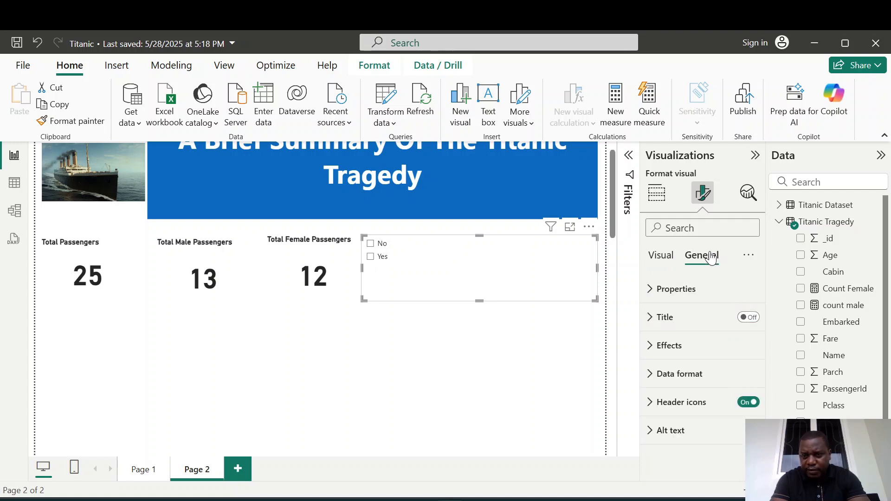
{"action": "left_click", "coordinate": [652, 317]}
{"action": "left_click", "coordinate": [748, 318]}
{"action": "left_click", "coordinate": [678, 351]}
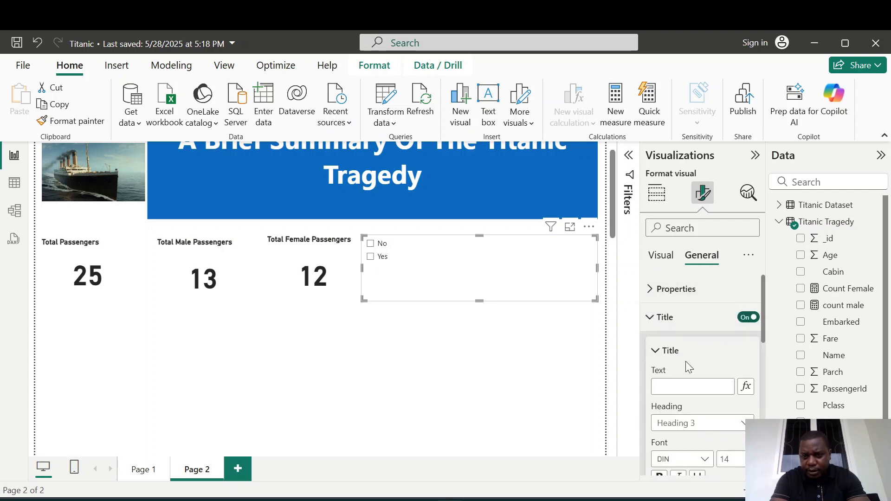
{"action": "left_click", "coordinate": [687, 386]}
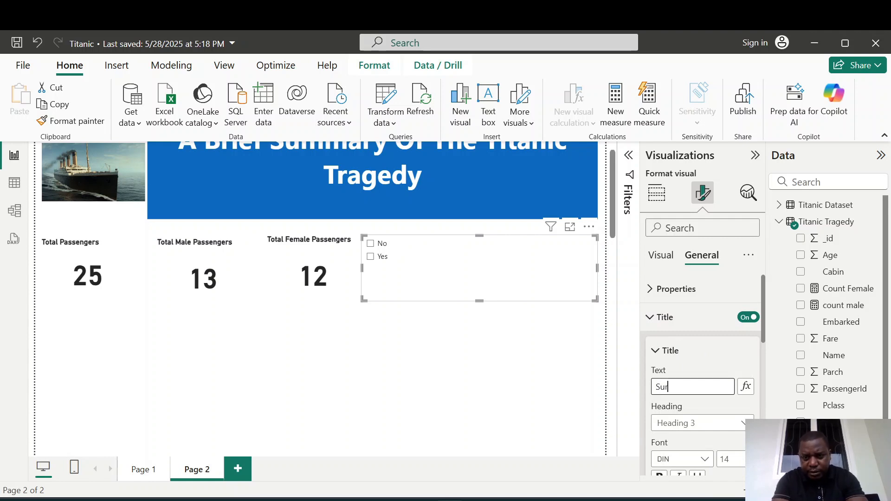
{"action": "type", "text": "Survived Passengers"}
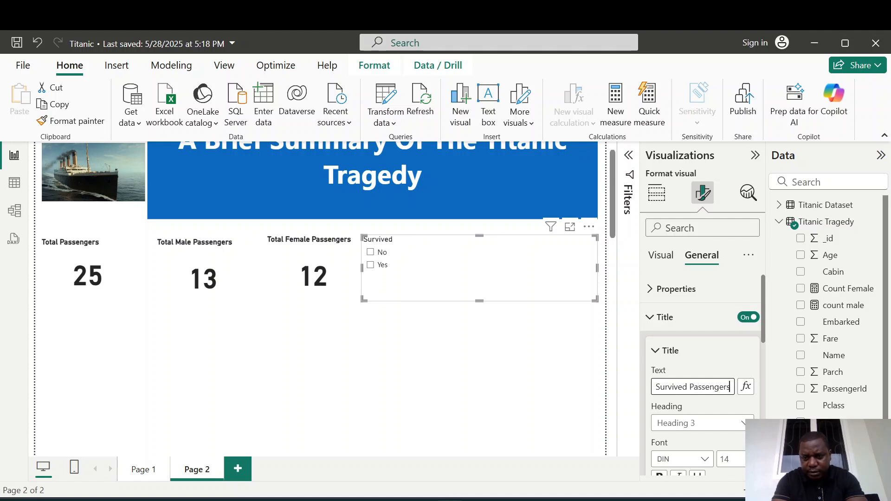
{"action": "left_click", "coordinate": [662, 476]}
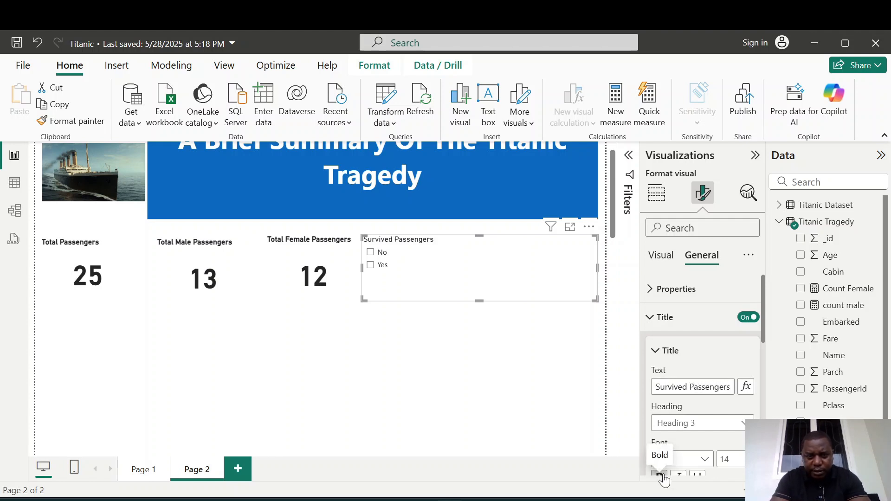
{"action": "left_click", "coordinate": [508, 421]}
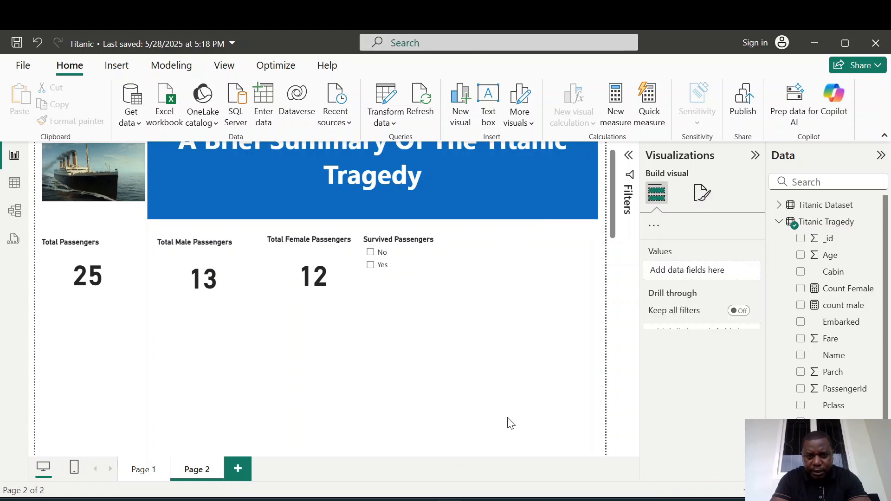
Set the Survived slicer's style to Dropdown.
{"action": "left_click", "coordinate": [457, 243]}
{"action": "left_click", "coordinate": [702, 192]}
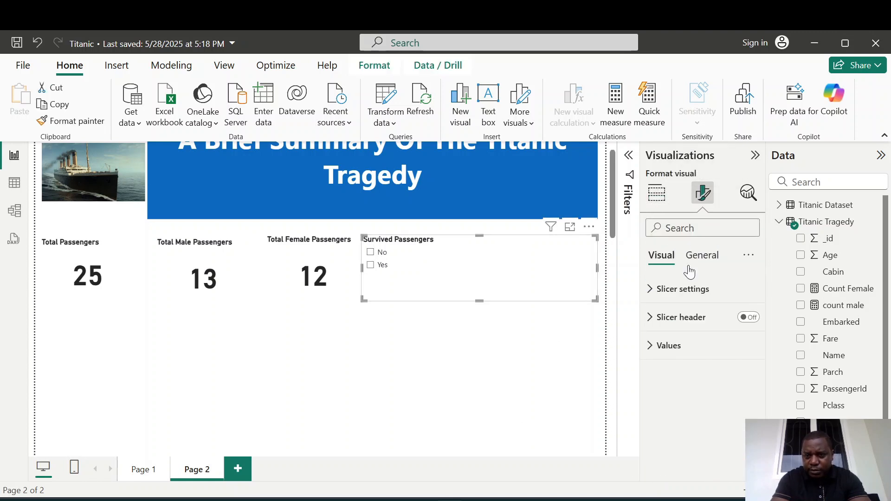
{"action": "left_click", "coordinate": [648, 297]}
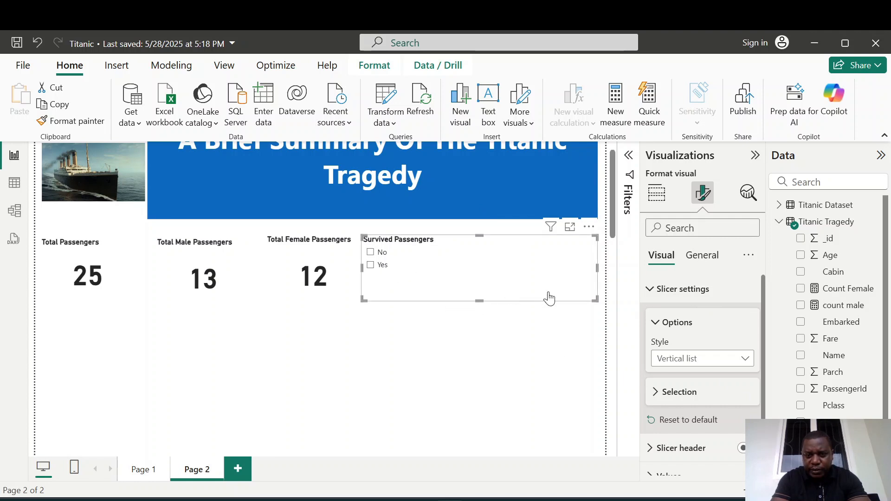
{"action": "left_click", "coordinate": [744, 359]}
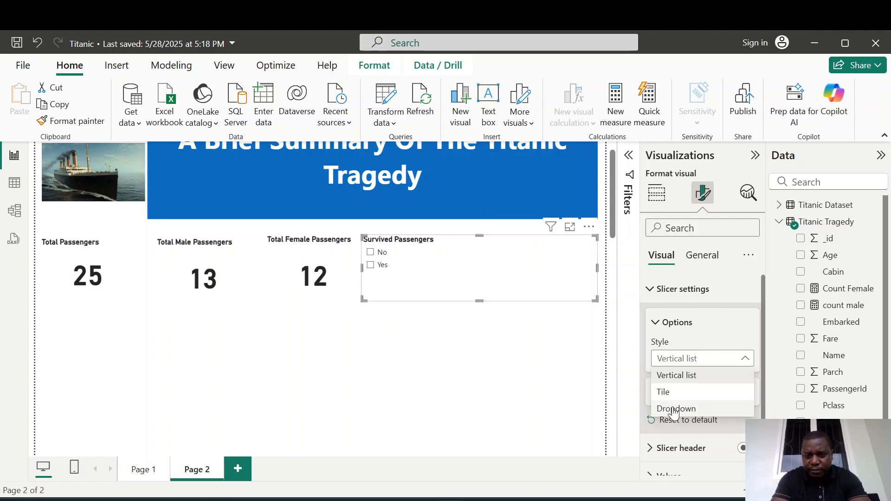
{"action": "left_click", "coordinate": [674, 410]}
{"action": "left_click", "coordinate": [746, 362]}
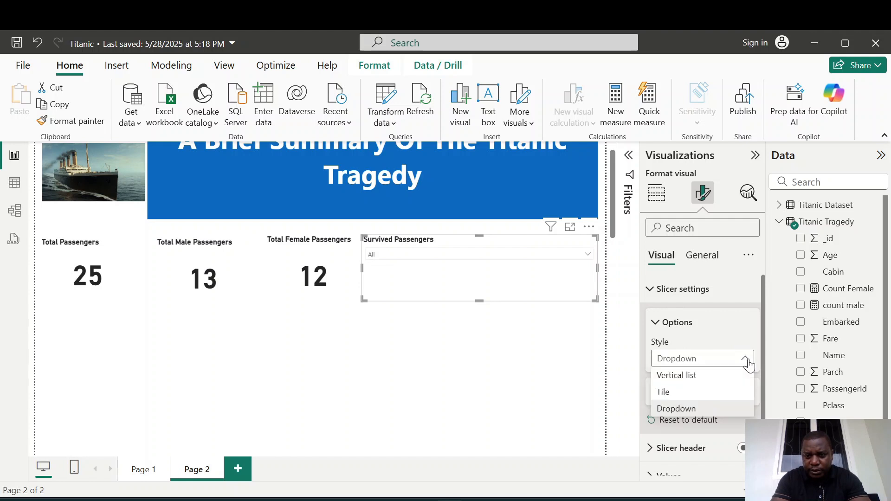
{"action": "left_click", "coordinate": [666, 393]}
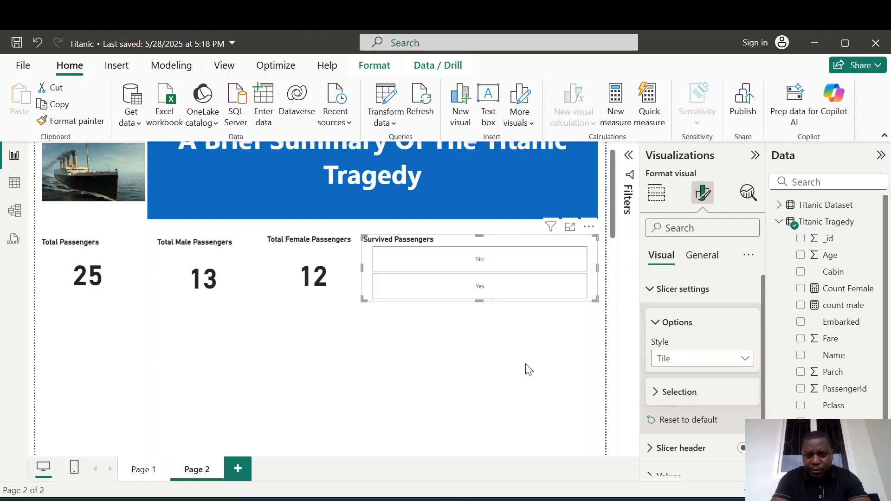
{"action": "left_click", "coordinate": [745, 359]}
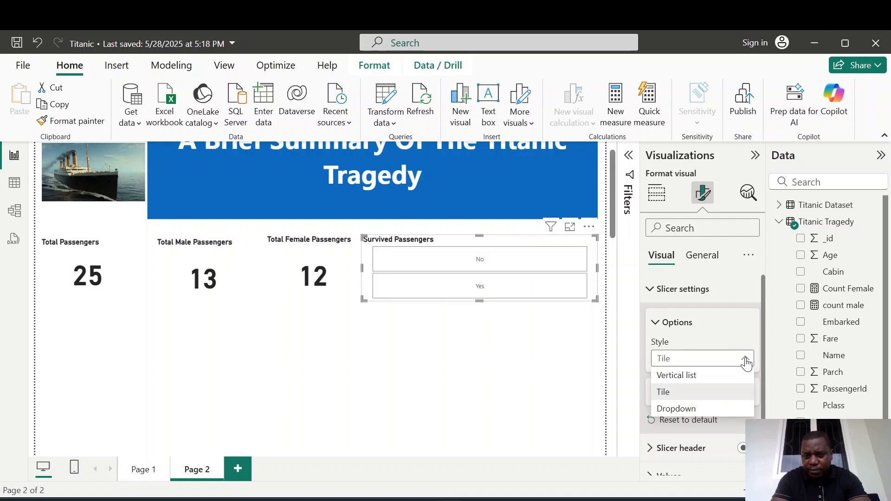
{"action": "left_click", "coordinate": [665, 408]}
{"action": "left_click", "coordinate": [506, 357]}
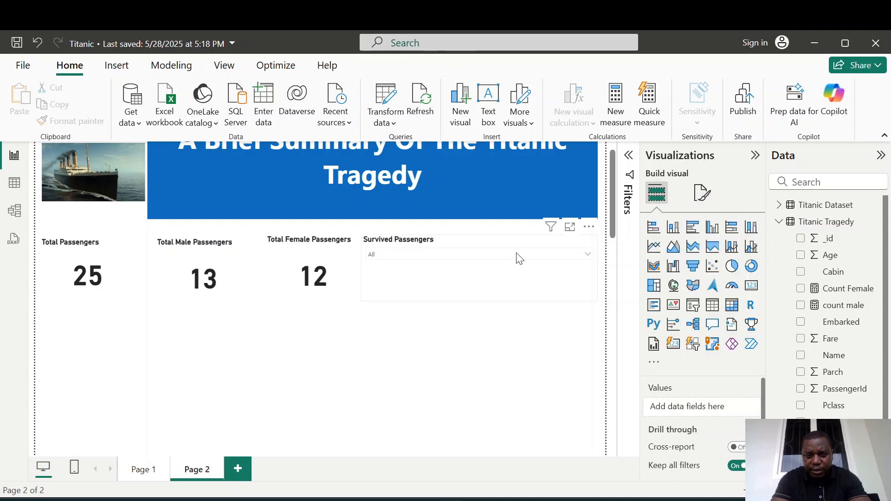
Shrink the slicer so it sits compactly beside the Total Female Passengers card.
{"action": "left_click", "coordinate": [495, 247]}
{"action": "left_click_drag", "start_coordinate": [597, 300], "coordinate": [450, 275]}
{"action": "left_click", "coordinate": [553, 254]}
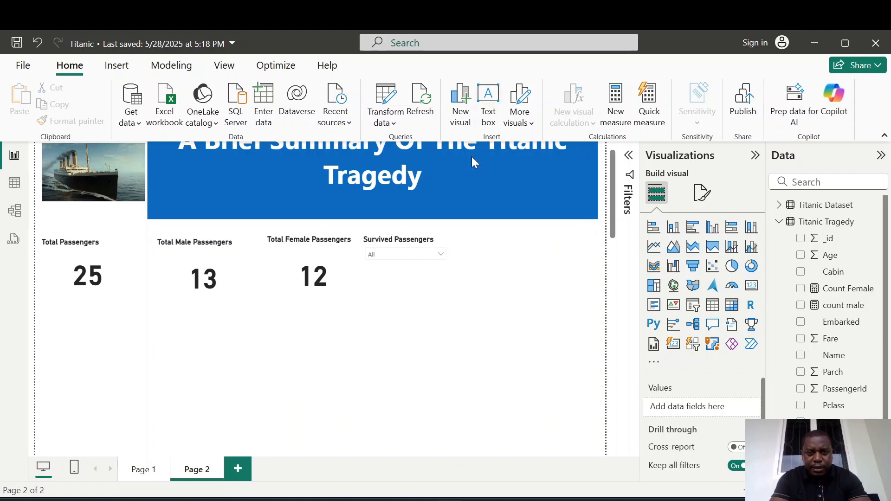
Insert a rectangle shape and stretch it into a thin horizontal bar spanning the page below the cards.
{"action": "left_click", "coordinate": [119, 67]}
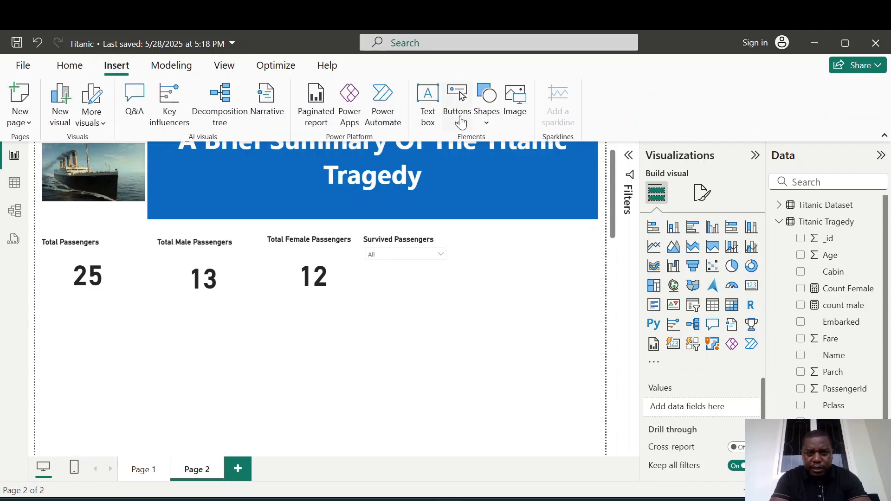
{"action": "left_click", "coordinate": [486, 123]}
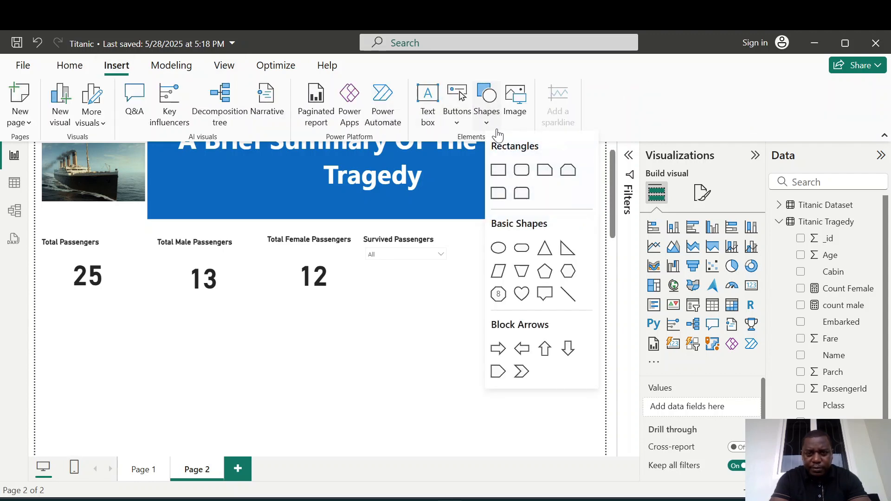
{"action": "left_click", "coordinate": [499, 170]}
{"action": "left_click_drag", "start_coordinate": [427, 302], "coordinate": [362, 331]}
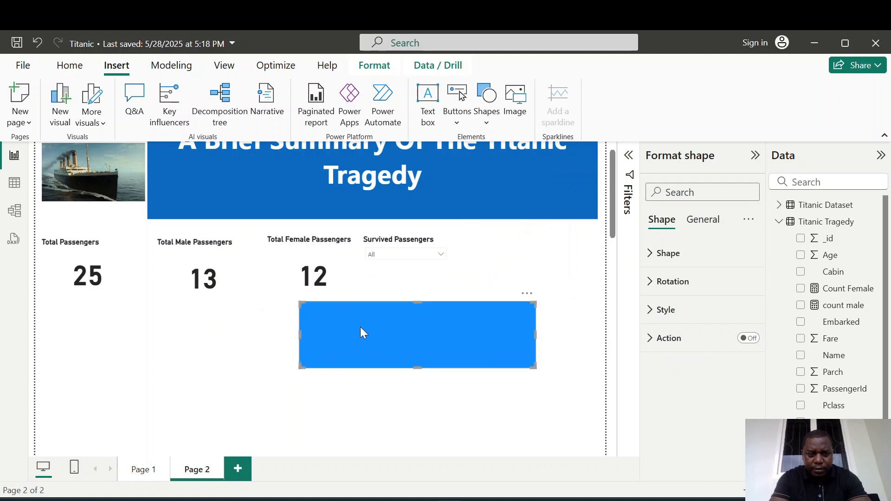
{"action": "left_click_drag", "start_coordinate": [301, 335], "coordinate": [41, 322]}
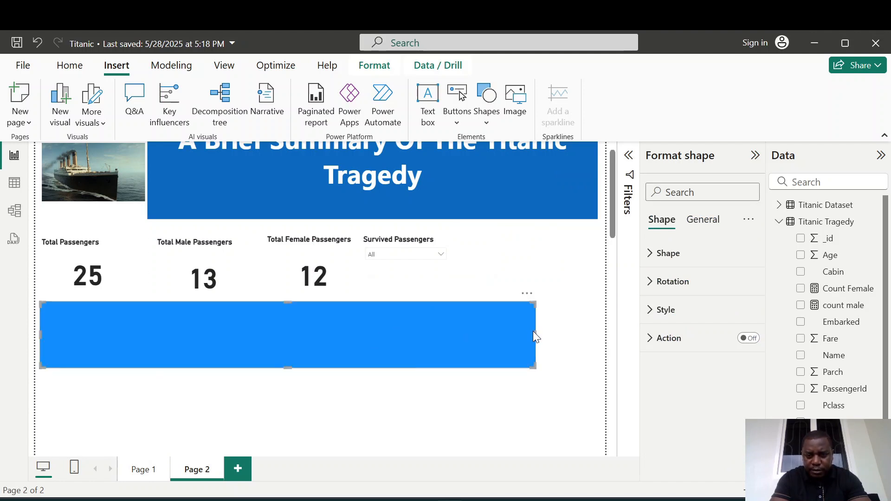
{"action": "left_click_drag", "start_coordinate": [535, 334], "coordinate": [597, 331]}
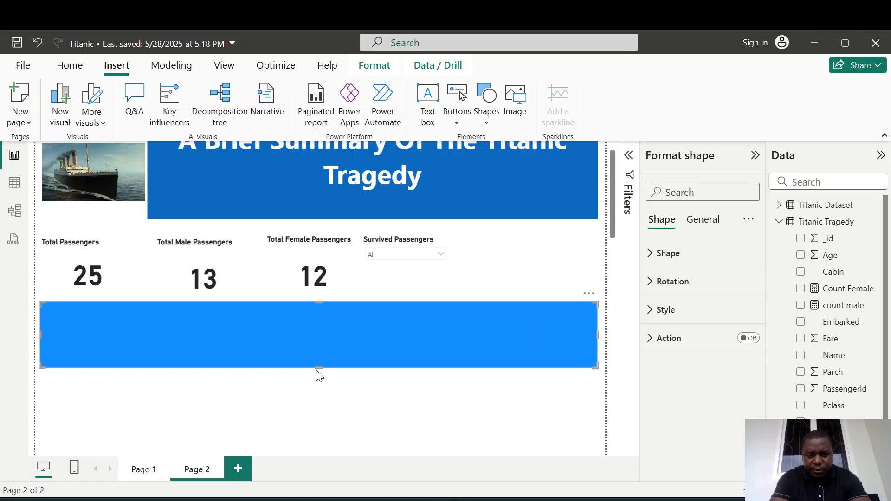
{"action": "left_click_drag", "start_coordinate": [319, 368], "coordinate": [314, 312]}
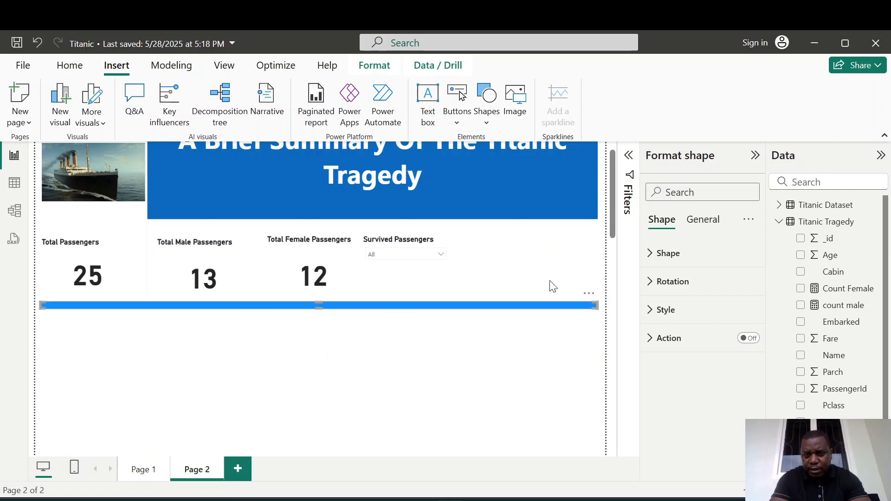
Set the bar's fill color to green #338061.
{"action": "left_click", "coordinate": [651, 310]}
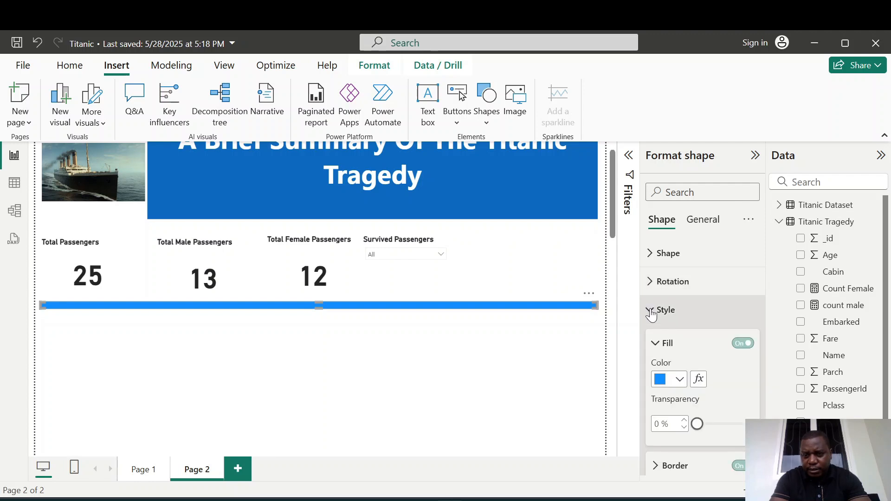
{"action": "left_click", "coordinate": [681, 379]}
{"action": "left_click", "coordinate": [704, 346]}
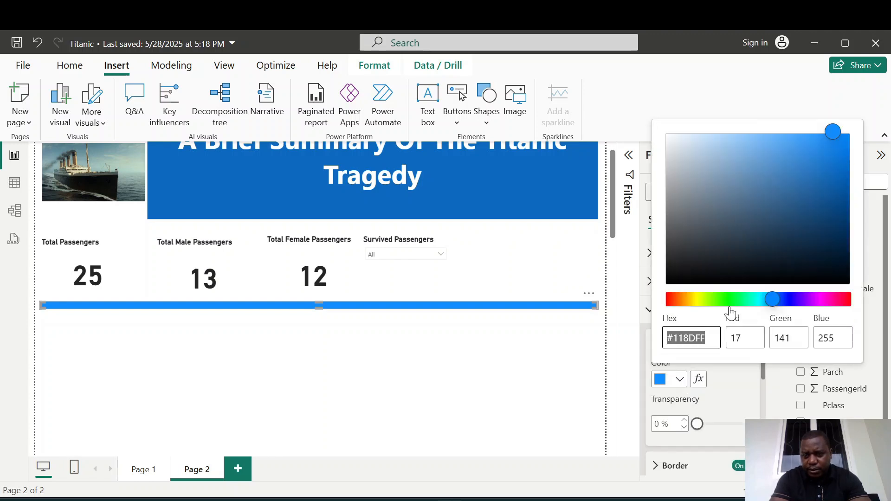
{"action": "left_click", "coordinate": [745, 300]}
{"action": "left_click", "coordinate": [771, 207]}
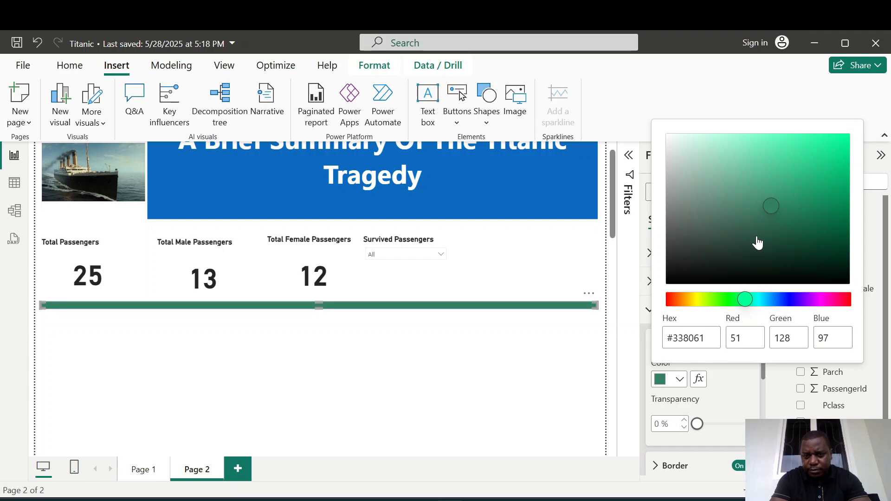
{"action": "left_click", "coordinate": [474, 372]}
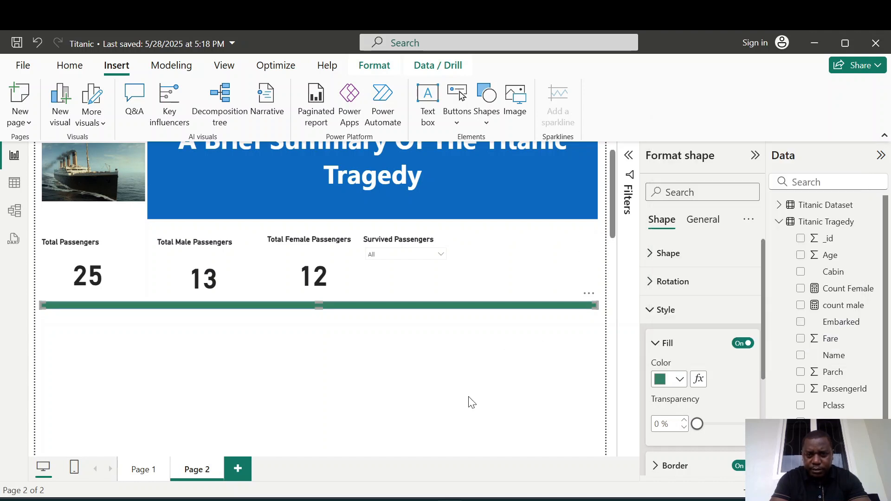
{"action": "left_click", "coordinate": [533, 500]}
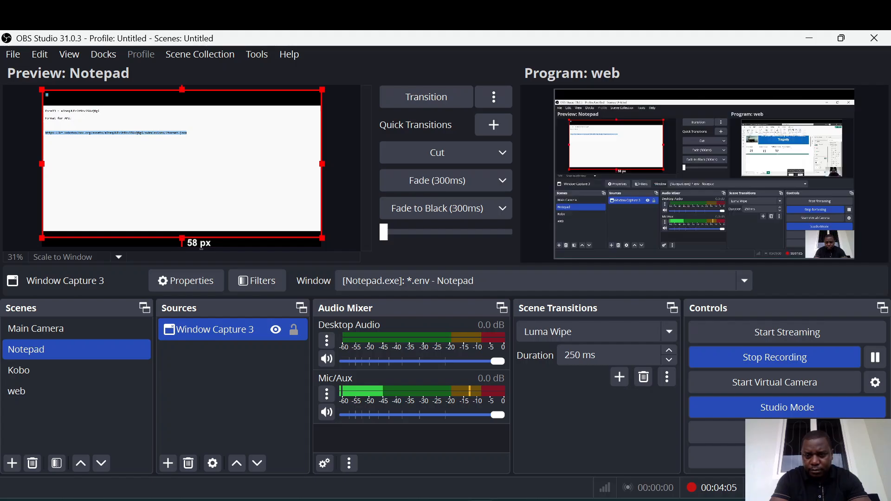
{"action": "left_click", "coordinate": [550, 500]}
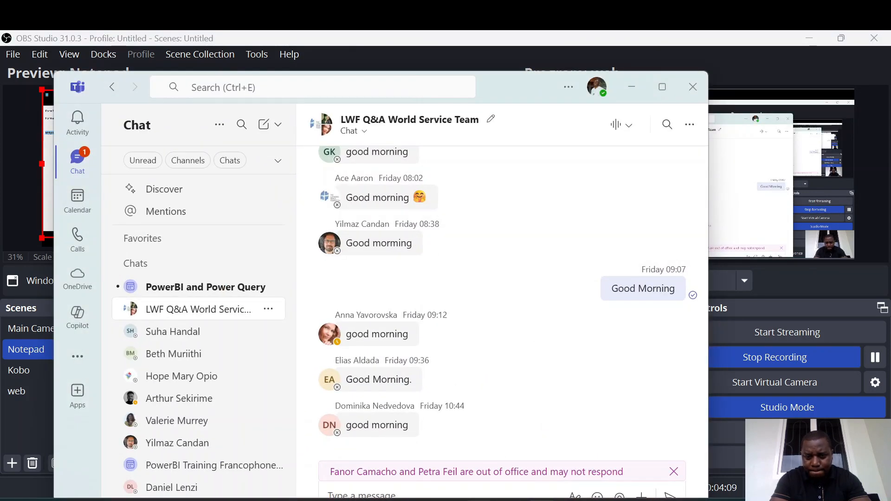
{"action": "left_click", "coordinate": [514, 500]}
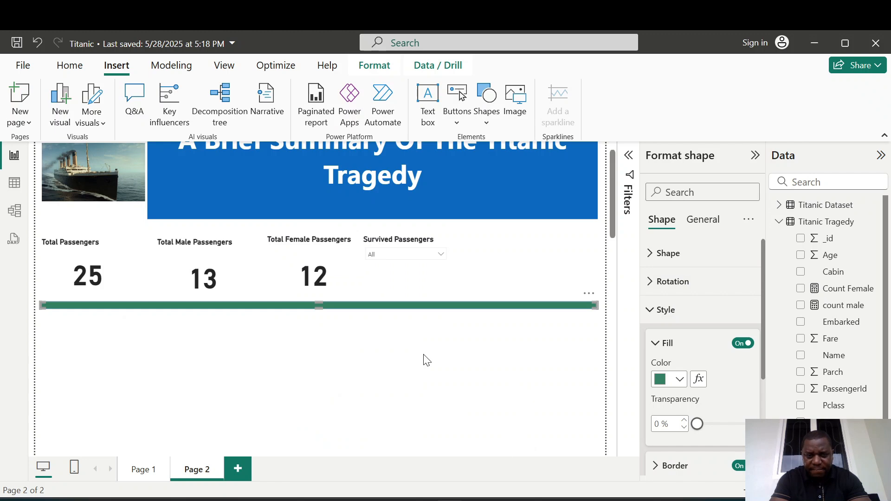
{"action": "left_click_drag", "start_coordinate": [317, 307], "coordinate": [318, 313]}
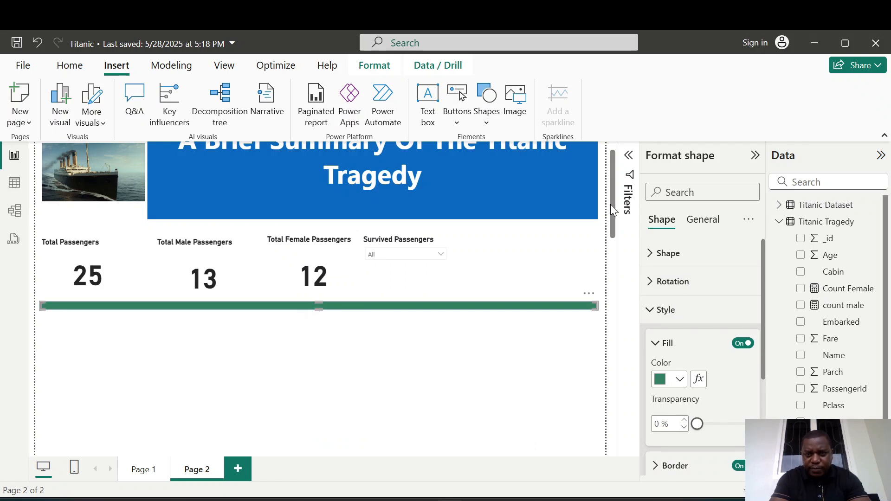
{"action": "left_click_drag", "start_coordinate": [611, 204], "coordinate": [612, 221]}
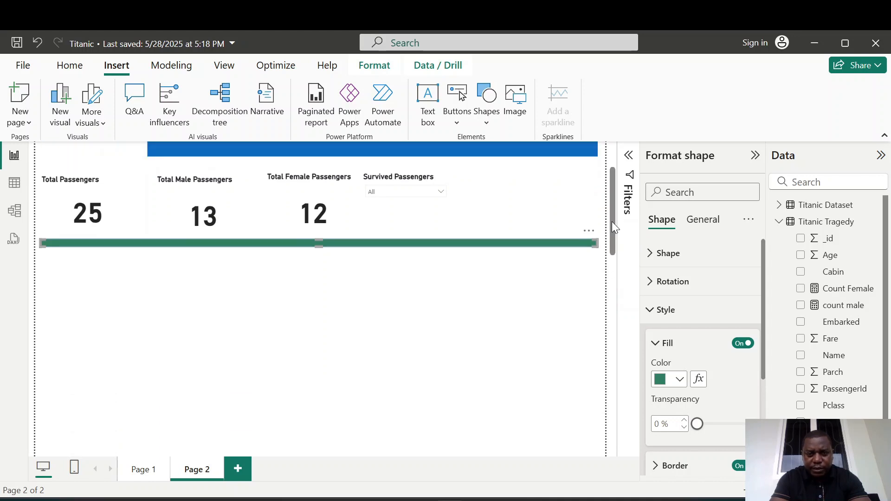
{"action": "left_click", "coordinate": [244, 318]}
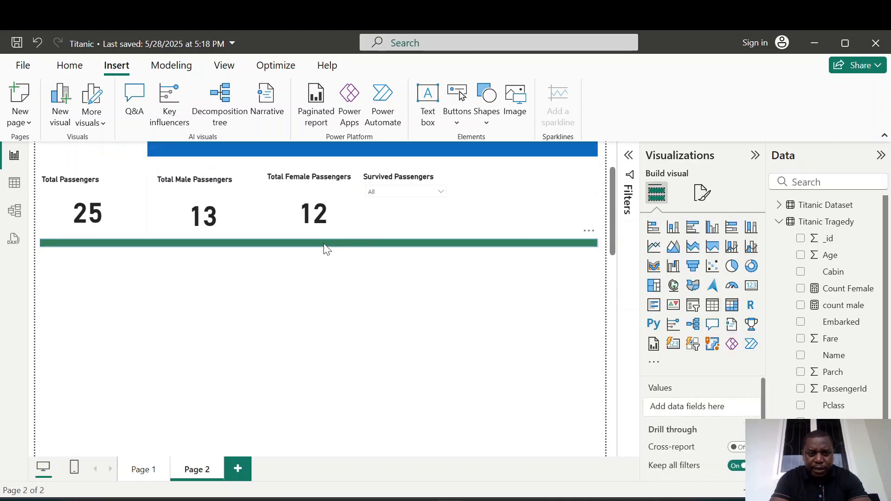
{"action": "left_click", "coordinate": [325, 244]}
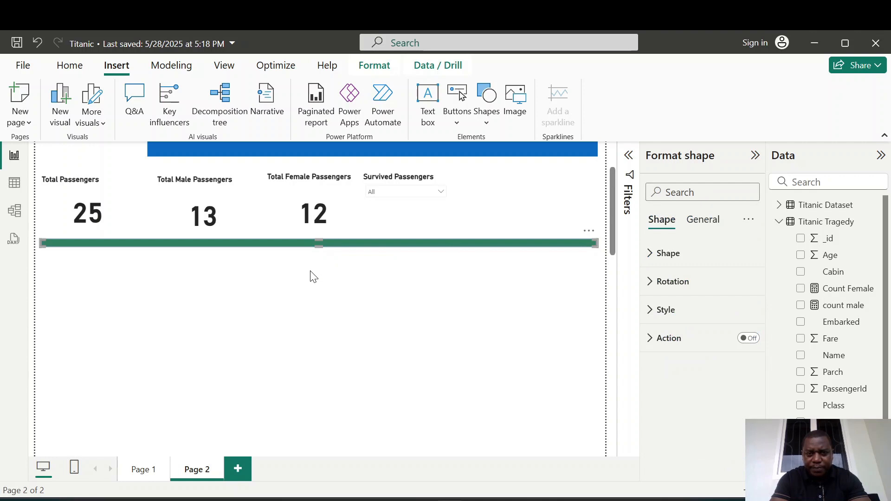
{"action": "left_click", "coordinate": [380, 360]}
Insert a rectangle below the green bar, size it to fill the left half of the page, and turn off its fill.
{"action": "left_click", "coordinate": [482, 121]}
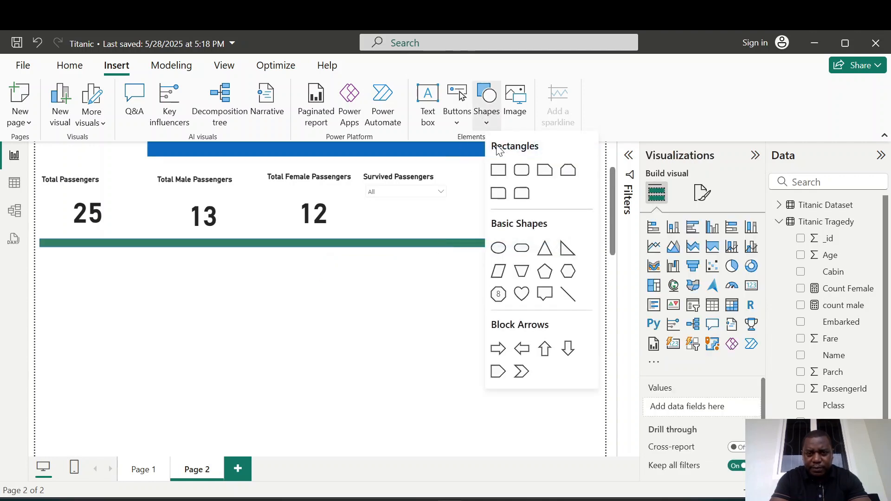
{"action": "left_click", "coordinate": [499, 171]}
{"action": "left_click_drag", "start_coordinate": [502, 204], "coordinate": [89, 282]}
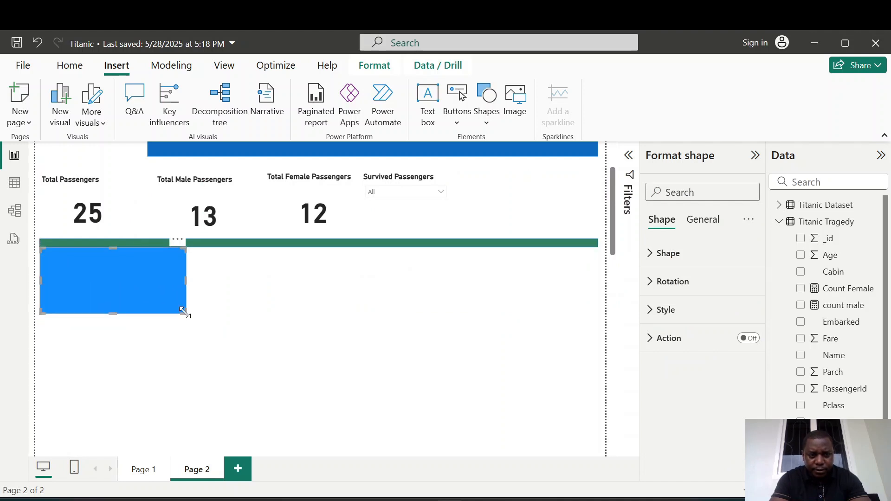
{"action": "left_click_drag", "start_coordinate": [185, 313], "coordinate": [313, 443]}
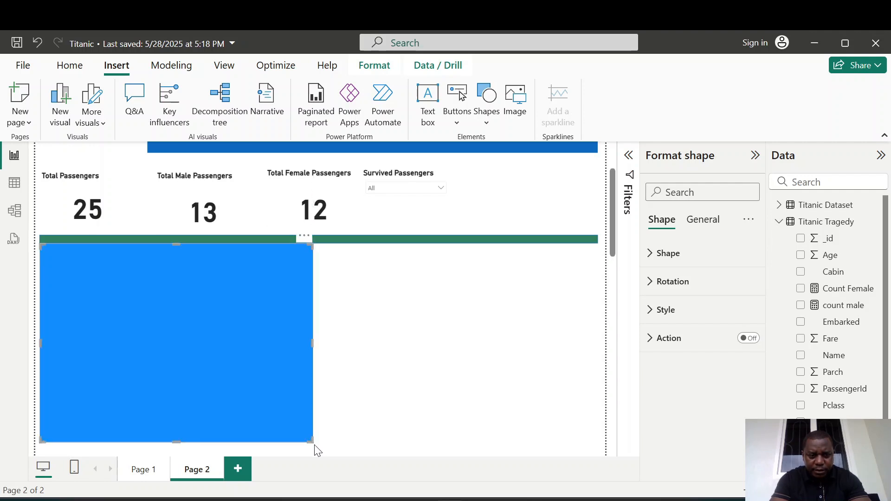
{"action": "left_click", "coordinate": [652, 310]}
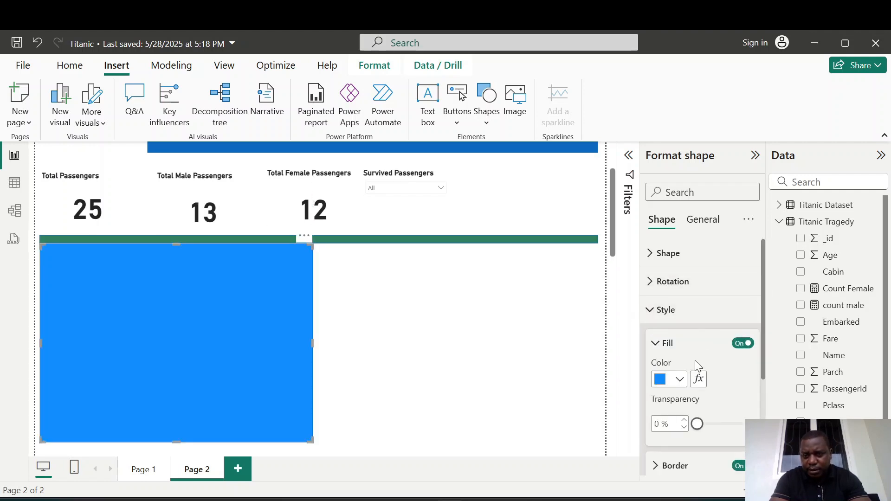
{"action": "left_click", "coordinate": [742, 343]}
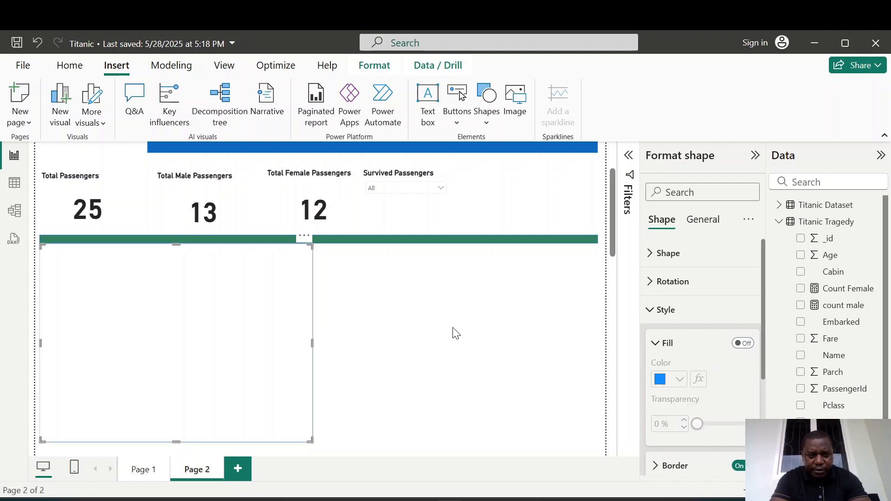
Duplicate the outline rectangle into the right half and align both rectangles side by side.
{"action": "left_click", "coordinate": [452, 330]}
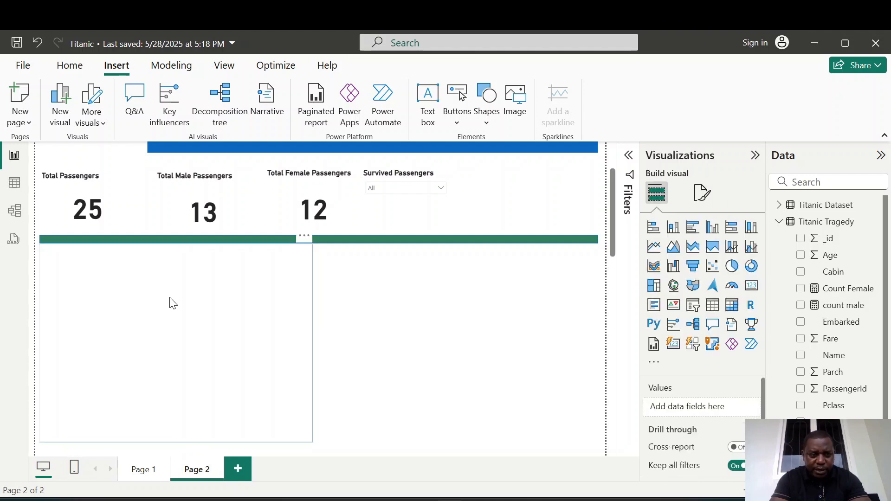
{"action": "left_click", "coordinate": [173, 309]}
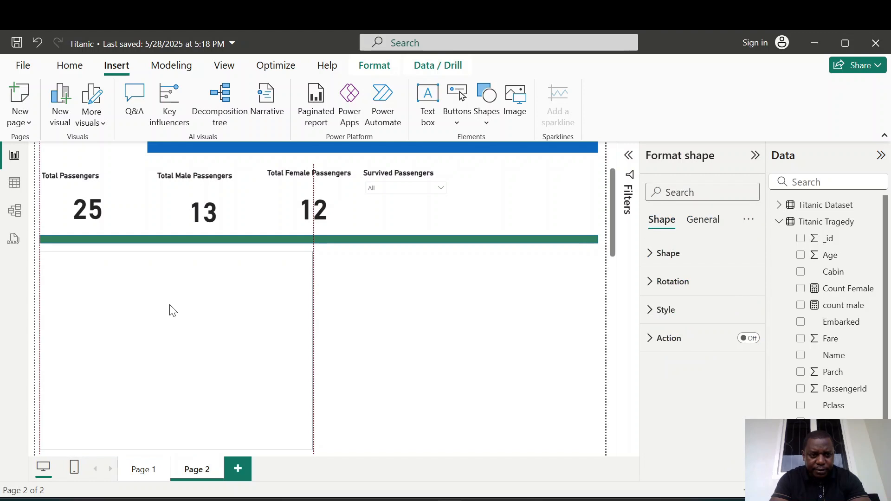
{"action": "left_click", "coordinate": [327, 311]}
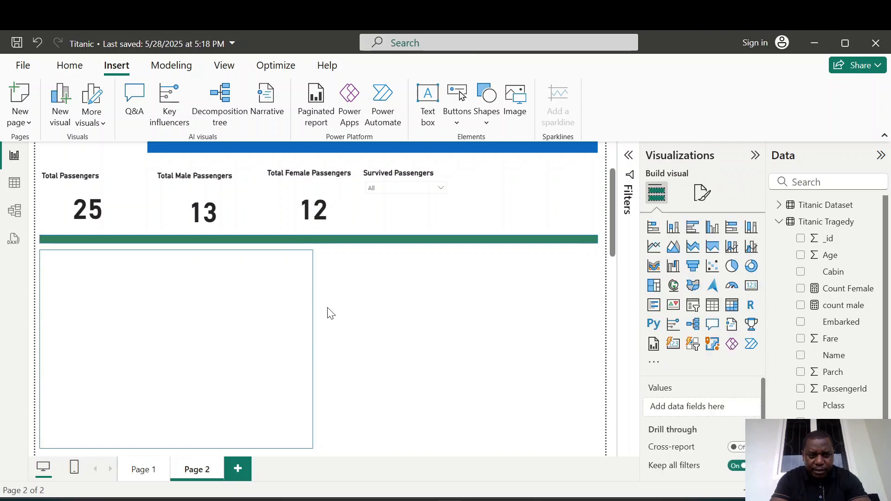
{"action": "left_click", "coordinate": [163, 338]}
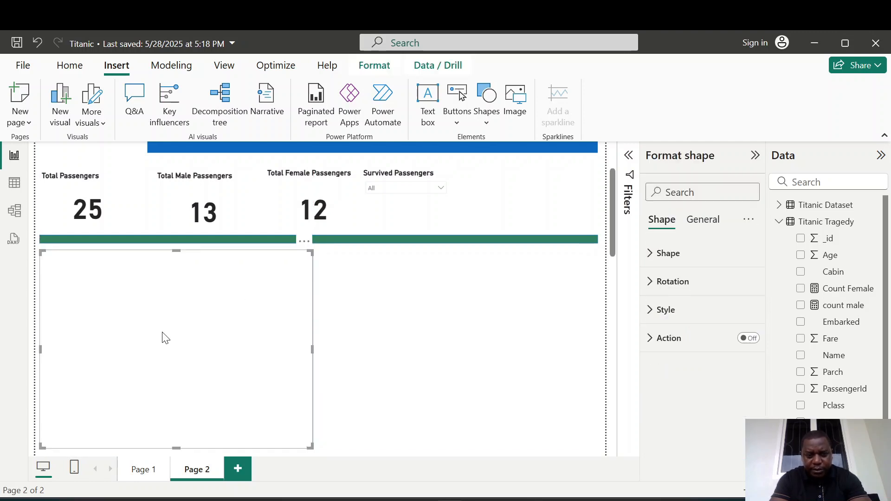
{"action": "left_click_drag", "start_coordinate": [159, 312], "coordinate": [438, 309]}
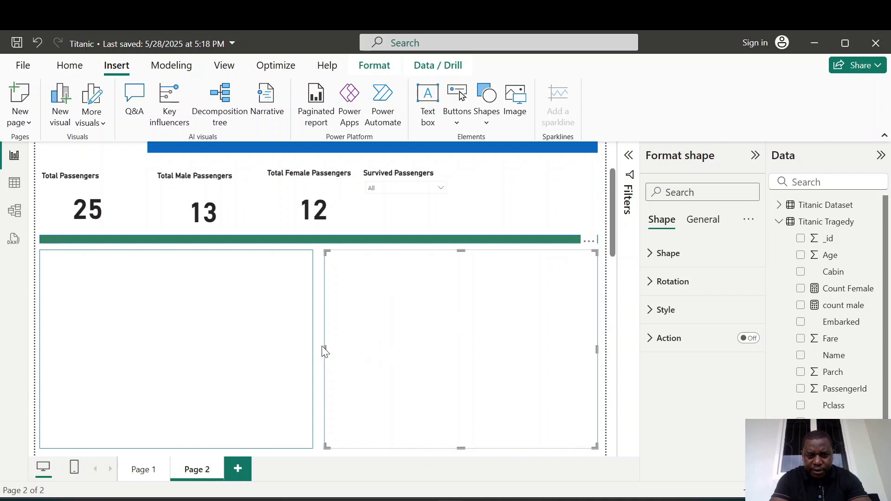
{"action": "left_click_drag", "start_coordinate": [323, 352], "coordinate": [321, 352]}
{"action": "left_click", "coordinate": [306, 351]}
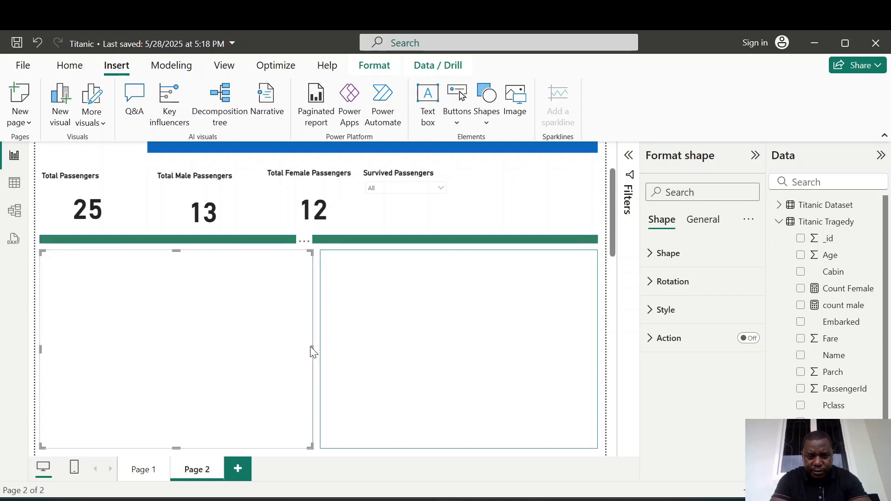
{"action": "left_click_drag", "start_coordinate": [312, 349], "coordinate": [319, 353]}
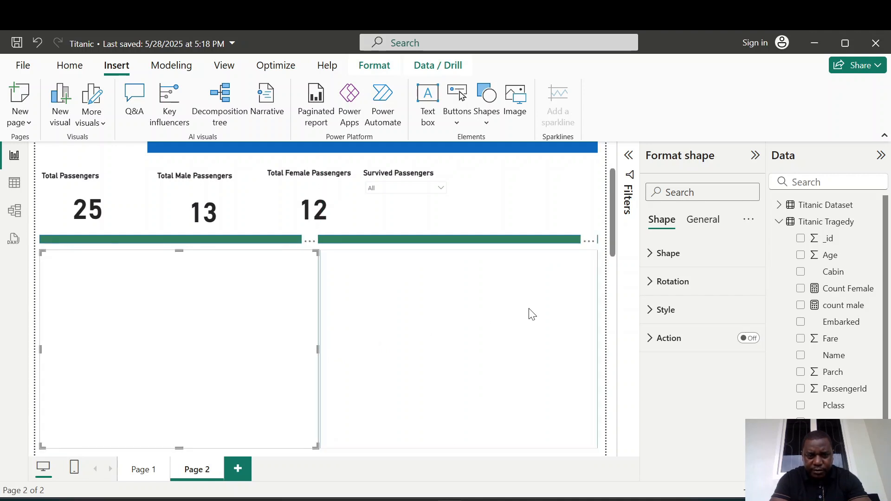
Place another copy of the outline rectangle below the left rectangle.
{"action": "left_click", "coordinate": [541, 311]}
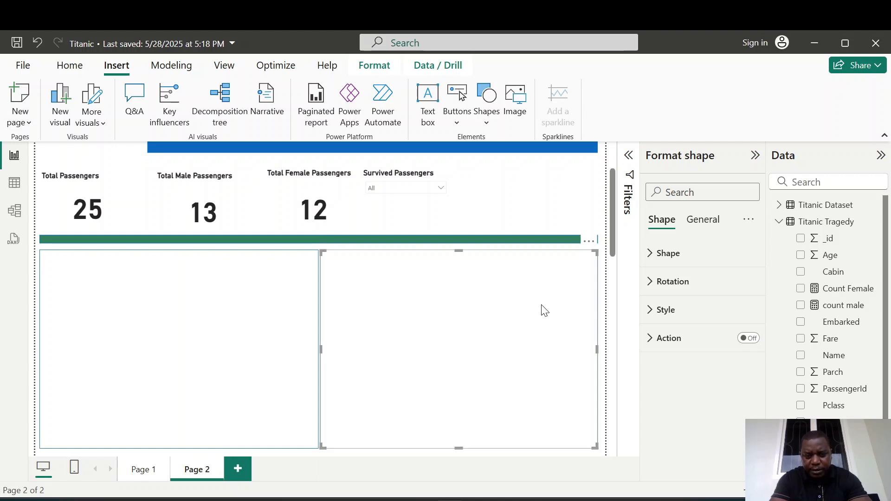
{"action": "left_click_drag", "start_coordinate": [542, 307], "coordinate": [546, 310]}
{"action": "left_click_drag", "start_coordinate": [613, 205], "coordinate": [609, 251]}
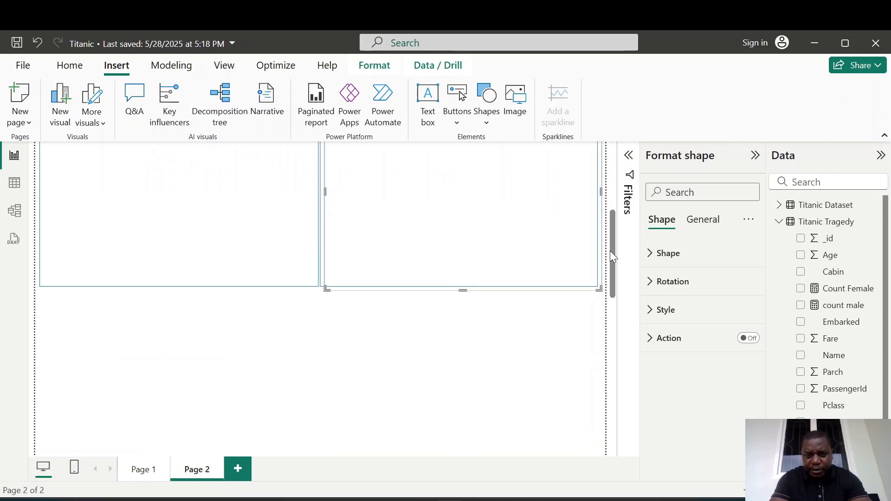
{"action": "left_click_drag", "start_coordinate": [487, 187], "coordinate": [199, 399]}
{"action": "left_click_drag", "start_coordinate": [613, 249], "coordinate": [620, 210]}
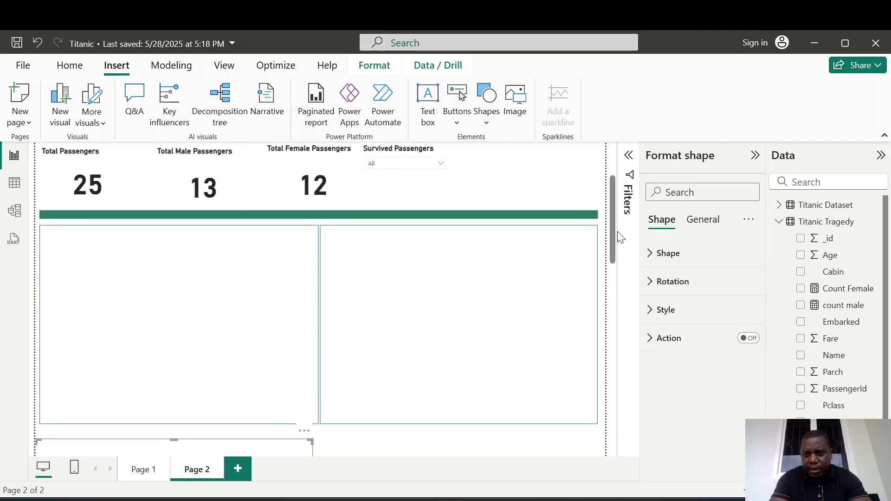
Insert a stacked column chart and move it inside the left outline rectangle.
{"action": "left_click", "coordinate": [702, 219]}
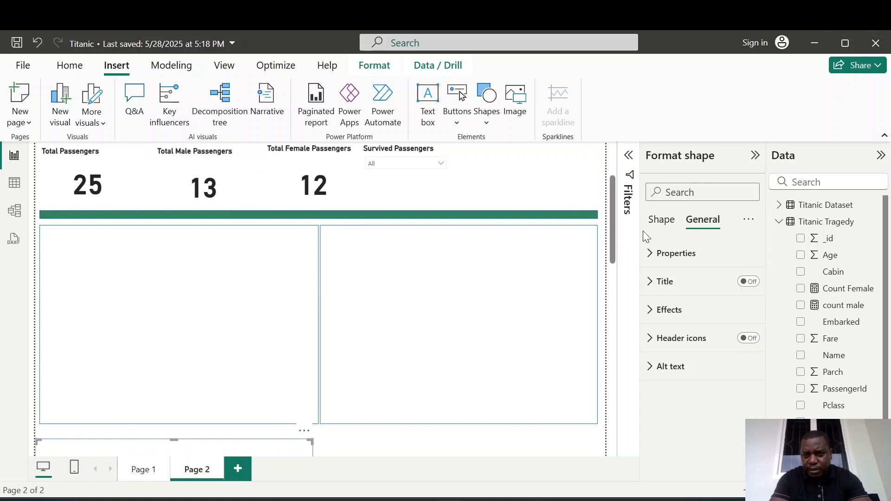
{"action": "left_click", "coordinate": [467, 304]}
{"action": "left_click", "coordinate": [259, 302]}
{"action": "left_click", "coordinate": [431, 450]}
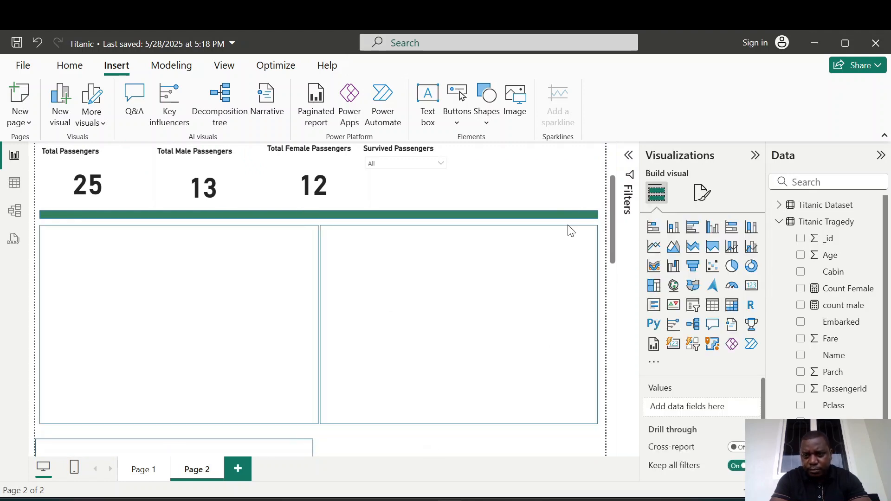
{"action": "left_click", "coordinate": [673, 228]}
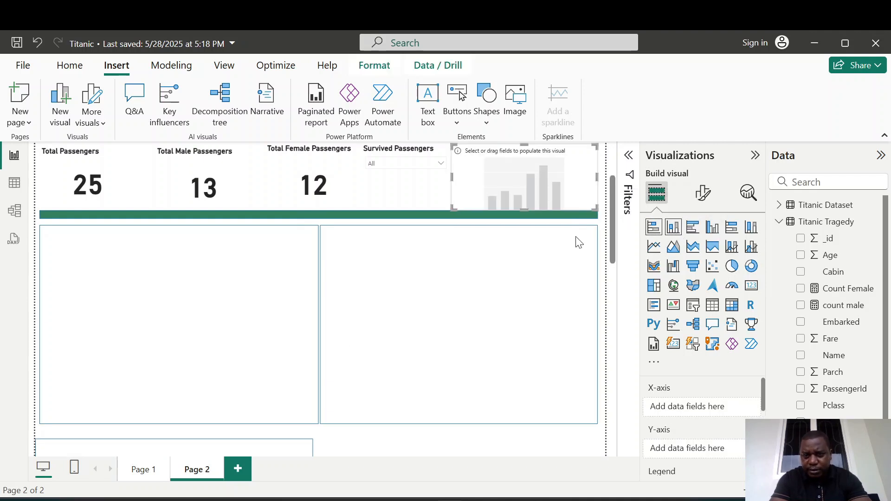
{"action": "left_click_drag", "start_coordinate": [527, 152], "coordinate": [140, 205]}
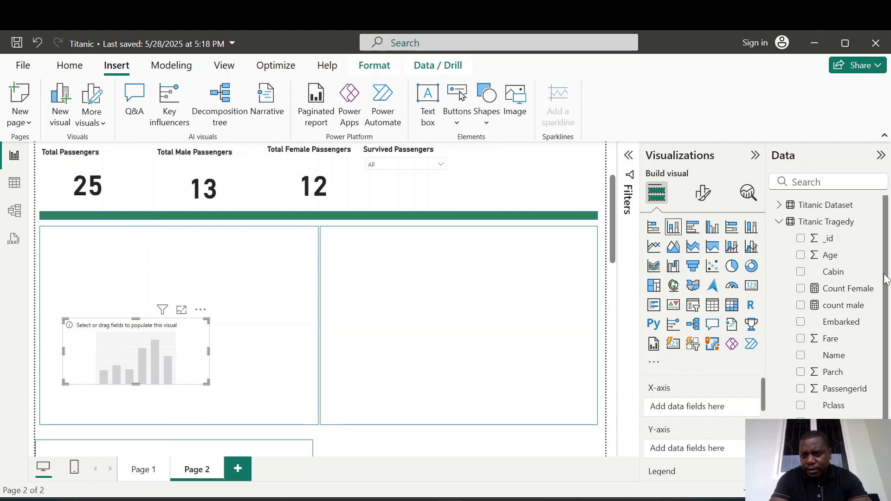
Add the Total Passengers measure and the Sex field to the column chart.
{"action": "left_click_drag", "start_coordinate": [885, 278], "coordinate": [886, 357]}
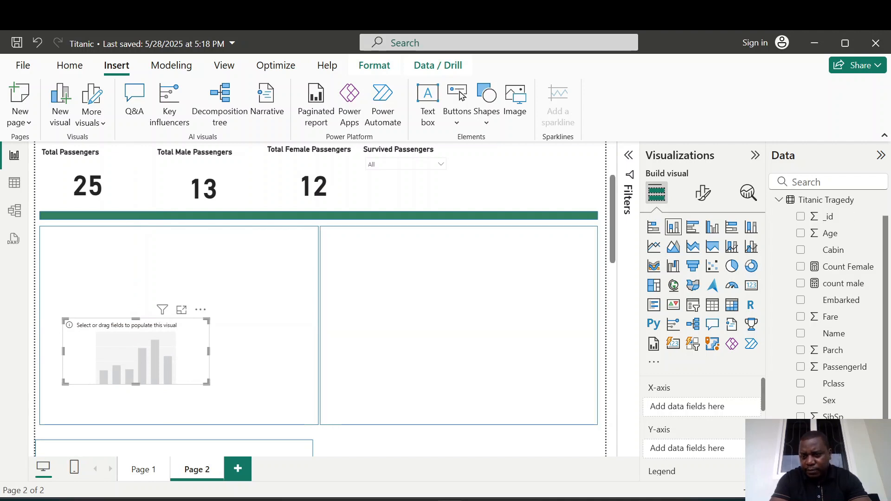
{"action": "left_click", "coordinate": [800, 467]}
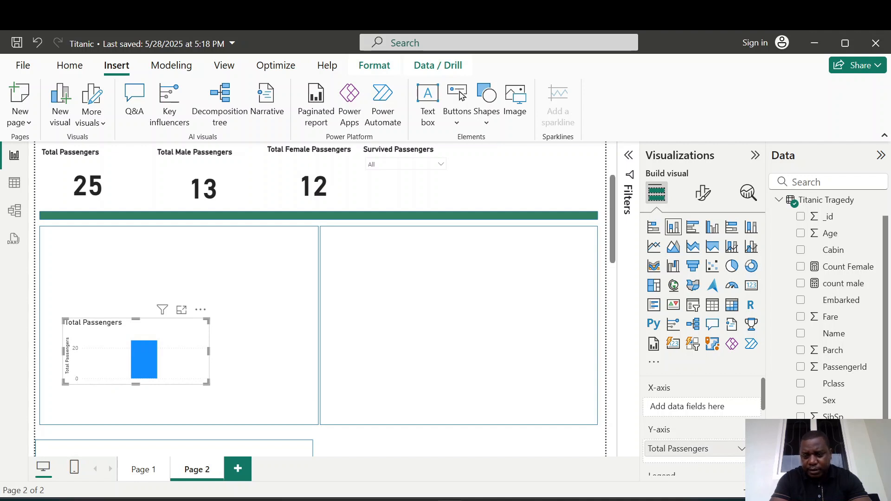
{"action": "left_click", "coordinate": [800, 400]}
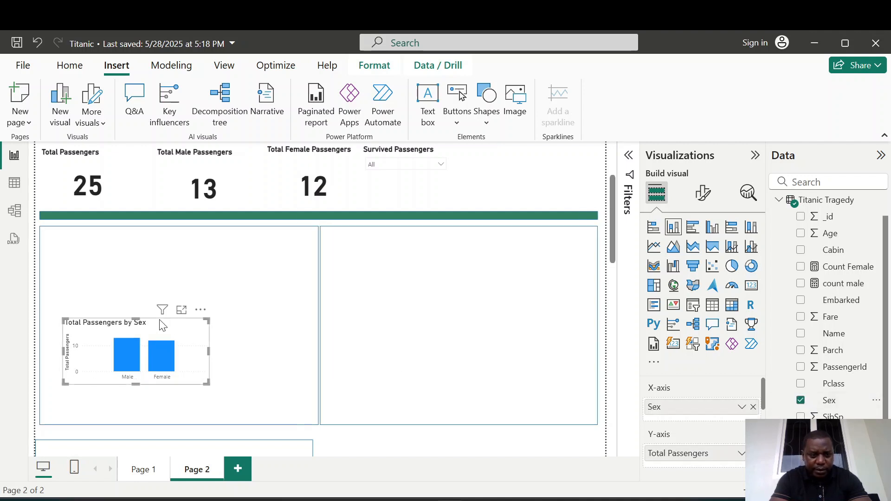
Resize the Total Passengers by Sex chart to fill the left outline rectangle.
{"action": "left_click_drag", "start_coordinate": [137, 319], "coordinate": [130, 235]}
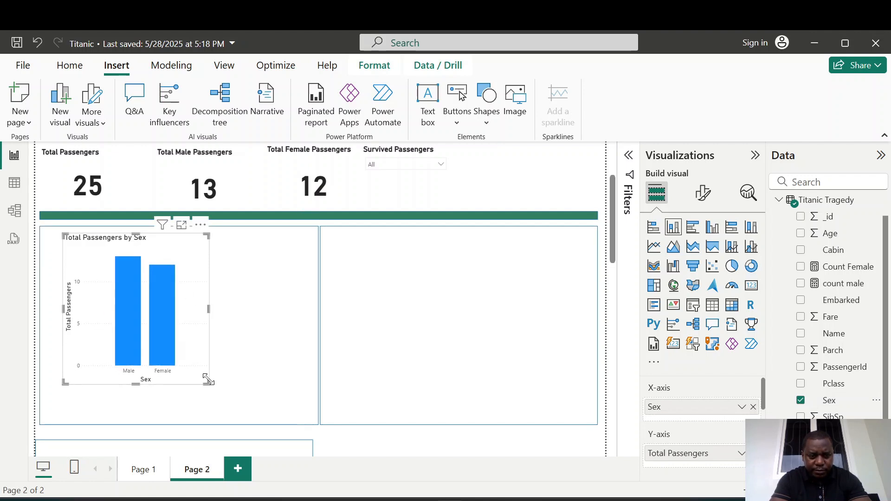
{"action": "left_click_drag", "start_coordinate": [207, 380], "coordinate": [311, 420]}
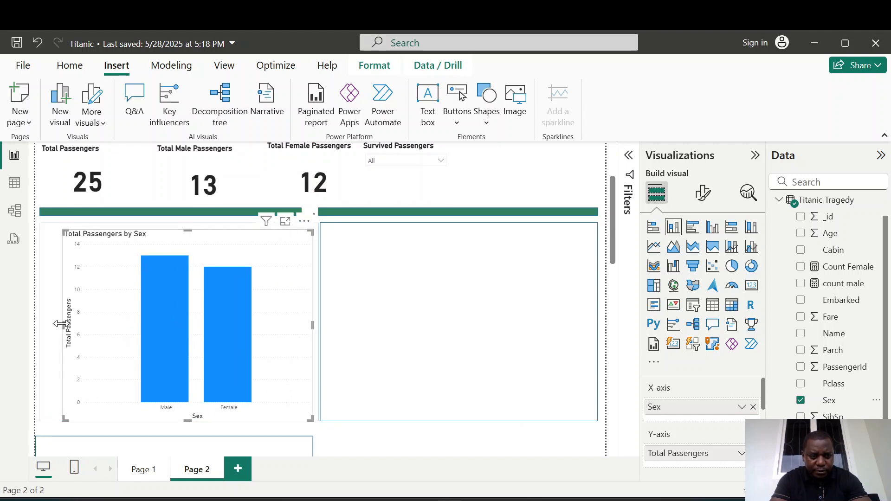
{"action": "left_click_drag", "start_coordinate": [64, 326], "coordinate": [45, 327]}
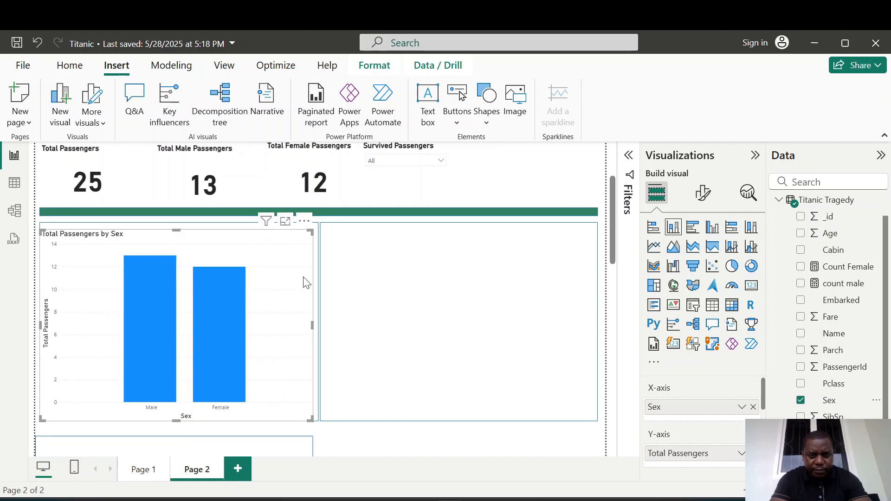
Filter the Survived Passengers slicer to No.
{"action": "left_click_drag", "start_coordinate": [611, 215], "coordinate": [611, 202]}
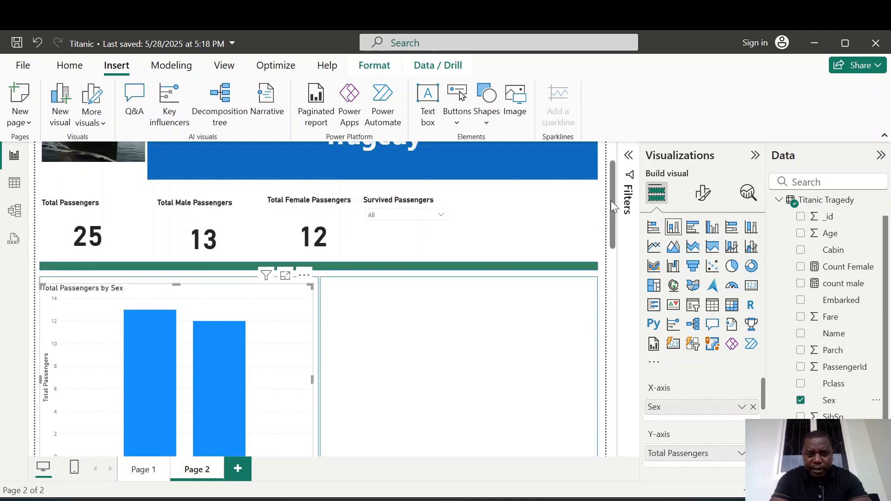
{"action": "left_click", "coordinate": [442, 216]}
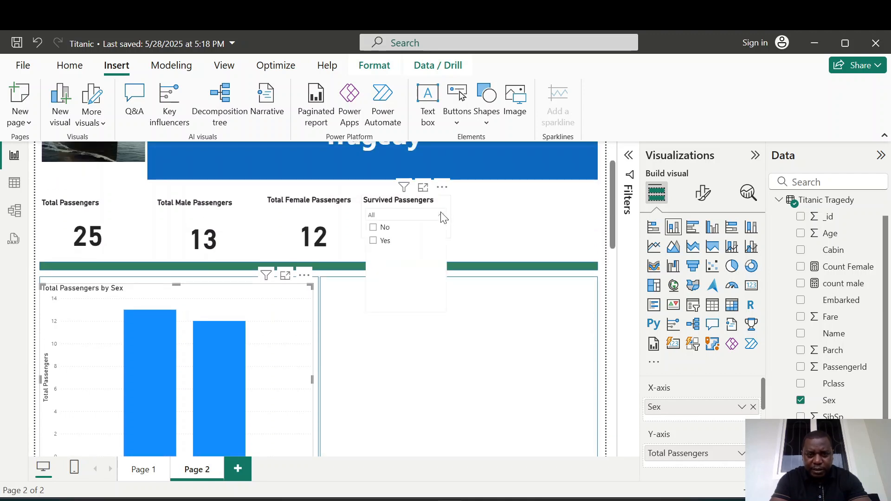
{"action": "left_click", "coordinate": [373, 227]}
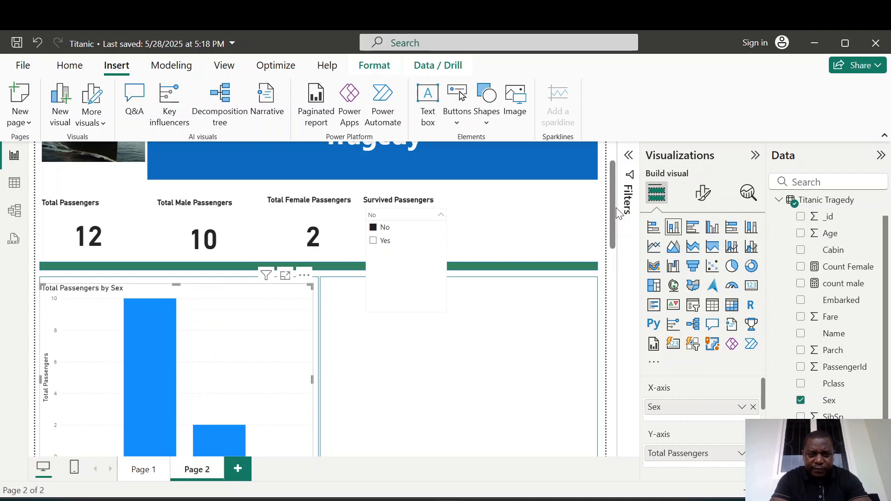
Turn on data labels for the Total Passengers by Sex column chart.
{"action": "left_click_drag", "start_coordinate": [613, 208], "coordinate": [612, 224]}
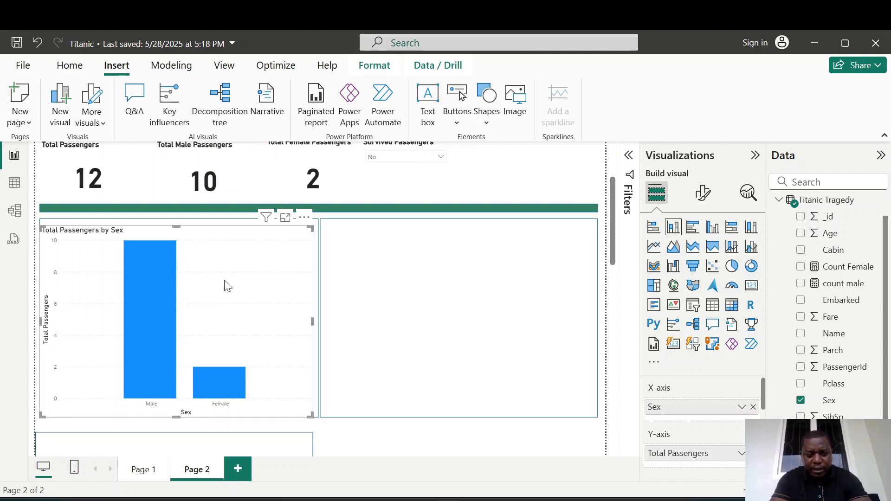
{"action": "left_click", "coordinate": [704, 195]}
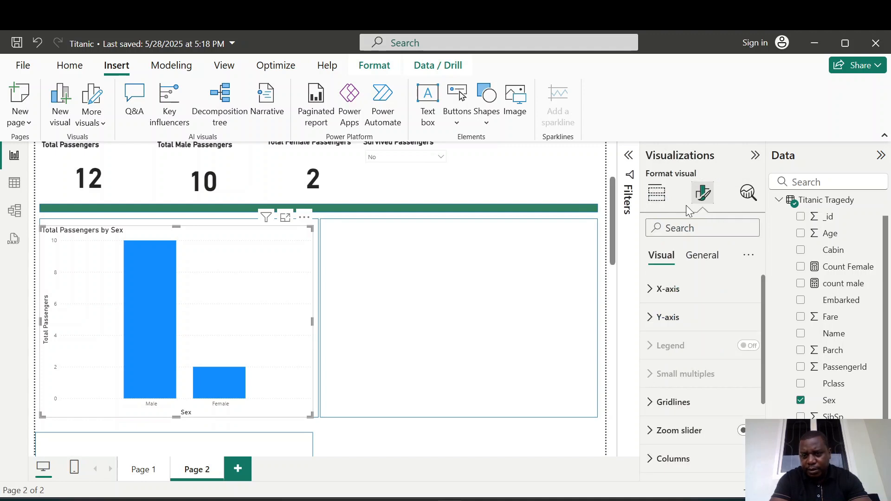
{"action": "scroll", "coordinate": [762, 310], "scroll_direction": "down", "scroll_amount": 3}
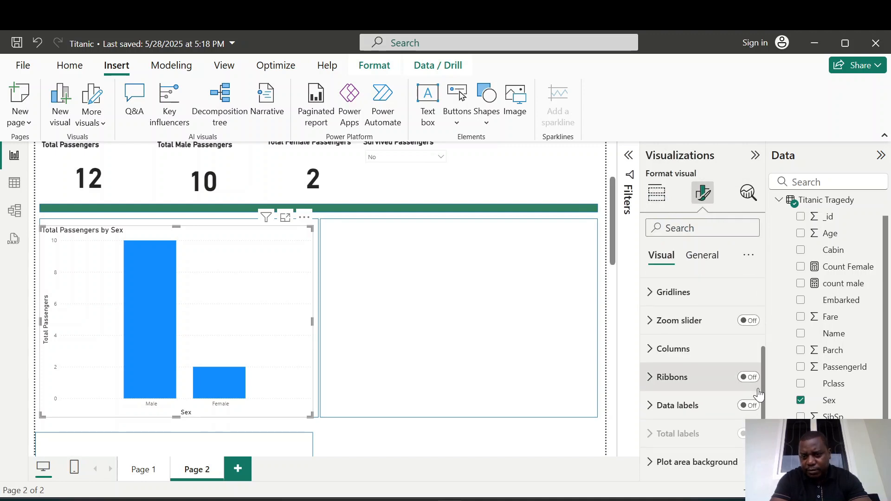
{"action": "left_click", "coordinate": [754, 406]}
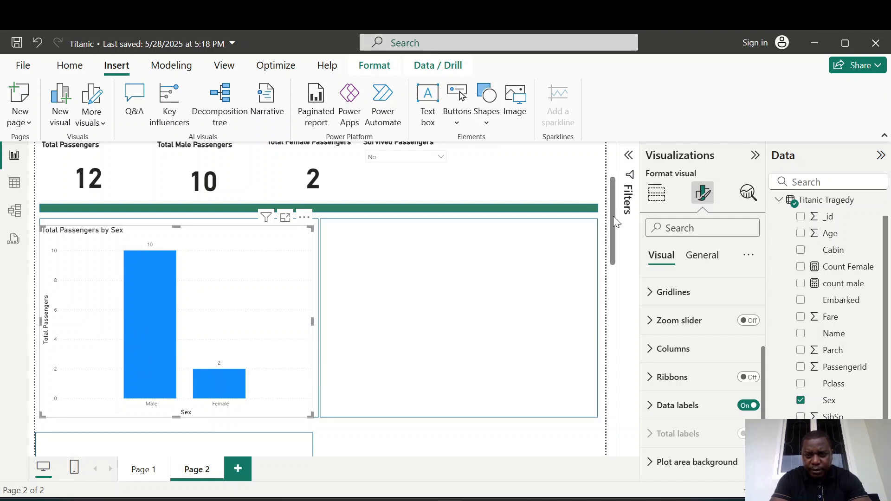
Clear the No selection in the Survived Passengers slicer so all passengers show.
{"action": "left_click_drag", "start_coordinate": [613, 216], "coordinate": [613, 196]}
{"action": "left_click", "coordinate": [443, 228]}
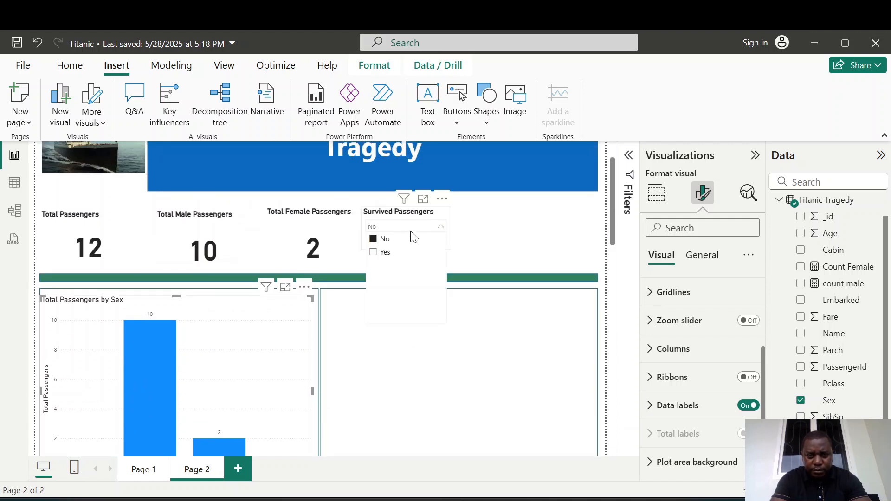
{"action": "left_click", "coordinate": [373, 239]}
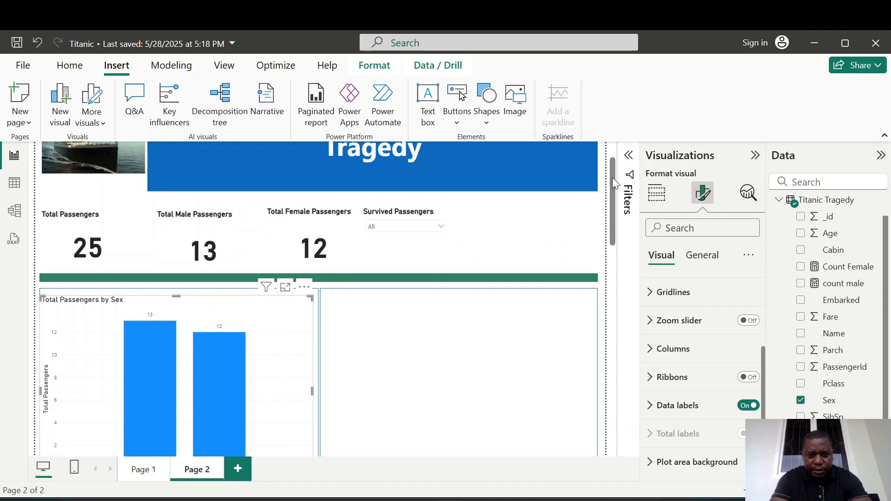
Set the column chart's data label position to Inside end.
{"action": "left_click_drag", "start_coordinate": [612, 177], "coordinate": [611, 189]}
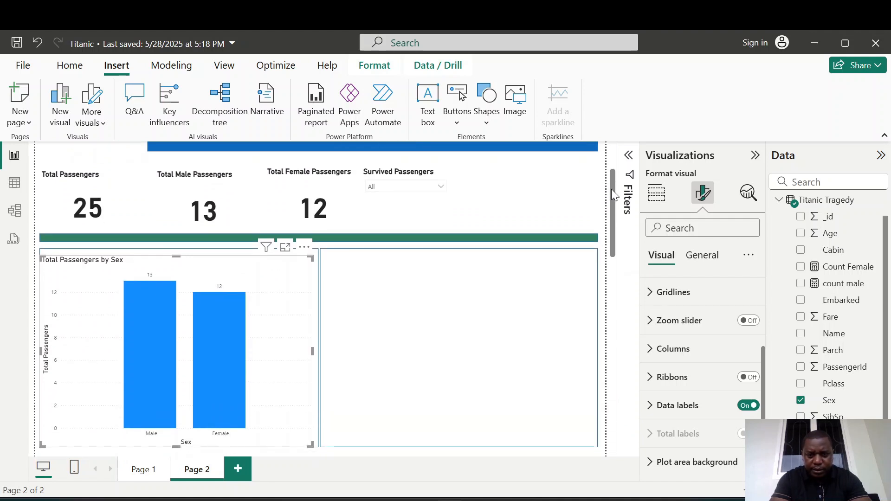
{"action": "left_click", "coordinate": [646, 414]}
{"action": "left_click_drag", "start_coordinate": [763, 332], "coordinate": [766, 389]}
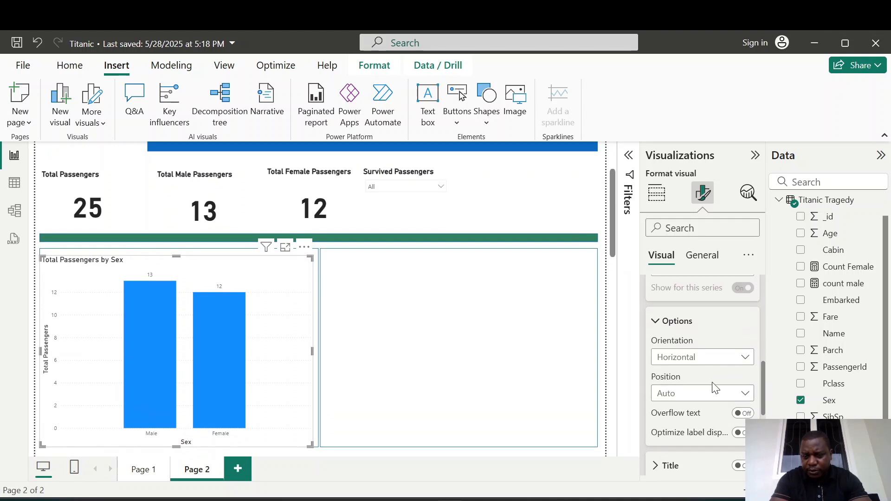
{"action": "left_click", "coordinate": [746, 394]}
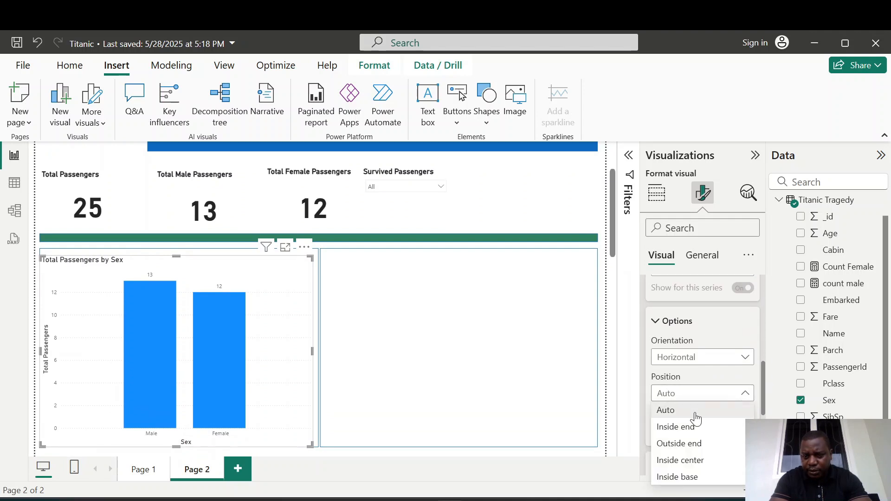
{"action": "left_click", "coordinate": [676, 425]}
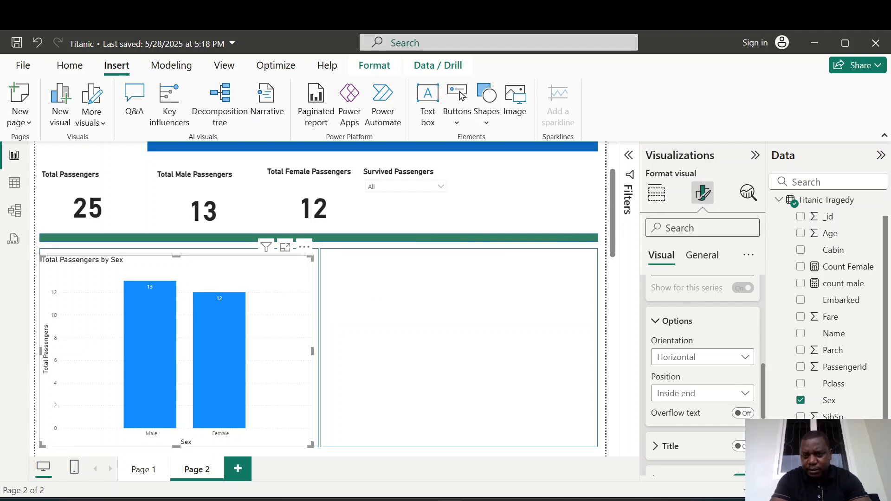
Make the column chart's X-axis values bold and turn off the X-axis title.
{"action": "left_click_drag", "start_coordinate": [763, 379], "coordinate": [764, 288]}
{"action": "left_click", "coordinate": [653, 291]}
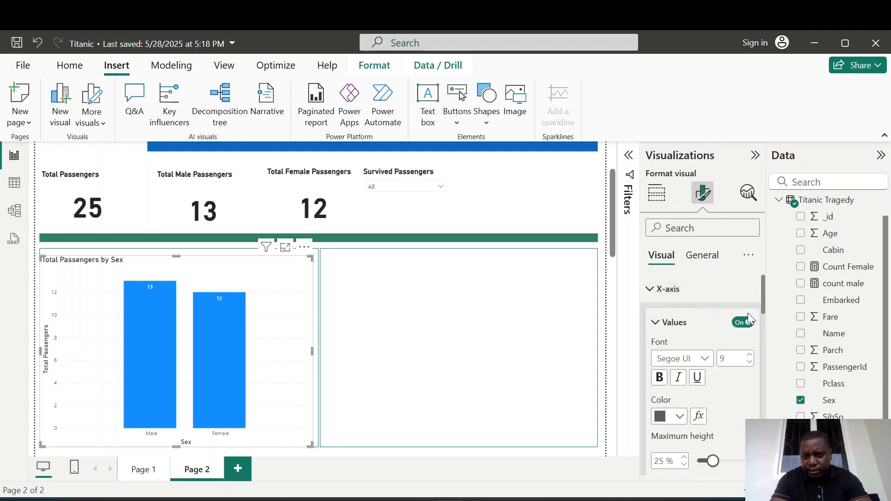
{"action": "left_click", "coordinate": [659, 377]}
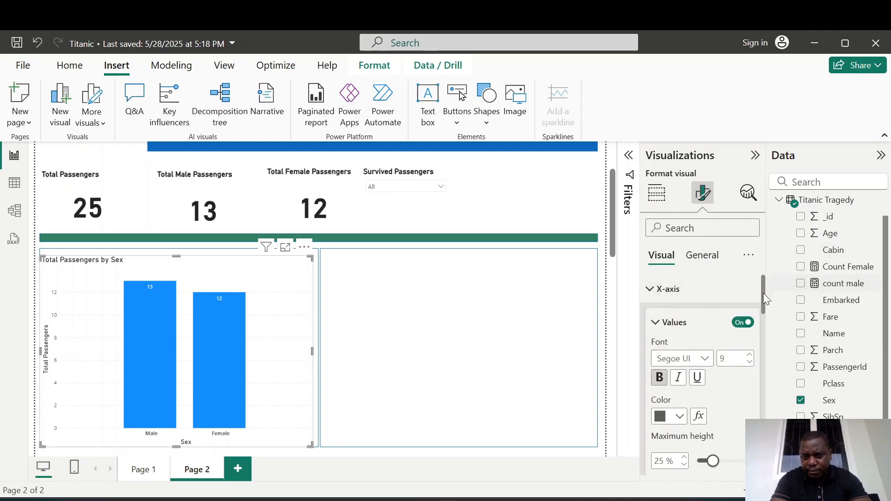
{"action": "left_click_drag", "start_coordinate": [761, 297], "coordinate": [762, 325]}
{"action": "left_click", "coordinate": [737, 374]}
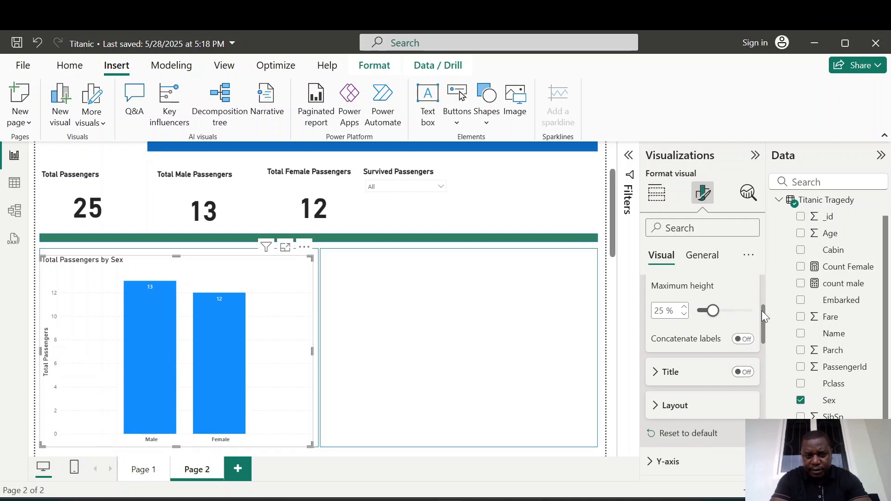
{"action": "left_click_drag", "start_coordinate": [761, 311], "coordinate": [756, 252]}
{"action": "left_click", "coordinate": [650, 290]}
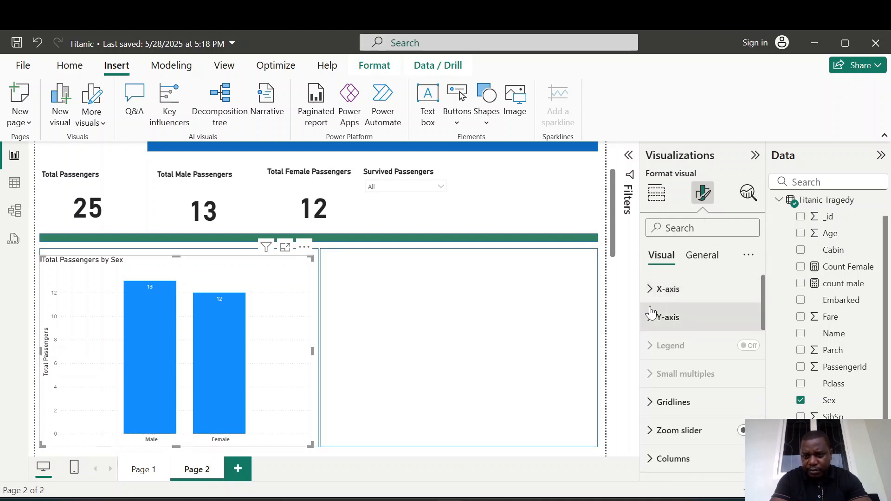
Turn off the Y-axis title on the column chart.
{"action": "left_click", "coordinate": [649, 319]}
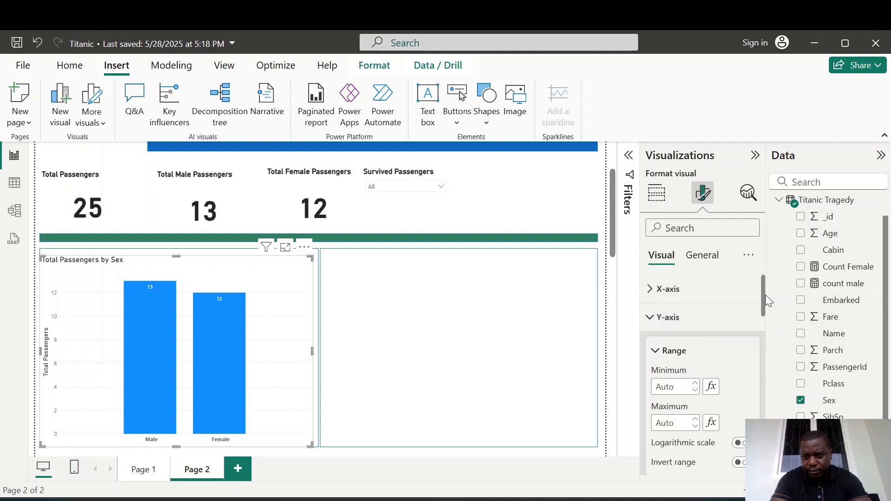
{"action": "left_click_drag", "start_coordinate": [762, 299], "coordinate": [761, 340]}
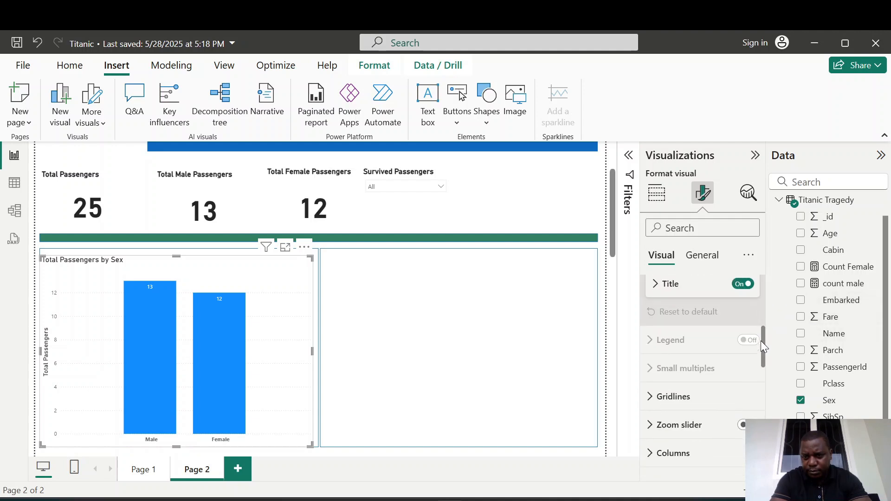
{"action": "left_click", "coordinate": [729, 284]}
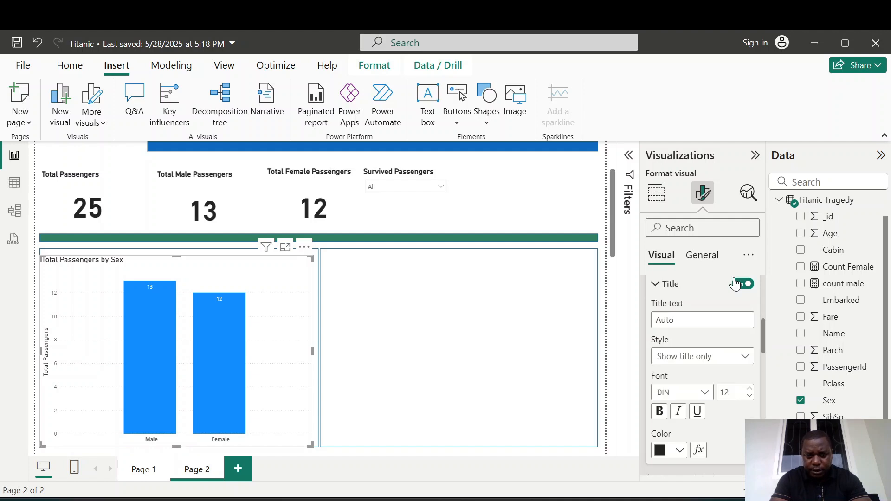
{"action": "left_click", "coordinate": [743, 284]}
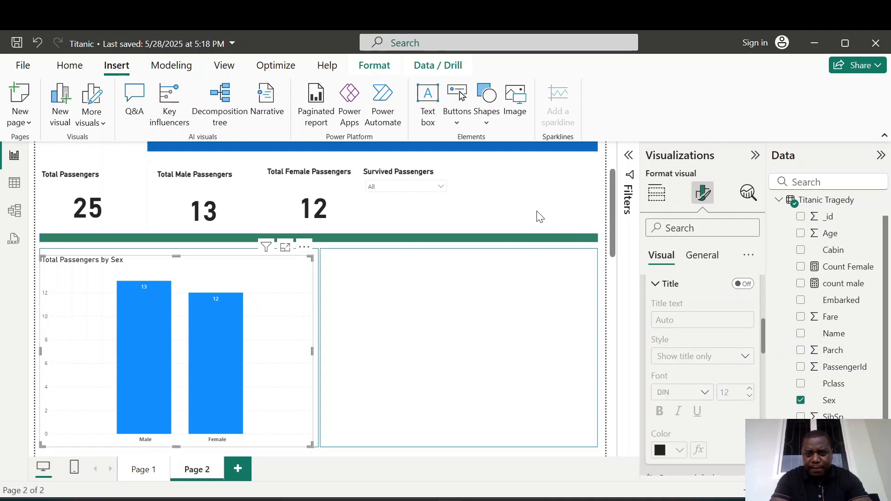
Adjust the column chart's size slightly so it fits inside the left outline rectangle.
{"action": "left_click", "coordinate": [486, 227]}
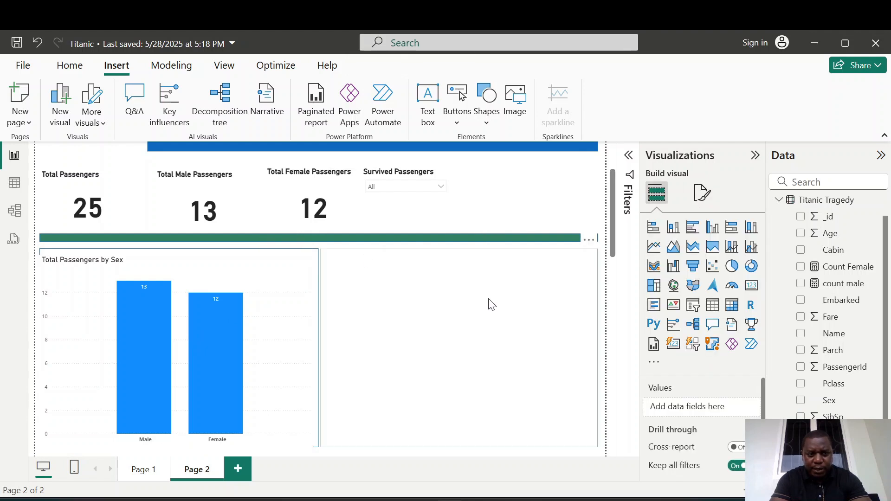
{"action": "left_click", "coordinate": [78, 295]}
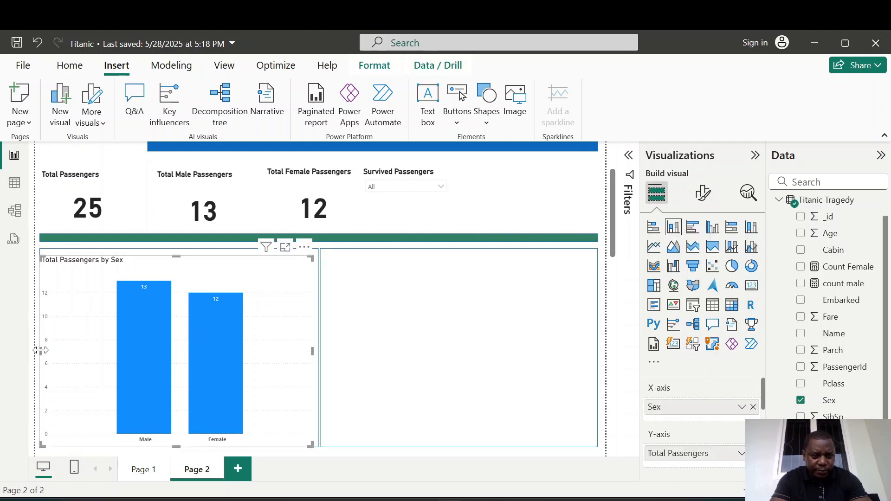
{"action": "left_click", "coordinate": [402, 322]}
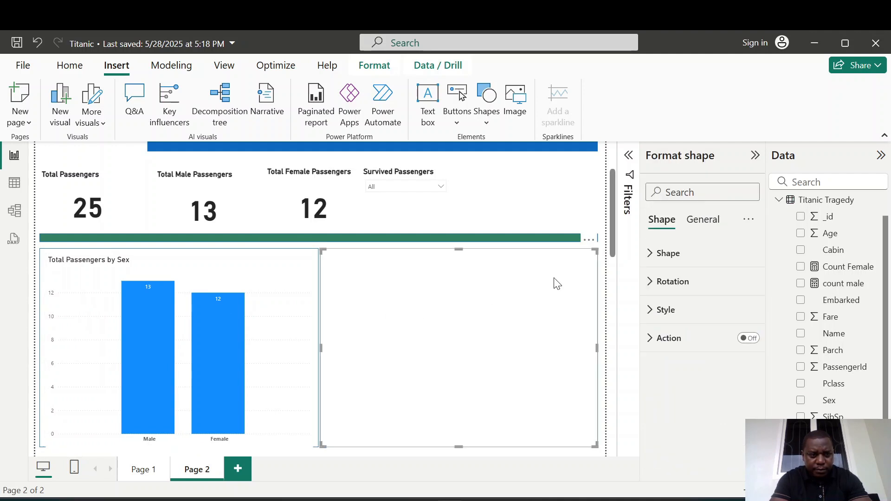
{"action": "left_click_drag", "start_coordinate": [612, 229], "coordinate": [609, 244]}
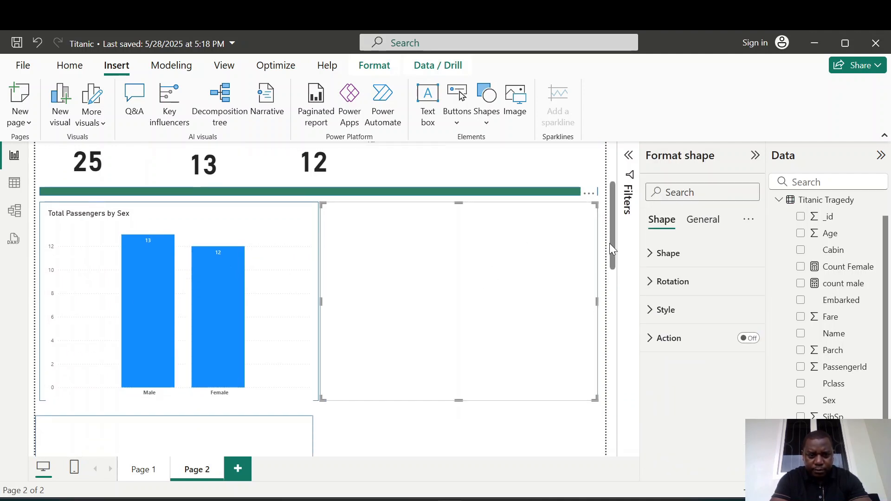
{"action": "left_click", "coordinate": [230, 294]}
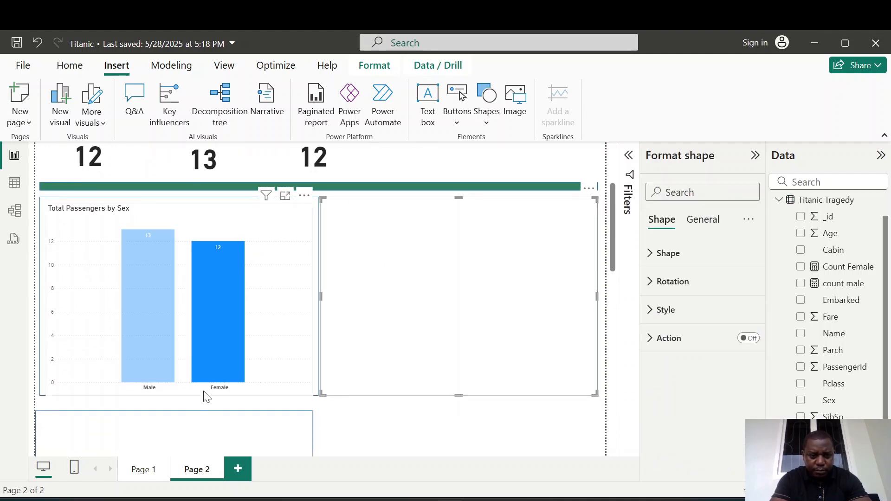
{"action": "left_click", "coordinate": [158, 236]}
{"action": "left_click", "coordinate": [284, 327]}
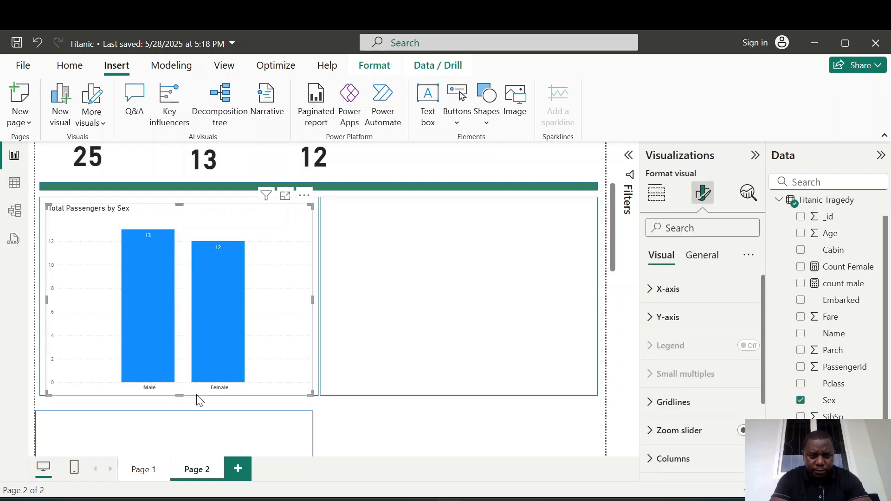
{"action": "left_click_drag", "start_coordinate": [182, 395], "coordinate": [179, 392]}
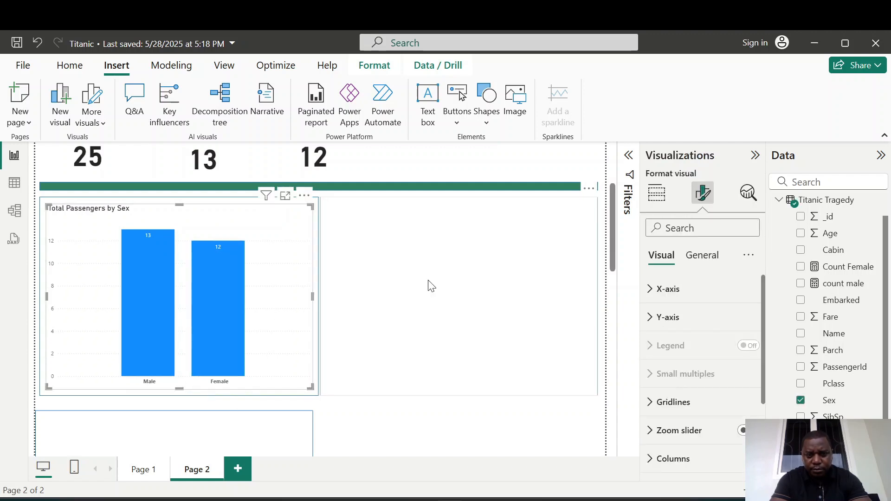
Insert a pie chart in the right outline rectangle showing Total Passengers by Pclass.
{"action": "left_click", "coordinate": [529, 264]}
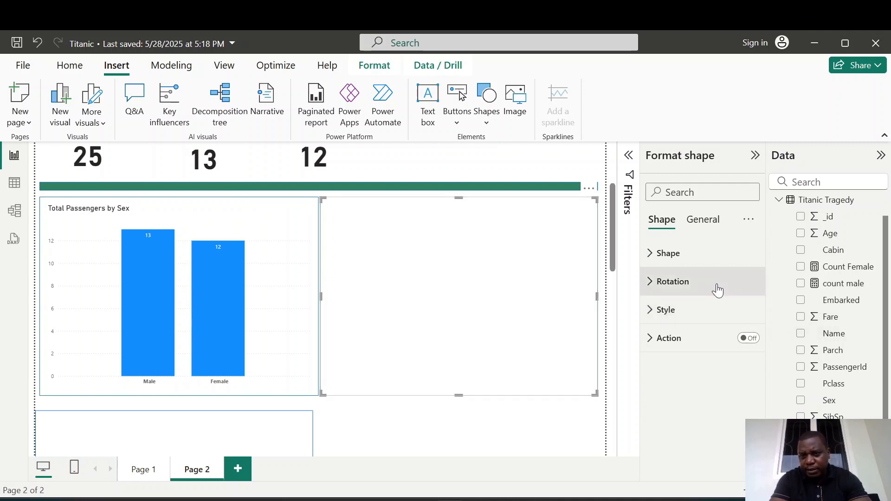
{"action": "left_click", "coordinate": [702, 220]}
{"action": "left_click", "coordinate": [511, 439]}
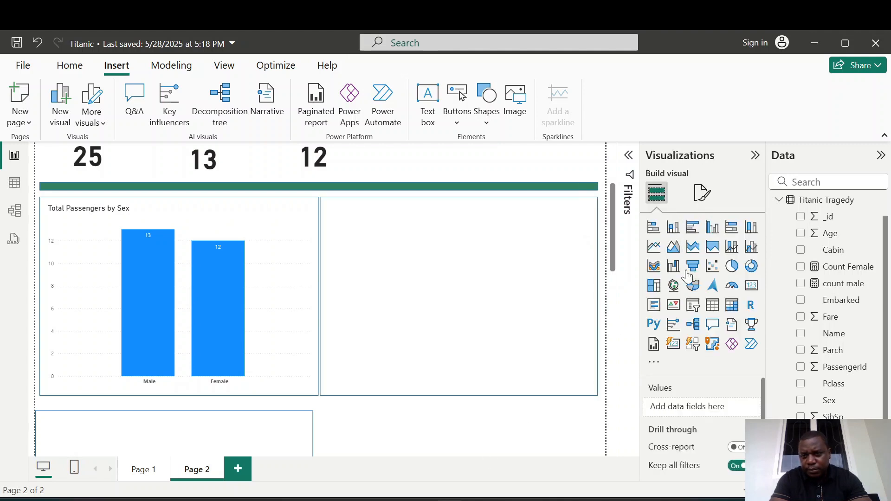
{"action": "left_click", "coordinate": [732, 268]}
{"action": "left_click_drag", "start_coordinate": [532, 159], "coordinate": [475, 290]}
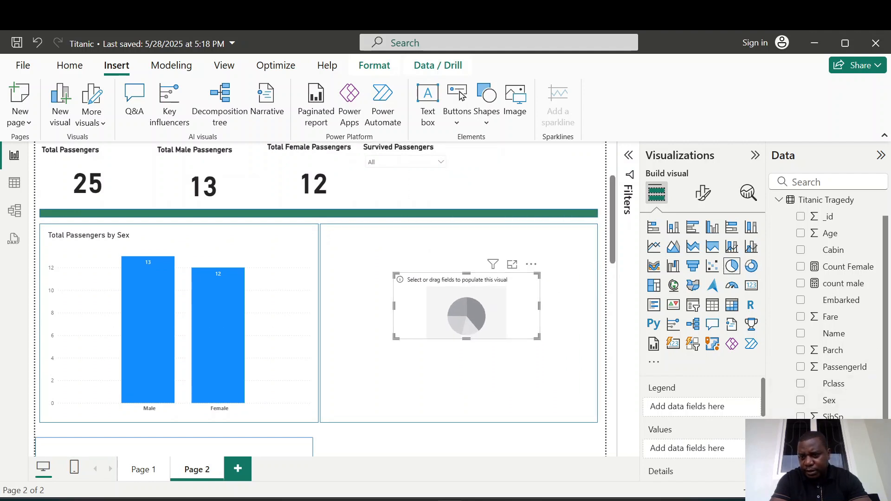
{"action": "left_click", "coordinate": [801, 466]}
{"action": "left_click", "coordinate": [800, 388]}
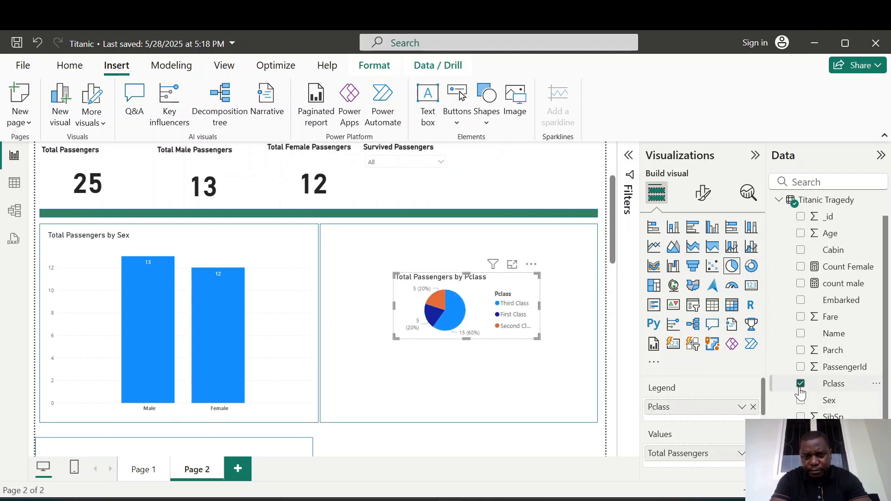
Resize and position the pie chart to fill the right outline rectangle.
{"action": "left_click_drag", "start_coordinate": [538, 339], "coordinate": [587, 409]}
{"action": "left_click_drag", "start_coordinate": [396, 274], "coordinate": [328, 233]}
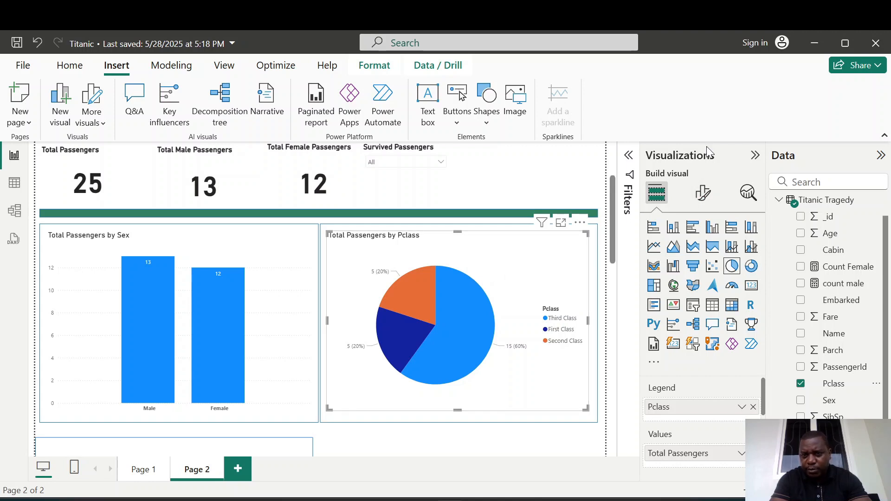
{"action": "left_click", "coordinate": [702, 193]}
{"action": "left_click", "coordinate": [706, 256]}
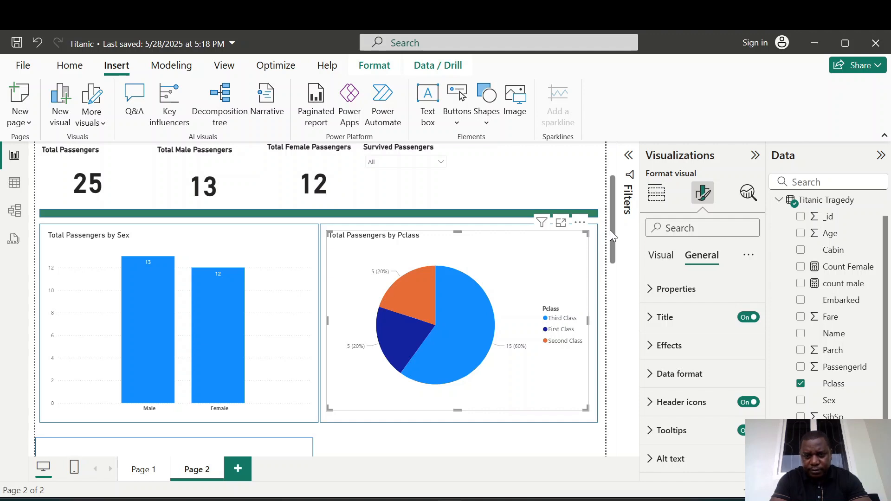
{"action": "left_click_drag", "start_coordinate": [613, 218], "coordinate": [612, 258]}
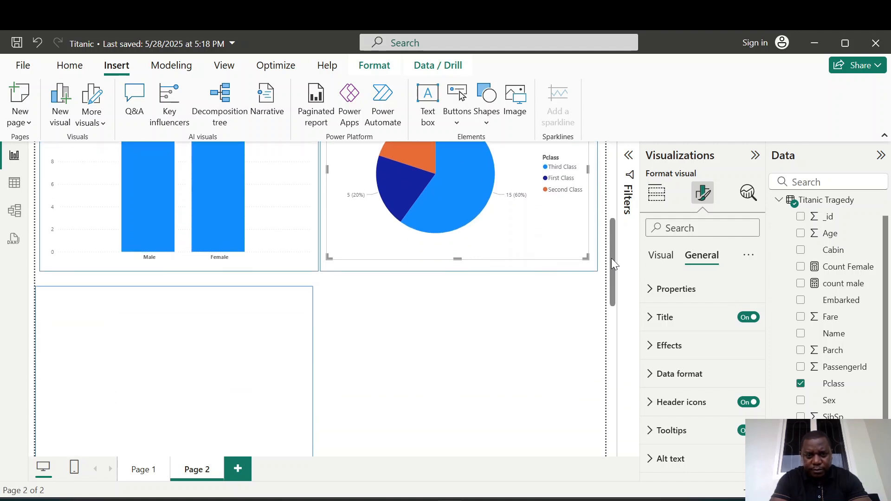
{"action": "left_click", "coordinate": [366, 307]}
Duplicate the green divider bar and place the copy along the bottom of the page.
{"action": "left_click_drag", "start_coordinate": [611, 248], "coordinate": [613, 189]}
{"action": "left_click", "coordinate": [470, 221]}
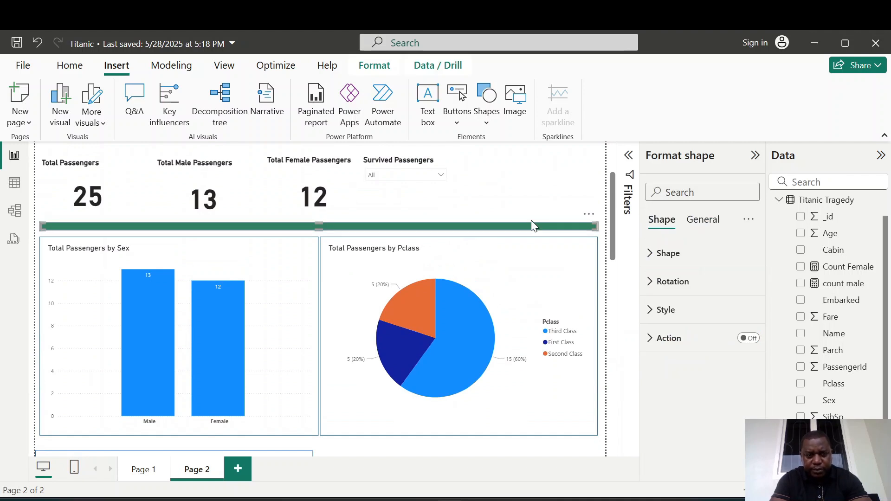
{"action": "left_click_drag", "start_coordinate": [415, 223], "coordinate": [419, 226]}
{"action": "left_click_drag", "start_coordinate": [357, 236], "coordinate": [351, 446]}
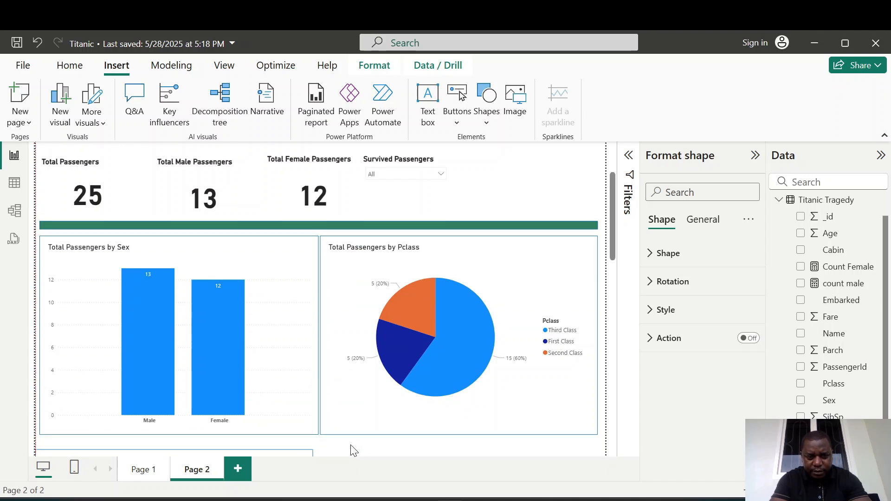
{"action": "left_click_drag", "start_coordinate": [615, 207], "coordinate": [614, 237]}
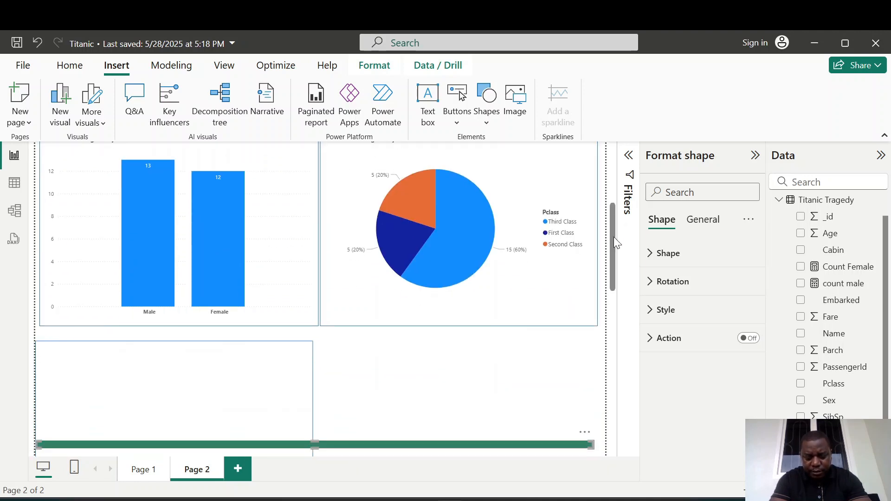
Move the copied green bar up between the charts and the lower outline rectangles, aligning the left rectangle beneath it.
{"action": "left_click_drag", "start_coordinate": [394, 442], "coordinate": [402, 334]}
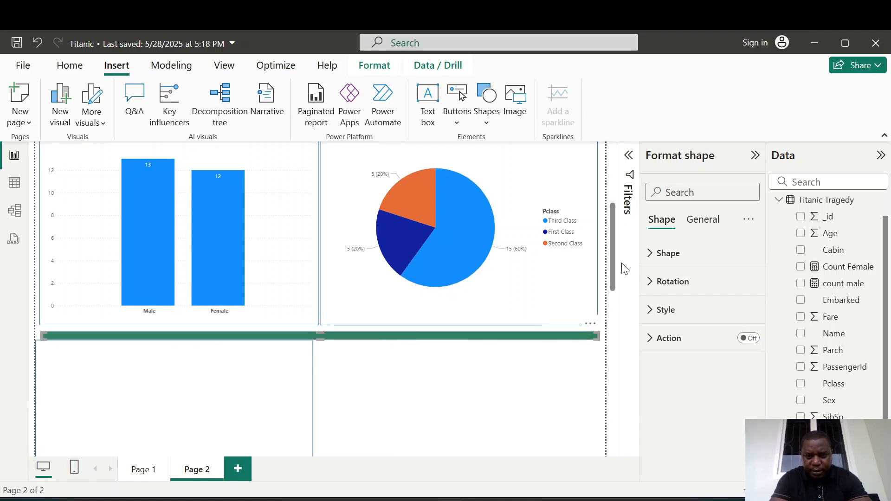
{"action": "left_click_drag", "start_coordinate": [614, 253], "coordinate": [614, 277]}
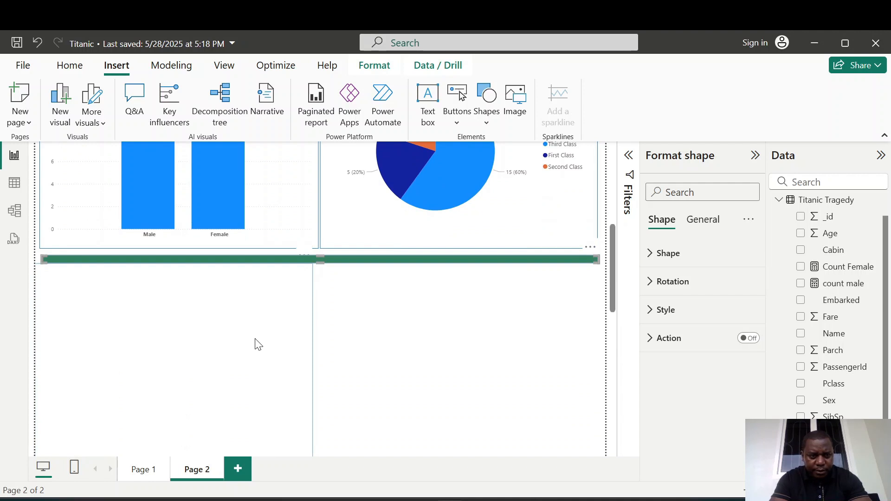
{"action": "left_click", "coordinate": [255, 346]}
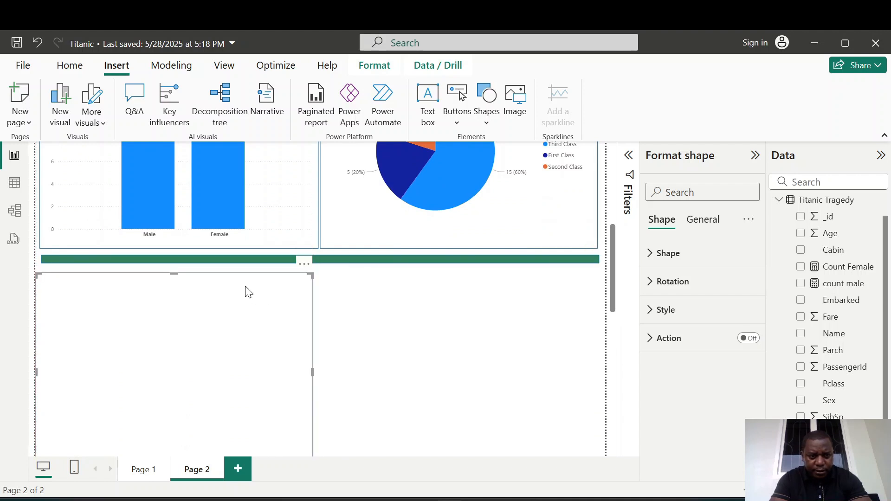
{"action": "left_click", "coordinate": [235, 259]}
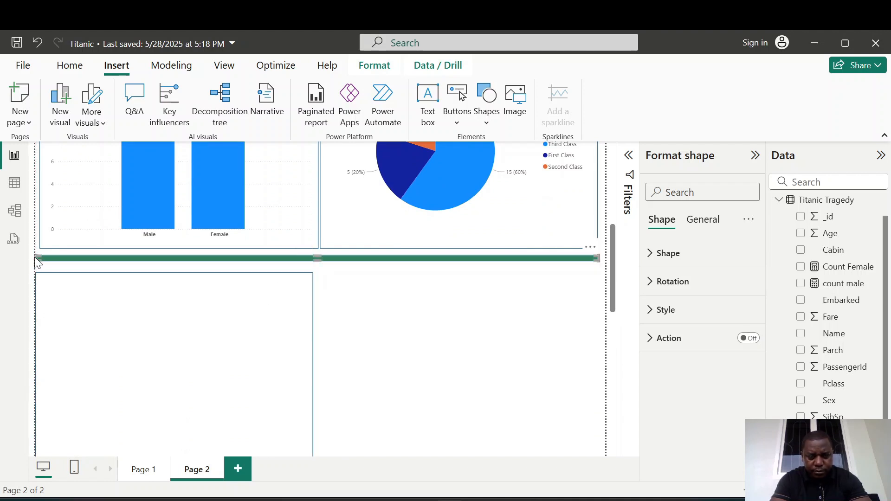
{"action": "left_click", "coordinate": [255, 342]}
{"action": "left_click", "coordinate": [250, 331]}
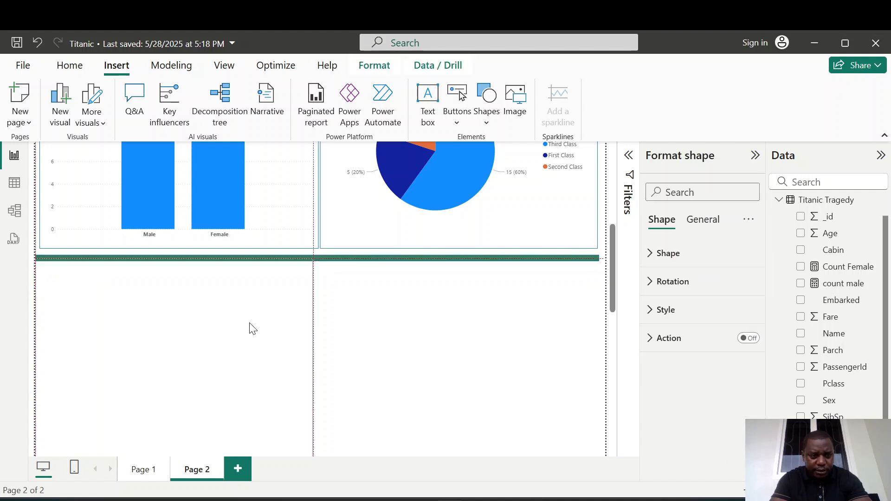
{"action": "left_click_drag", "start_coordinate": [248, 327], "coordinate": [249, 333]}
{"action": "left_click_drag", "start_coordinate": [615, 263], "coordinate": [611, 280]}
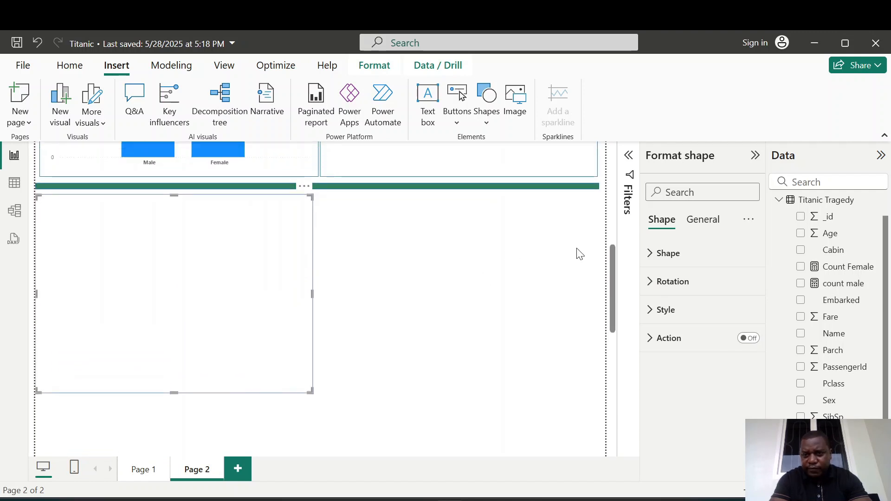
Insert a funnel chart in the lower-left outline rectangle showing Total Passengers by Embarked.
{"action": "left_click", "coordinate": [496, 306]}
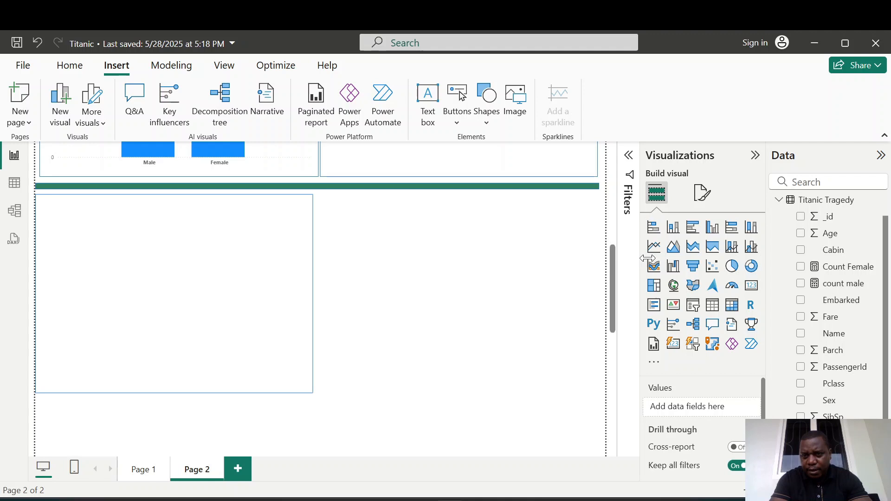
{"action": "left_click", "coordinate": [693, 266]}
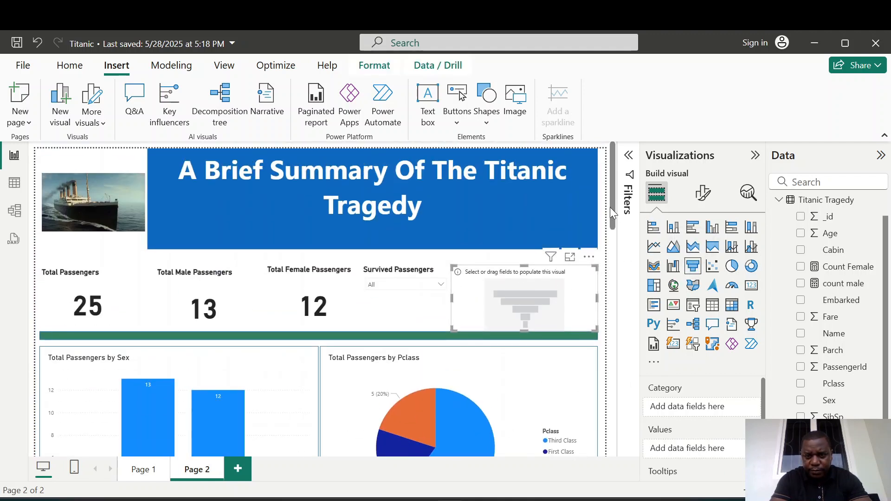
{"action": "left_click_drag", "start_coordinate": [612, 204], "coordinate": [614, 235]}
{"action": "left_click_drag", "start_coordinate": [511, 179], "coordinate": [446, 378]}
{"action": "left_click_drag", "start_coordinate": [612, 196], "coordinate": [615, 243]}
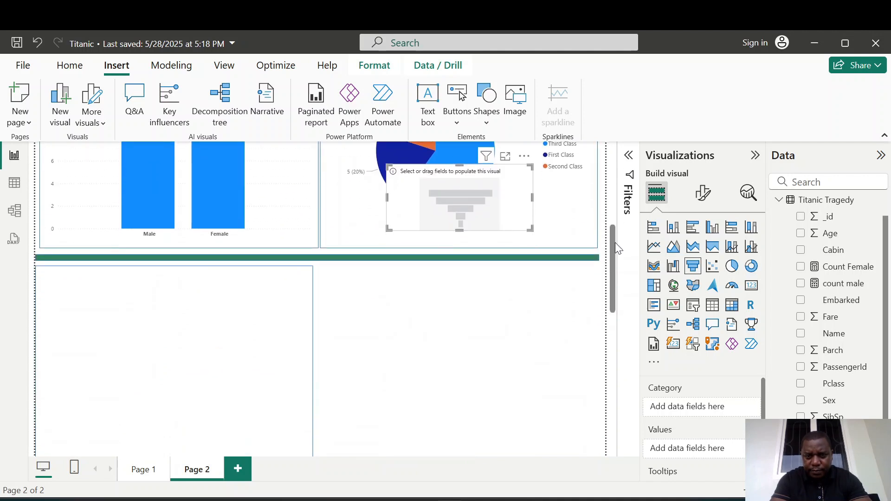
{"action": "left_click_drag", "start_coordinate": [457, 177], "coordinate": [157, 293]}
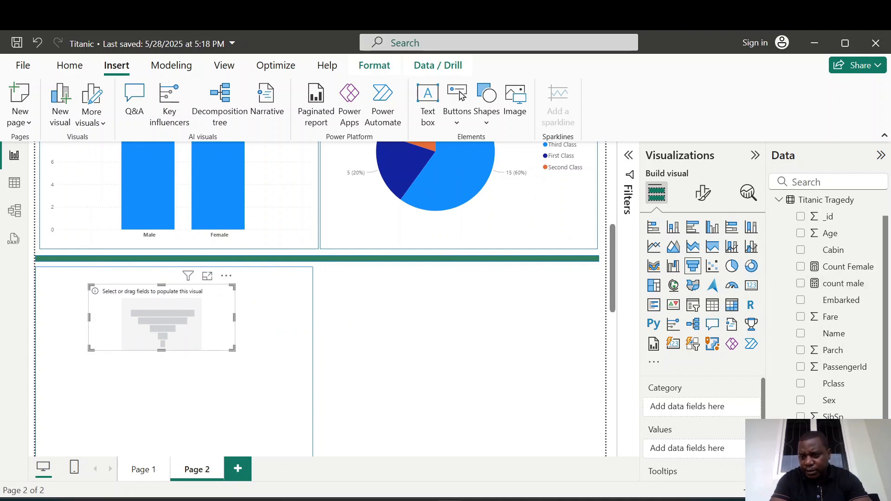
{"action": "left_click", "coordinate": [800, 467]}
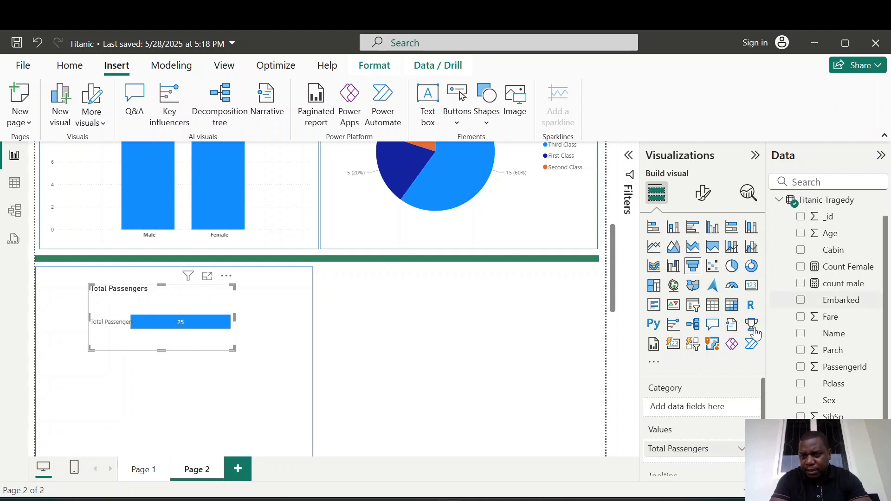
{"action": "left_click", "coordinate": [801, 301]}
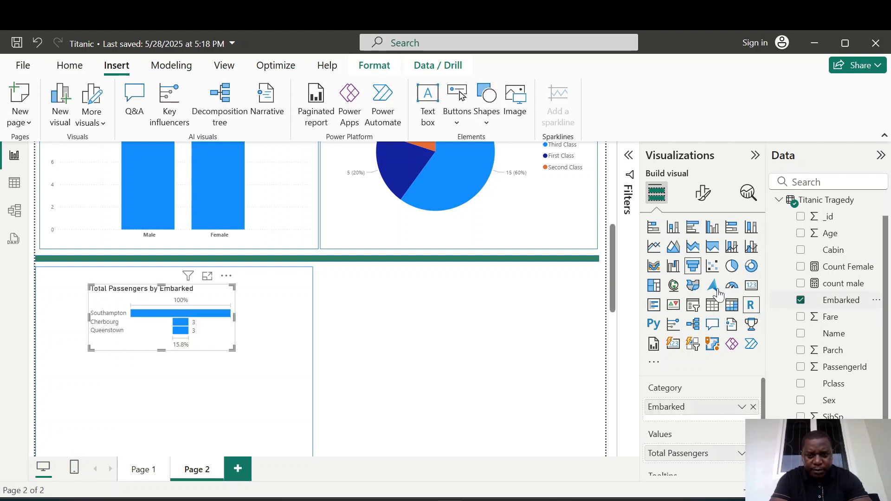
Resize the funnel chart to fill the lower-left outline rectangle.
{"action": "left_click_drag", "start_coordinate": [614, 238], "coordinate": [613, 258]}
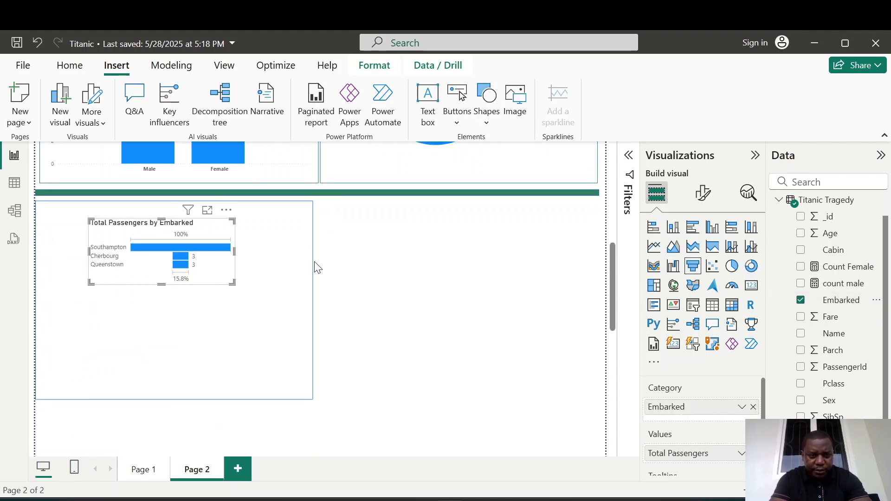
{"action": "left_click_drag", "start_coordinate": [233, 284], "coordinate": [290, 376]}
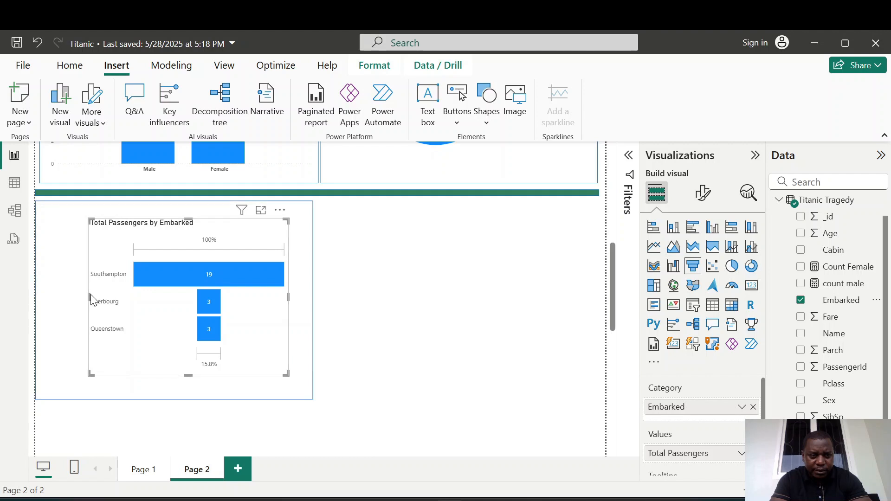
{"action": "left_click_drag", "start_coordinate": [87, 299], "coordinate": [53, 299]}
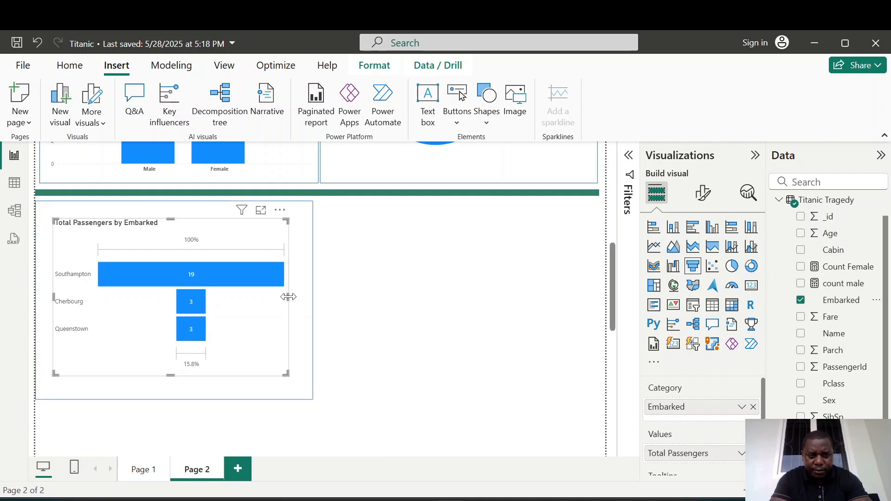
{"action": "left_click_drag", "start_coordinate": [288, 297], "coordinate": [304, 297]}
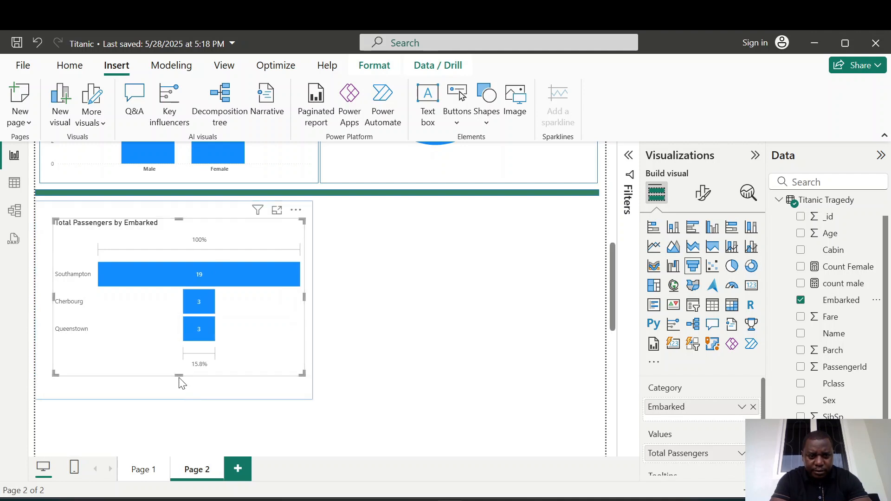
{"action": "left_click_drag", "start_coordinate": [180, 375], "coordinate": [177, 391]}
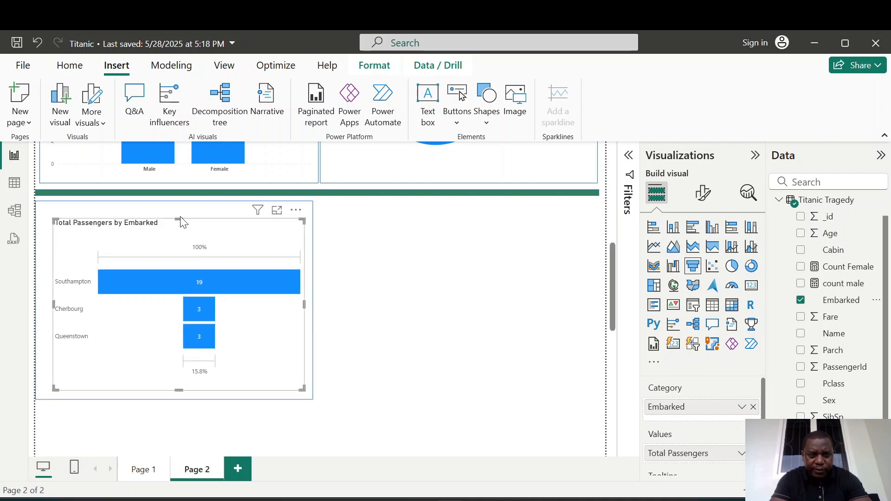
{"action": "left_click_drag", "start_coordinate": [180, 219], "coordinate": [179, 214]}
{"action": "left_click_drag", "start_coordinate": [52, 298], "coordinate": [45, 298]}
{"action": "left_click", "coordinate": [537, 244]}
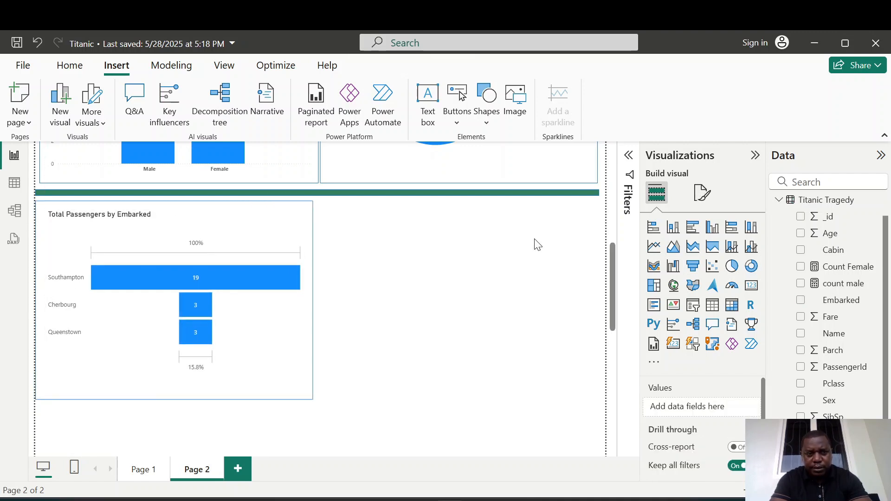
Place a second outline rectangle in the lower-right position and extend its left edge to meet the funnel's rectangle.
{"action": "left_click", "coordinate": [306, 395]}
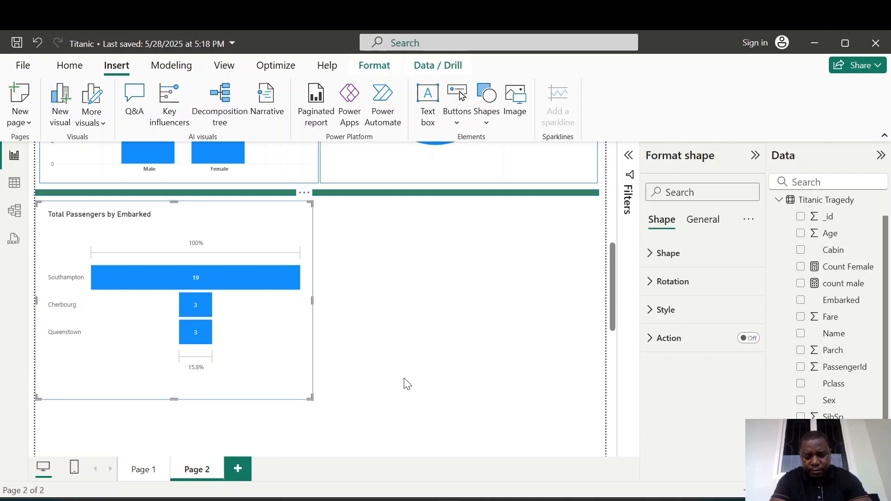
{"action": "left_click_drag", "start_coordinate": [260, 270], "coordinate": [264, 274]}
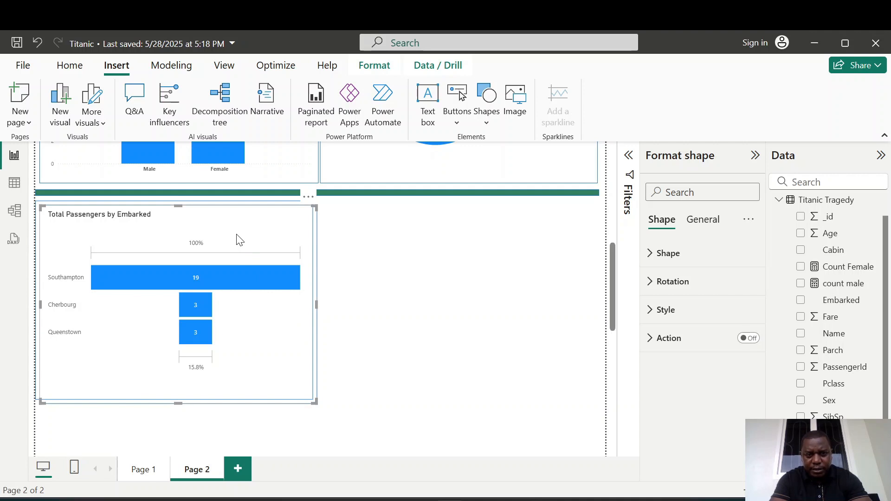
{"action": "left_click_drag", "start_coordinate": [193, 225], "coordinate": [477, 219]}
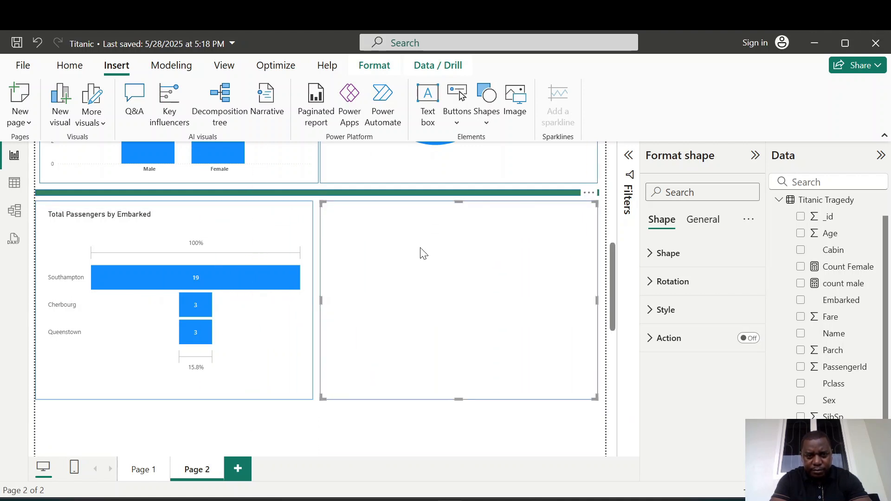
{"action": "left_click_drag", "start_coordinate": [321, 300], "coordinate": [315, 302]}
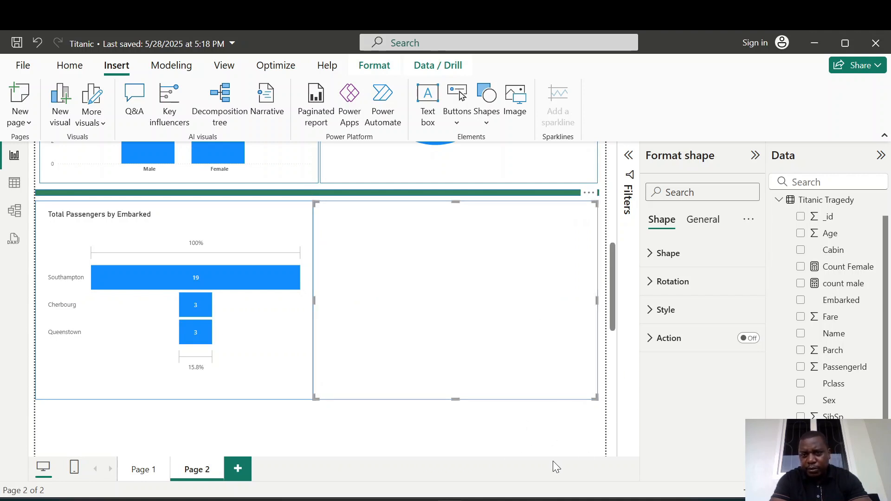
{"action": "left_click", "coordinate": [571, 430]}
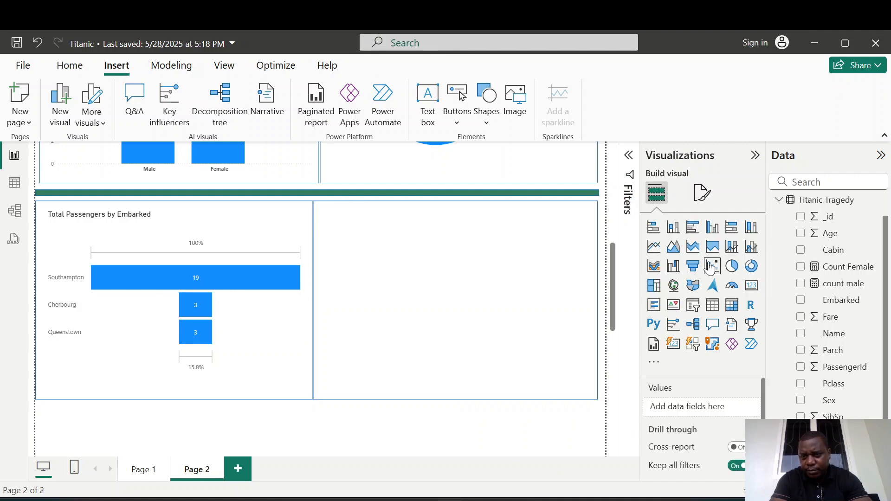
Insert a table visual with Total Passengers, Age, Ticket and Embarked as columns.
{"action": "left_click", "coordinate": [712, 308]}
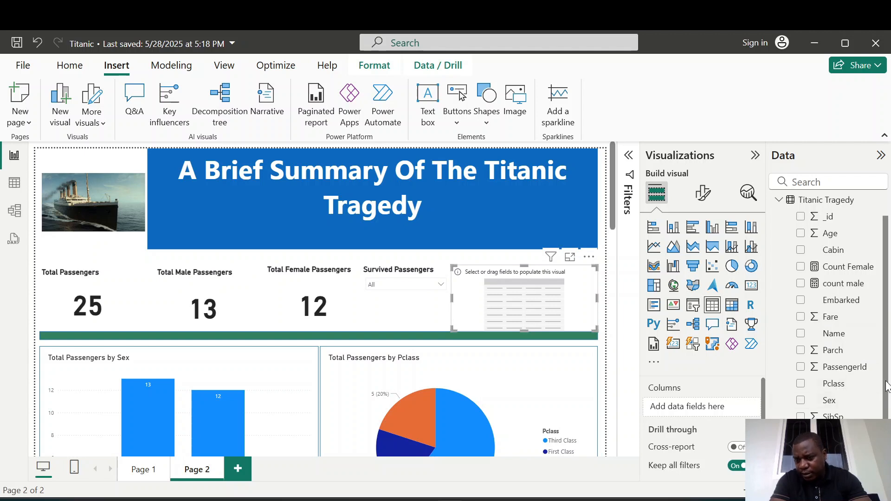
{"action": "left_click", "coordinate": [801, 467]}
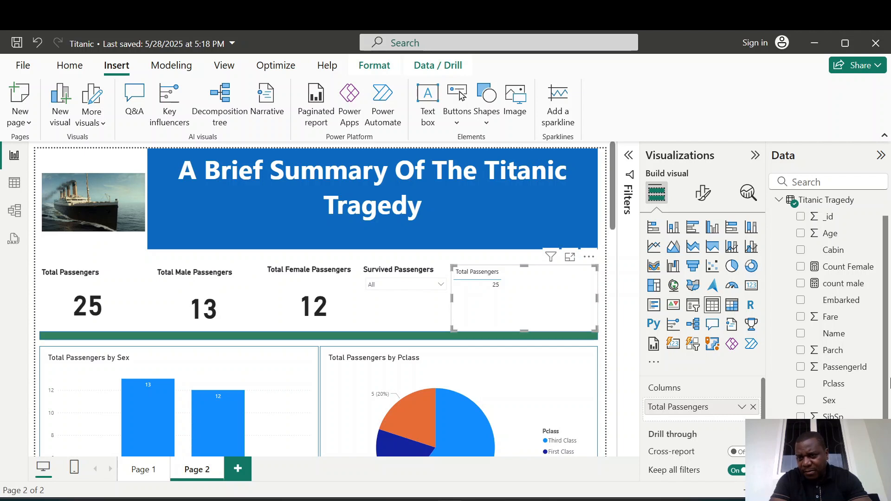
{"action": "left_click", "coordinate": [801, 234]}
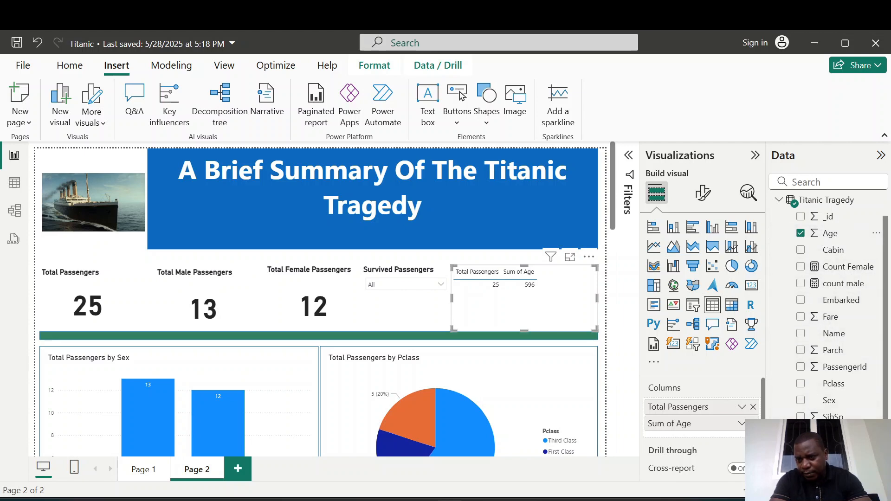
{"action": "left_click", "coordinate": [800, 450]}
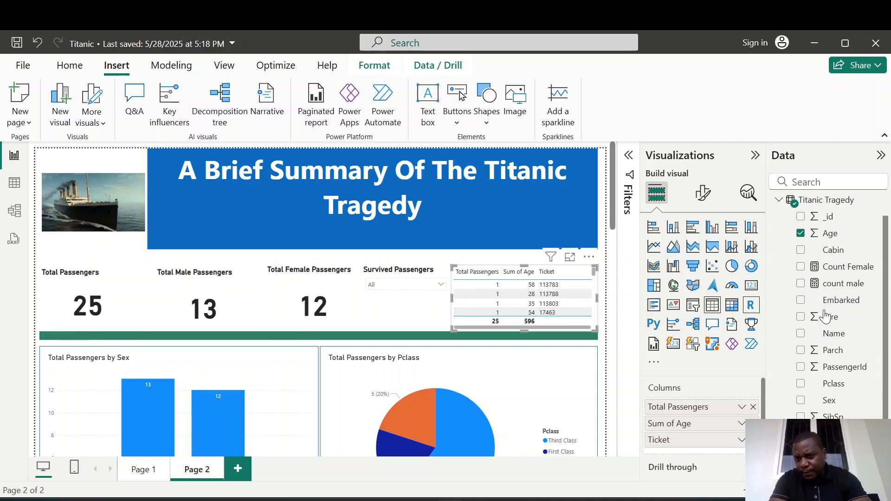
{"action": "left_click", "coordinate": [801, 301]}
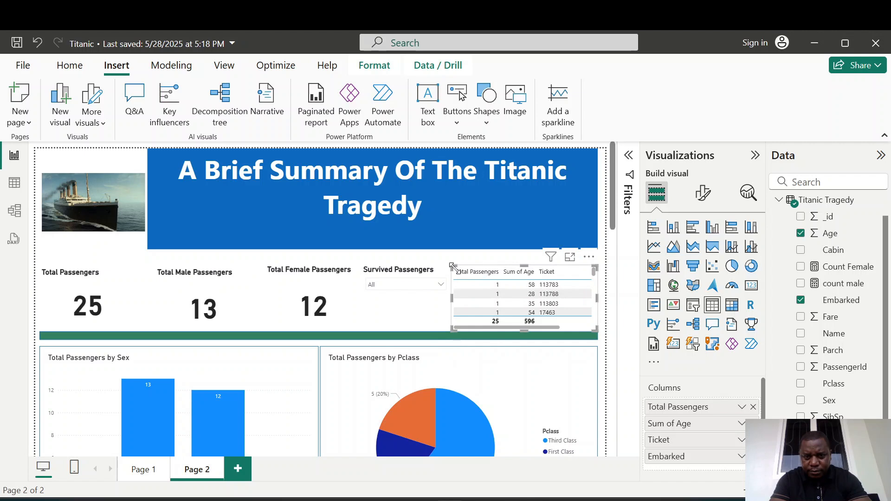
Move the table visual down over the charts and clear the accidental row selection.
{"action": "left_click_drag", "start_coordinate": [460, 287], "coordinate": [405, 366]}
{"action": "left_click", "coordinate": [405, 366]}
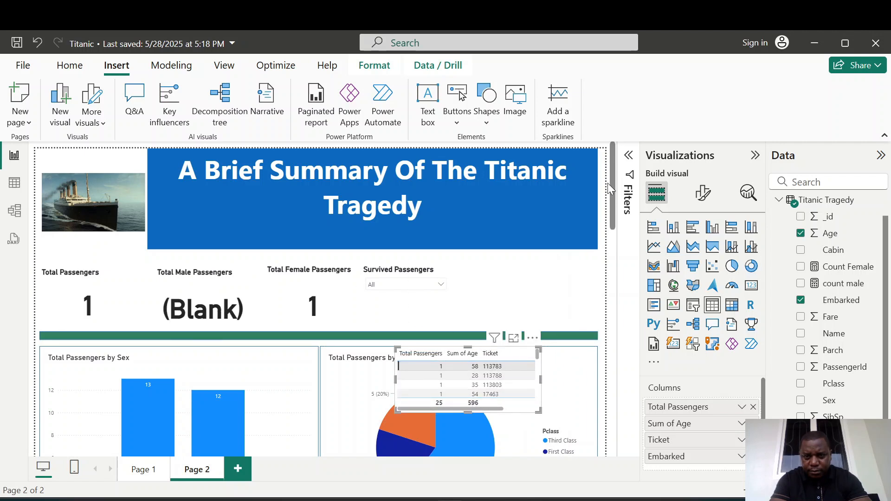
{"action": "scroll", "coordinate": [610, 183], "scroll_direction": "down", "scroll_amount": 3}
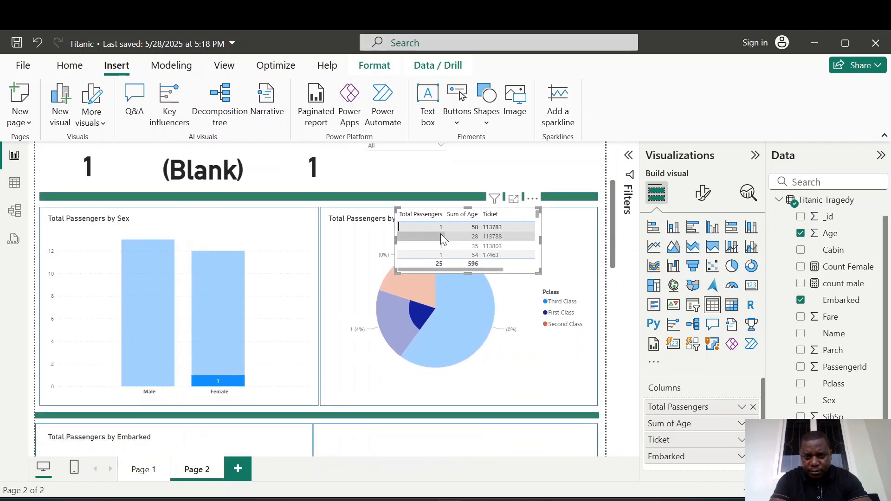
{"action": "left_click", "coordinate": [435, 231]}
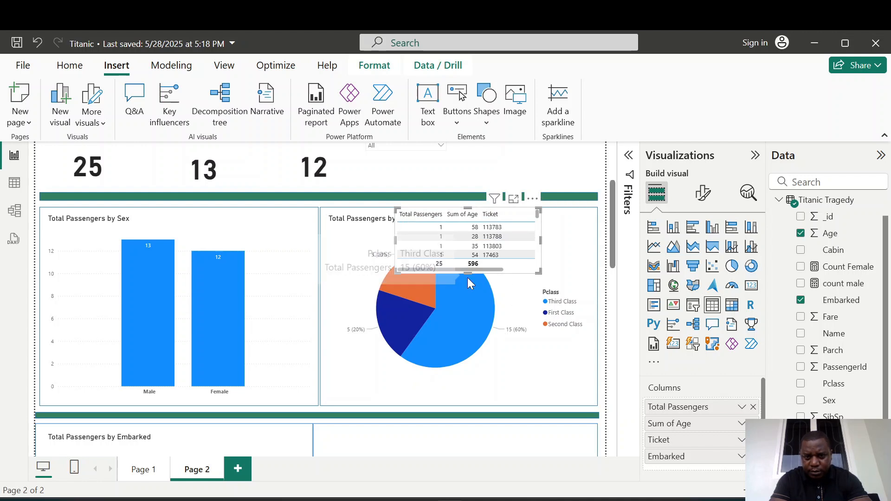
Move the table visual into the lower-right outline rectangle and resize it to fill that rectangle.
{"action": "left_click_drag", "start_coordinate": [468, 274], "coordinate": [458, 405]}
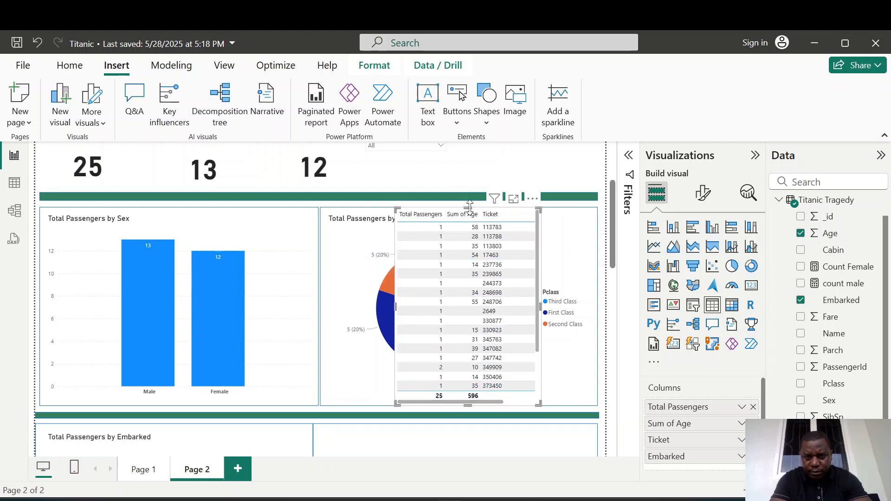
{"action": "left_click_drag", "start_coordinate": [468, 208], "coordinate": [457, 348]}
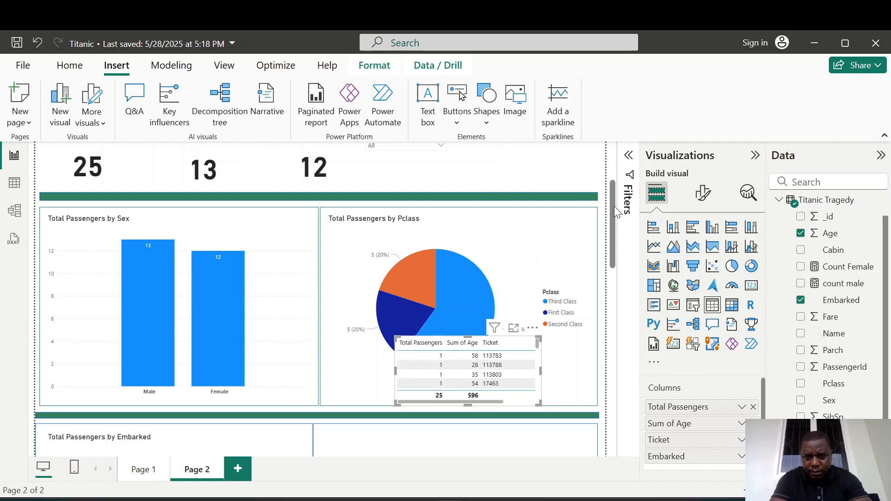
{"action": "left_click_drag", "start_coordinate": [614, 206], "coordinate": [614, 239]}
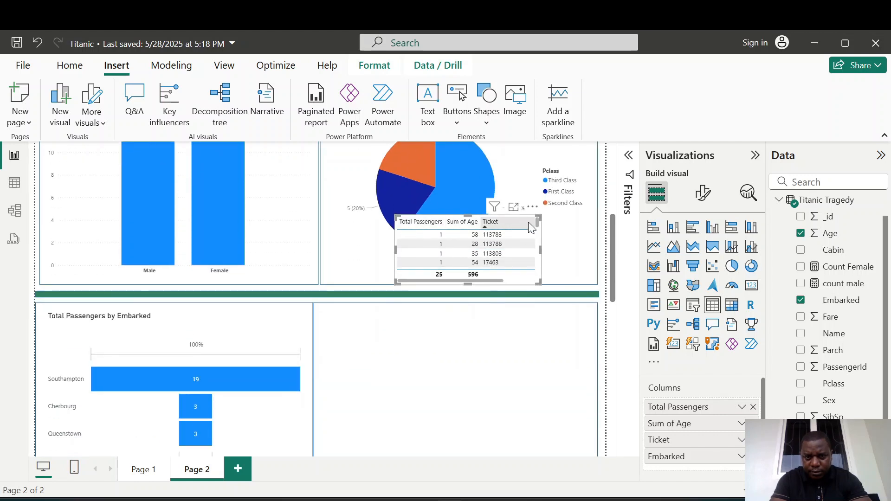
{"action": "left_click_drag", "start_coordinate": [538, 222], "coordinate": [539, 238]}
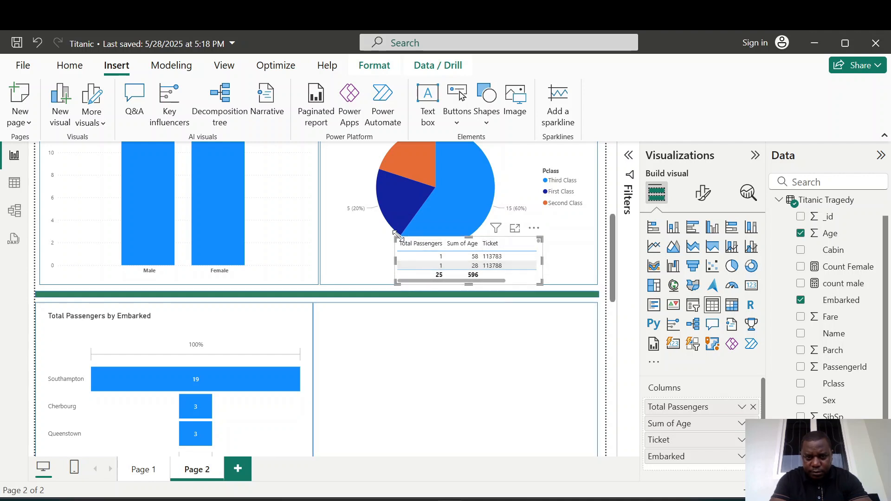
{"action": "left_click_drag", "start_coordinate": [397, 233], "coordinate": [376, 281]}
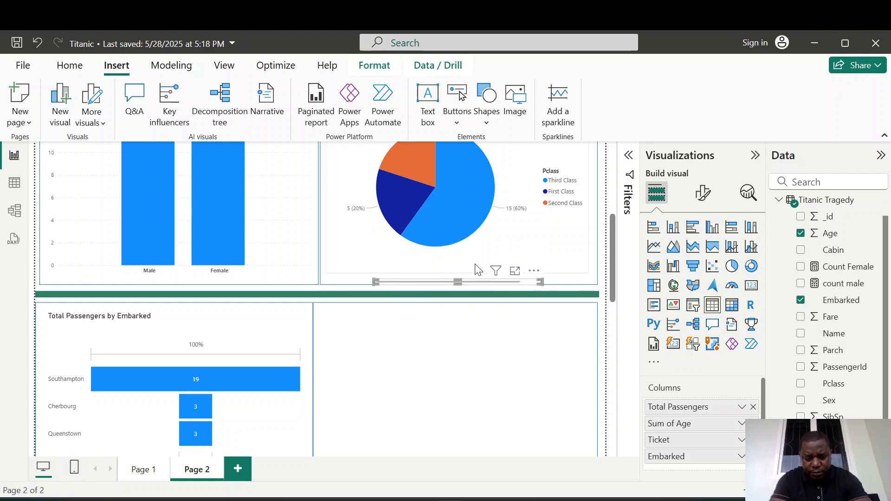
{"action": "key", "text": "ctrl+z"}
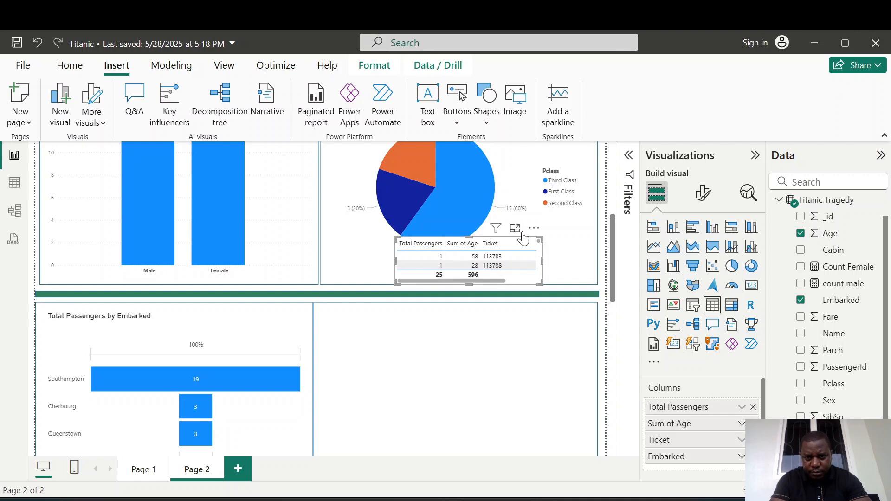
{"action": "left_click_drag", "start_coordinate": [534, 229], "coordinate": [515, 345]}
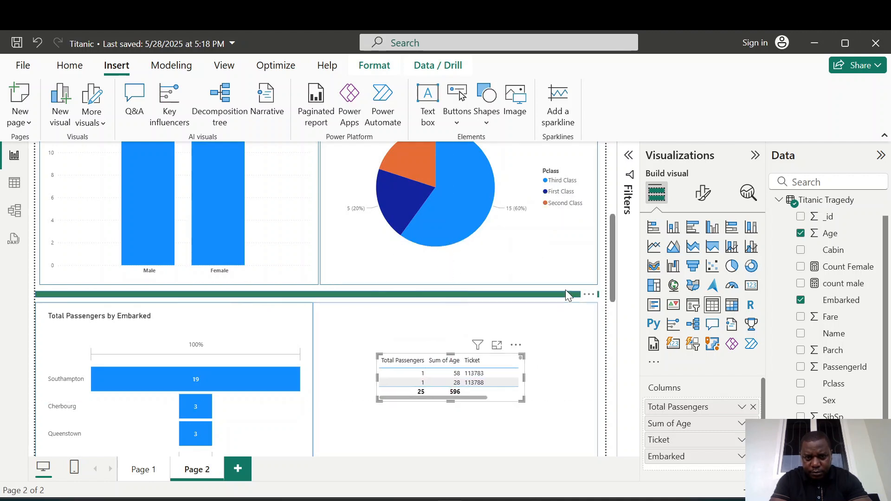
{"action": "left_click_drag", "start_coordinate": [614, 239], "coordinate": [613, 258]}
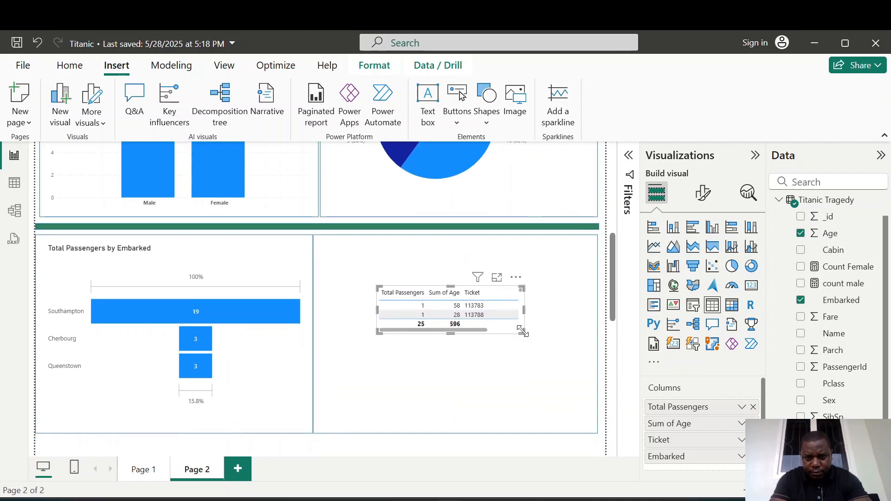
{"action": "left_click_drag", "start_coordinate": [522, 331], "coordinate": [585, 413]}
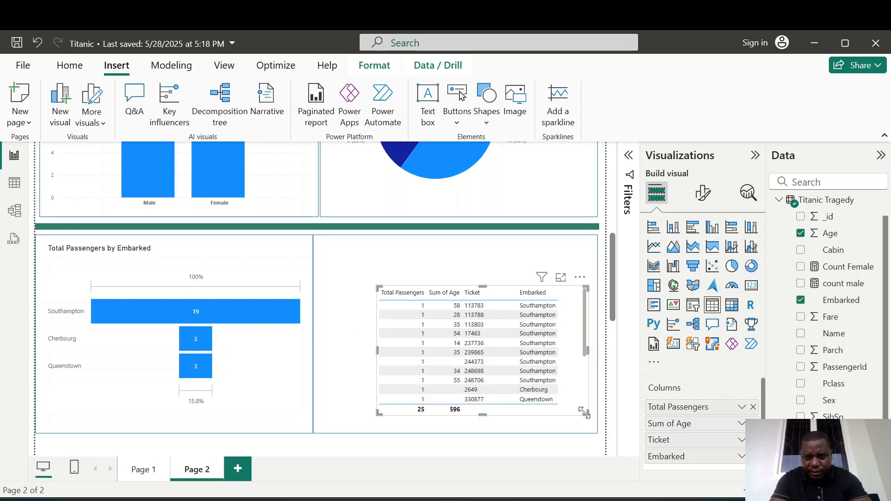
{"action": "left_click_drag", "start_coordinate": [378, 293], "coordinate": [322, 255]}
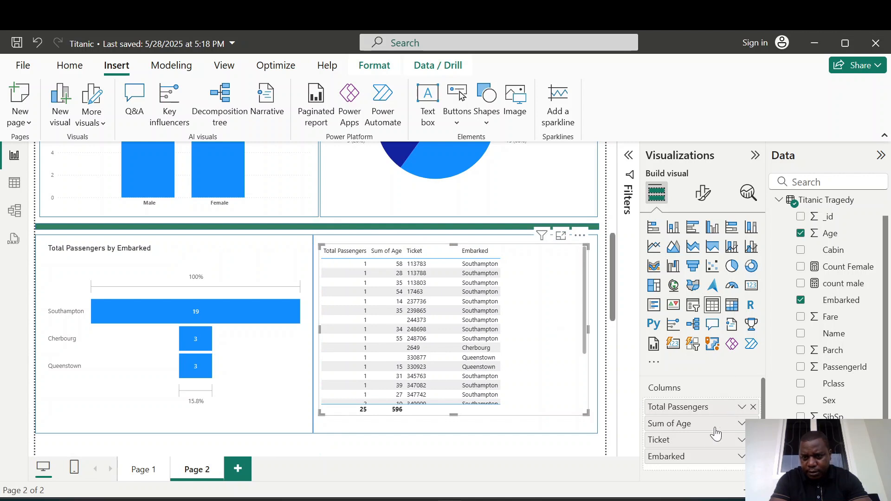
Set the table's Age field to Don't summarize and remove Embarked from its columns.
{"action": "right_click", "coordinate": [661, 426]}
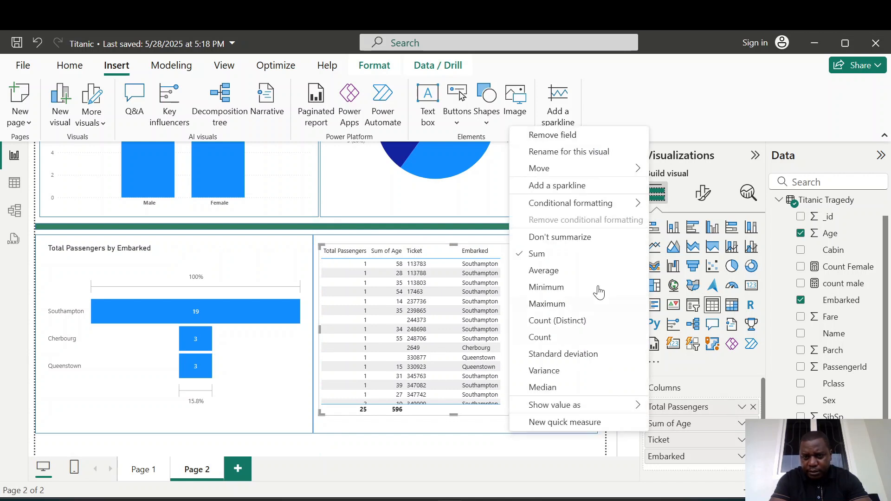
{"action": "left_click", "coordinate": [572, 240]}
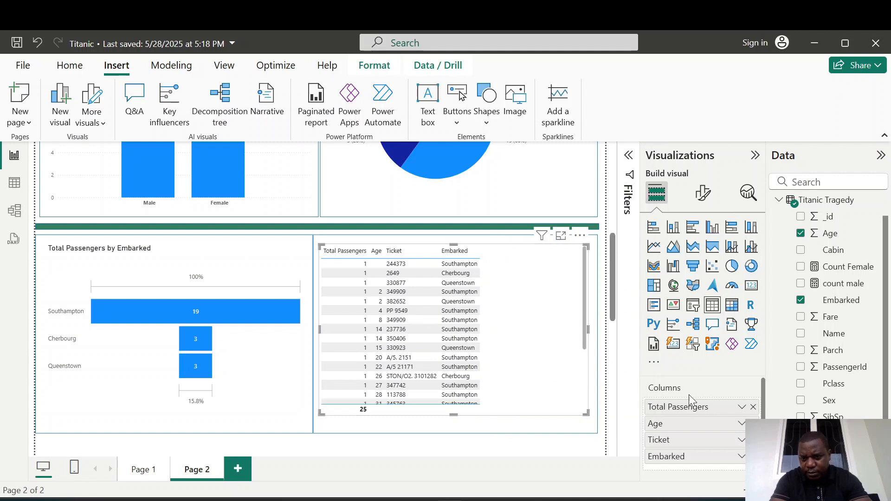
{"action": "left_click", "coordinate": [753, 457]}
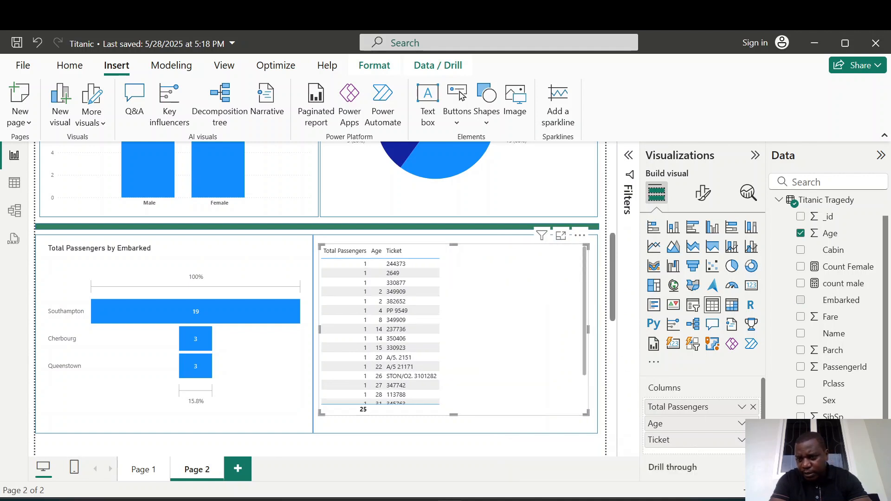
Add Fare and Cabin to the table and widen the Cabin and Sum of Fare columns.
{"action": "left_click", "coordinate": [801, 317]}
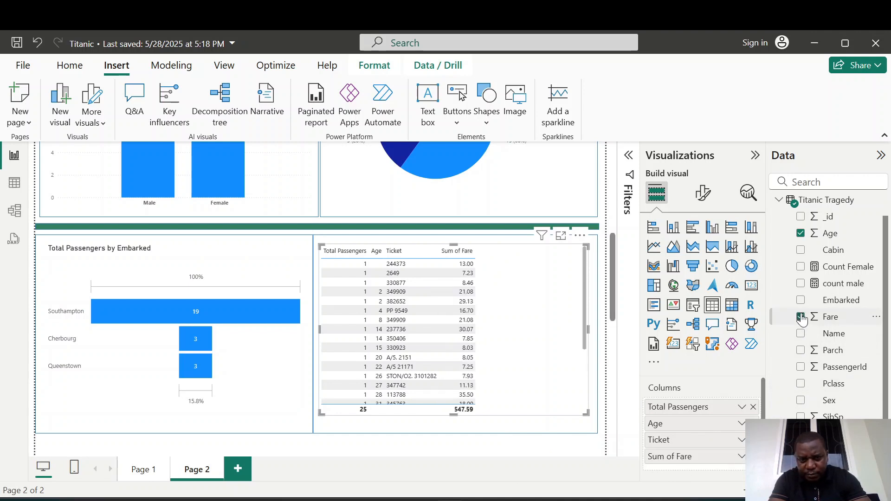
{"action": "left_click", "coordinate": [801, 251]}
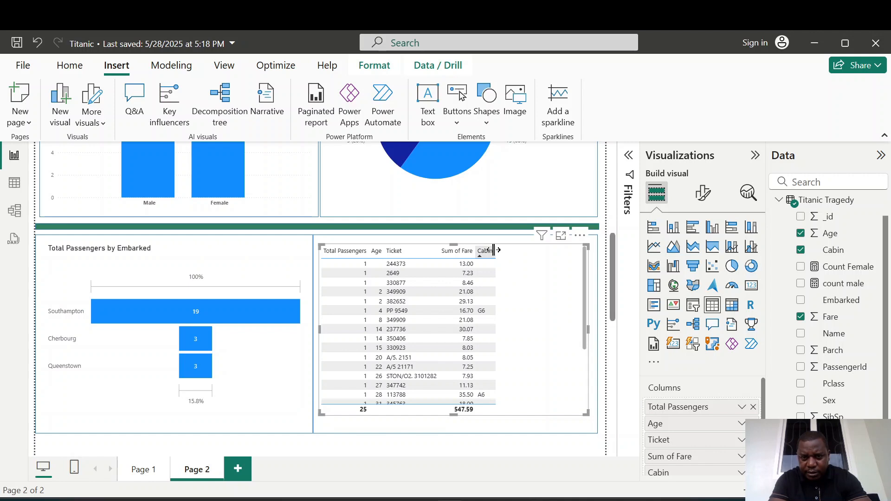
{"action": "left_click_drag", "start_coordinate": [495, 250], "coordinate": [534, 251]}
{"action": "left_click_drag", "start_coordinate": [475, 250], "coordinate": [505, 251]}
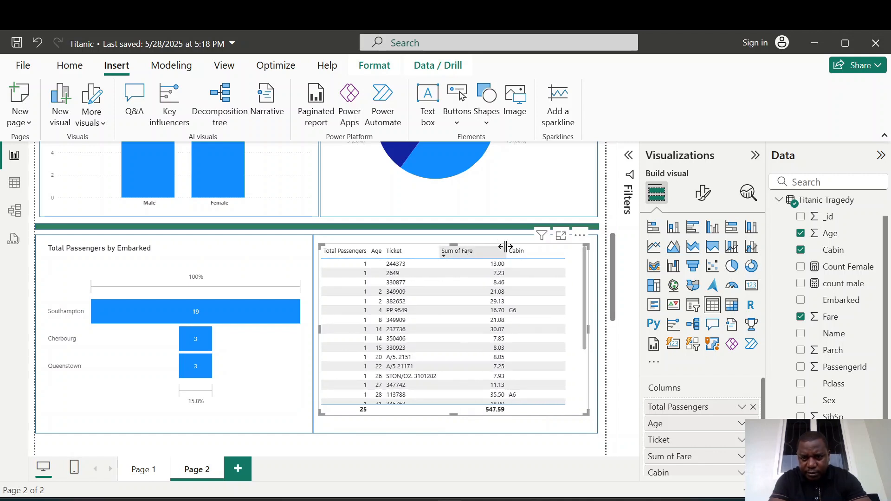
Set the table's Fare field to Don't summarize and adjust the Age and Ticket column widths.
{"action": "right_click", "coordinate": [665, 459]}
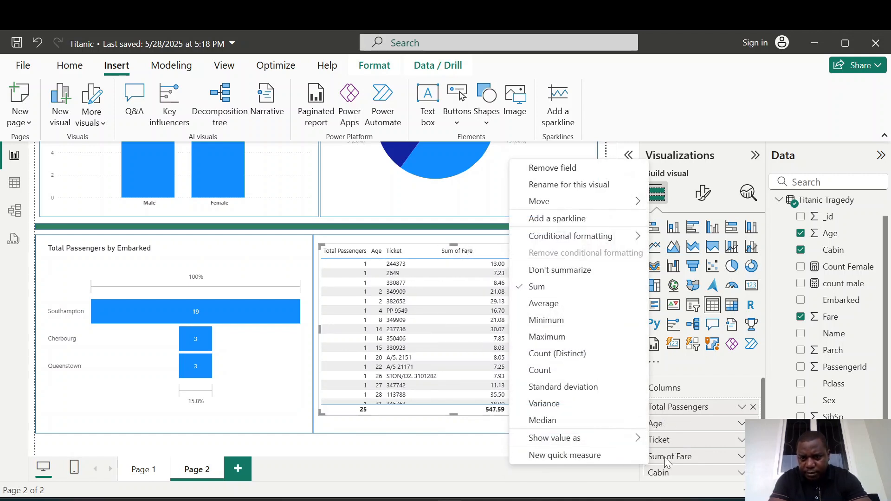
{"action": "left_click", "coordinate": [575, 264]}
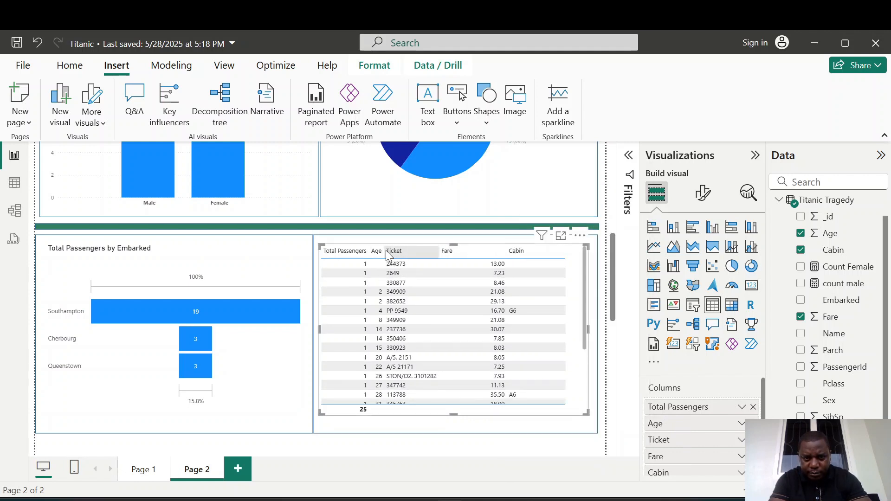
{"action": "left_click_drag", "start_coordinate": [384, 255], "coordinate": [409, 253]}
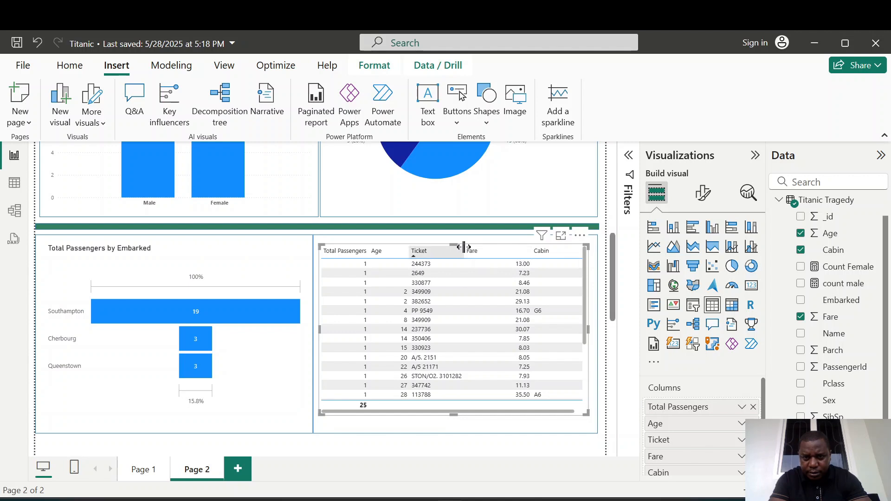
{"action": "left_click_drag", "start_coordinate": [463, 250], "coordinate": [454, 250]}
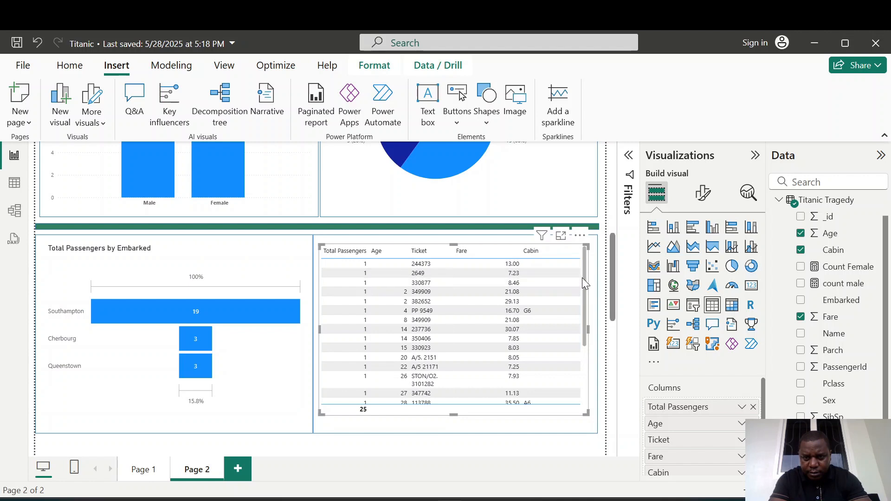
Filter the Survived Passengers slicer to Yes.
{"action": "left_click_drag", "start_coordinate": [582, 277], "coordinate": [608, 160]}
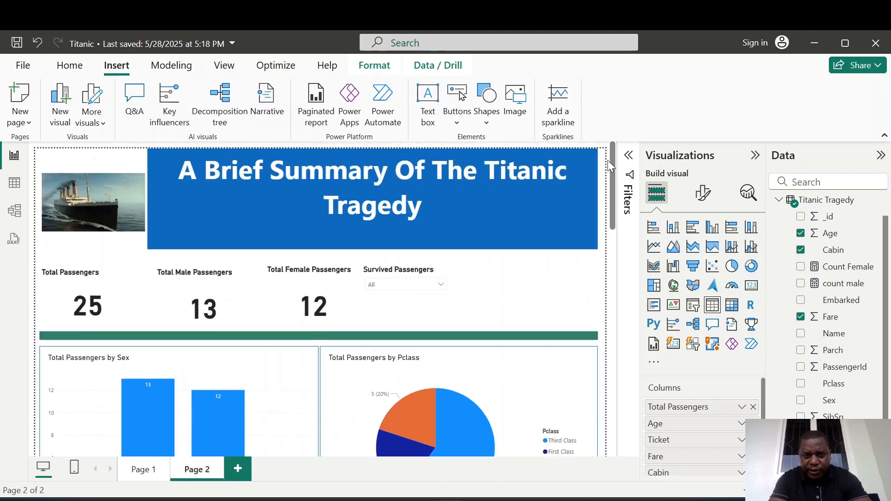
{"action": "left_click", "coordinate": [441, 286]}
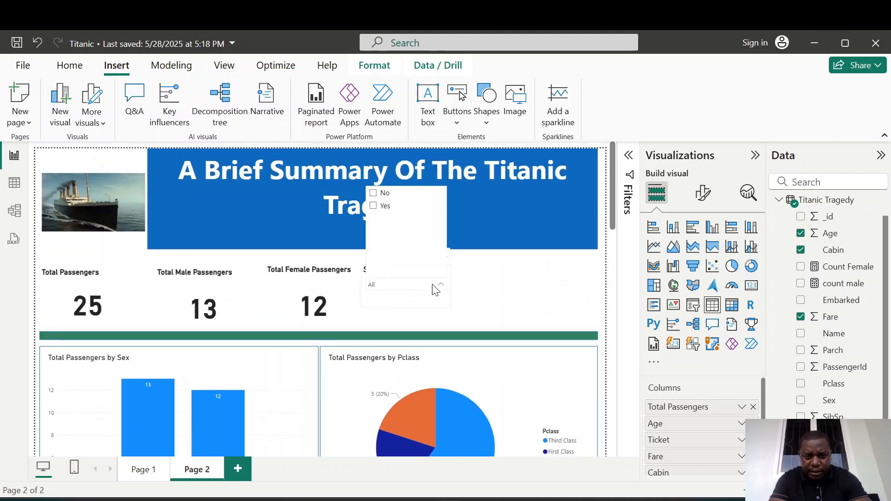
{"action": "left_click", "coordinate": [372, 207]}
{"action": "left_click", "coordinate": [540, 285]}
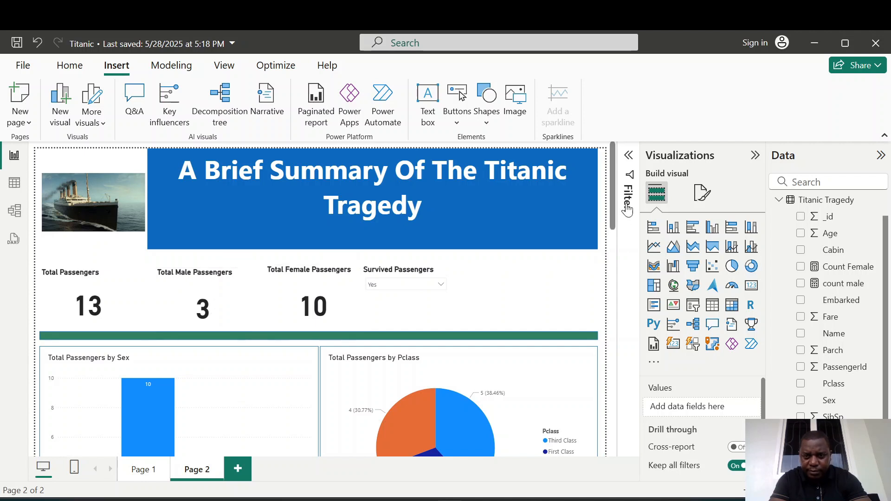
Scroll through the report page to review the visuals filtered to survivors.
{"action": "left_click_drag", "start_coordinate": [614, 168], "coordinate": [608, 227]}
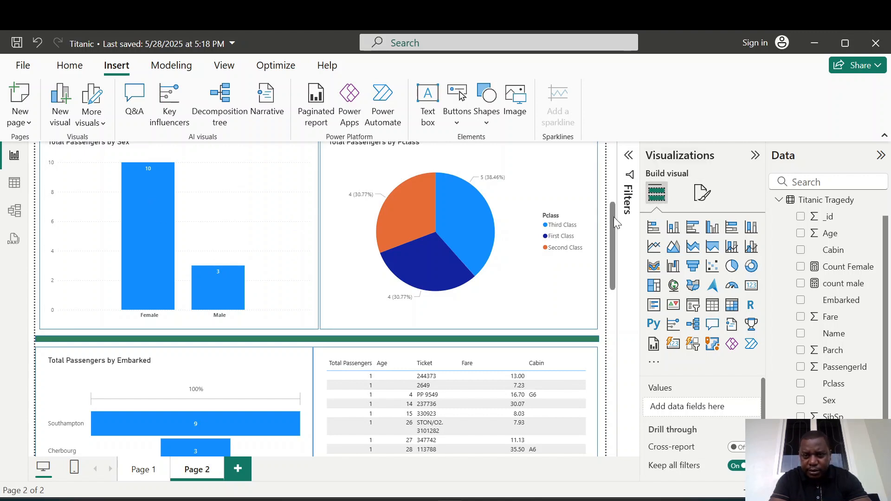
{"action": "left_click_drag", "start_coordinate": [613, 216], "coordinate": [609, 248]}
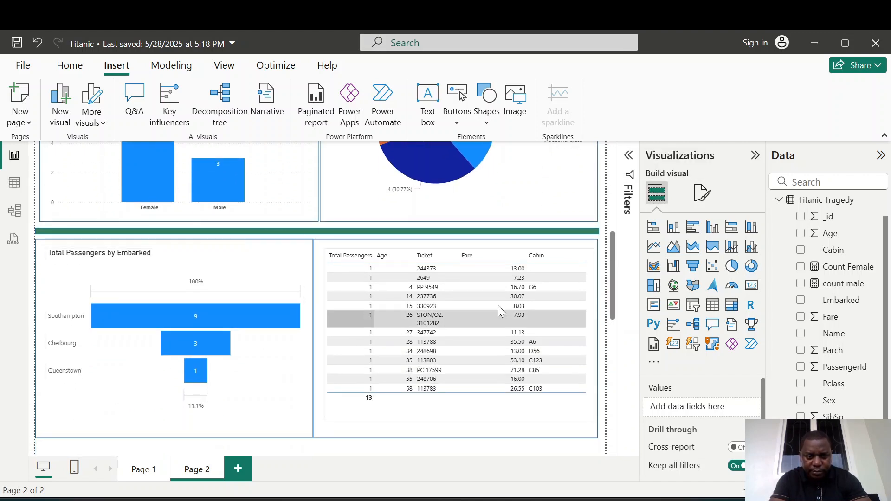
{"action": "left_click_drag", "start_coordinate": [612, 249], "coordinate": [607, 177]}
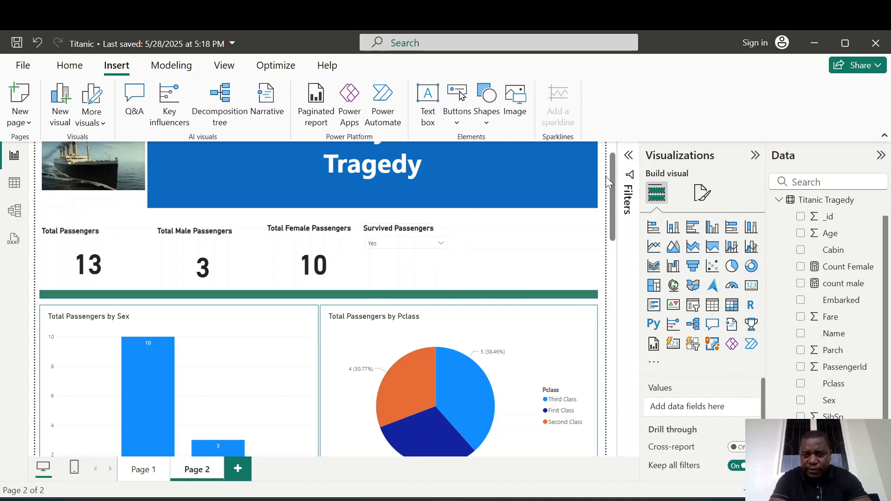
{"action": "mouse_move", "coordinate": [611, 172]}
{"action": "left_mouse_down"}
{"action": "mouse_move", "coordinate": [609, 313]}
{"action": "mouse_move", "coordinate": [611, 150]}
{"action": "mouse_move", "coordinate": [613, 182]}
{"action": "mouse_move", "coordinate": [613, 174]}
{"action": "mouse_move", "coordinate": [603, 269]}
{"action": "mouse_move", "coordinate": [606, 155]}
{"action": "left_mouse_up"}
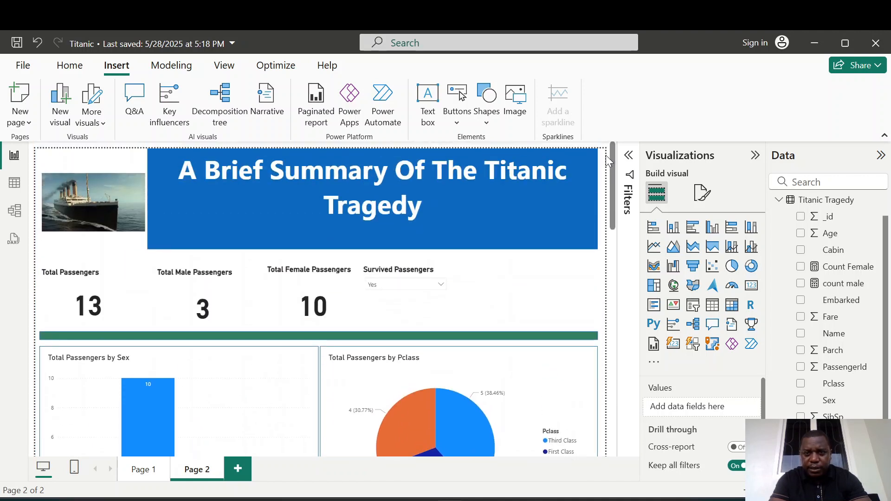